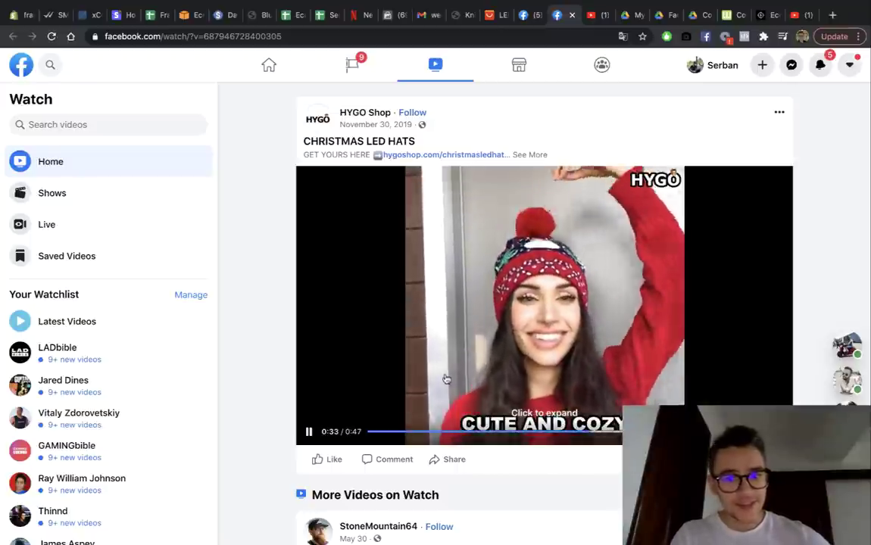
Step: Pause the Christmas LED hats video and switch to the new ad set in Facebook Ads Manager
left_click(309, 434)
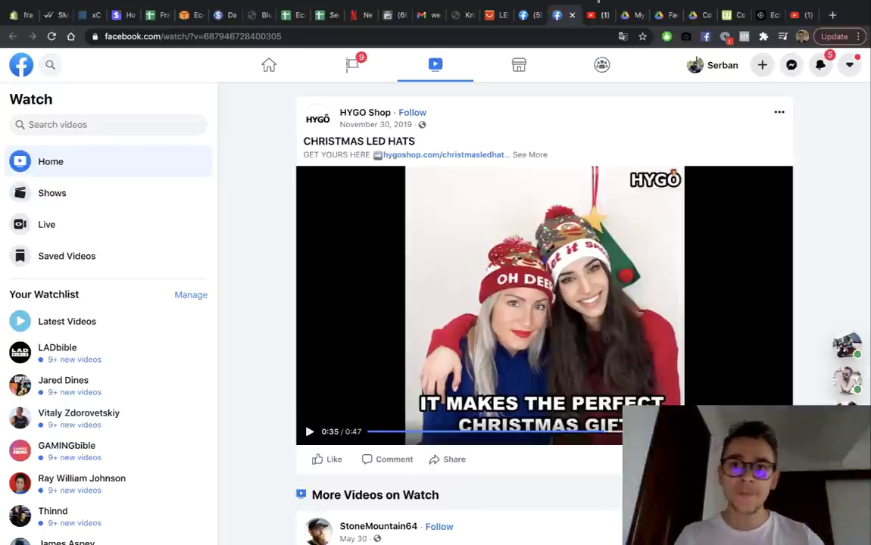
left_click(531, 19)
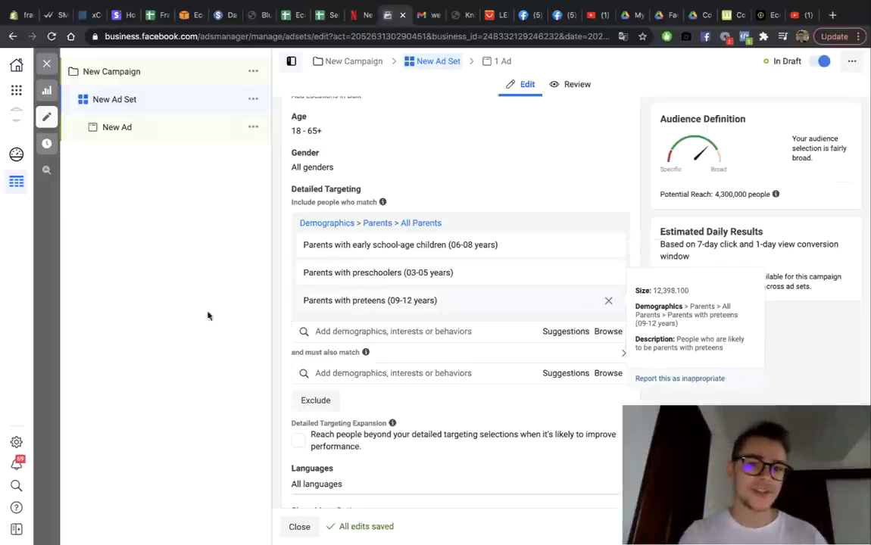
Step: Search the ad set's detailed targeting for "Parents" to view the suggested parent audiences, then close the suggestions
left_click(355, 331)
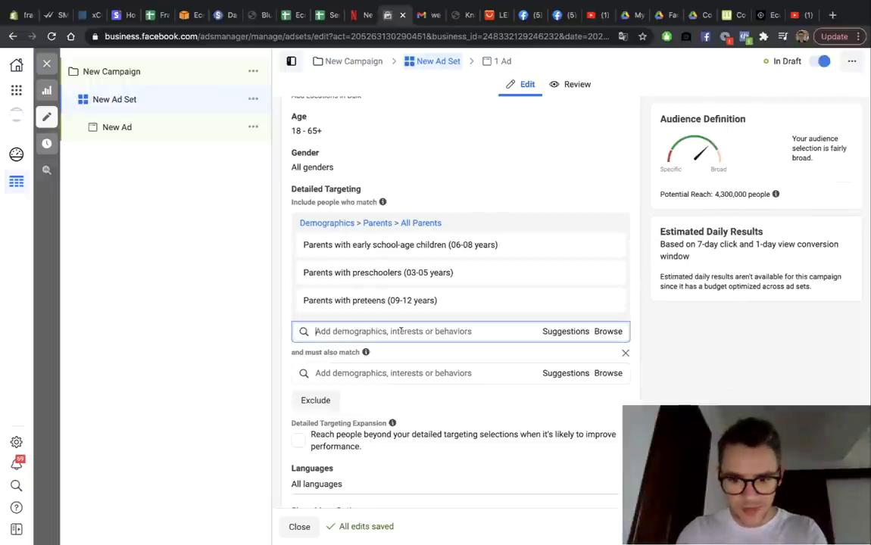
type("Parents")
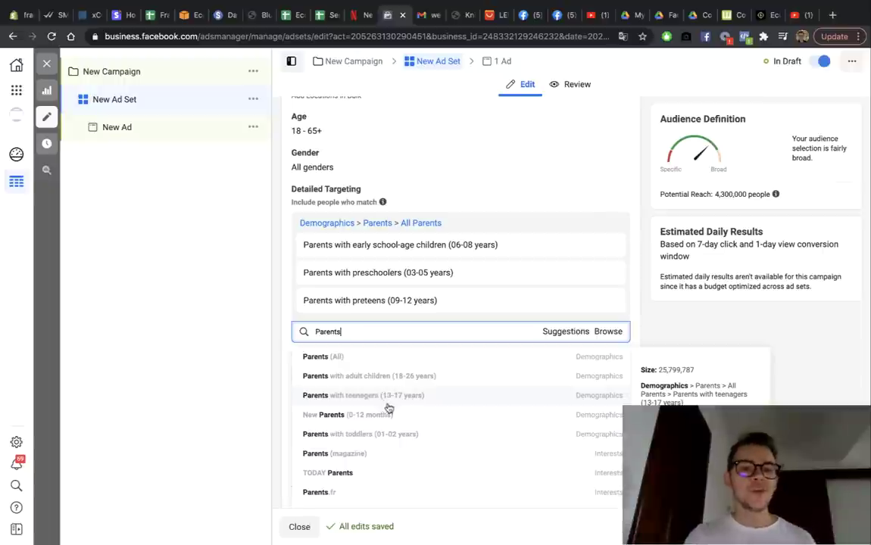
left_click(161, 349)
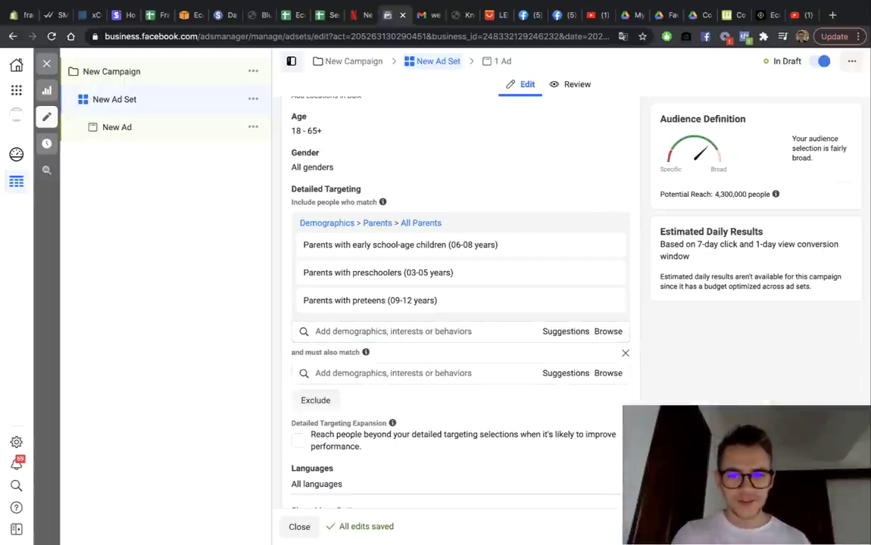
Step: Remove the empty "and must also match" condition from the ad set's detailed targeting
left_click(627, 354)
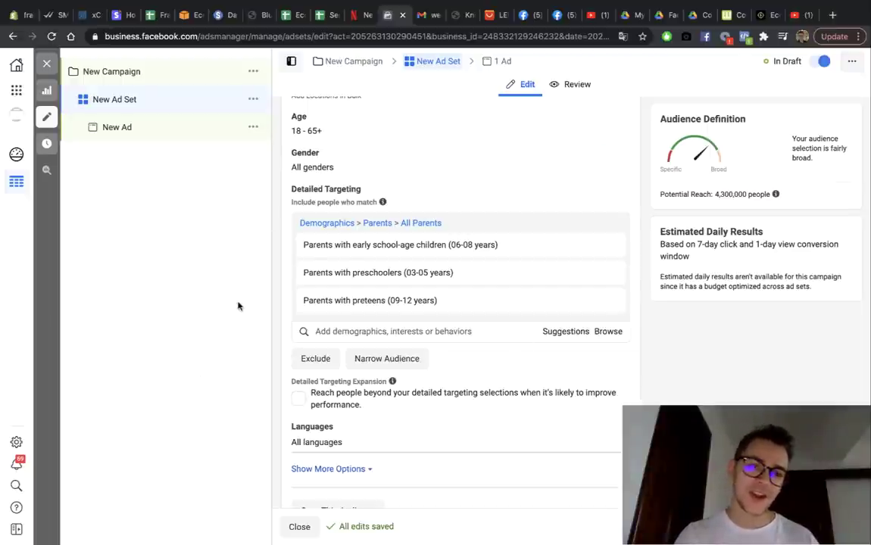
mouse_move(465, 297)
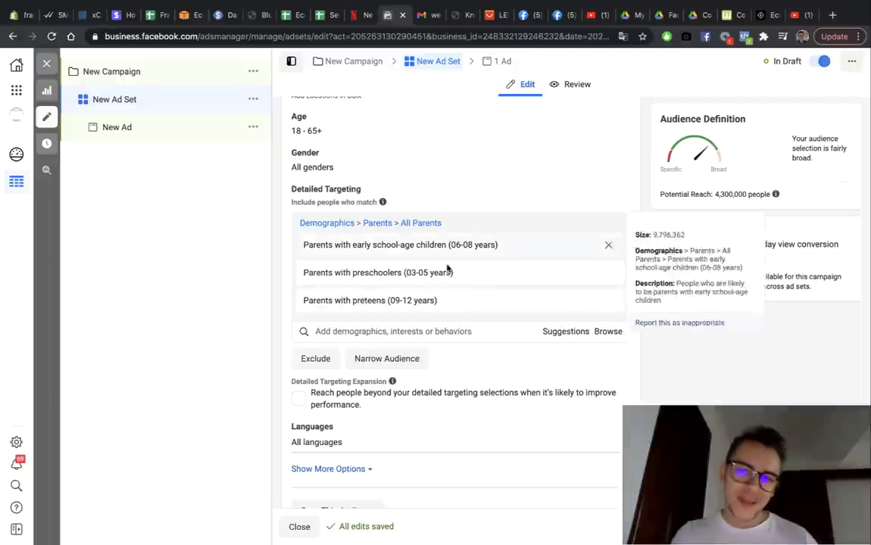
mouse_move(436, 269)
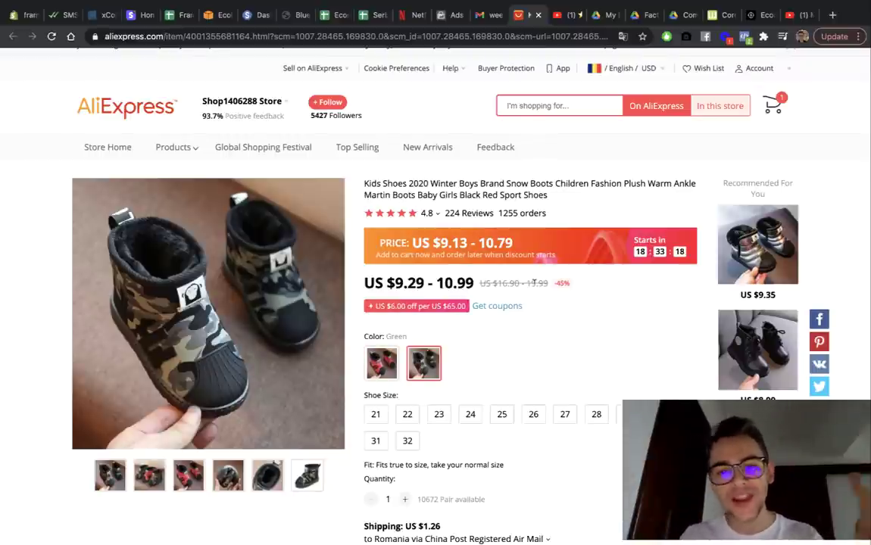
Step: Examine the kids' snow boots listing on AliExpress, highlighting its price range
left_click_drag(365, 282, 485, 281)
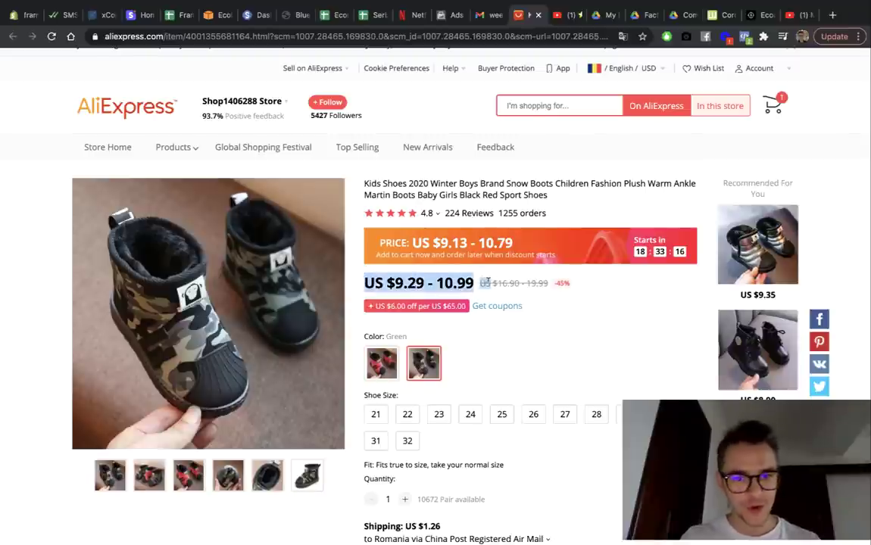
left_click(489, 282)
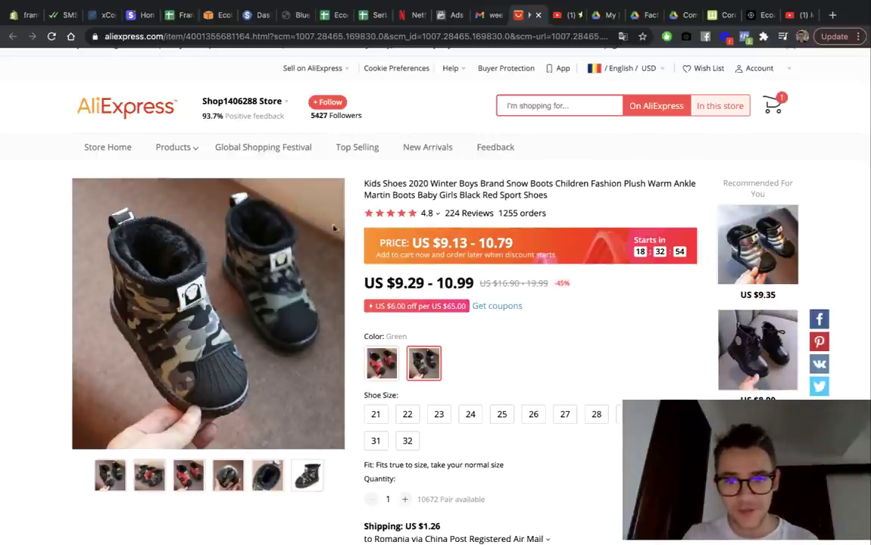
left_click_drag(363, 283, 444, 284)
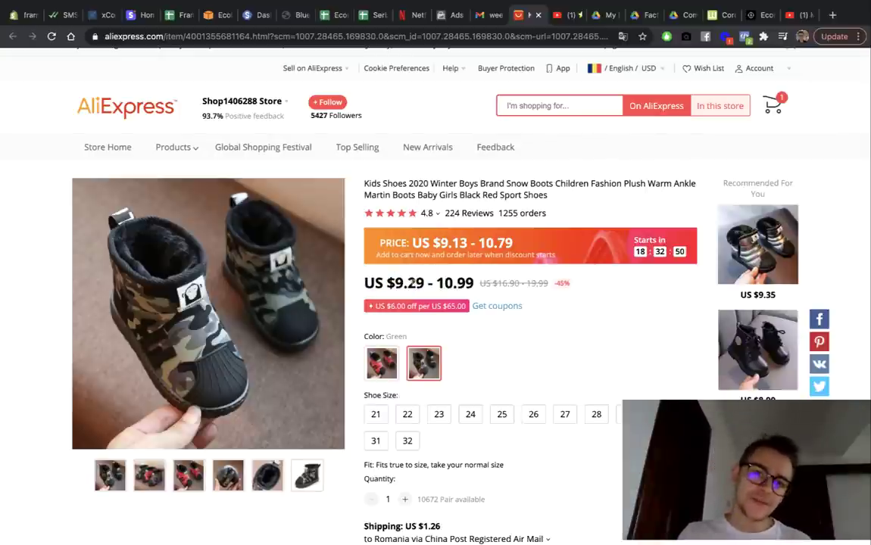
left_click(420, 277)
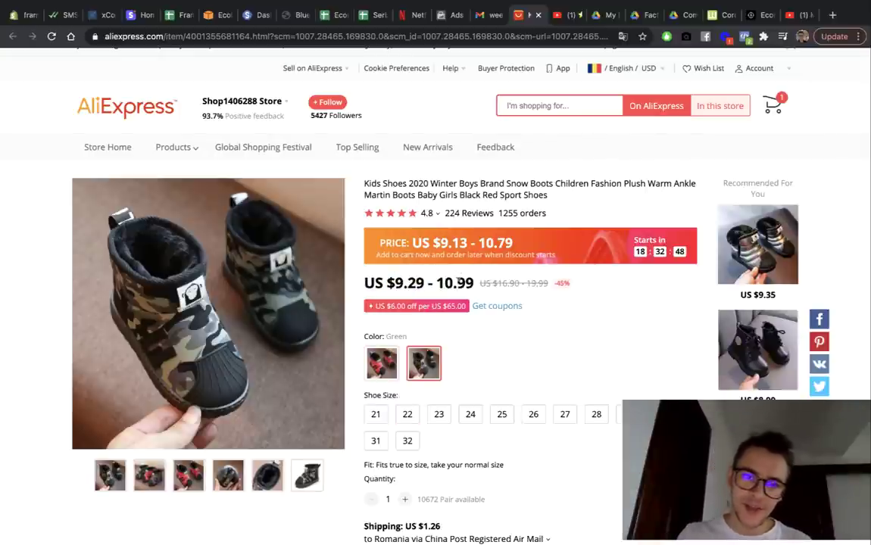
Step: Select the red boots in shoe size 25 after trying sizes 21 and 24
left_click(376, 415)
left_click(470, 414)
left_click(383, 367)
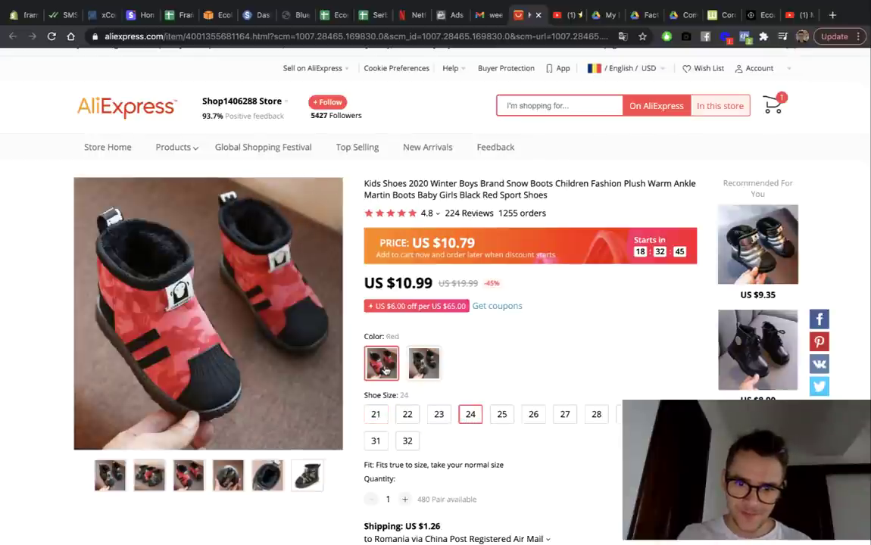
left_click(377, 414)
left_click(506, 415)
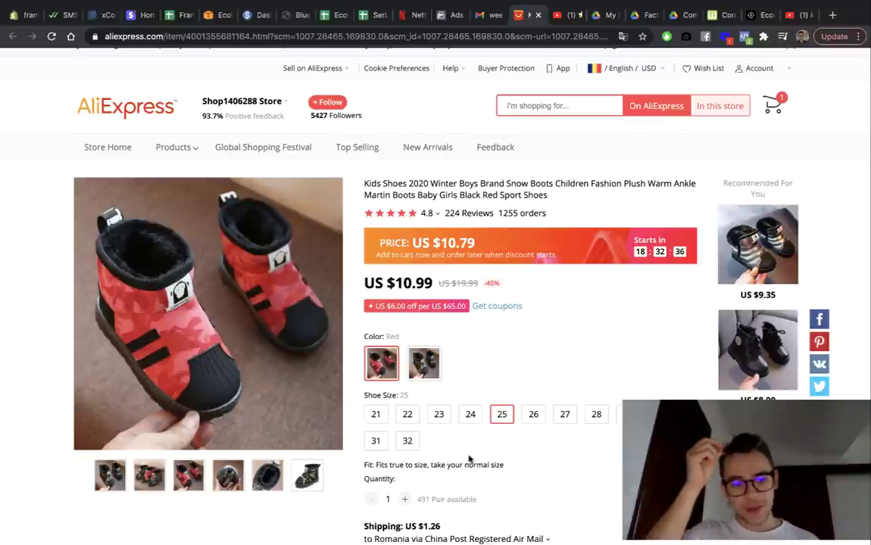
Step: Examine the shipping cost to Romania for the boots, highlighting the amount
scroll(470, 459, "down", 3)
scroll(469, 459, "up", 2)
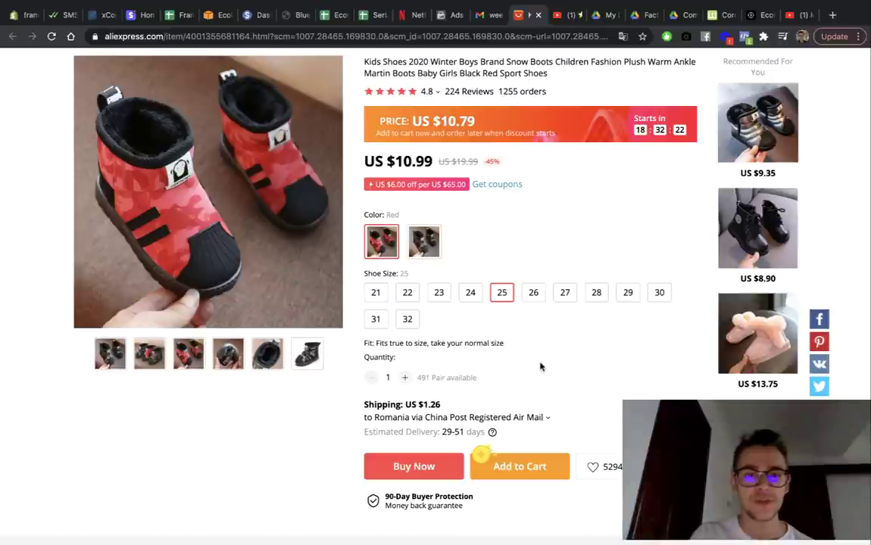
left_click_drag(441, 405, 412, 402)
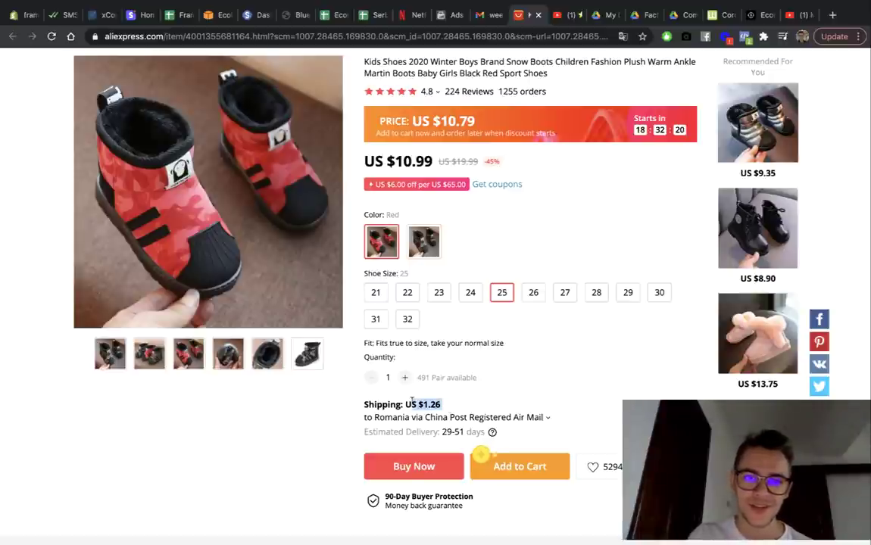
left_click(412, 402)
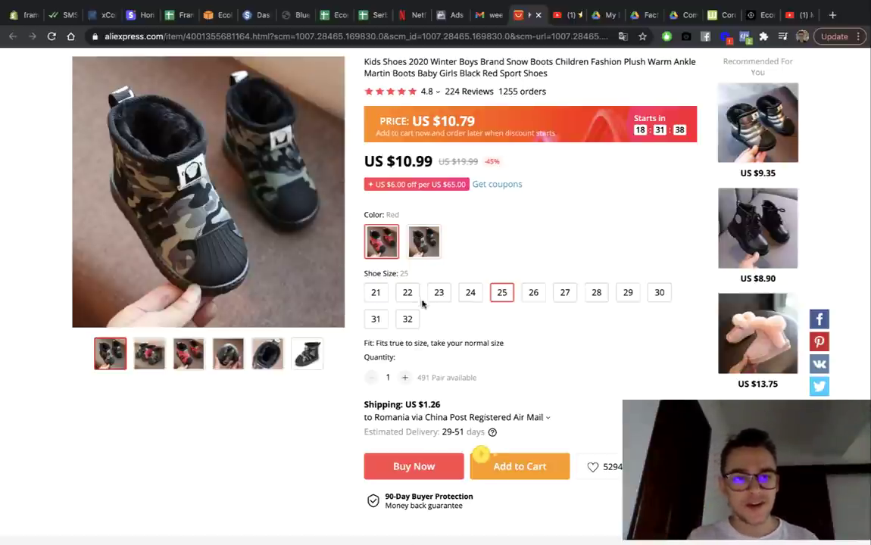
Step: Go through the red boots' shoe sizes from 21 upward, ending with size 29 selected
left_click(385, 297)
left_click(408, 293)
left_click(439, 293)
left_click(471, 294)
left_click(503, 294)
left_click(533, 294)
left_click(565, 295)
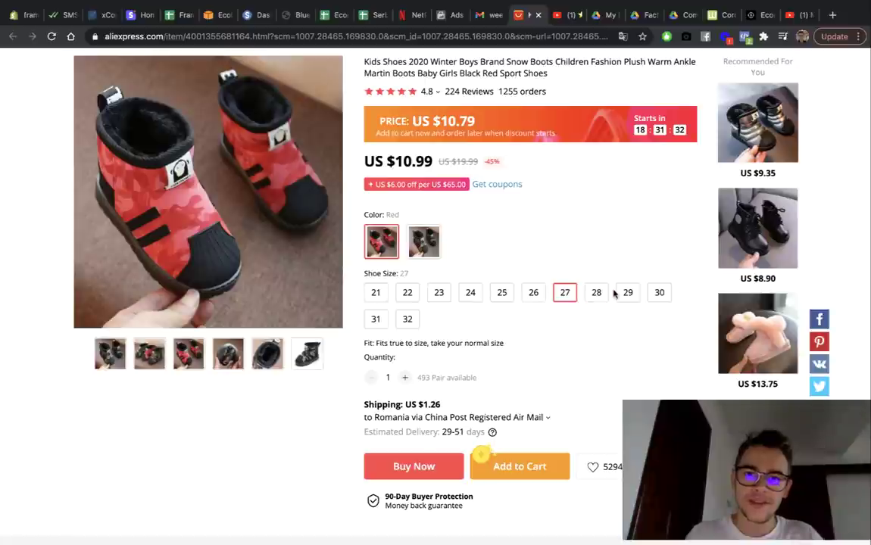
left_click(597, 294)
left_click(627, 294)
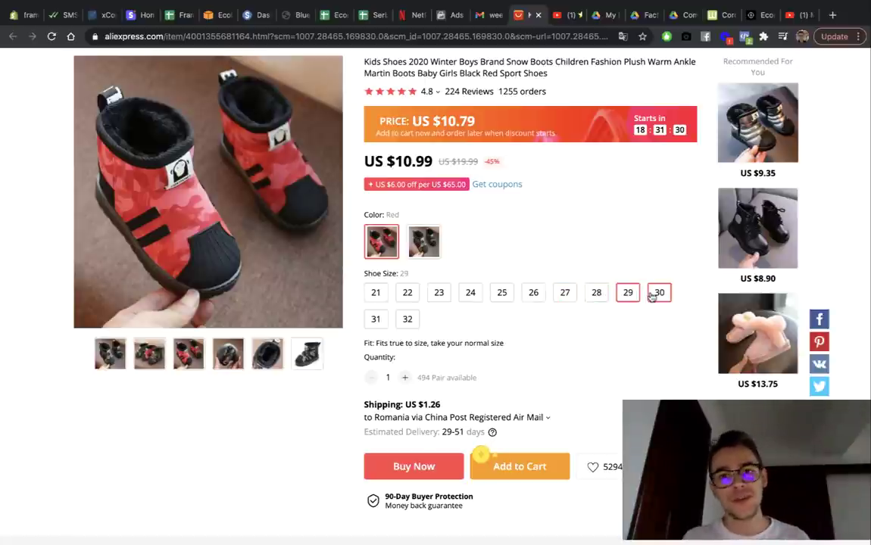
Step: Examine the shoe size chart in the product overview, including its US sizes and heel-to-toe lengths
scroll(582, 348, "down", 15)
scroll(582, 348, "up", 10)
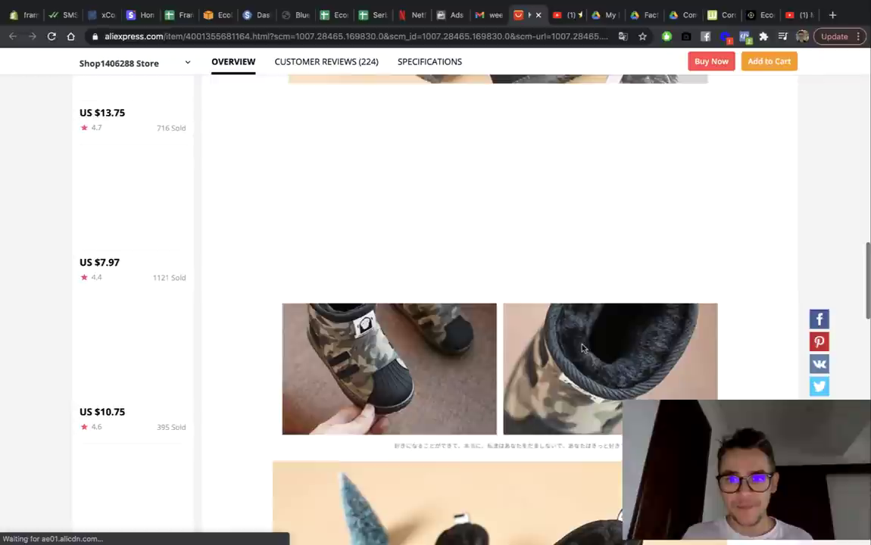
scroll(582, 349, "up", 2)
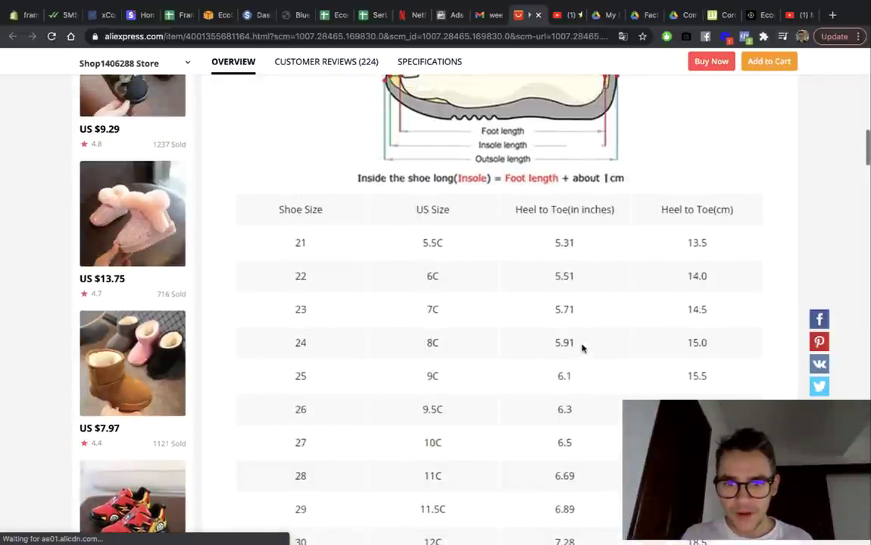
scroll(582, 349, "down", 1)
scroll(582, 348, "up", 1)
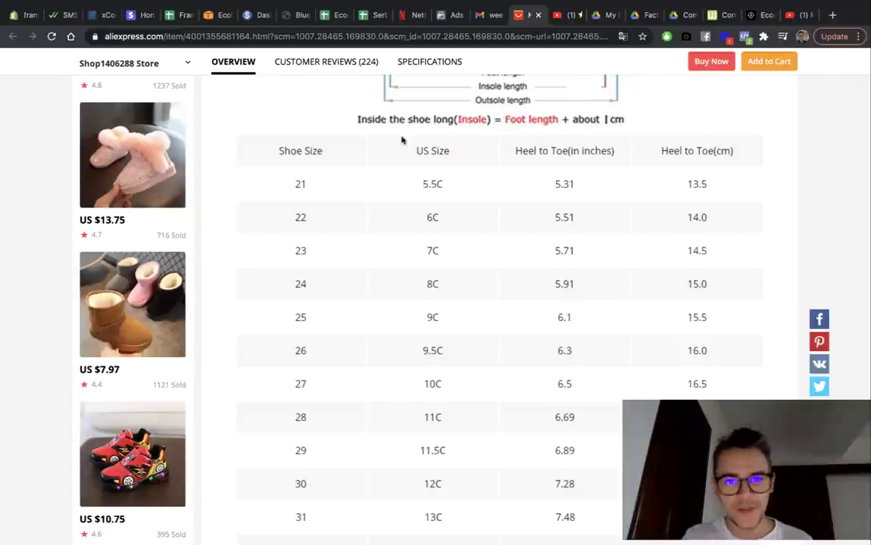
scroll(577, 334, "down", 2)
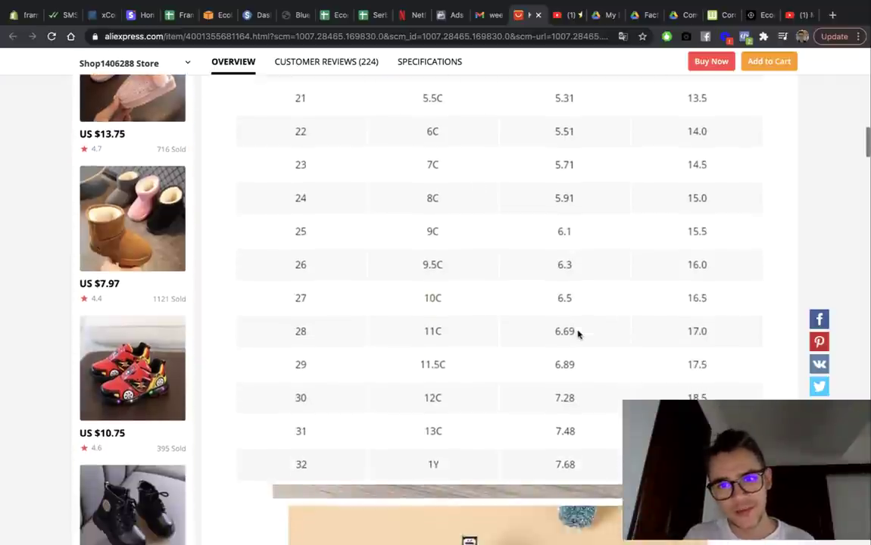
scroll(577, 334, "up", 2)
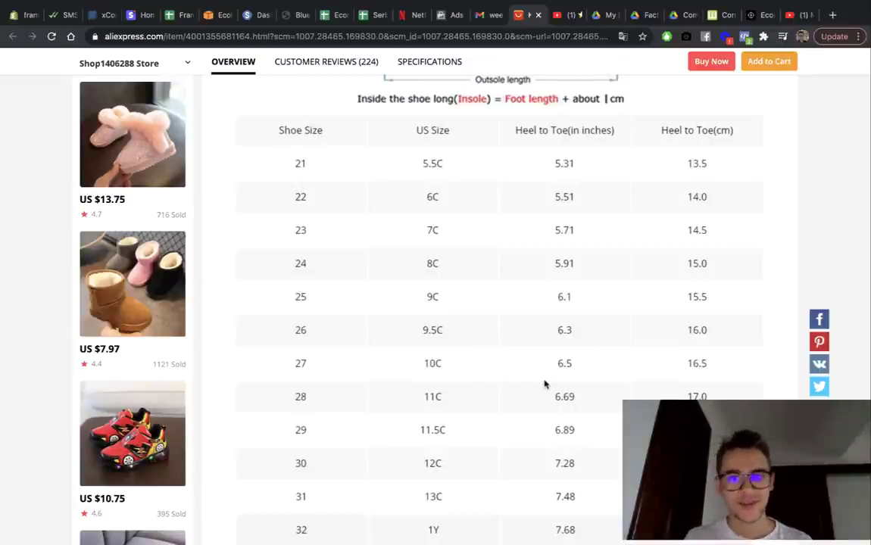
Step: Return to the price section of the boots listing and check the discounted and original prices
scroll(464, 293, "up", 15)
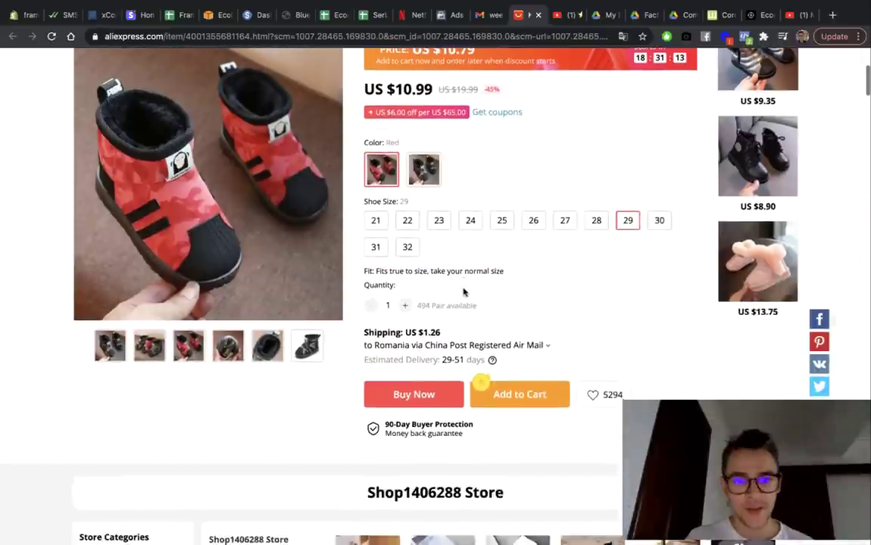
scroll(463, 292, "up", 3)
left_click_drag(437, 272, 454, 270)
left_click(453, 270)
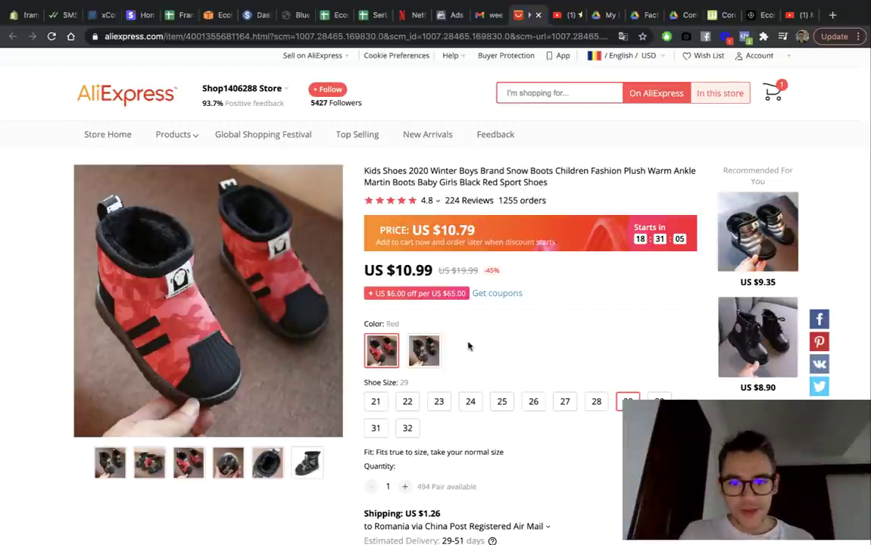
Step: Display the gallery photo of the folded camouflage boot
scroll(468, 346, "down", 5)
scroll(468, 343, "up", 1)
scroll(468, 342, "up", 1)
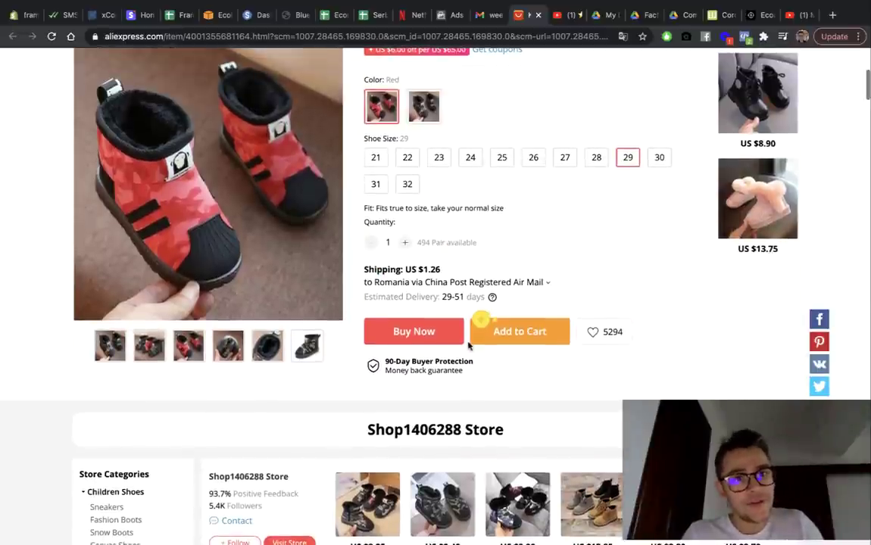
left_click(227, 345)
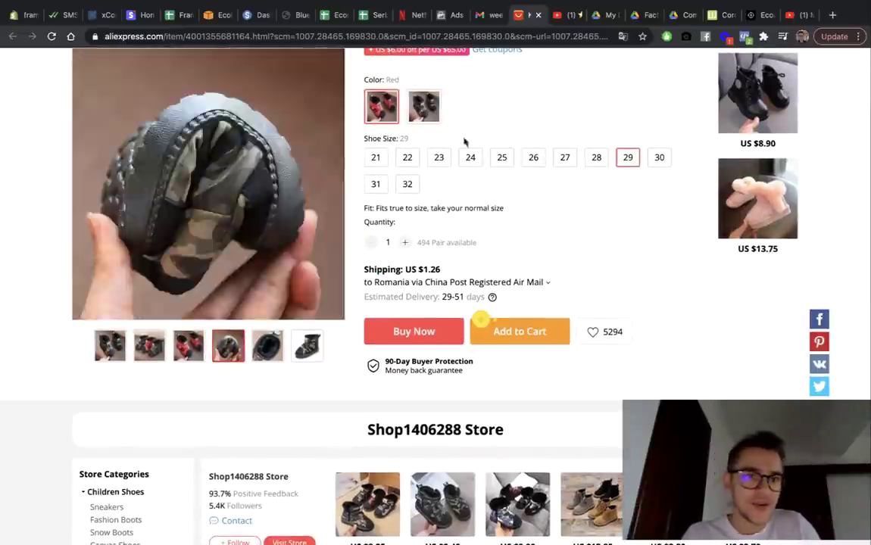
Step: Look through the product photos in the overview and enlarge the close-up of the boot's plush lining
scroll(581, 323, "down", 10)
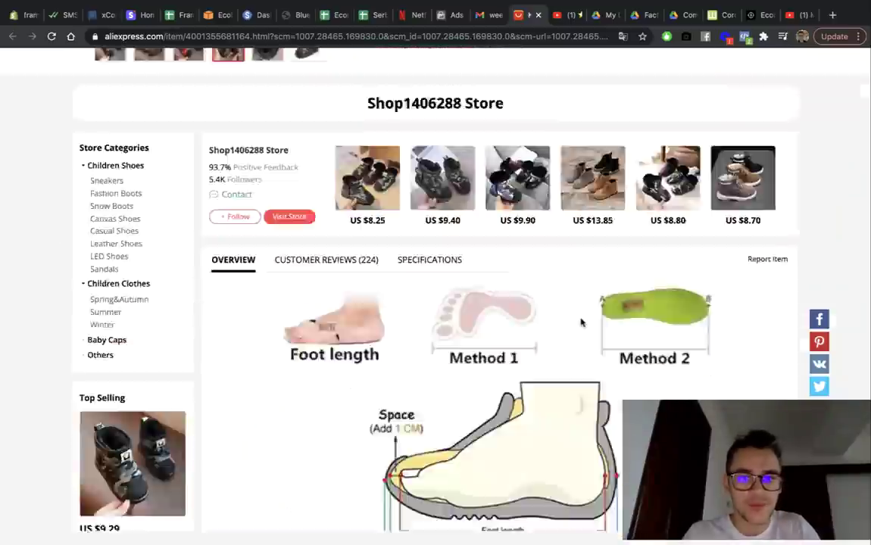
scroll(581, 323, "down", 12)
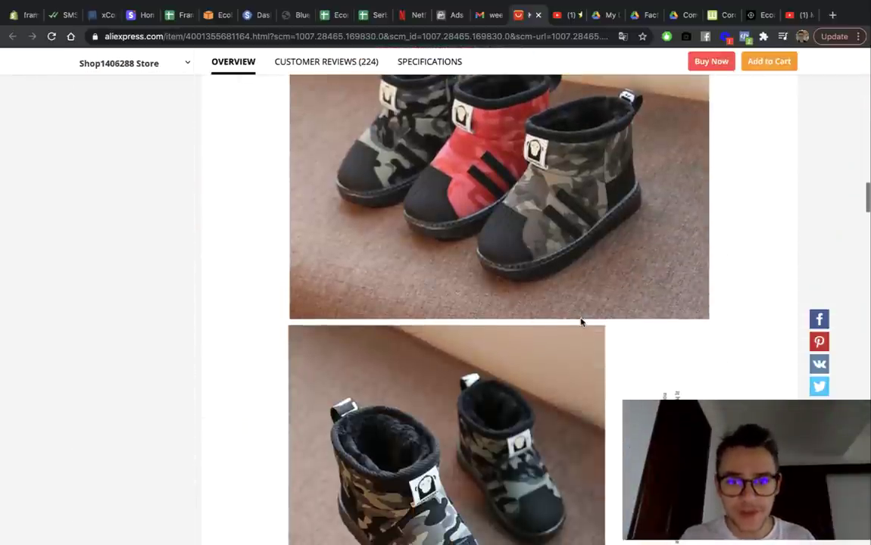
scroll(580, 323, "down", 10)
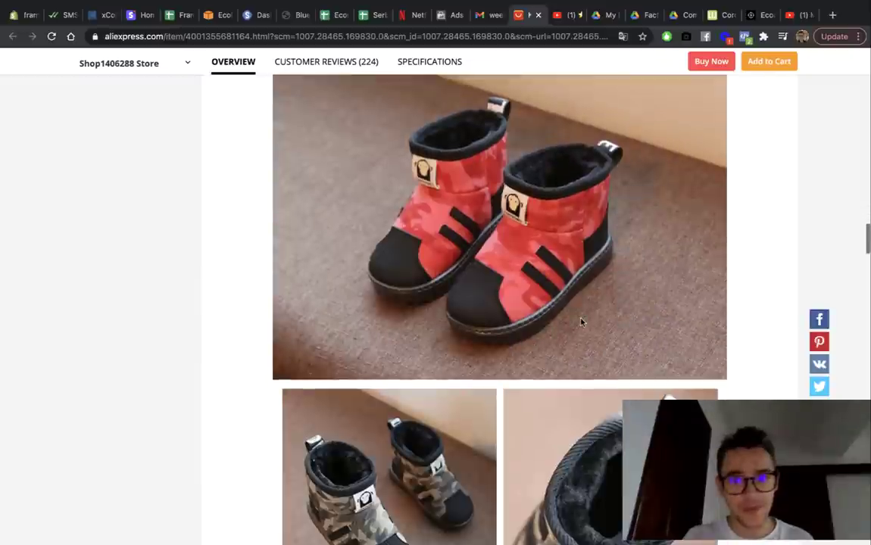
scroll(581, 322, "down", 10)
scroll(581, 323, "up", 5)
scroll(581, 321, "up", 1)
scroll(579, 321, "up", 5, "ctrl")
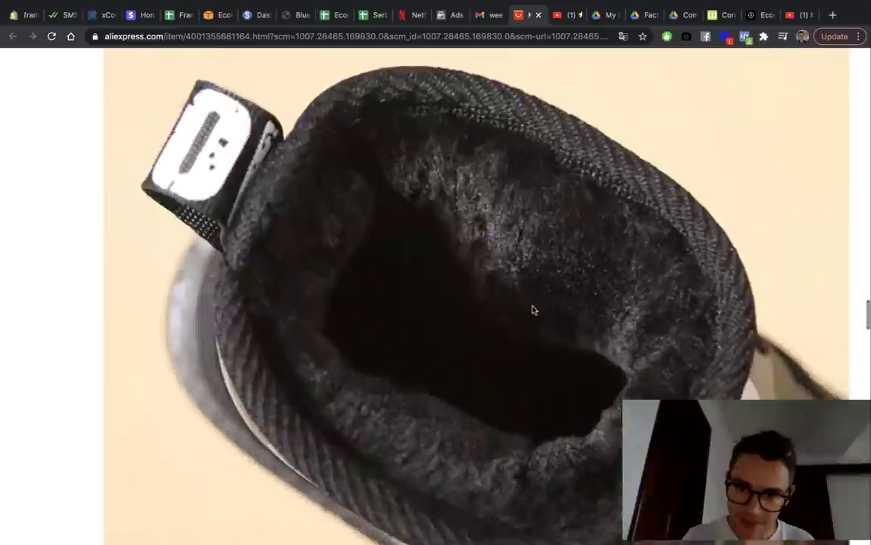
scroll(533, 310, "down", 5, "ctrl")
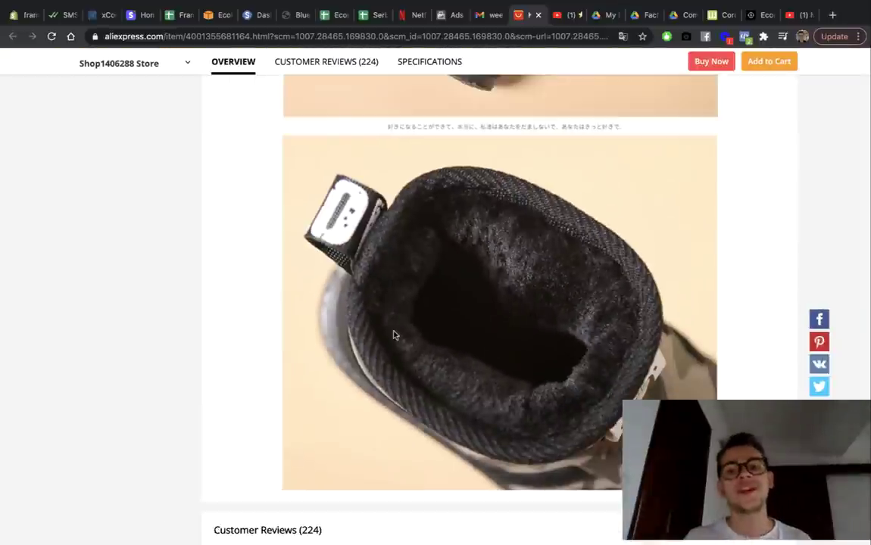
Step: Check the star rating breakdown in the customer reviews, then return to the product photos
scroll(393, 334, "down", 5)
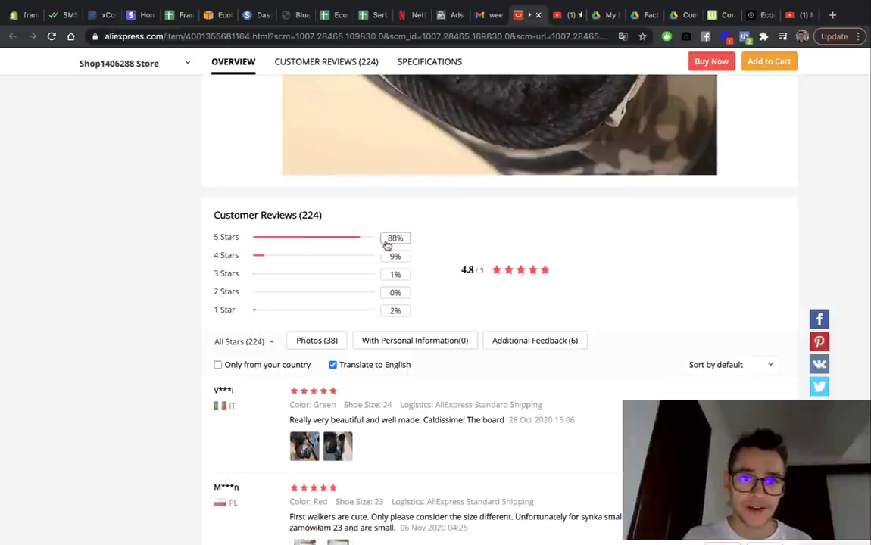
scroll(442, 318, "up", 15)
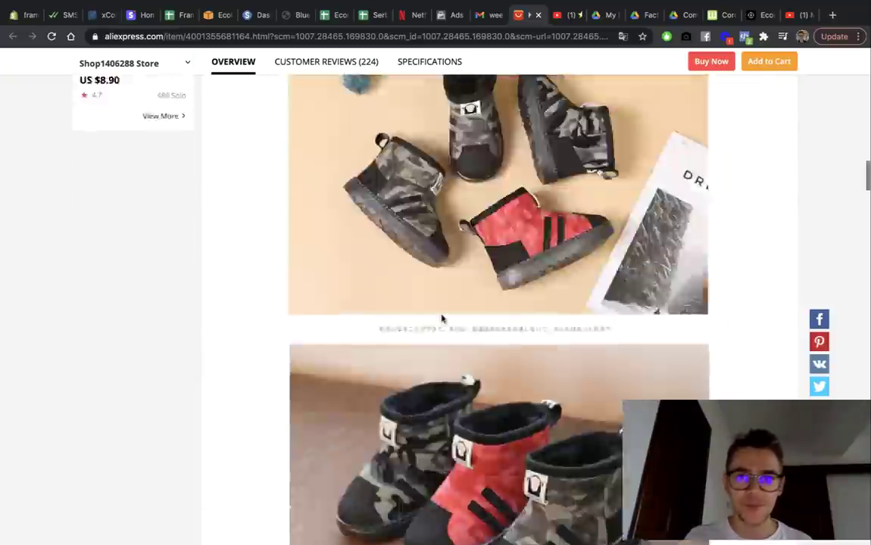
Step: Check the top of the boots listing, then skim the written customer reviews
scroll(442, 319, "up", 3)
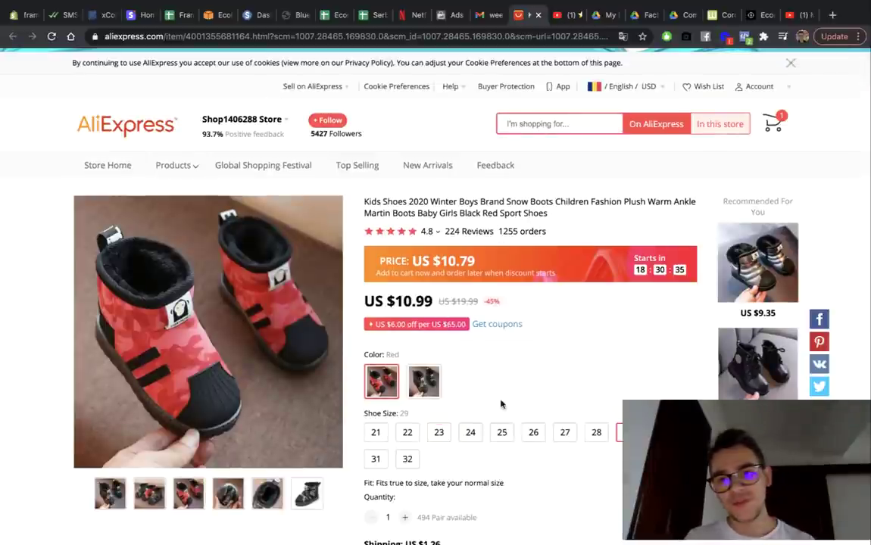
scroll(496, 409, "down", 20)
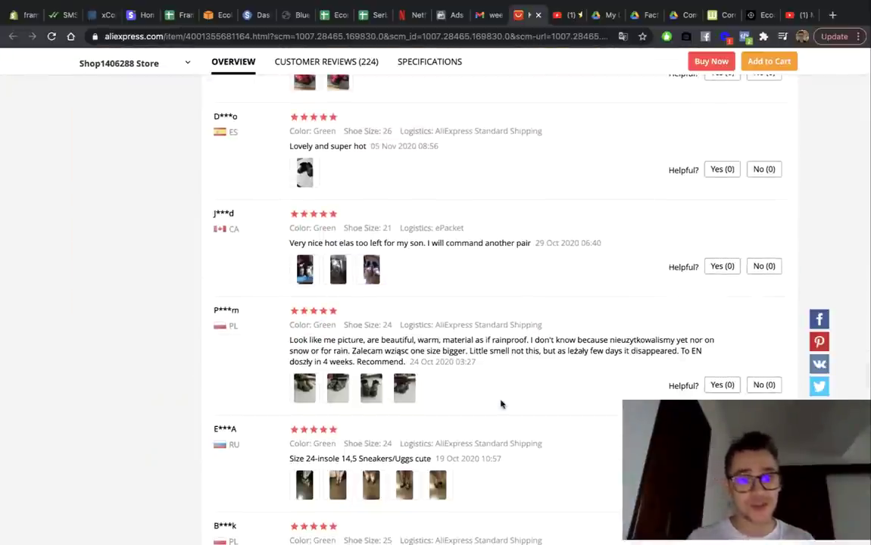
scroll(500, 404, "up", 10)
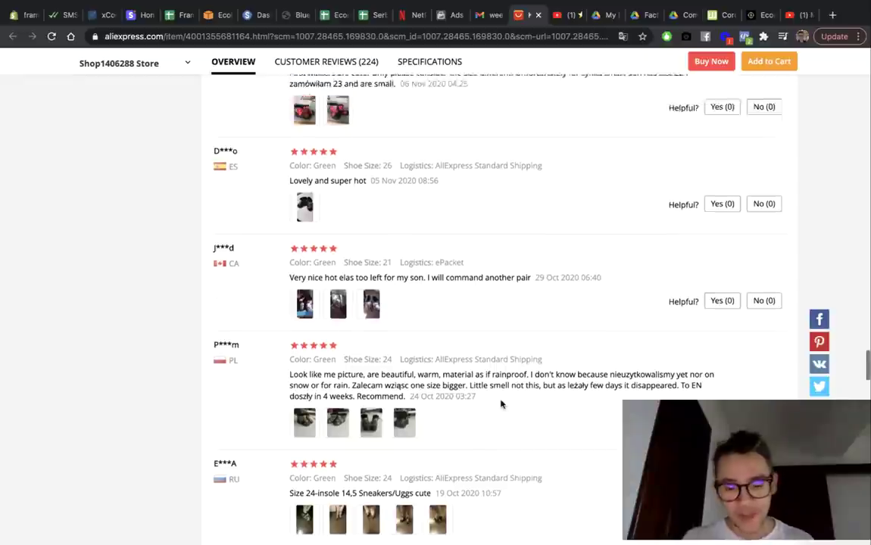
Step: Look back through the product photos and the size chart, returning to the size and shipping options
scroll(500, 404, "up", 10)
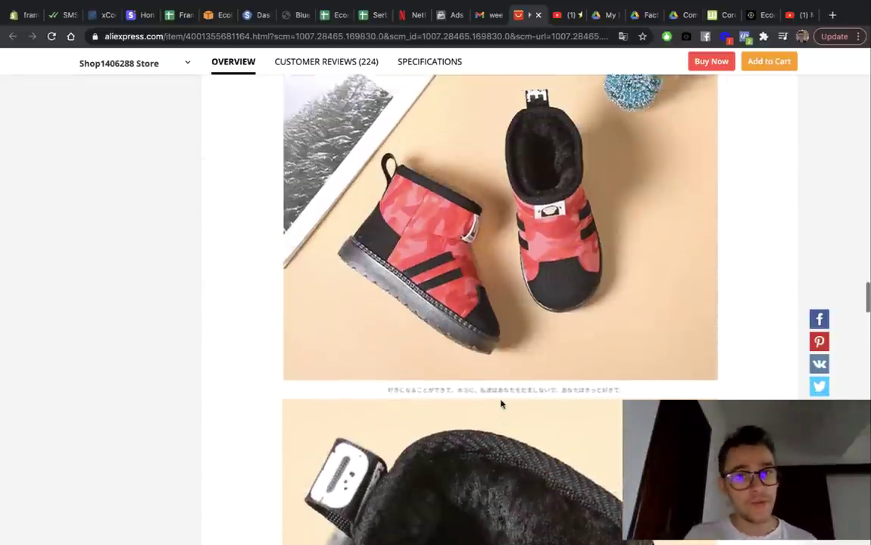
scroll(500, 405, "up", 1)
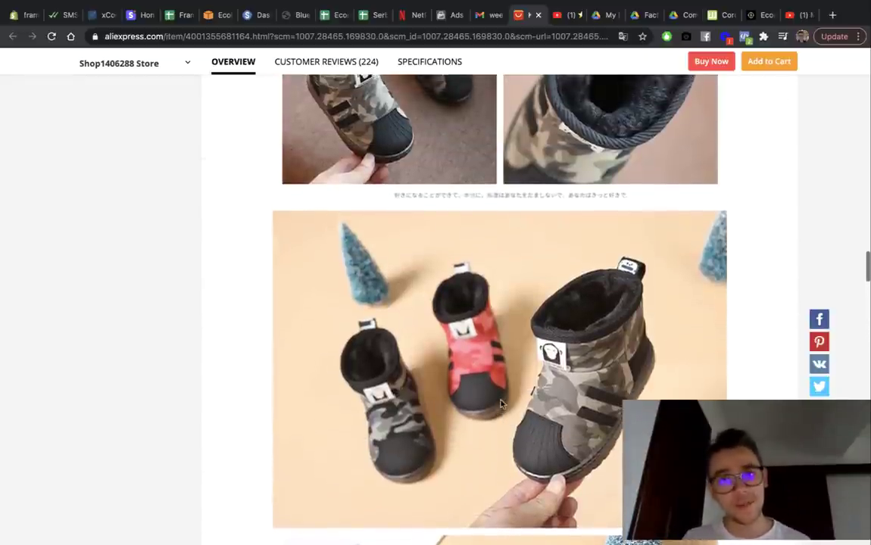
scroll(500, 404, "up", 10)
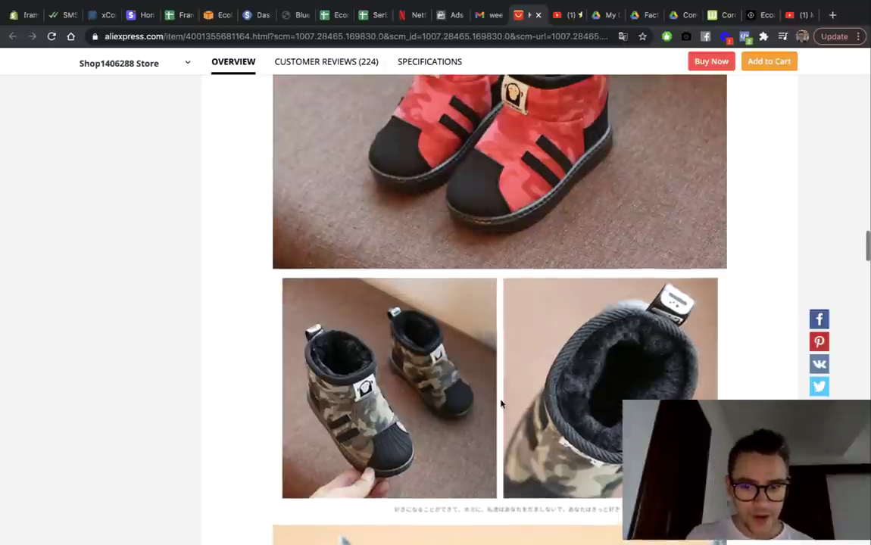
scroll(500, 404, "up", 10)
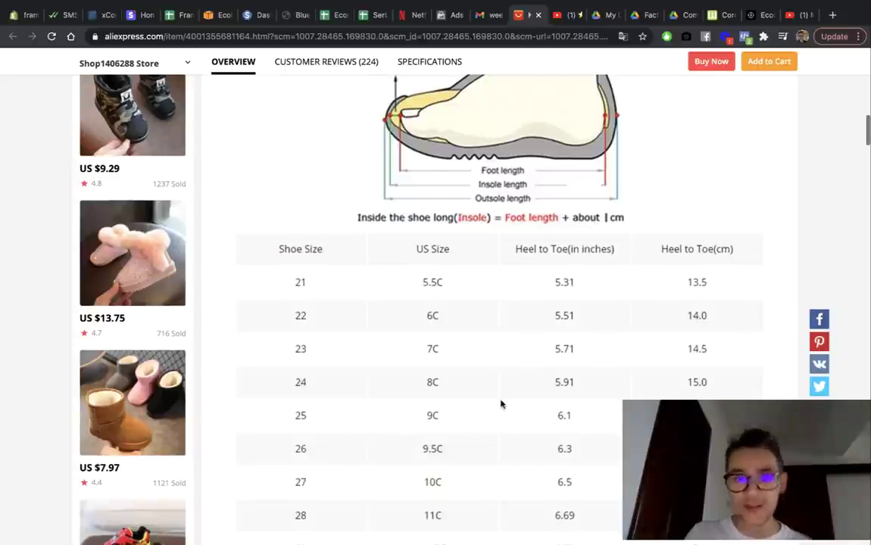
scroll(499, 404, "up", 8)
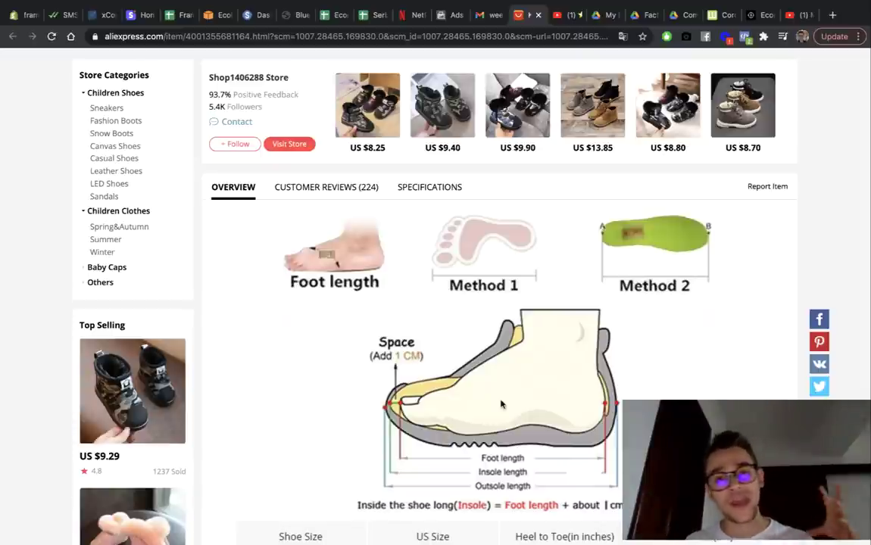
scroll(500, 404, "up", 5)
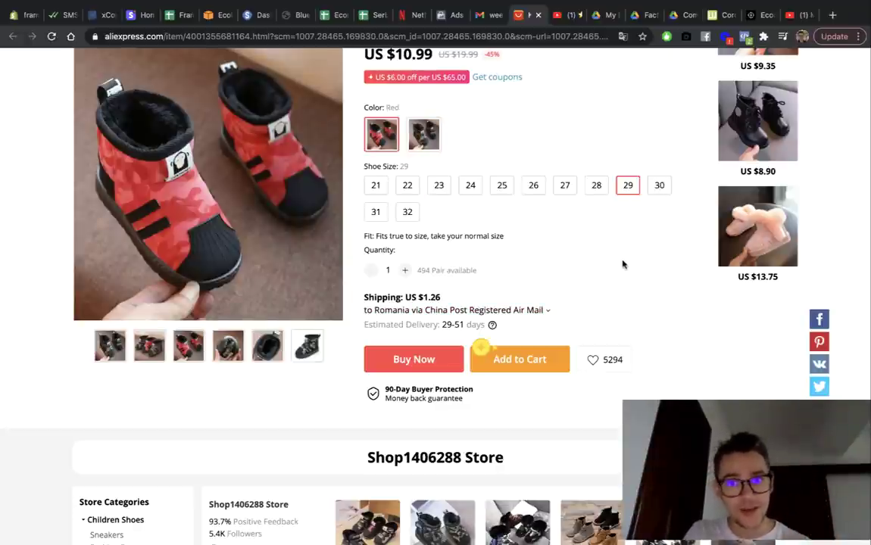
Step: Look through the overview photos down to the customer rating breakdown, then examine the close-up of the plush lining
scroll(604, 271, "down", 15)
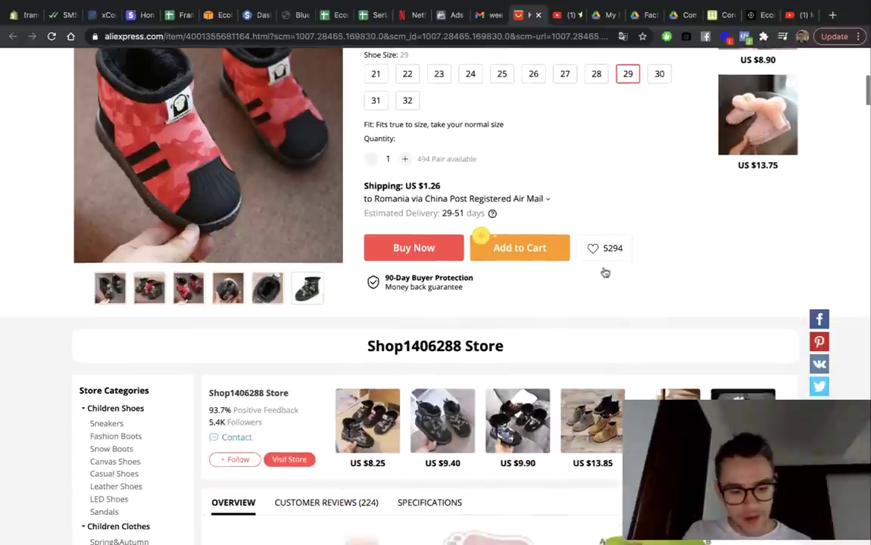
scroll(603, 271, "down", 10)
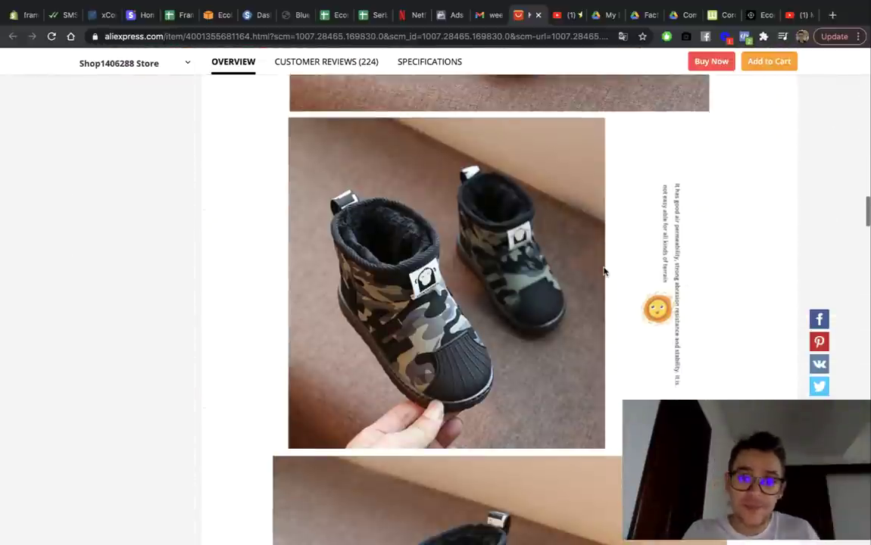
scroll(603, 271, "down", 6)
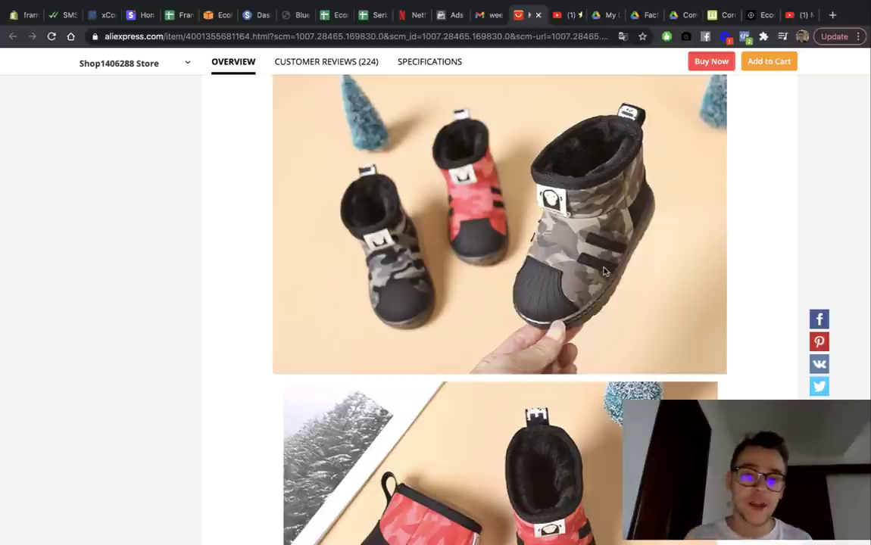
scroll(604, 271, "down", 15)
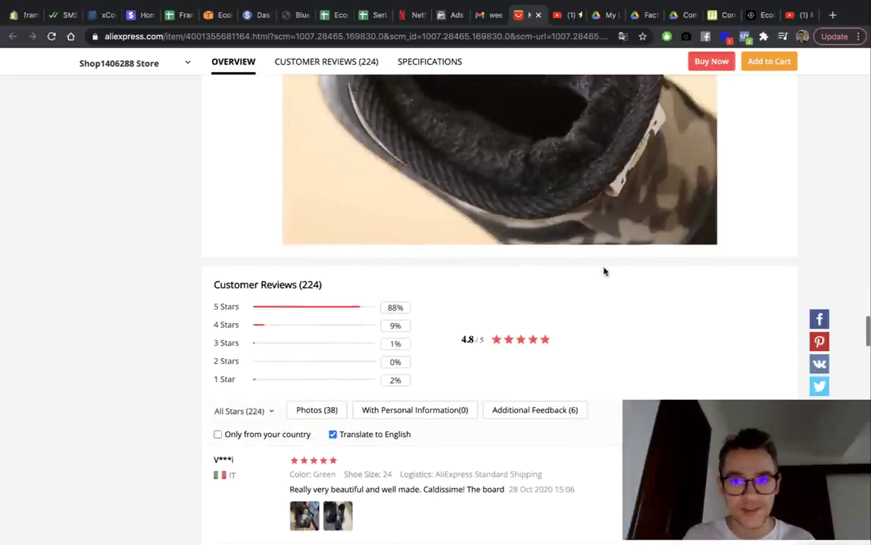
scroll(603, 271, "up", 10)
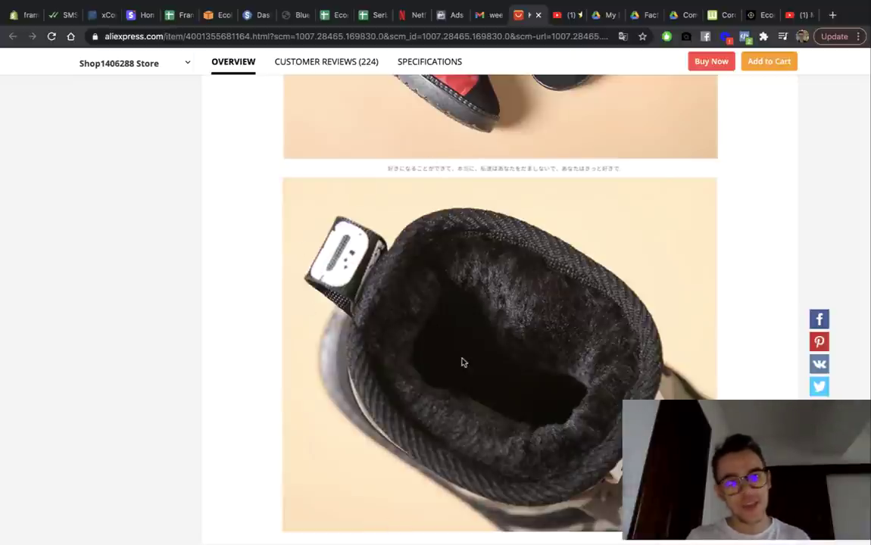
scroll(453, 333, "down", 2)
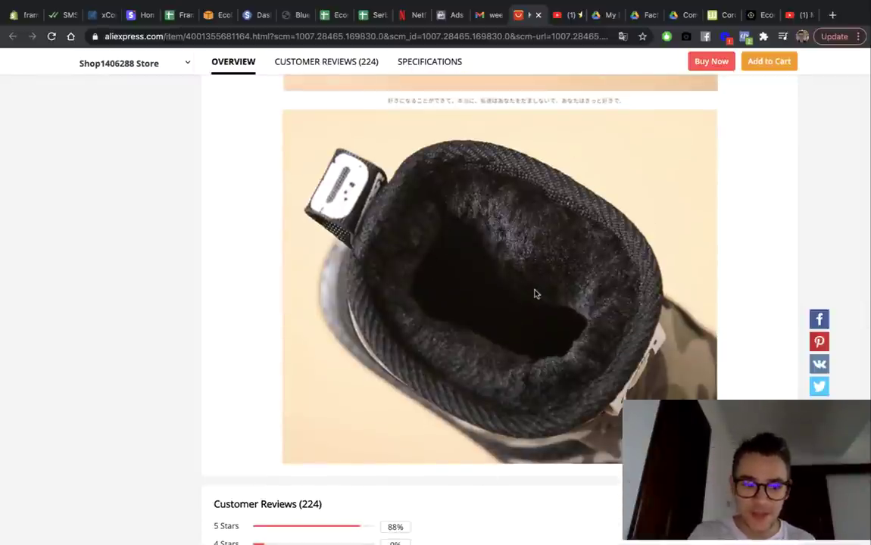
Step: Review the camouflage and red boot photos again and compare the shoe sizes in the size chart
scroll(534, 294, "up", 10)
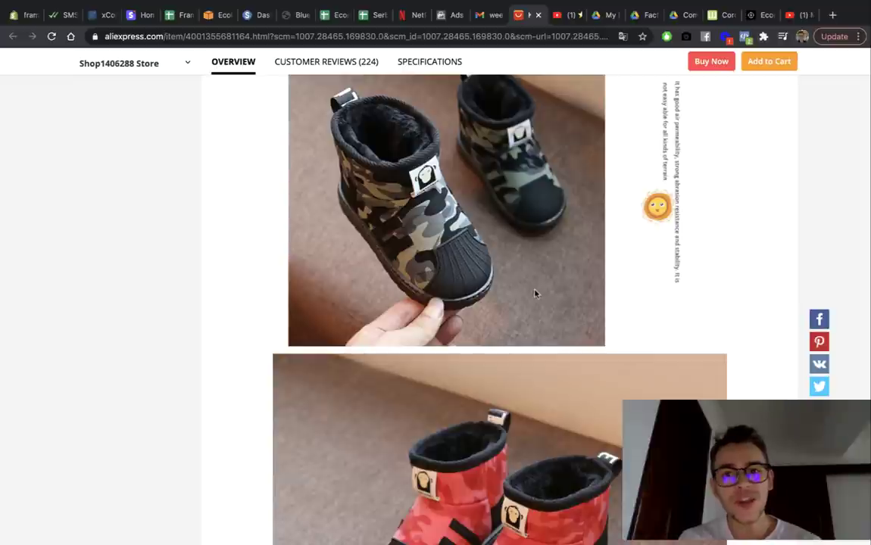
scroll(533, 294, "up", 5)
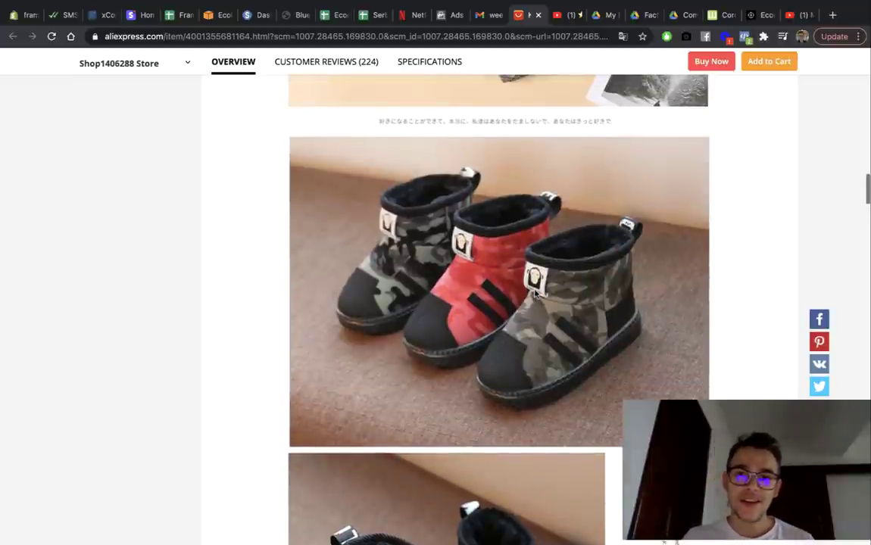
scroll(534, 294, "up", 4)
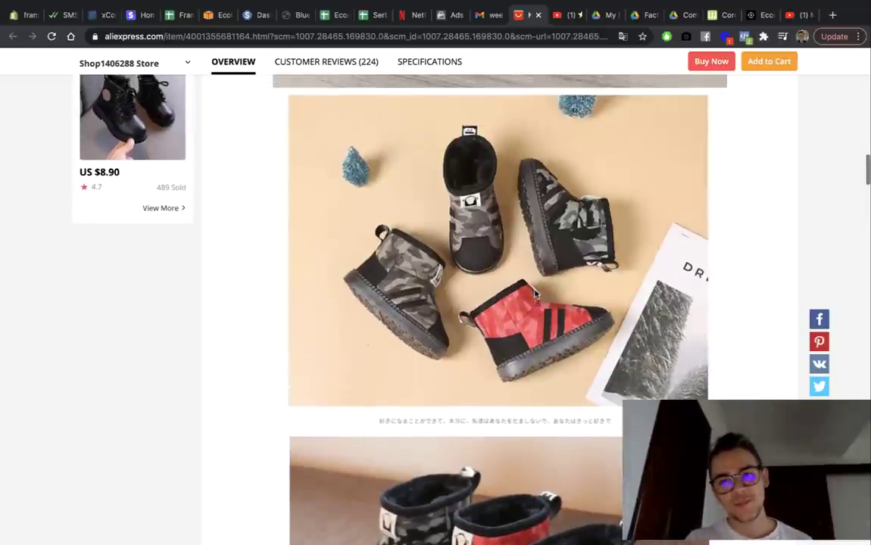
scroll(535, 293, "up", 5)
scroll(535, 293, "down", 5)
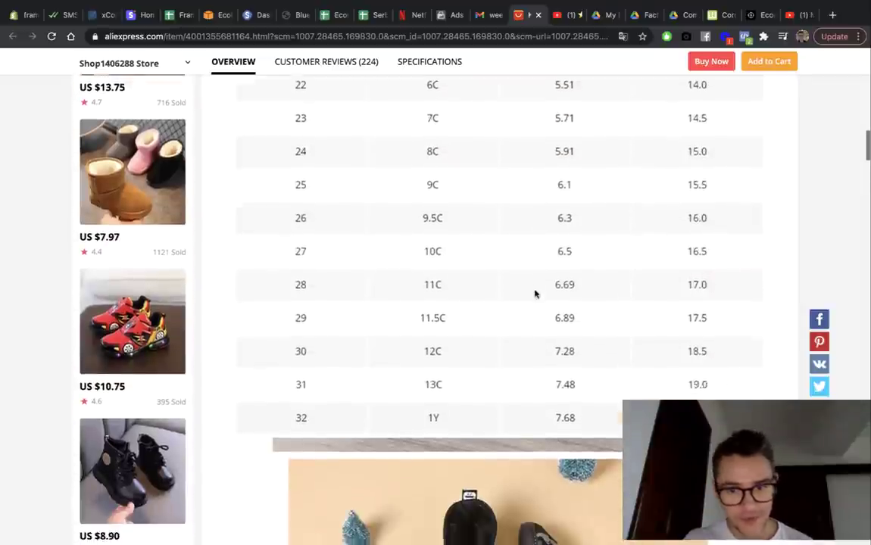
scroll(535, 293, "up", 2)
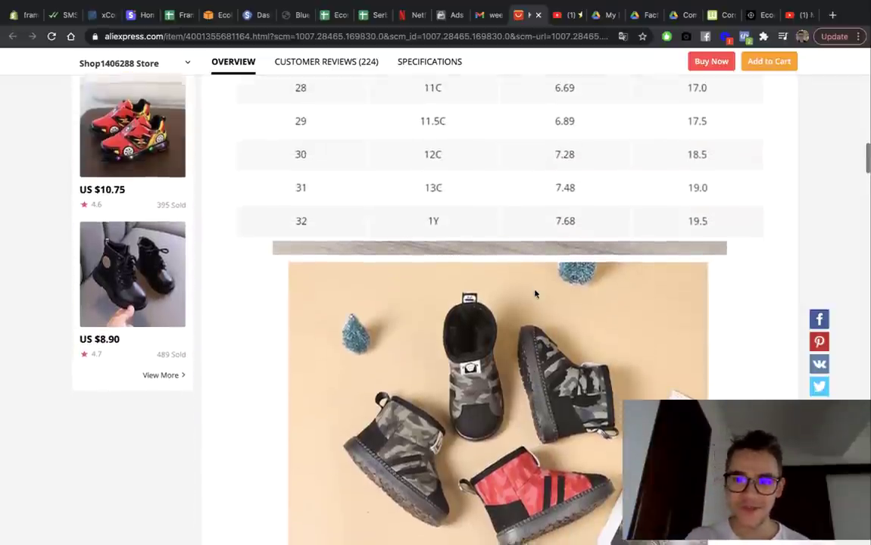
scroll(535, 293, "down", 4)
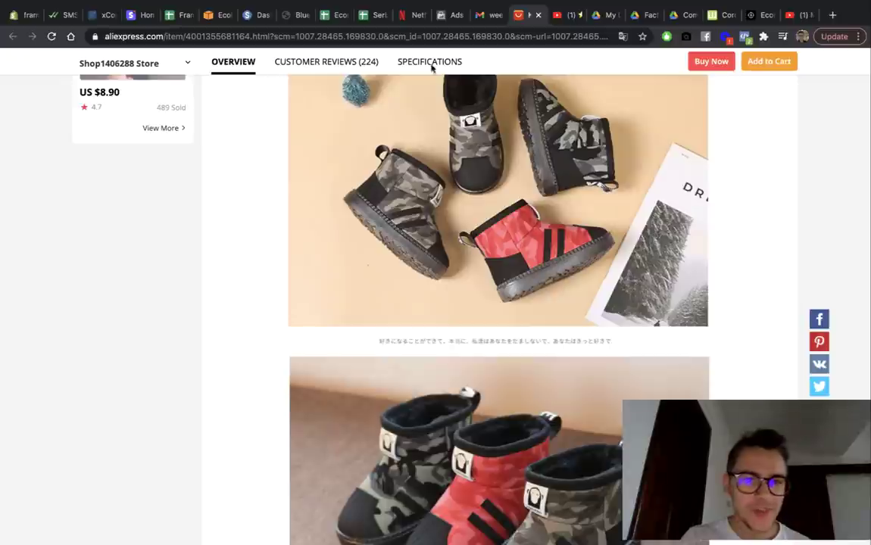
scroll(511, 373, "down", 2)
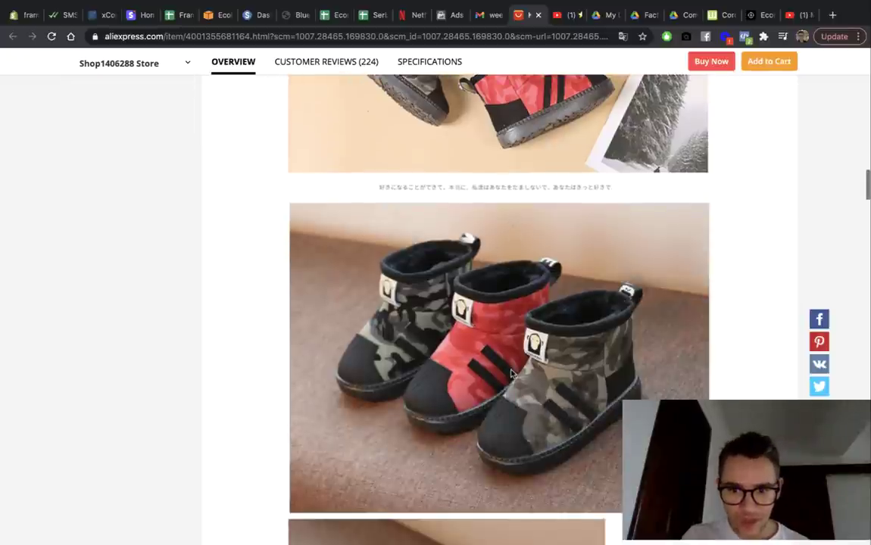
Step: Enlarge the customer photos of the red boots in the size 23 review from Poland and view both of them
scroll(511, 374, "down", 5)
scroll(512, 373, "down", 20)
left_click(338, 390)
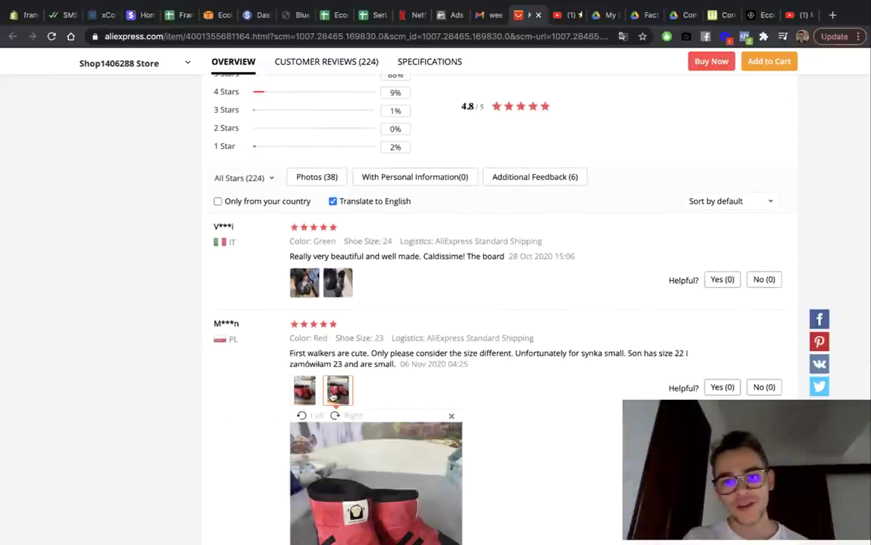
scroll(383, 326, "down", 2)
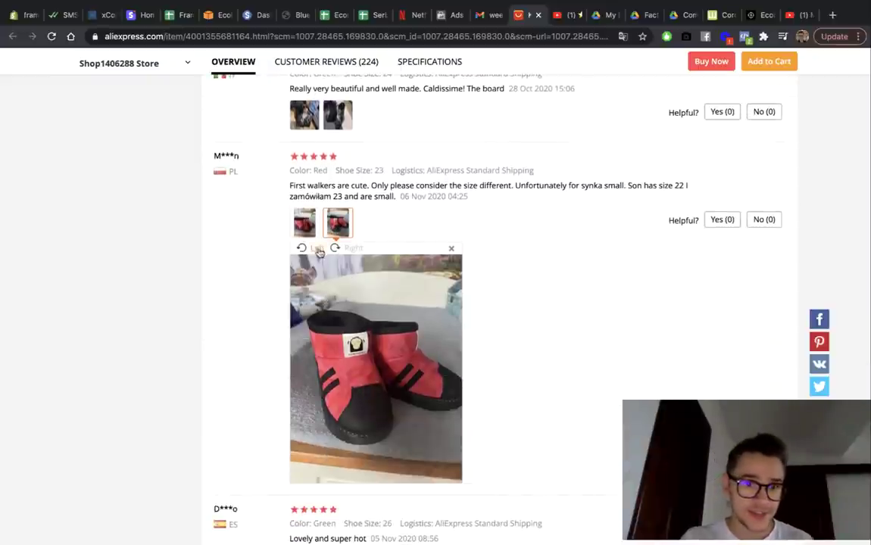
left_click(453, 356)
scroll(529, 320, "down", 3)
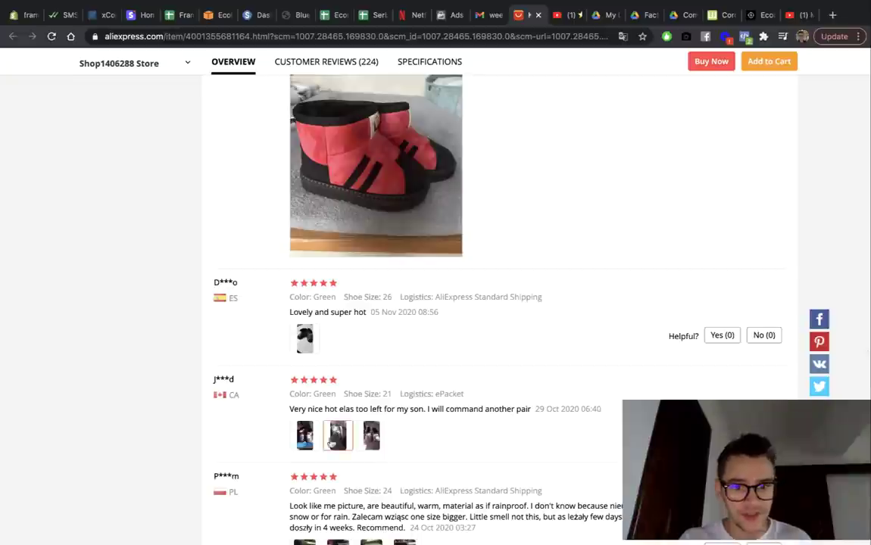
Step: Enlarge the first photo in the size 21 review from Canada and the second photo in the size 24 review from Russia
left_click(305, 435)
scroll(438, 436, "down", 4)
scroll(437, 436, "down", 4)
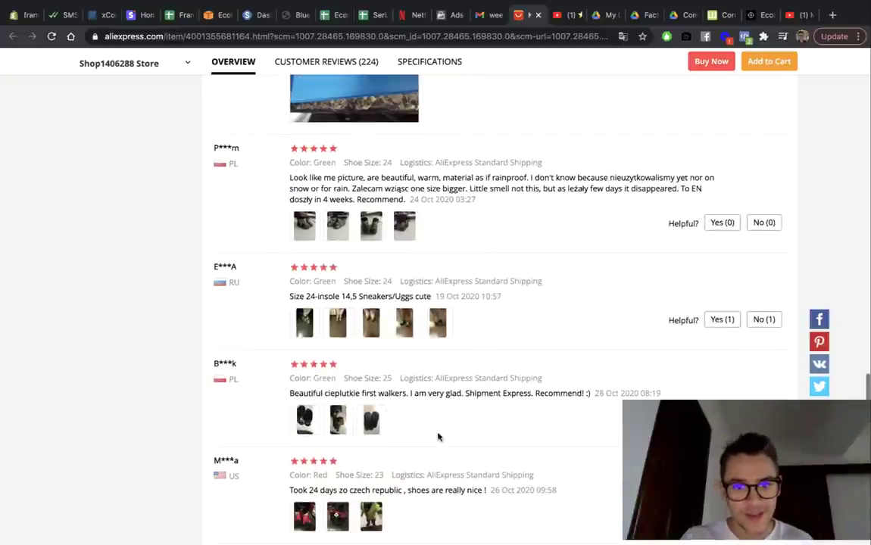
left_click(338, 319)
scroll(478, 381, "down", 1)
scroll(477, 380, "down", 4)
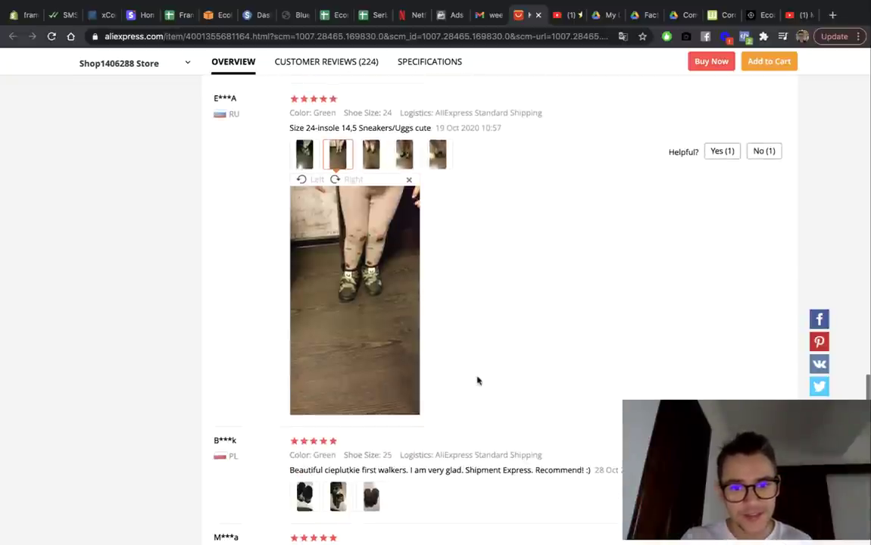
scroll(389, 370, "down", 3)
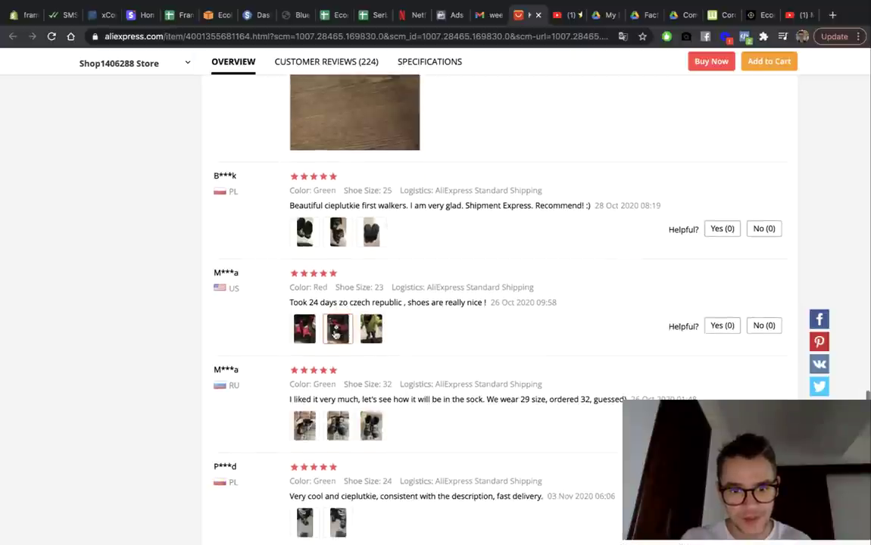
Step: Enlarge the second and third customer photos in the size 23 red boots review from the US
left_click(338, 326)
left_click(371, 326)
scroll(554, 332, "down", 1)
scroll(553, 332, "down", 3)
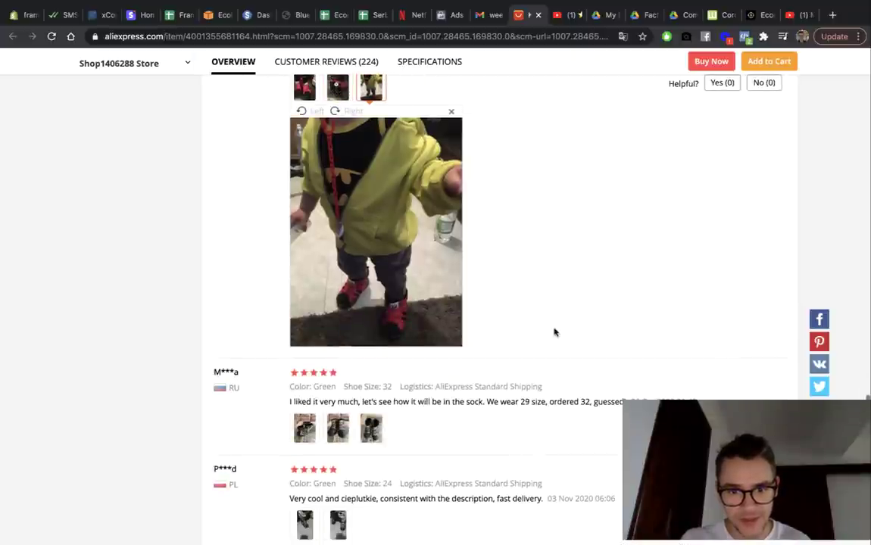
Step: Enlarge the second photo in the size 24 review from Poland that mentions fast delivery and examine the worn boots
scroll(500, 308, "down", 2)
left_click(324, 341)
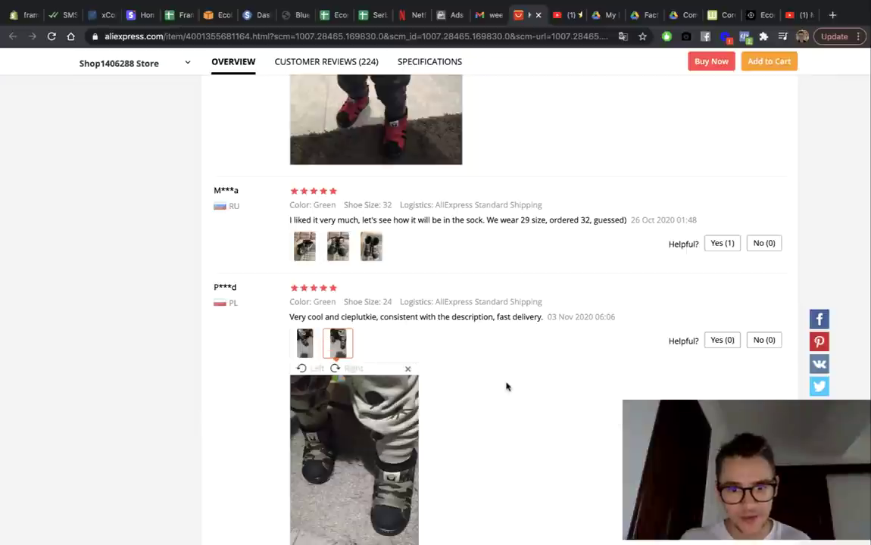
scroll(515, 389, "down", 2)
scroll(345, 194, "up", 2)
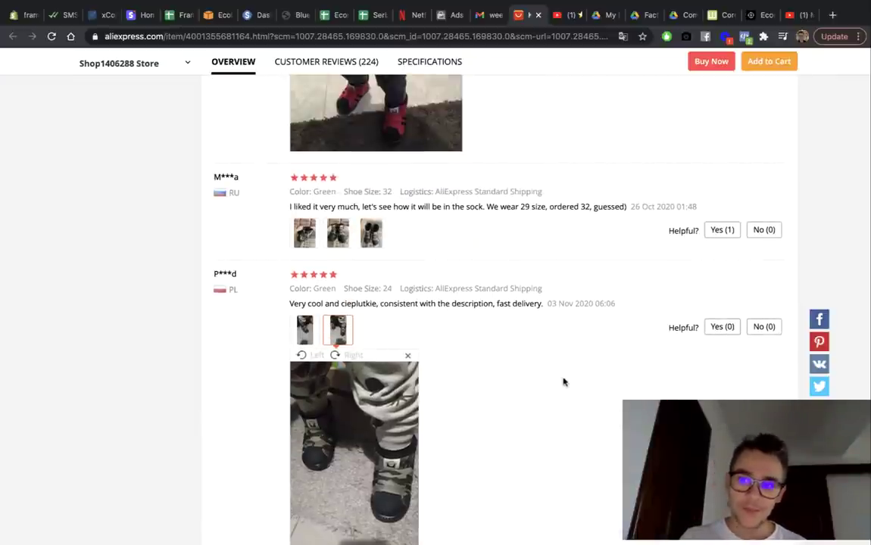
scroll(564, 382, "down", 1)
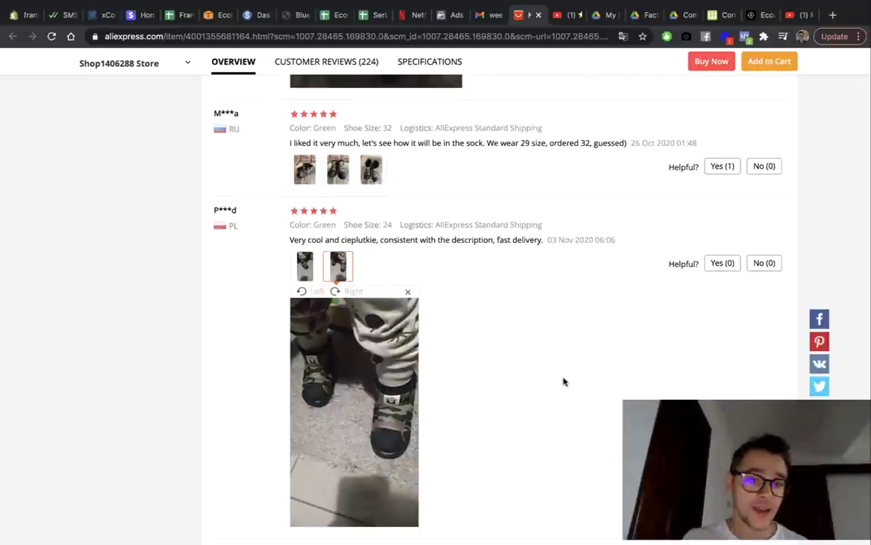
Step: Revisit the customer photo of the child wearing red boots, then return to the product photos in the overview
scroll(562, 377, "up", 5)
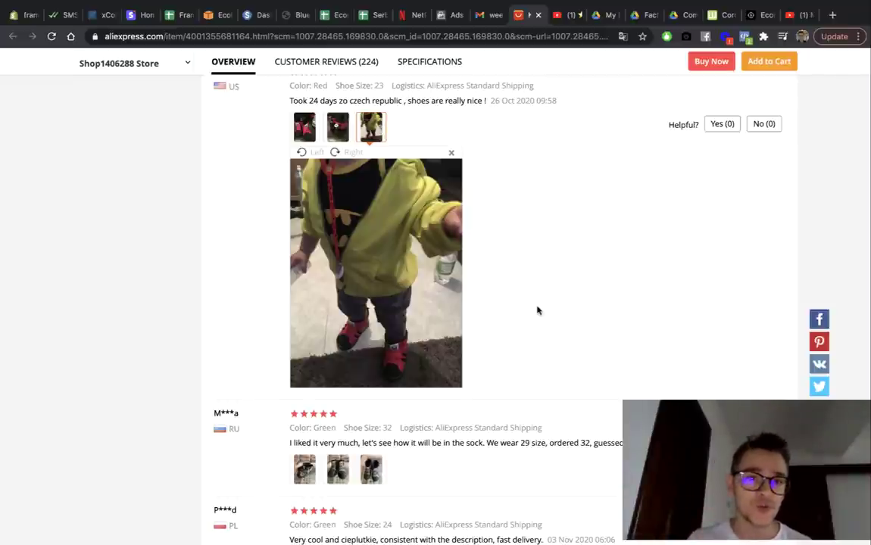
scroll(387, 148, "up", 20)
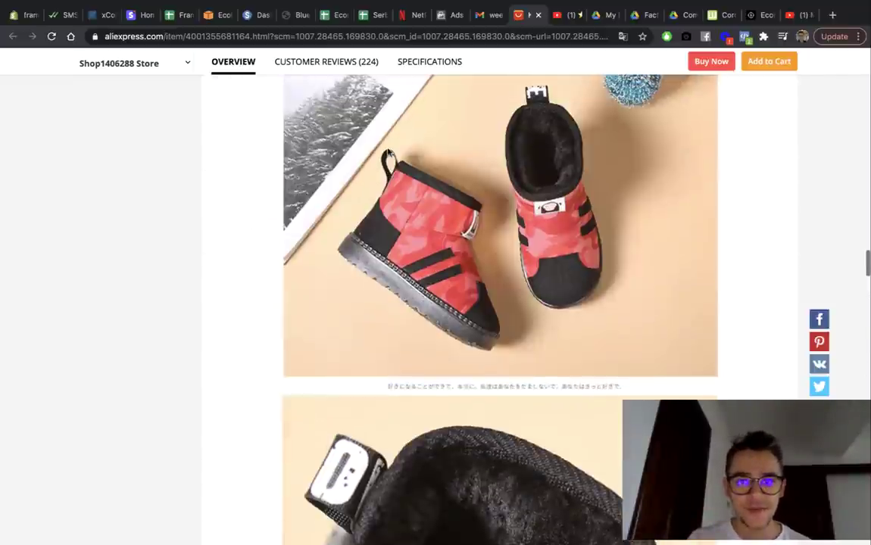
scroll(387, 151, "up", 15)
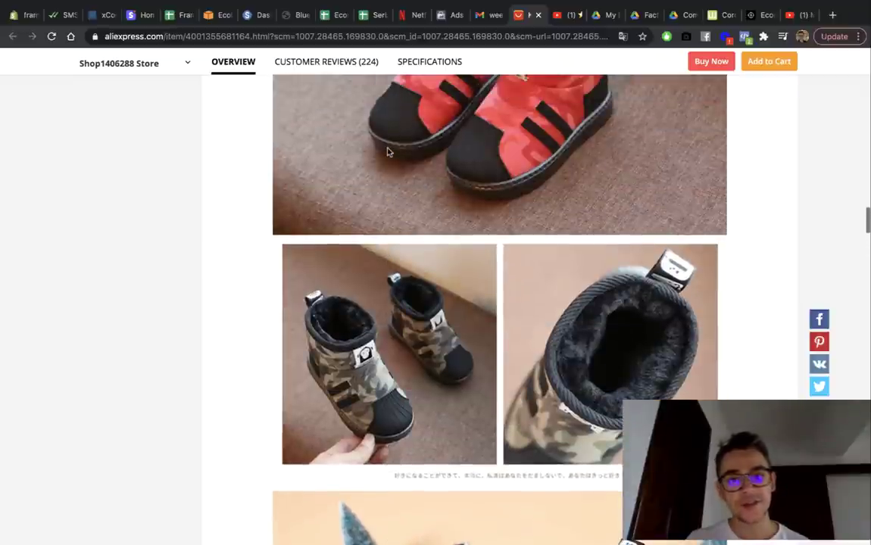
Step: Look back over the boots' product photos and size chart, then return to the beginning of the listing
scroll(387, 152, "up", 3)
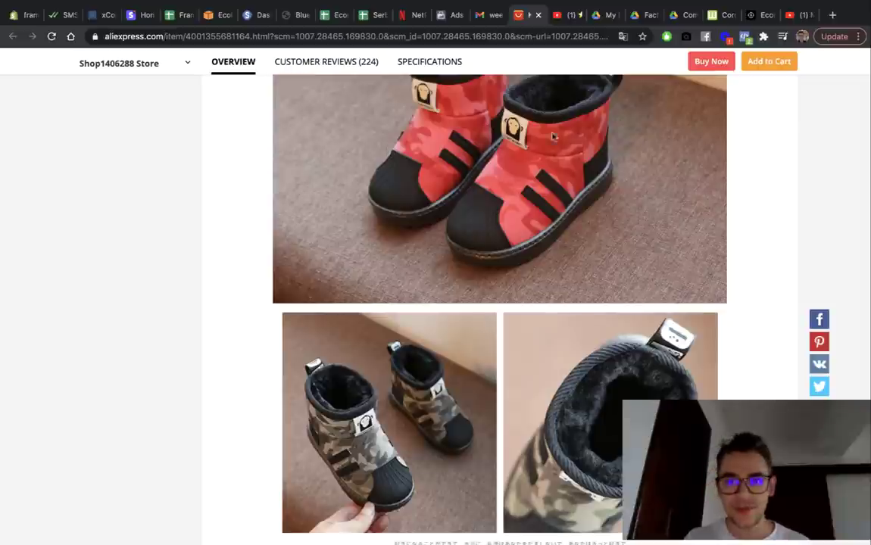
scroll(590, 396, "up", 2)
scroll(590, 396, "up", 10)
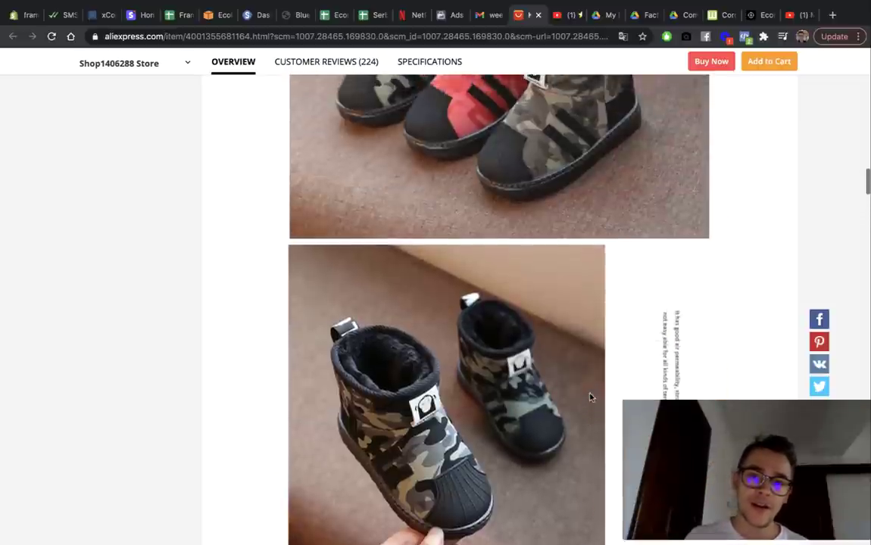
scroll(459, 333, "up", 10)
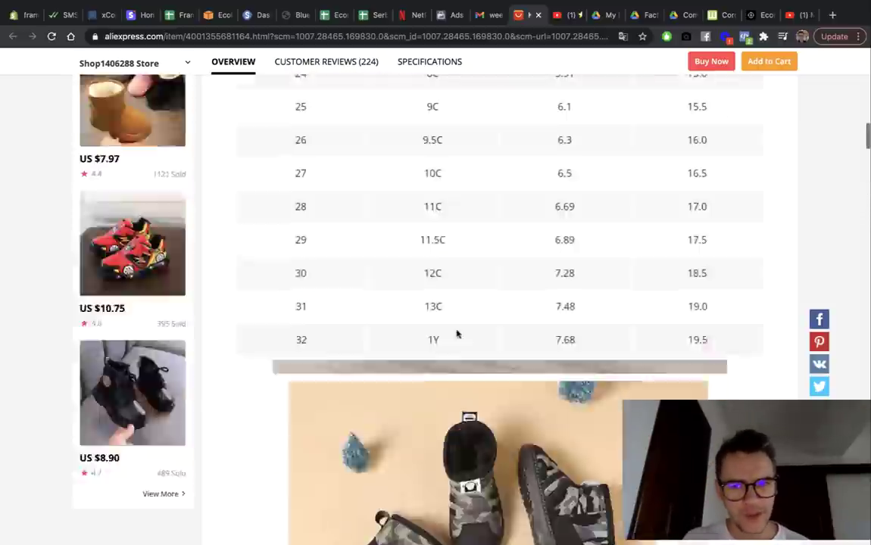
scroll(456, 333, "down", 8)
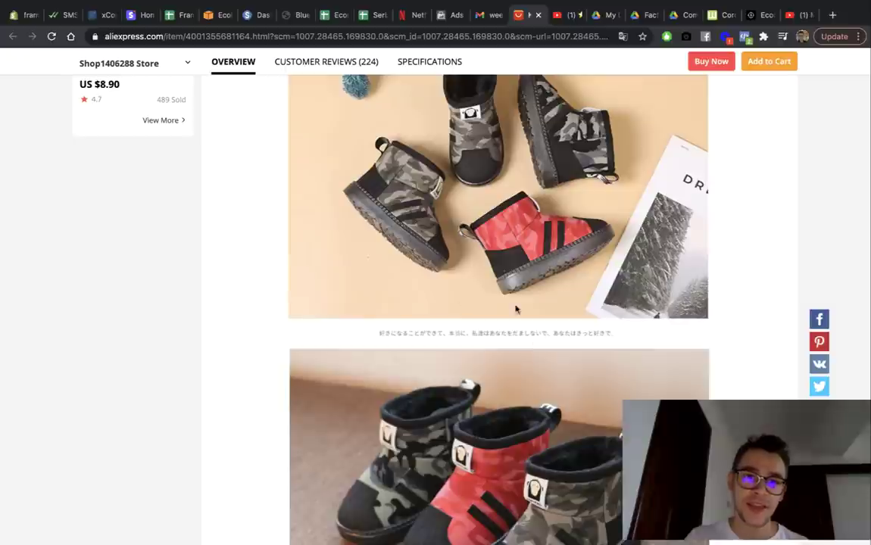
scroll(525, 392, "down", 2)
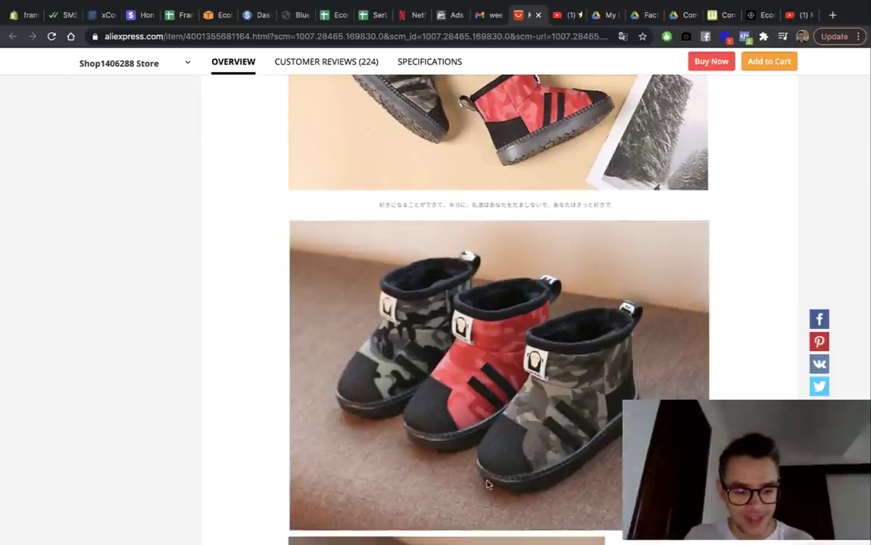
scroll(489, 487, "up", 20)
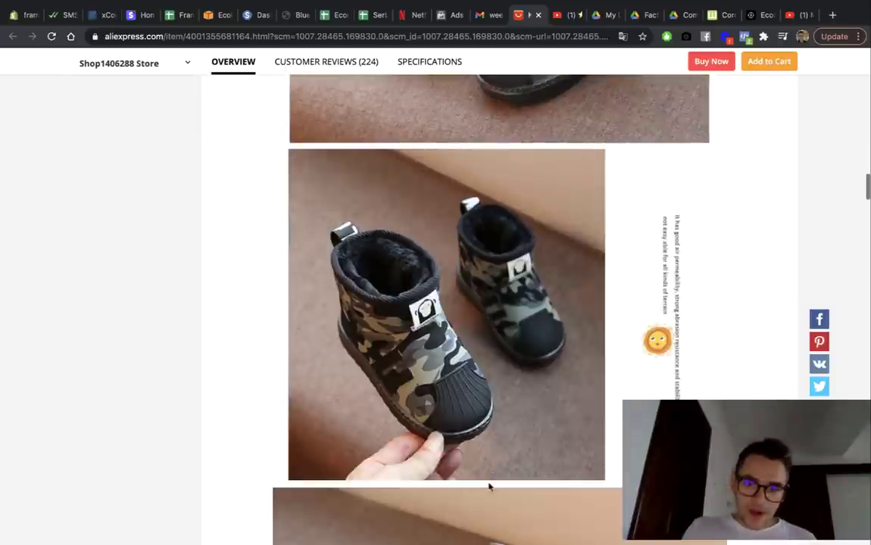
scroll(489, 487, "down", 1)
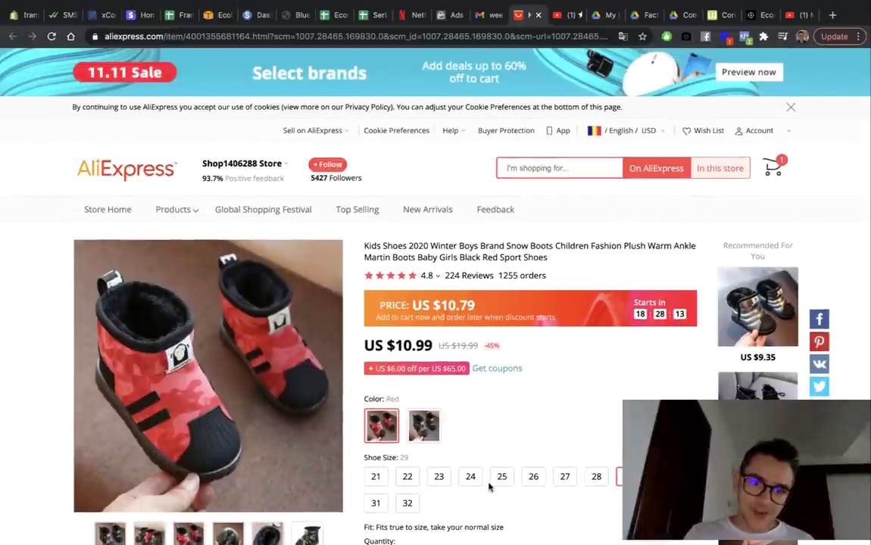
Step: Switch to Facebook Ads Manager and remove the preteens (09-12 years) and early school-age children (06-08 years) parent segments from the ad set's targeting
left_click(454, 16)
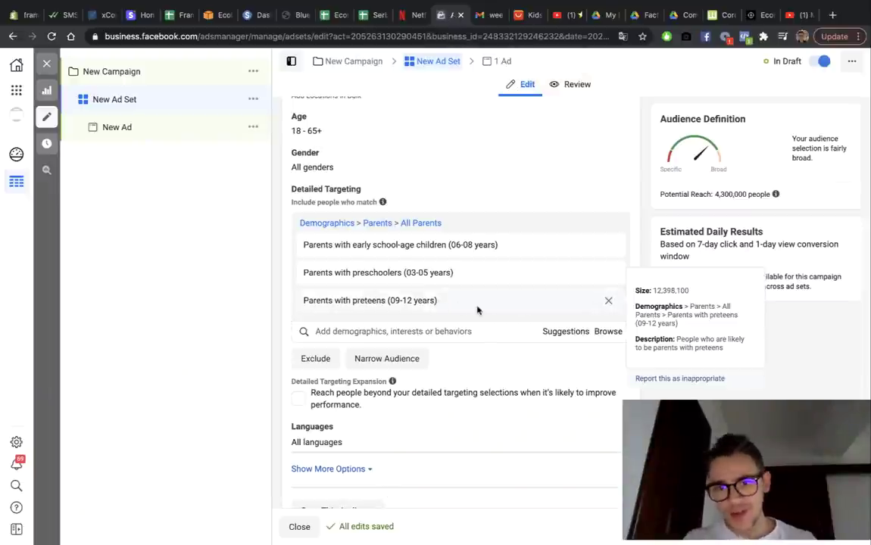
left_click(610, 303)
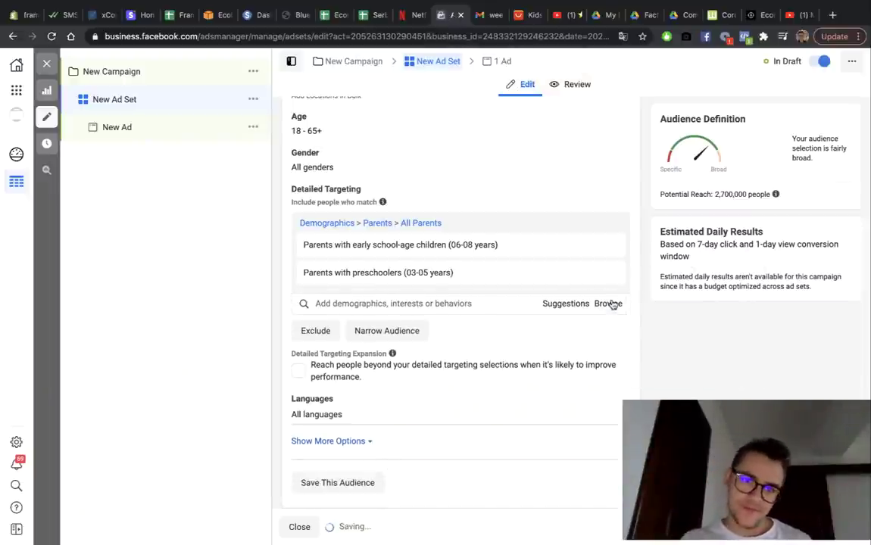
left_click(609, 247)
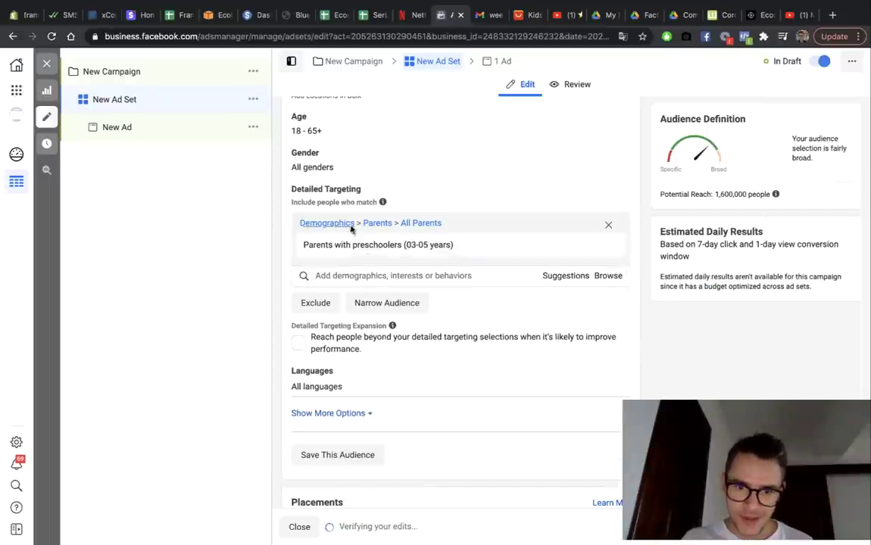
Step: Add New Parents (0-12 months) and Parents with toddlers (01-02 years) to the ad set's detailed targeting
left_click(412, 276)
type("parents")
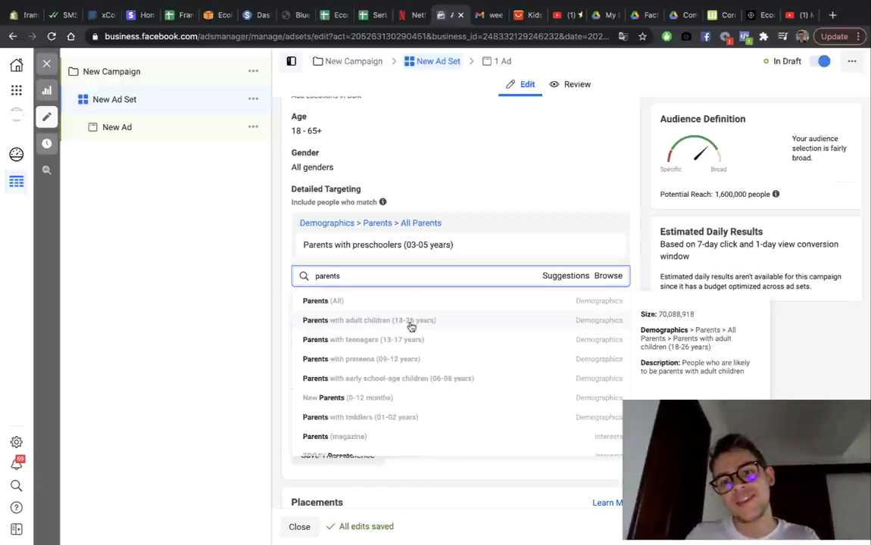
left_click(367, 399)
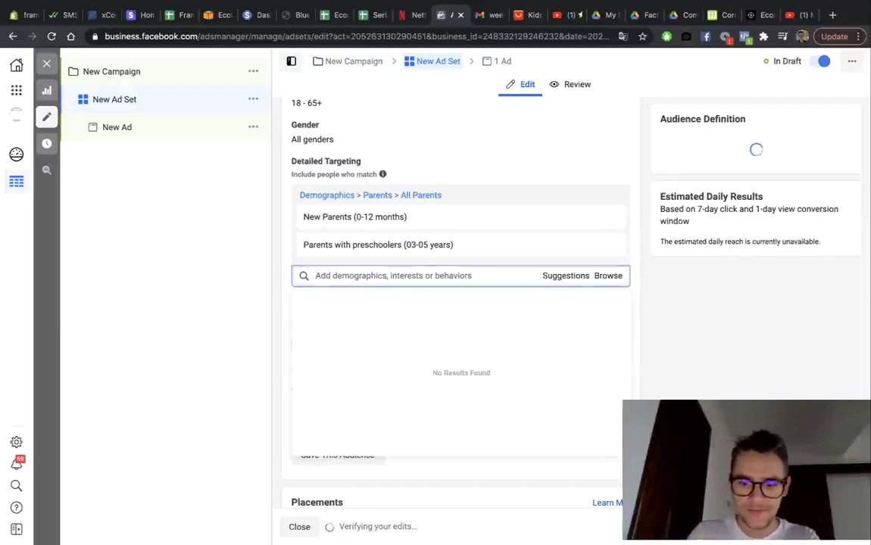
type("Parents")
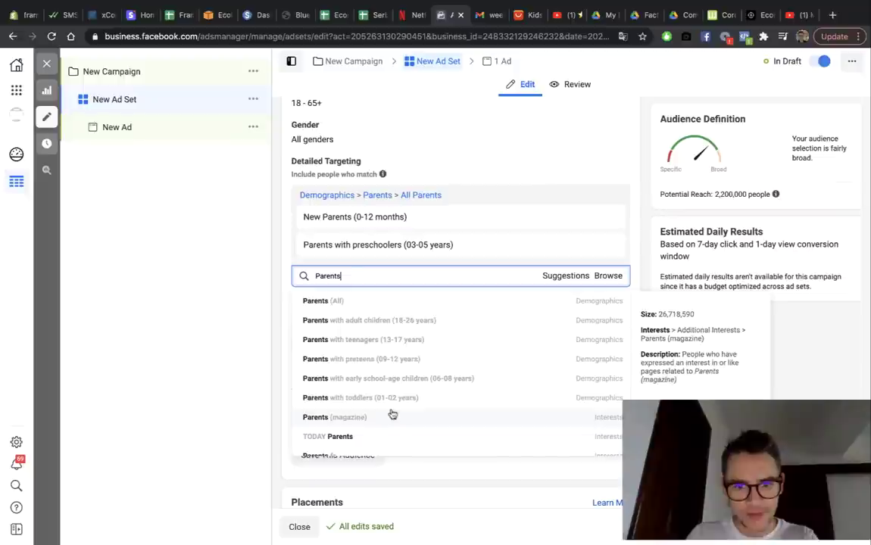
left_click(423, 398)
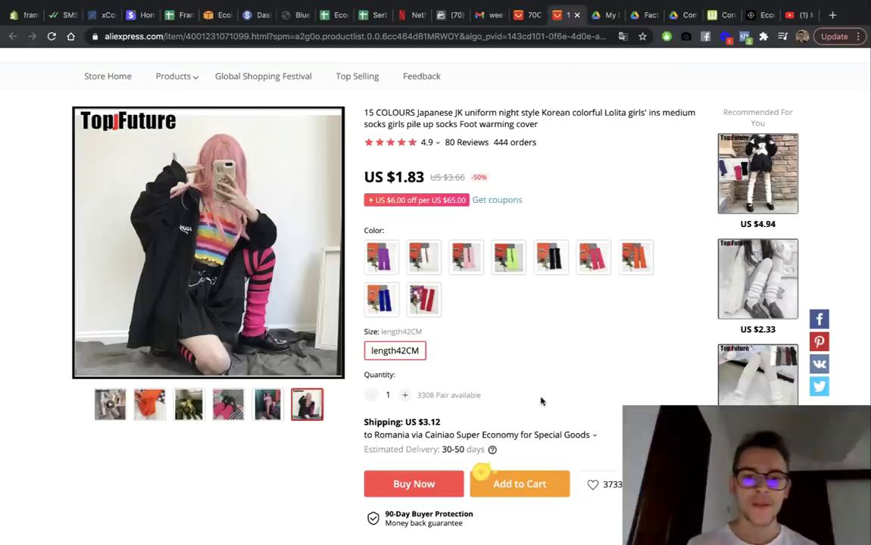
Step: On the AliExpress leg warmers listing, show the first gallery item, then preview the white and green colour options
scroll(541, 401, "up", 1)
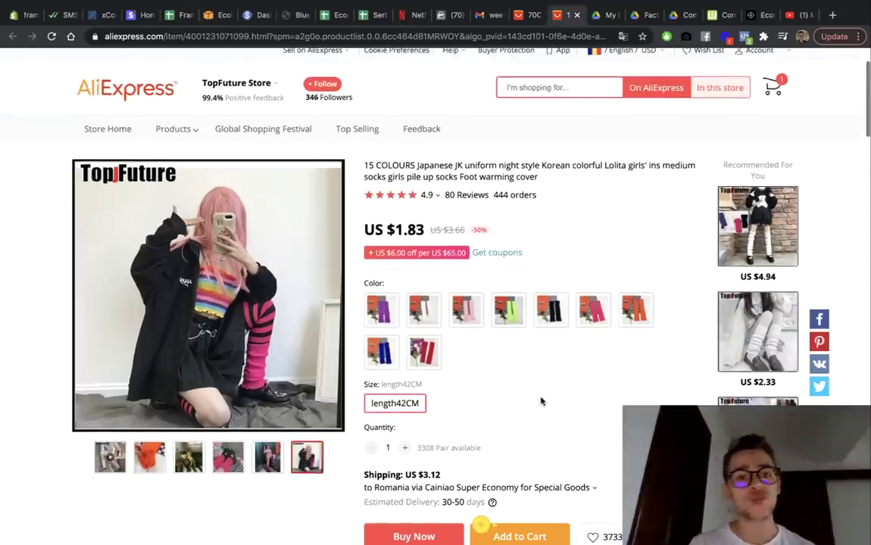
left_click(112, 461)
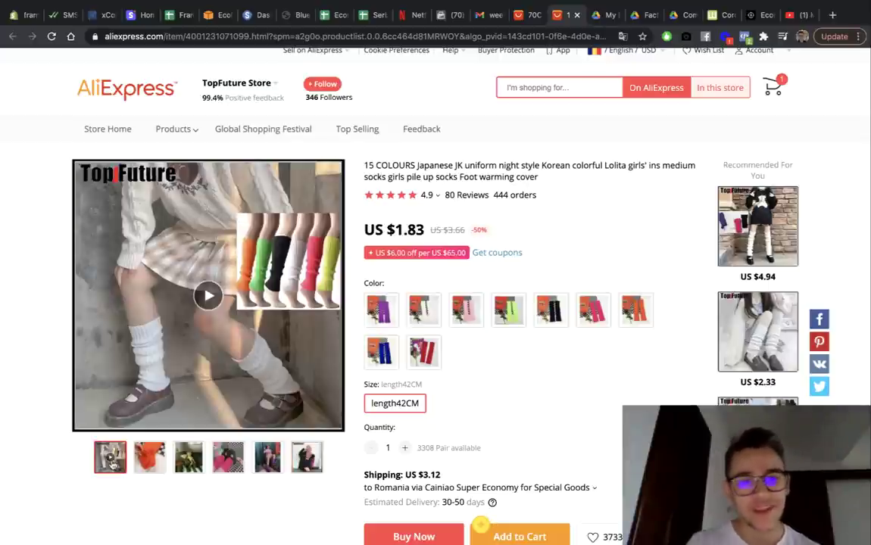
left_click(423, 309)
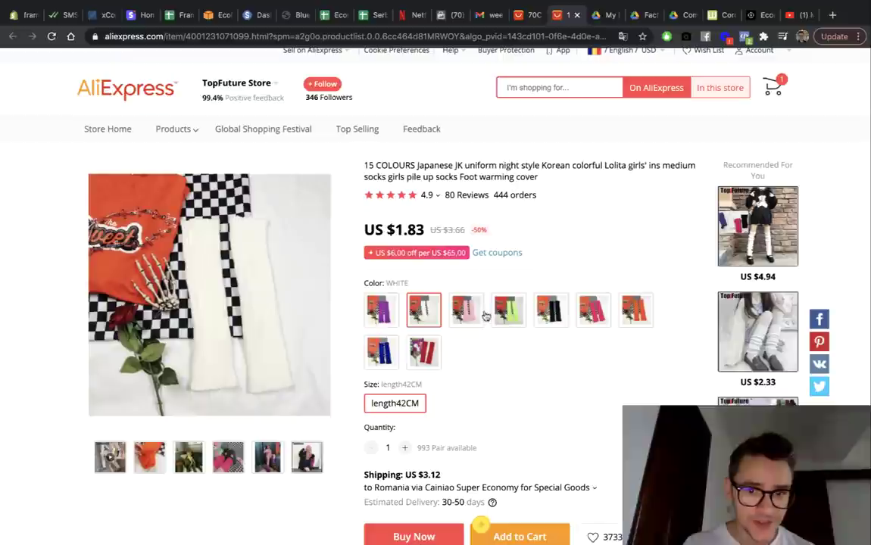
left_click(508, 309)
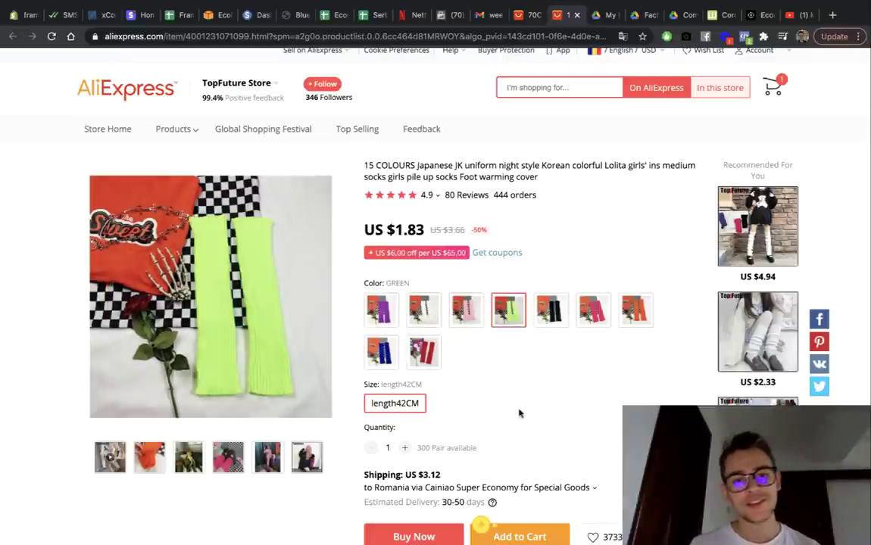
Step: Highlight the leg warmers' sale price and shipping cost to review the product's total cost
scroll(498, 382, "up", 1)
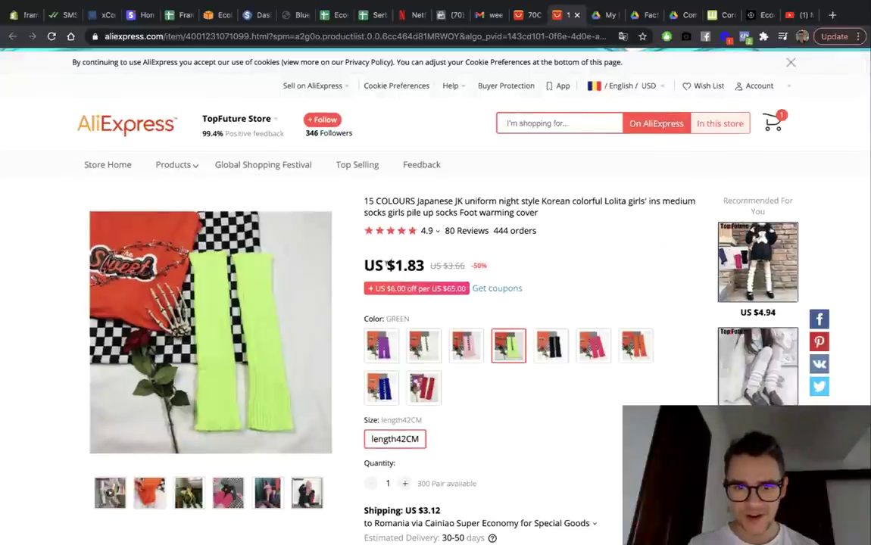
left_click_drag(376, 265, 427, 266)
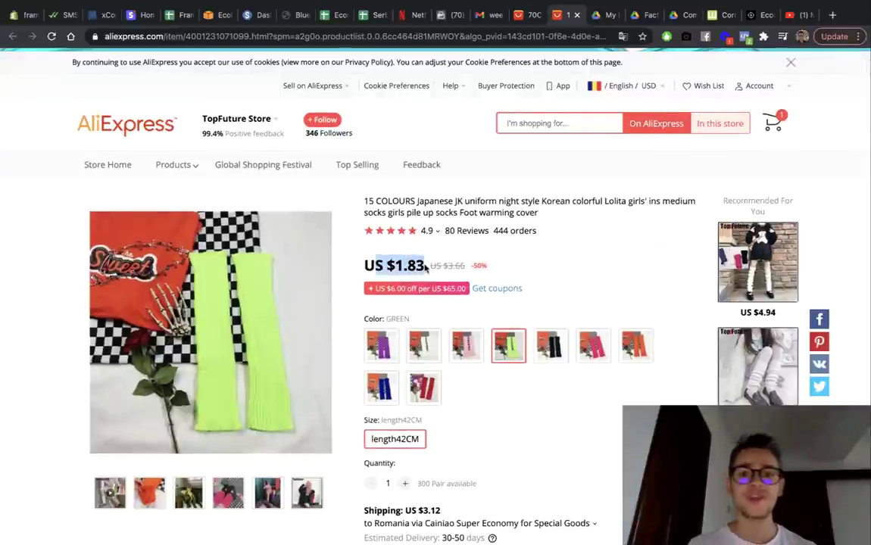
scroll(426, 267, "down", 1)
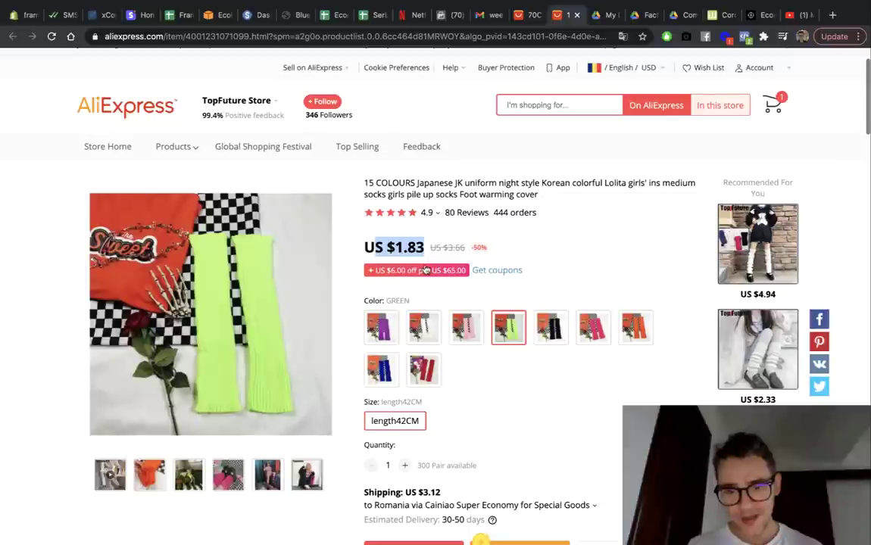
left_click_drag(418, 493, 450, 493)
left_click(522, 490)
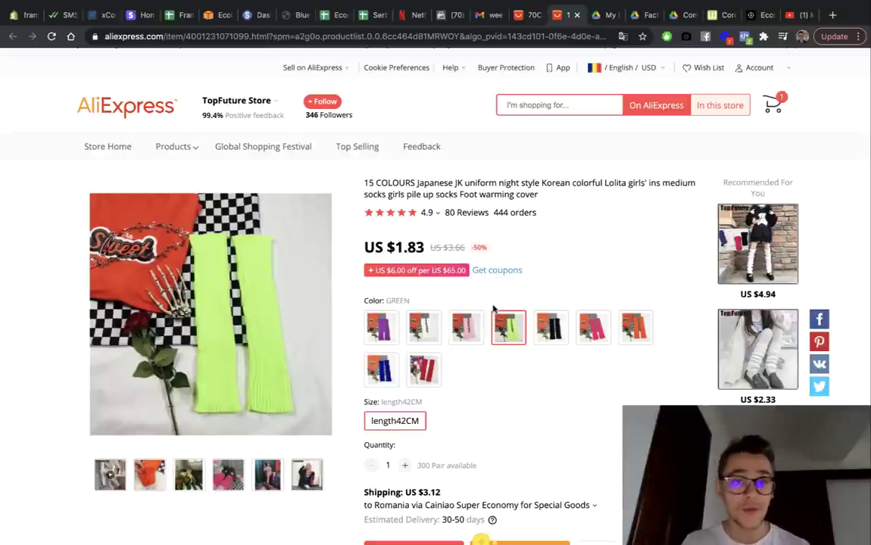
Step: Preview the leg warmers' gallery photos one by one, ending with the pink-haired model in striped socks
scroll(493, 308, "down", 1)
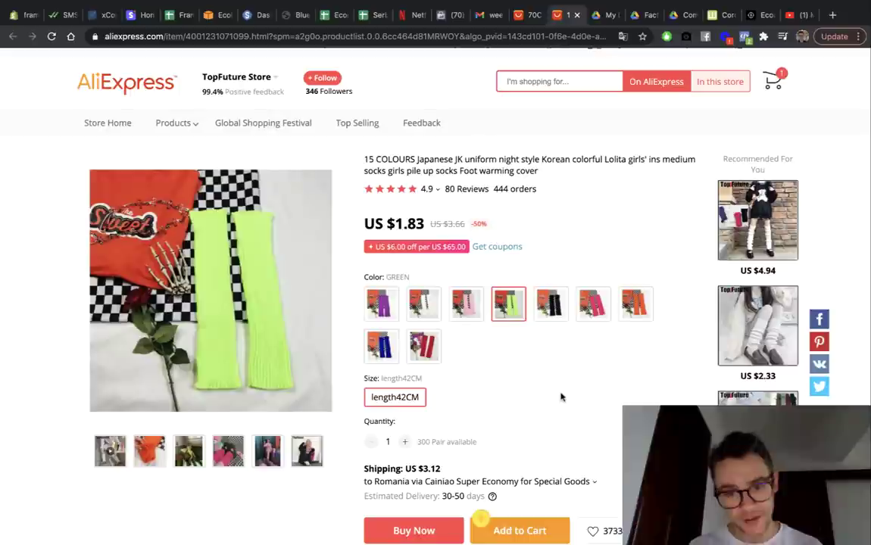
scroll(560, 397, "down", 1)
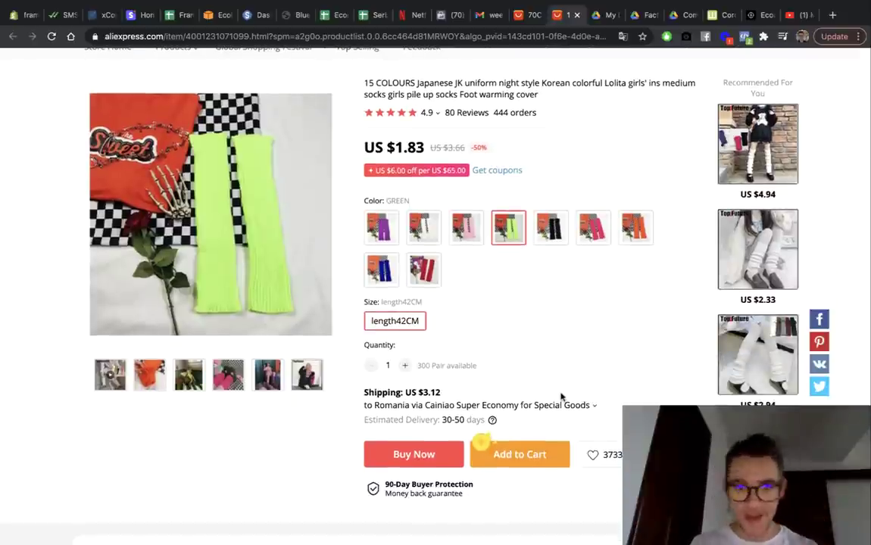
mouse_move(189, 375)
scroll(215, 430, "up", 1)
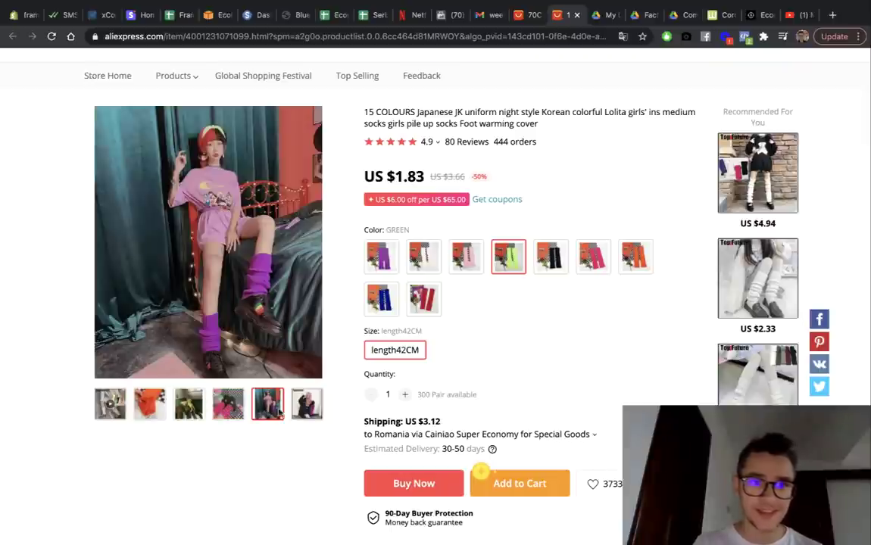
mouse_move(302, 415)
Step: Examine the product photos in the leg warmers' overview, including the purple, pink and yellow pairs being worn
scroll(564, 475, "down", 8)
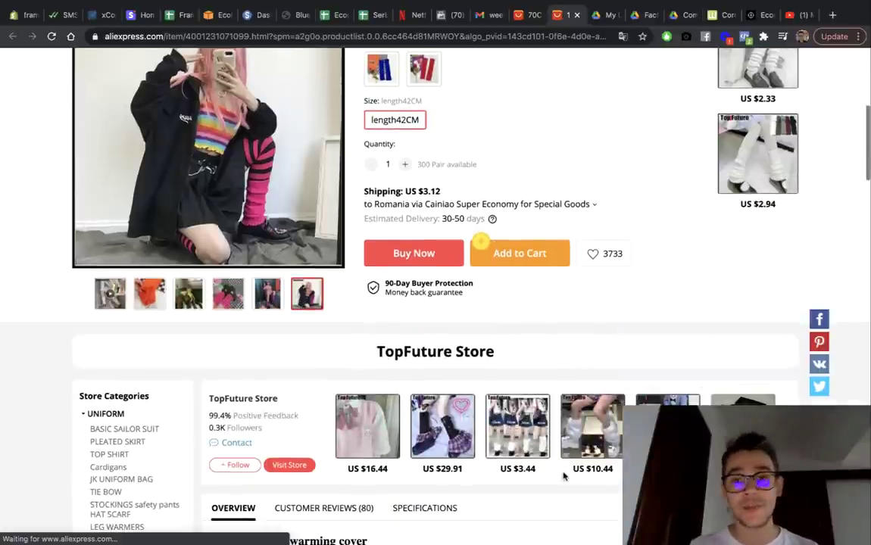
scroll(564, 475, "down", 6)
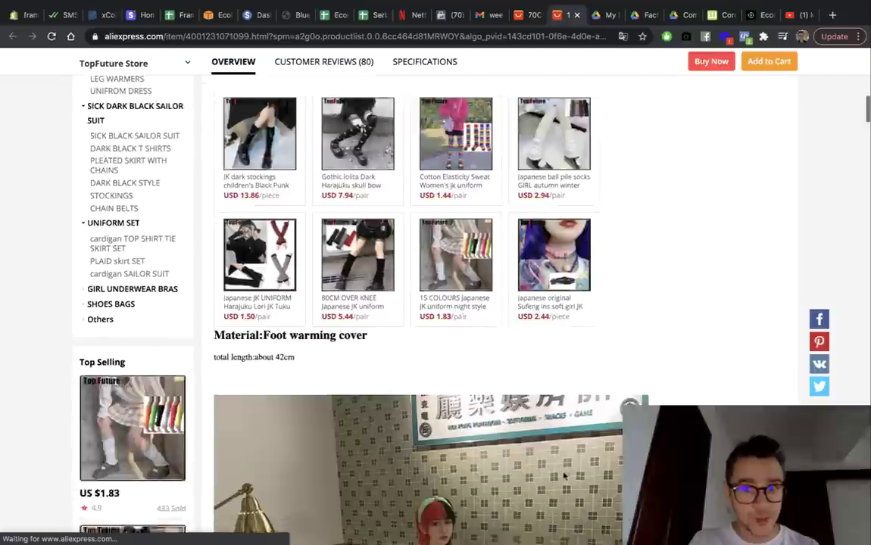
scroll(563, 476, "down", 10)
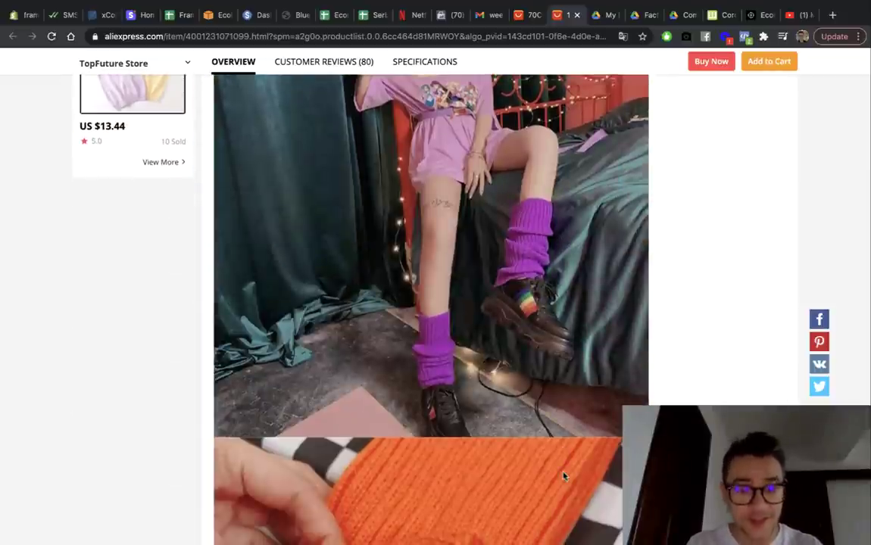
scroll(563, 476, "down", 5)
scroll(563, 476, "down", 5)
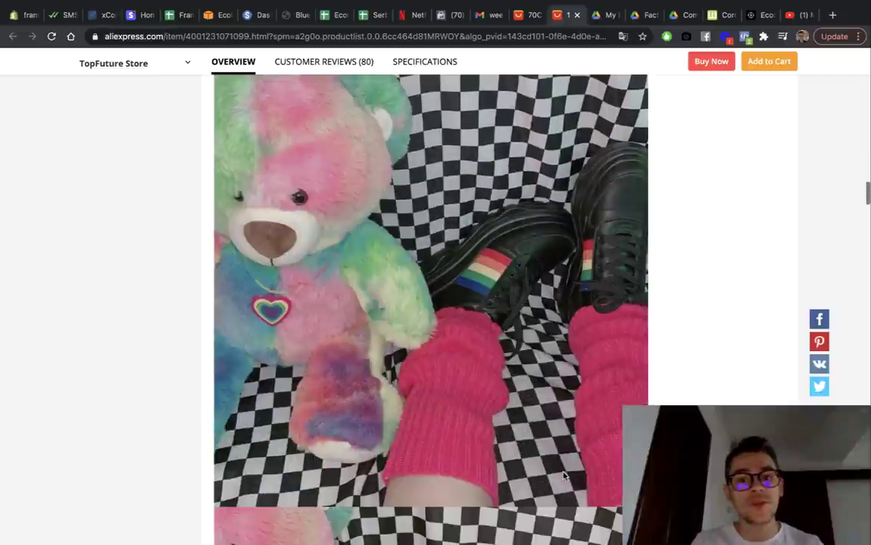
scroll(564, 476, "down", 7)
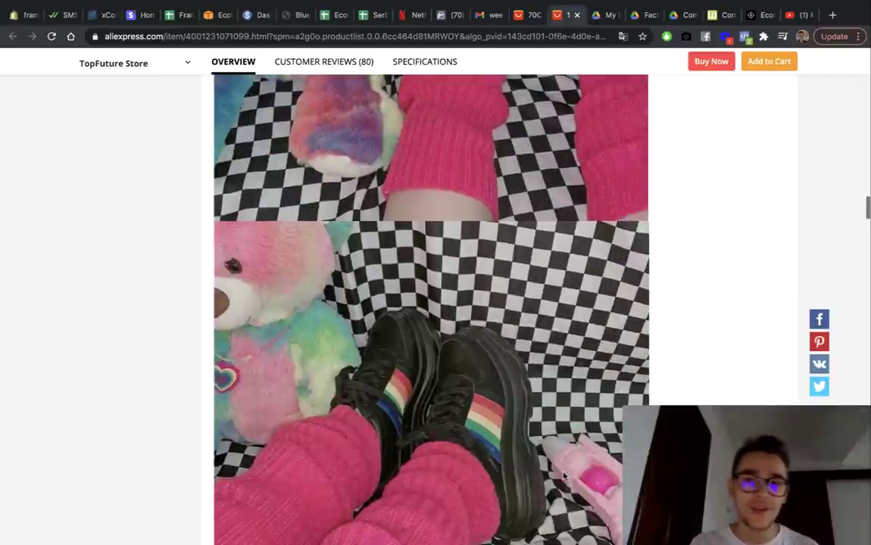
scroll(564, 477, "down", 3)
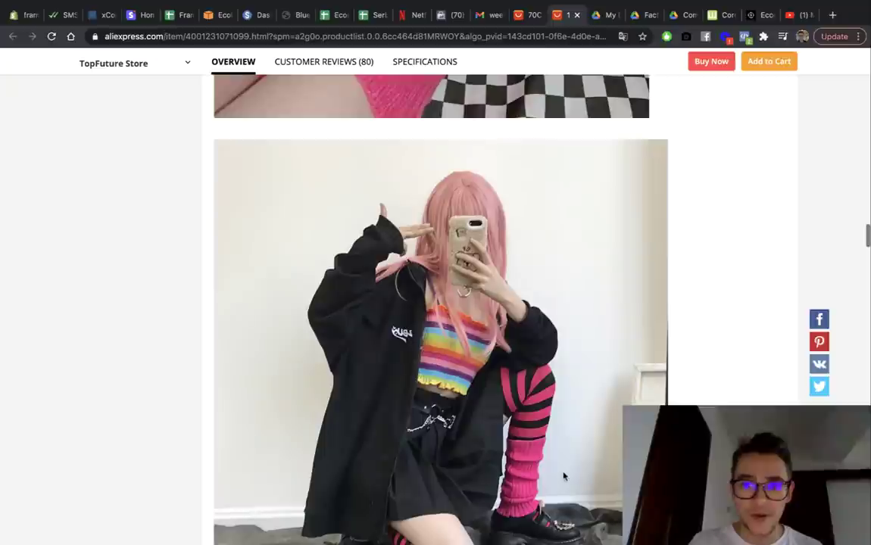
scroll(564, 477, "down", 5)
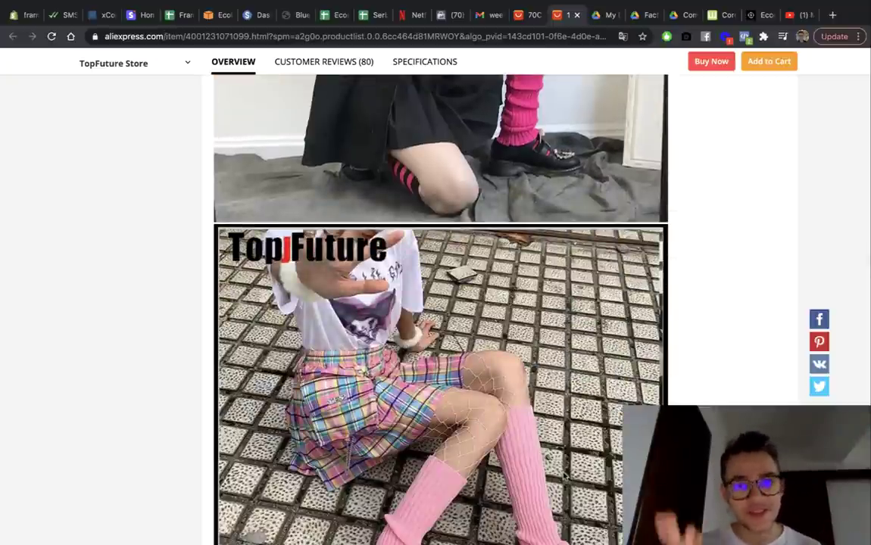
scroll(563, 476, "down", 7)
scroll(564, 475, "down", 10)
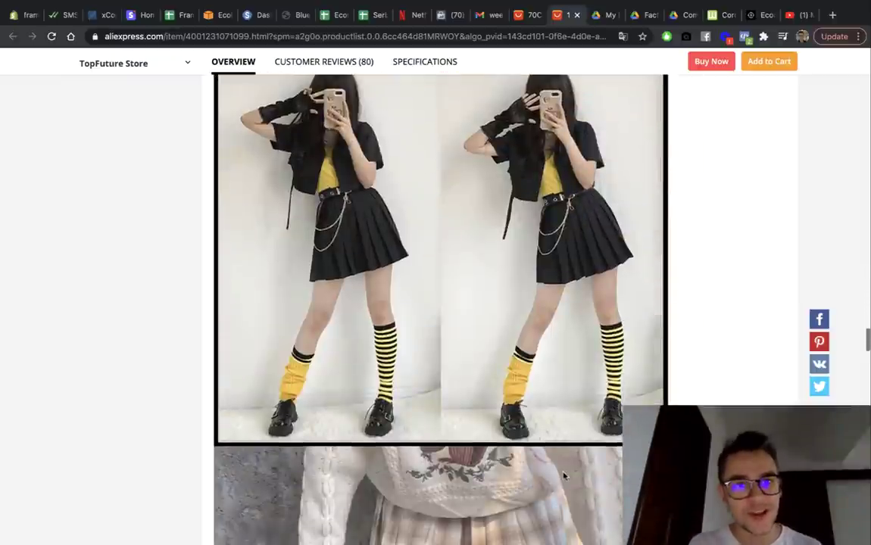
Step: Go to the leg warmers' customer reviews and check the star rating breakdown and the first buyers' reviews
scroll(564, 477, "down", 10)
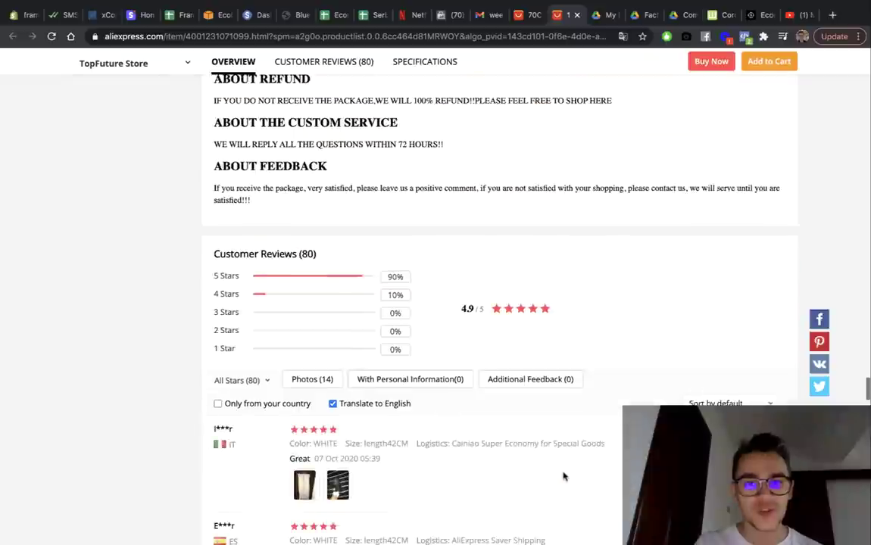
scroll(563, 476, "down", 3)
scroll(563, 476, "down", 3)
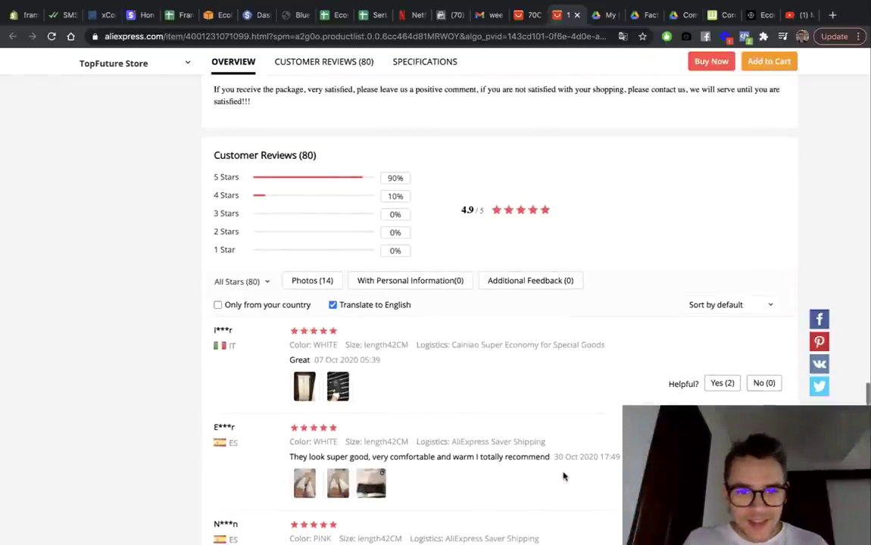
Step: Enlarge the buyers' photos of the white leg warmers in the first two customer reviews
scroll(563, 476, "down", 5)
scroll(563, 476, "up", 1)
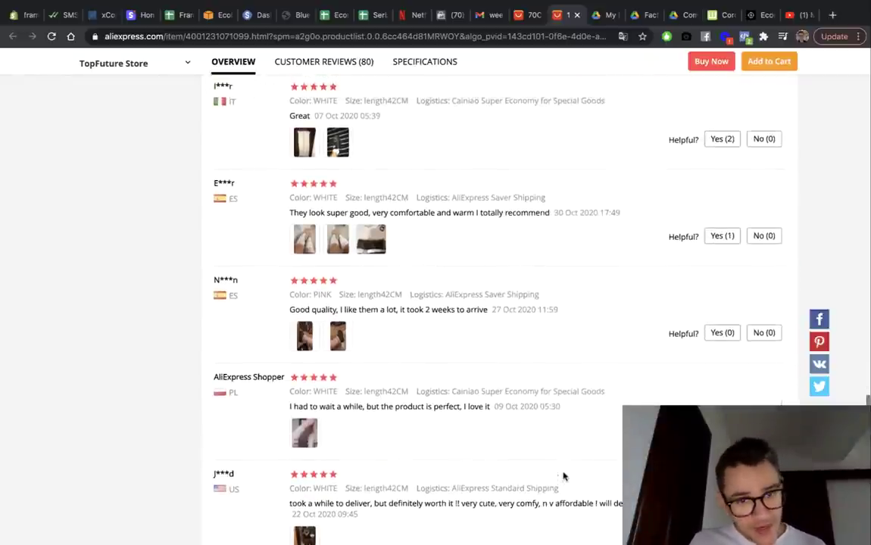
left_click(304, 175)
left_click(337, 174)
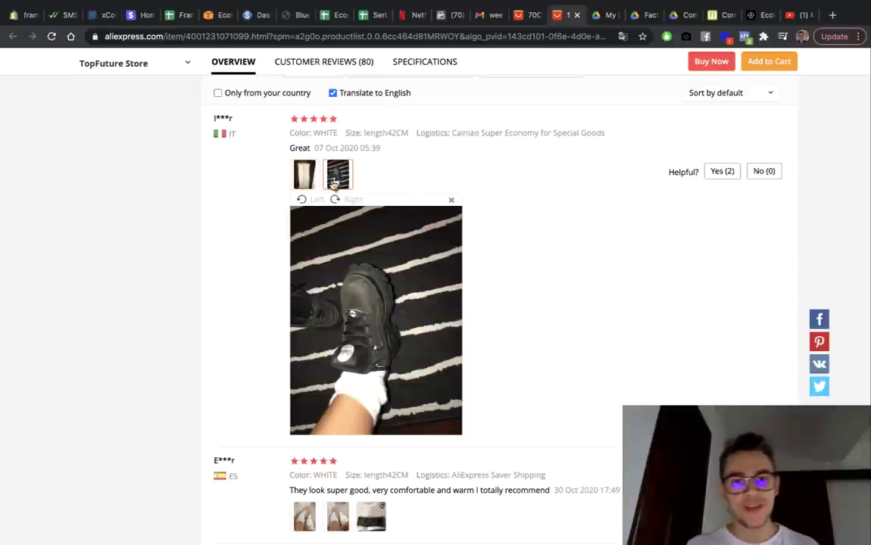
scroll(382, 330, "down", 2)
left_click(306, 429)
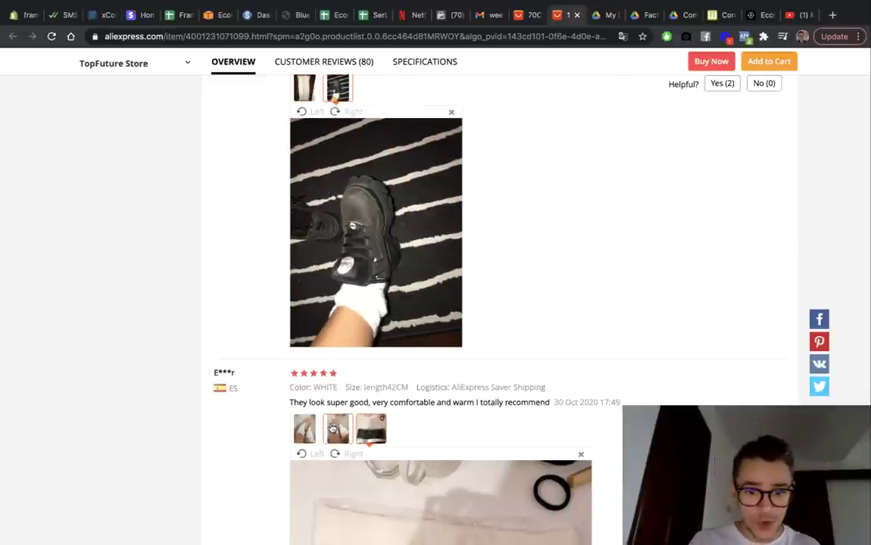
Step: Enlarge the photos of the pink pair in the third review and highlight the Polish buyer's comment about the wait
scroll(466, 440, "down", 7)
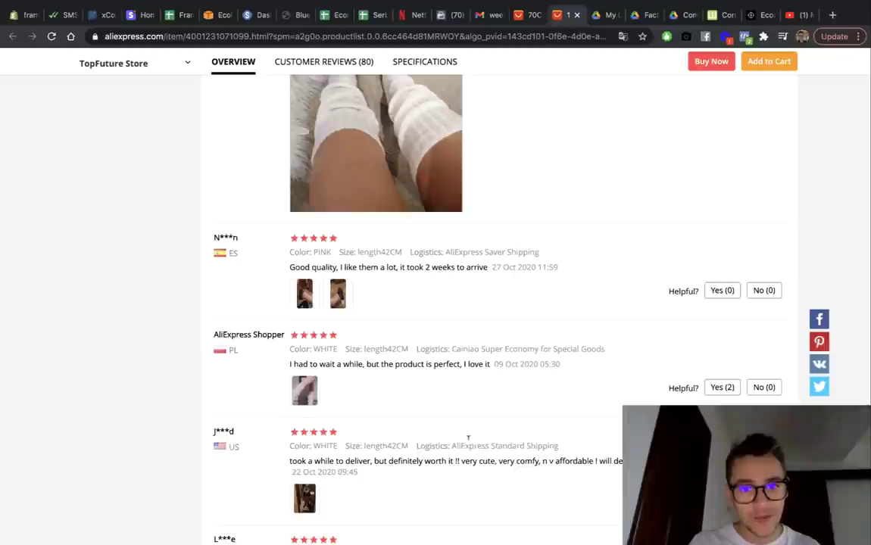
left_click(304, 231)
left_click(338, 233)
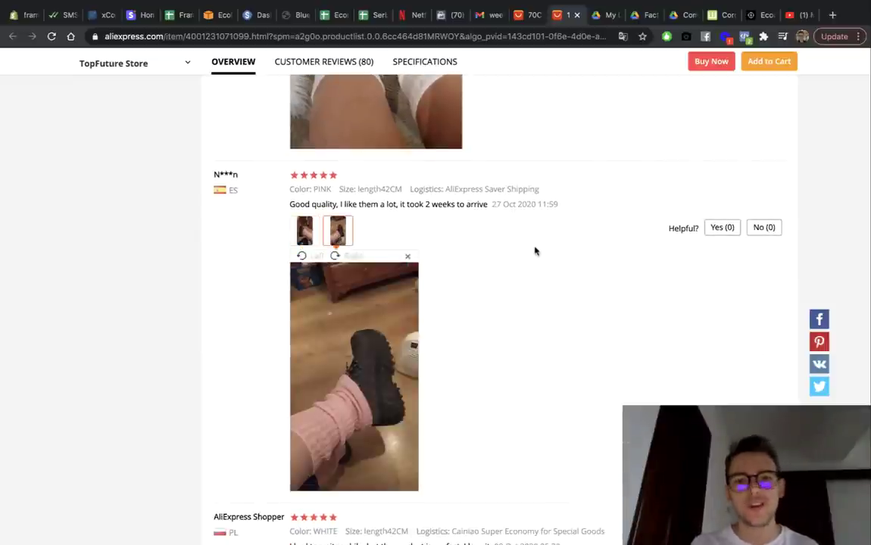
scroll(569, 327, "down", 3)
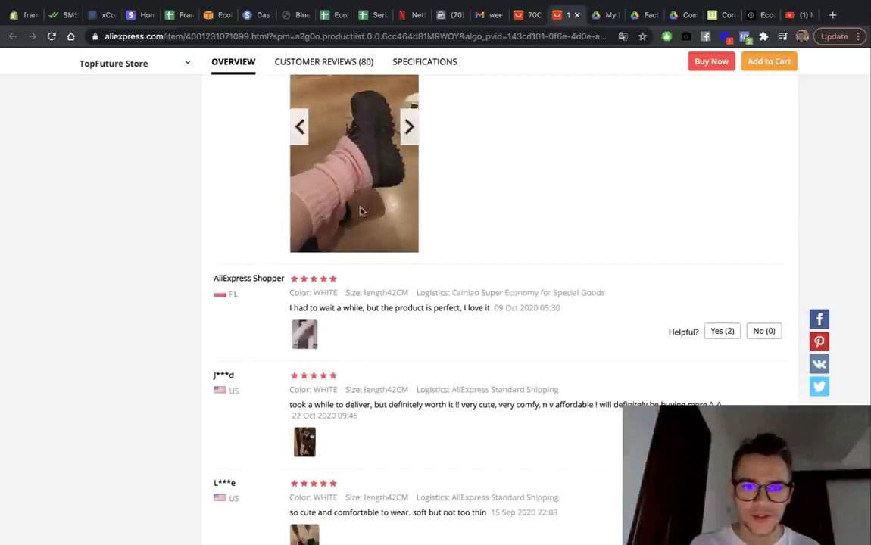
left_click_drag(318, 307, 459, 308)
left_click(508, 331)
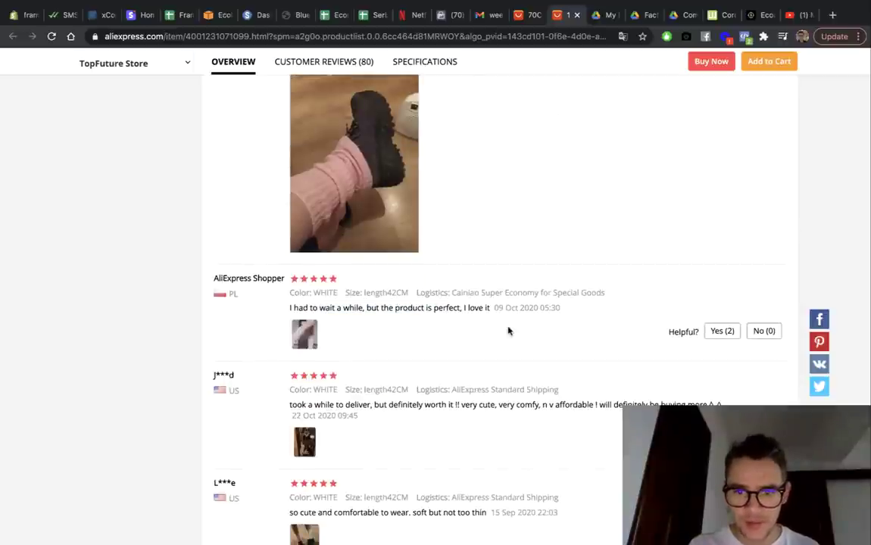
Step: Enlarge the buyer photos in the review mentioning a cream color and in the Swiss buyer's review
scroll(470, 327, "down", 2)
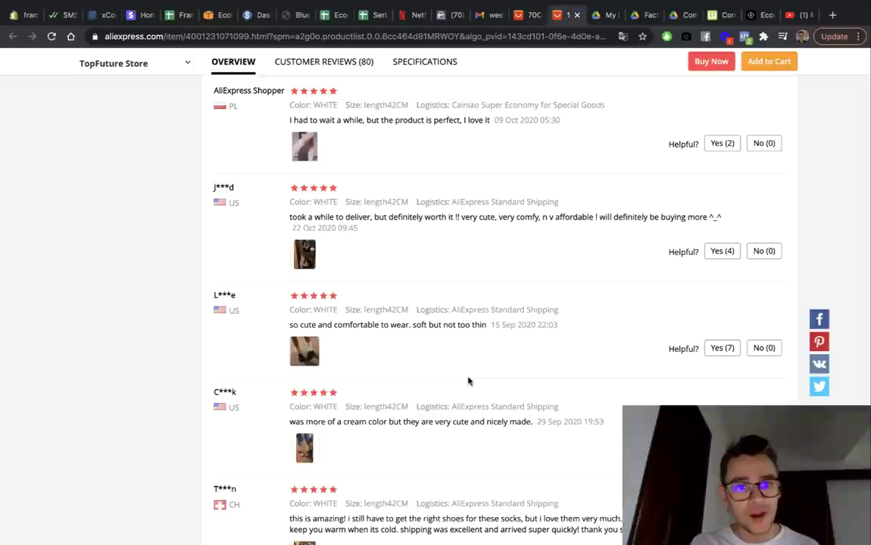
scroll(386, 362, "down", 2)
left_click(304, 317)
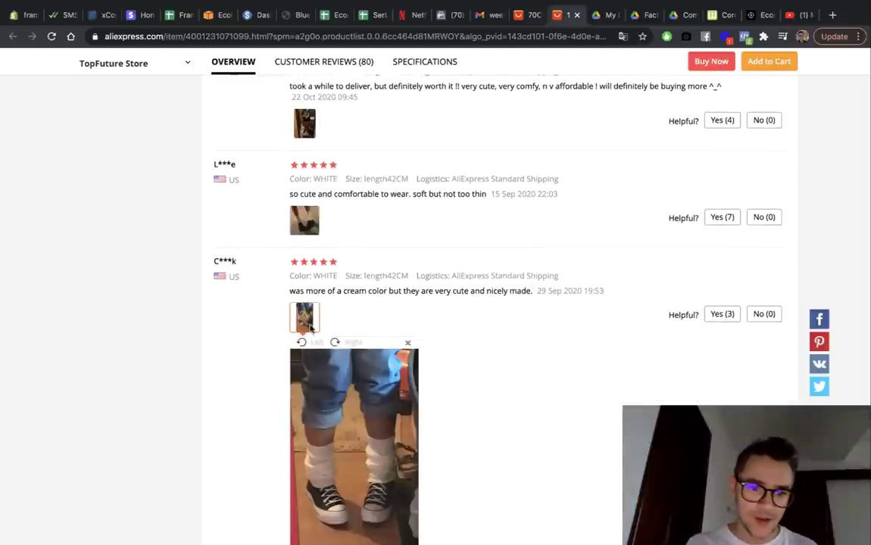
scroll(377, 436, "down", 3)
left_click(304, 409)
scroll(484, 396, "down", 2)
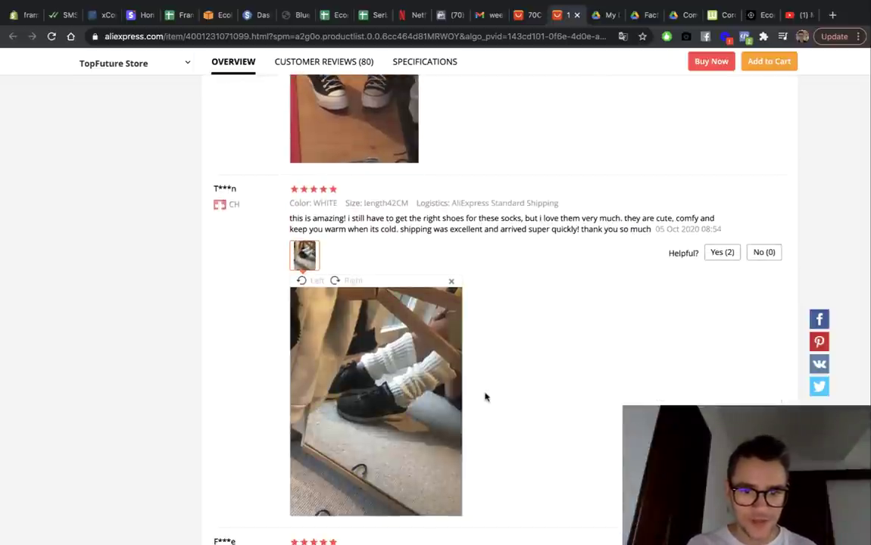
Step: Enlarge the buyer photos in the "Same as in the description" and "super cute product!" reviews
scroll(484, 397, "down", 3)
left_click(305, 370)
scroll(435, 352, "down", 2)
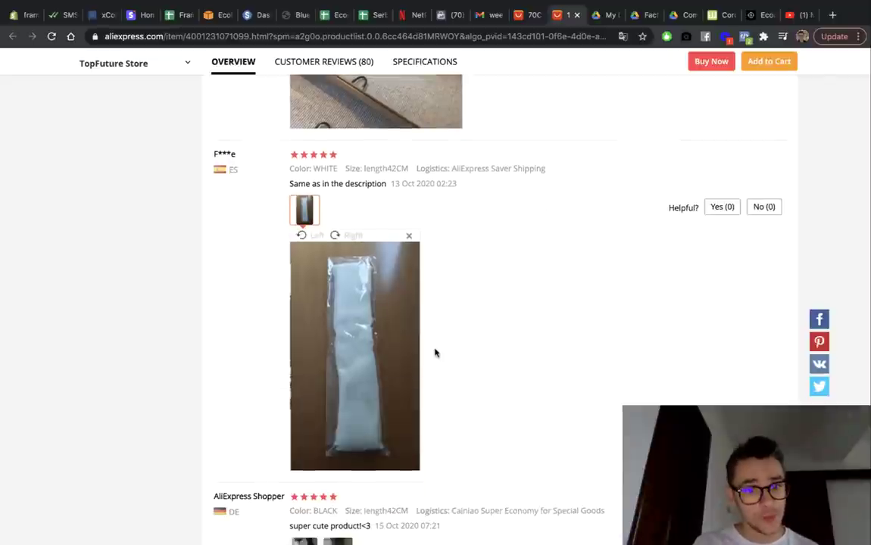
scroll(334, 448, "down", 2)
left_click(339, 409)
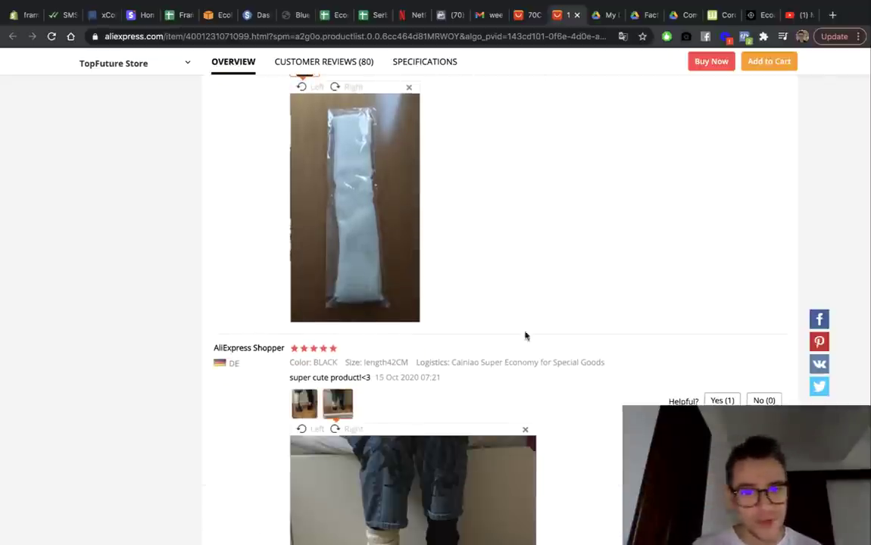
scroll(589, 325, "down", 4)
scroll(589, 325, "down", 3)
Step: Go back past the overview photos to the price and color options of the 15 COLOURS leg warmers
scroll(589, 325, "up", 12)
scroll(589, 326, "up", 8)
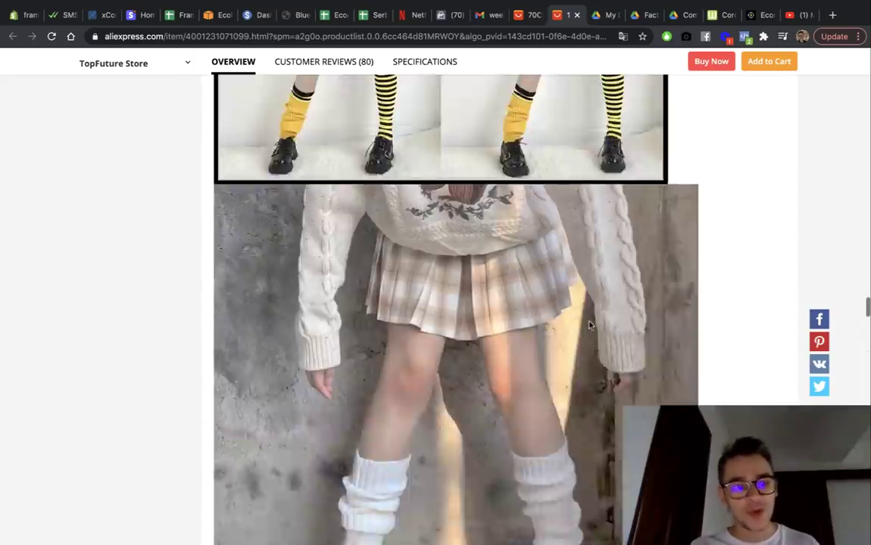
scroll(591, 325, "up", 3)
scroll(589, 326, "up", 15)
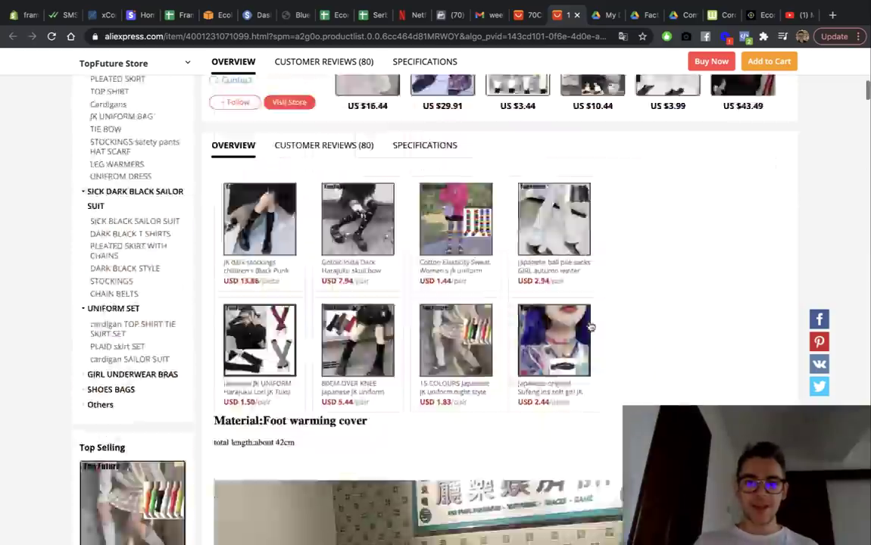
scroll(591, 326, "down", 3)
scroll(590, 326, "up", 1)
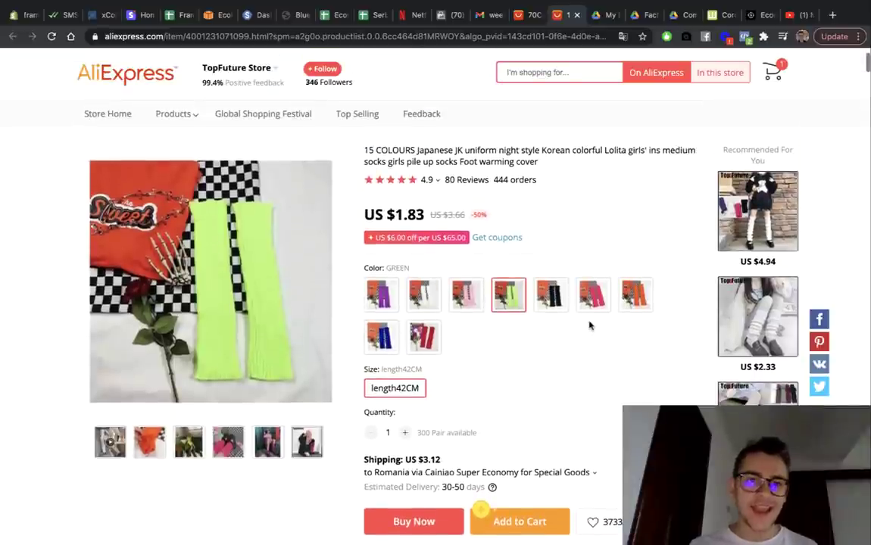
Step: Switch to the 70CM OVER KNEE leg warmers listing and compare its price and shipping with the 15 COLOURS listing
key("ctrl+shift+Tab")
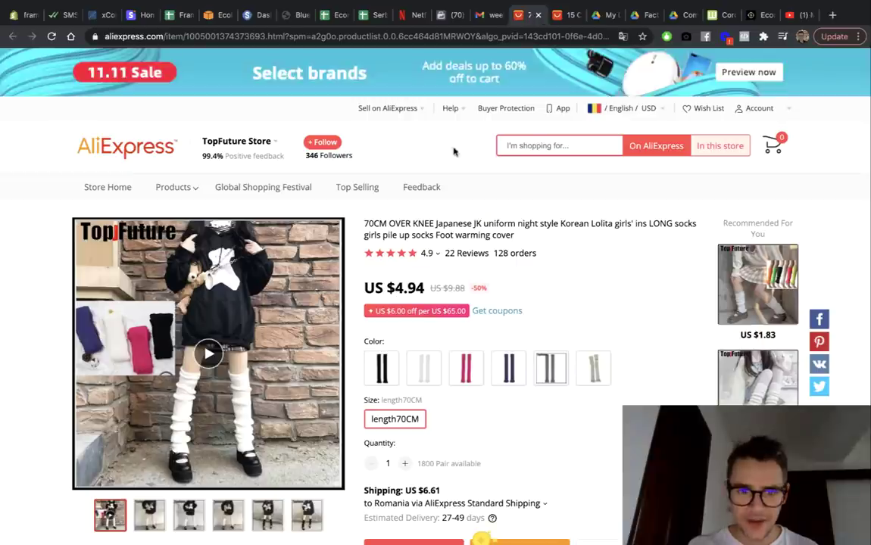
scroll(364, 339, "down", 1)
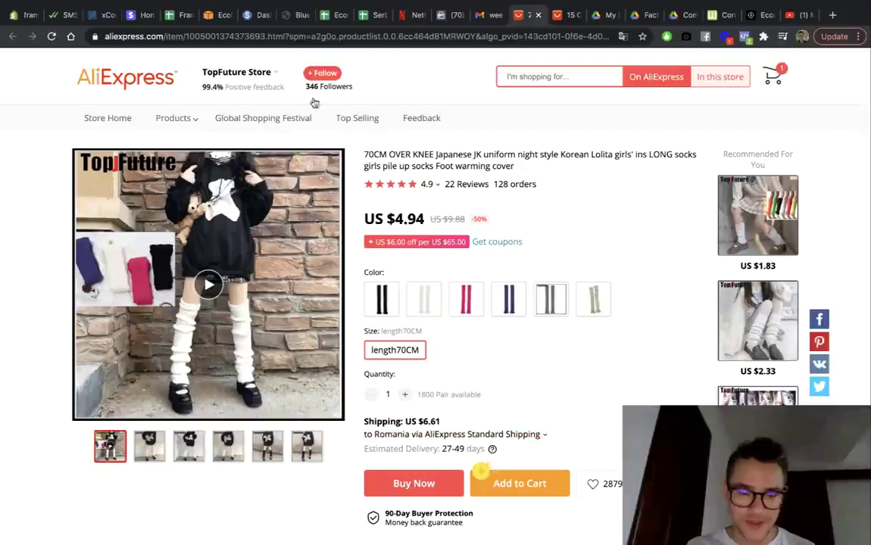
scroll(500, 346, "up", 1)
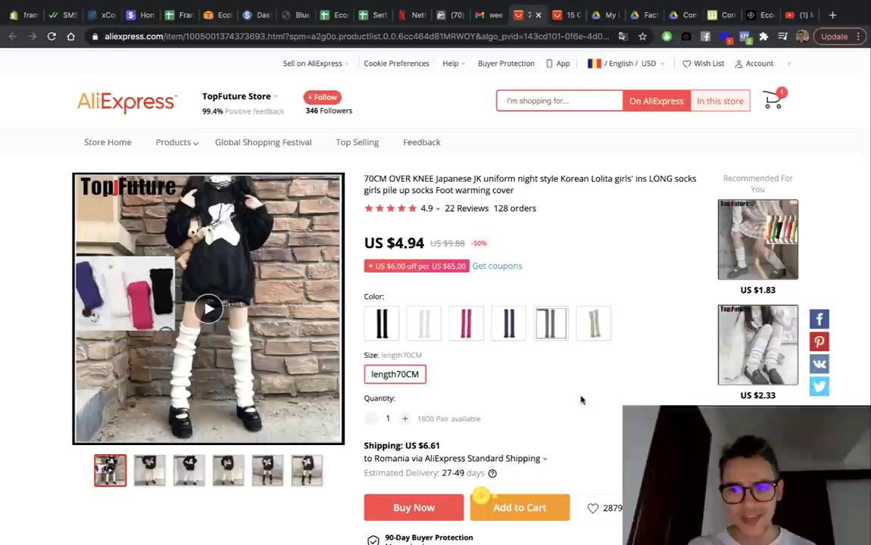
scroll(579, 399, "down", 1)
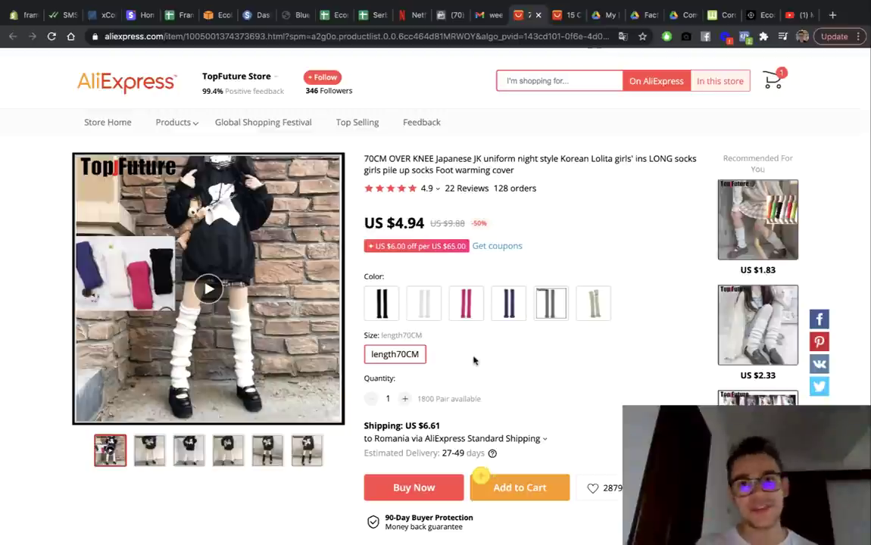
left_click(563, 18)
left_click(530, 16)
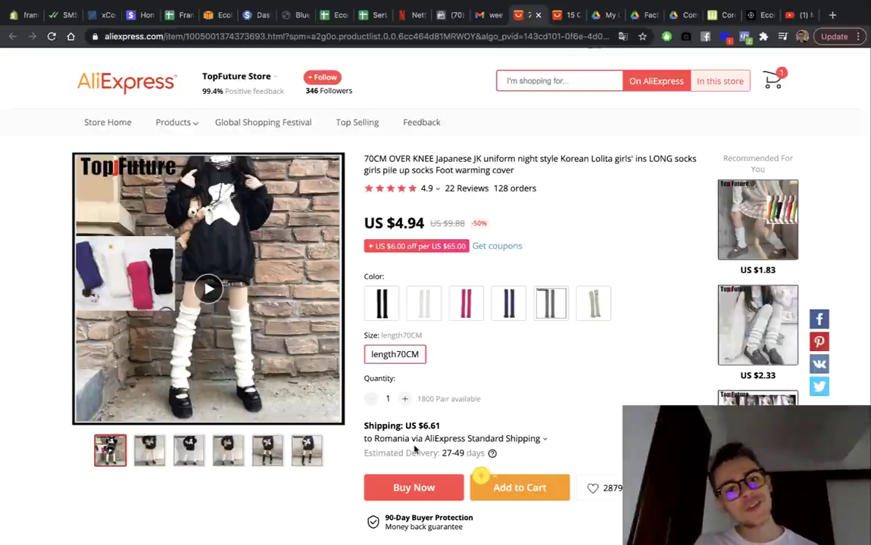
Step: Play the 70CM leg warmers' product video and examine the worn and close-up photos in the overview
left_click(208, 290)
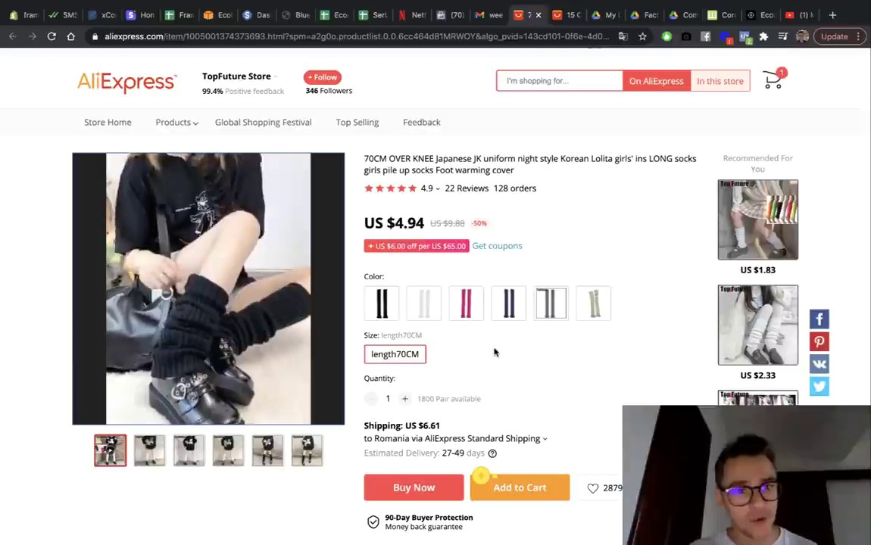
mouse_move(132, 241)
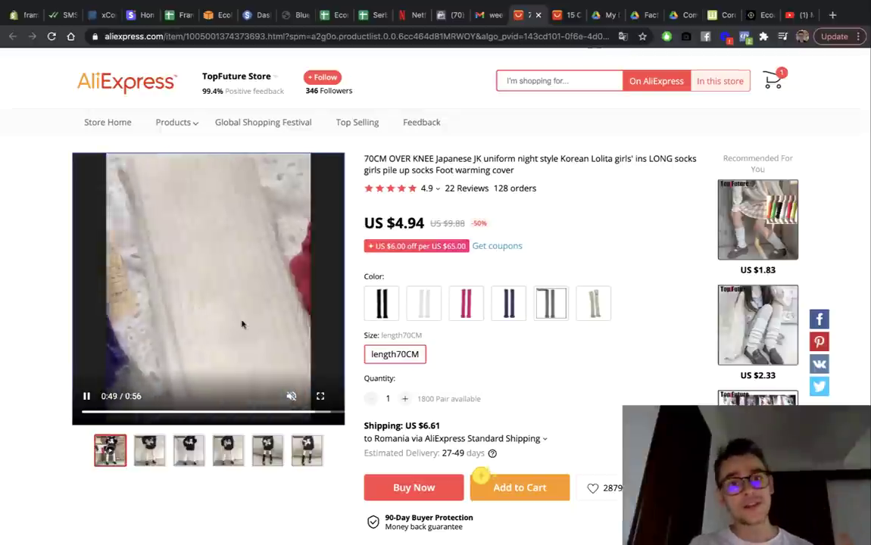
scroll(475, 355, "down", 5)
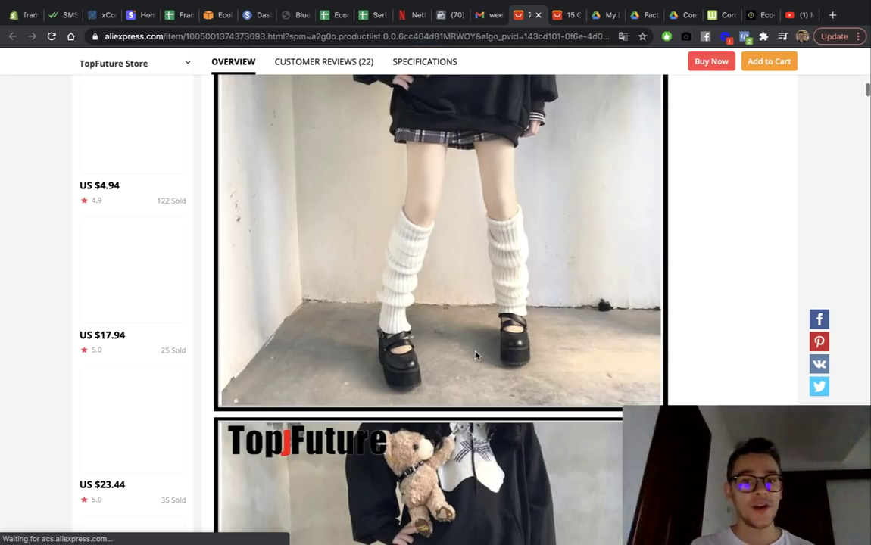
scroll(475, 356, "down", 8)
scroll(475, 355, "down", 10)
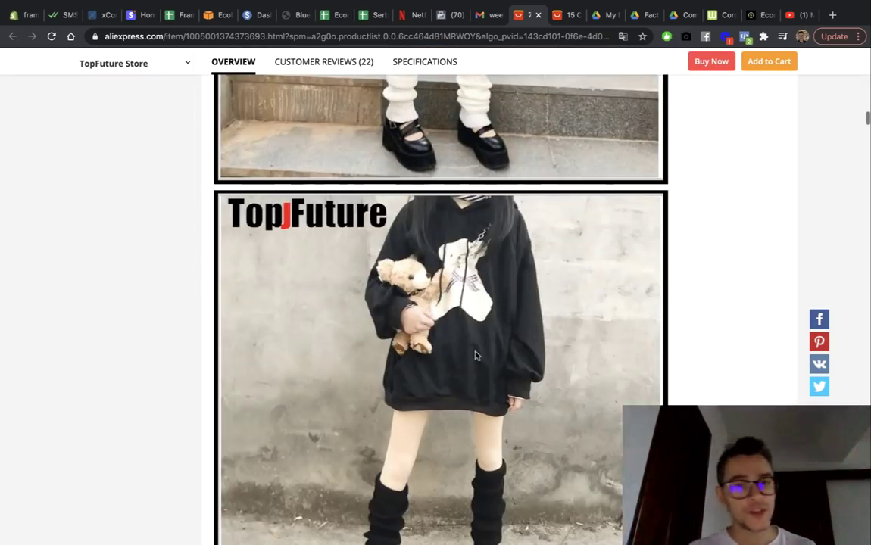
scroll(475, 355, "down", 10)
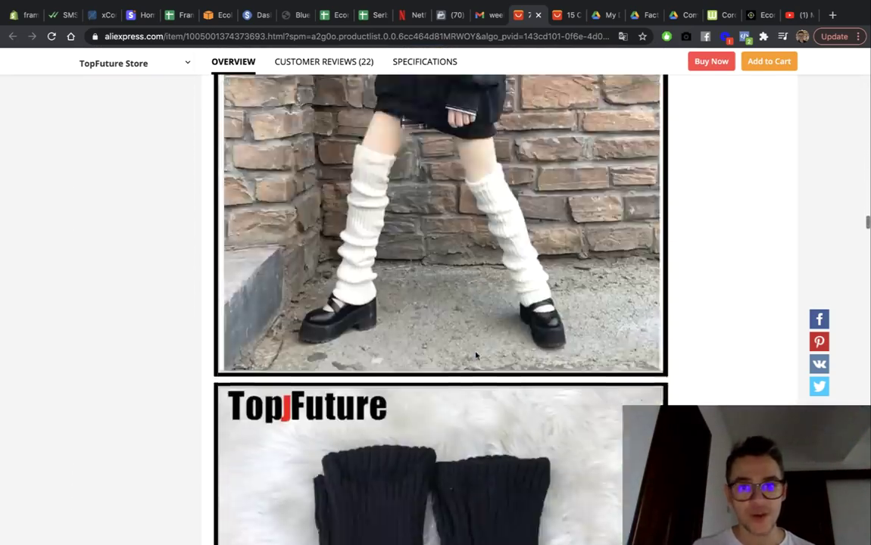
scroll(475, 355, "down", 15)
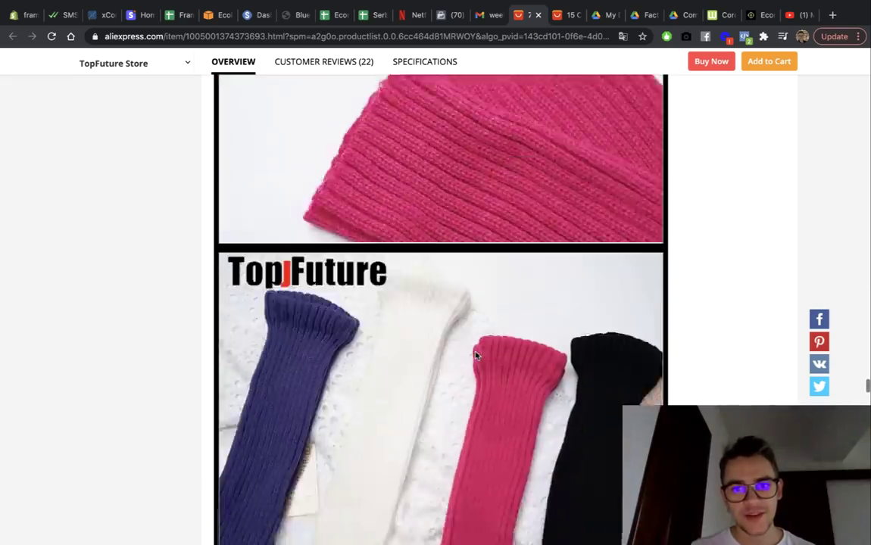
Step: Read the 70CM leg warmers' customer reviews and enlarge the Spanish buyer's photo of the purple pair
scroll(476, 355, "down", 5)
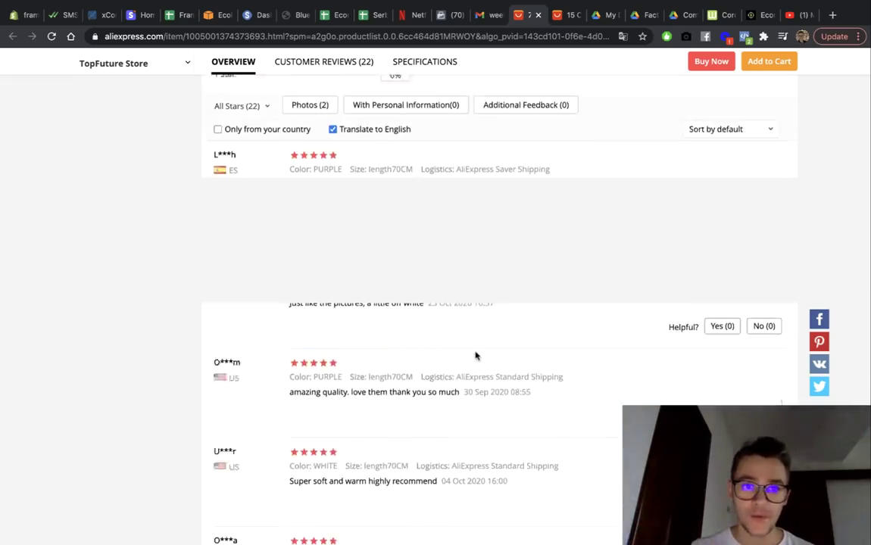
scroll(476, 355, "down", 10)
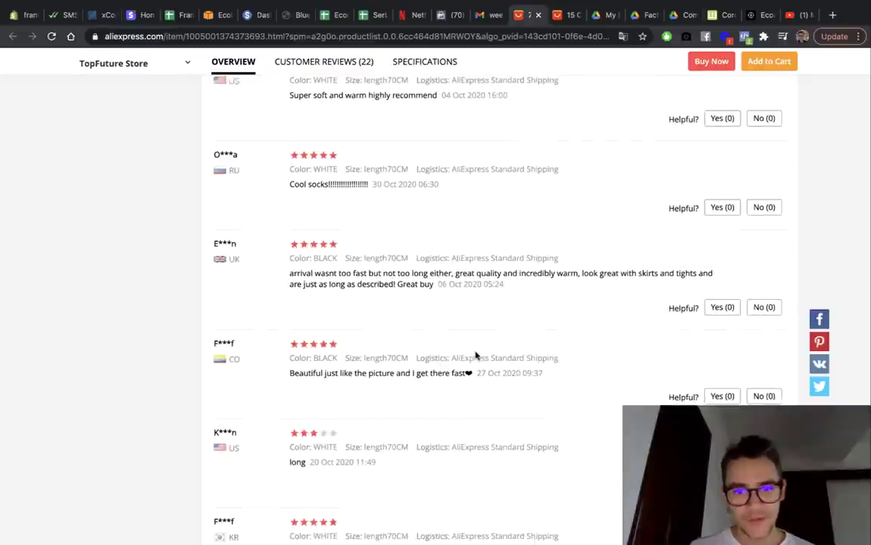
scroll(476, 350, "up", 2)
scroll(476, 349, "up", 12)
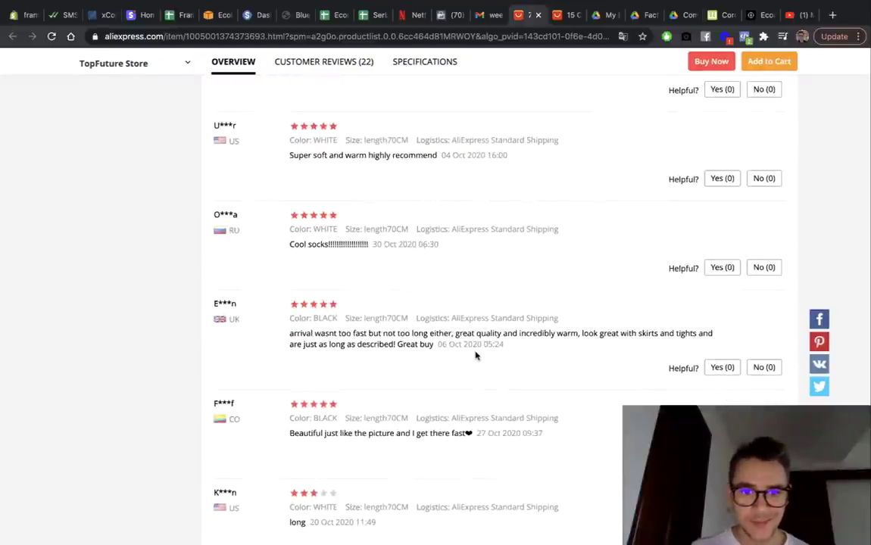
scroll(477, 354, "down", 5)
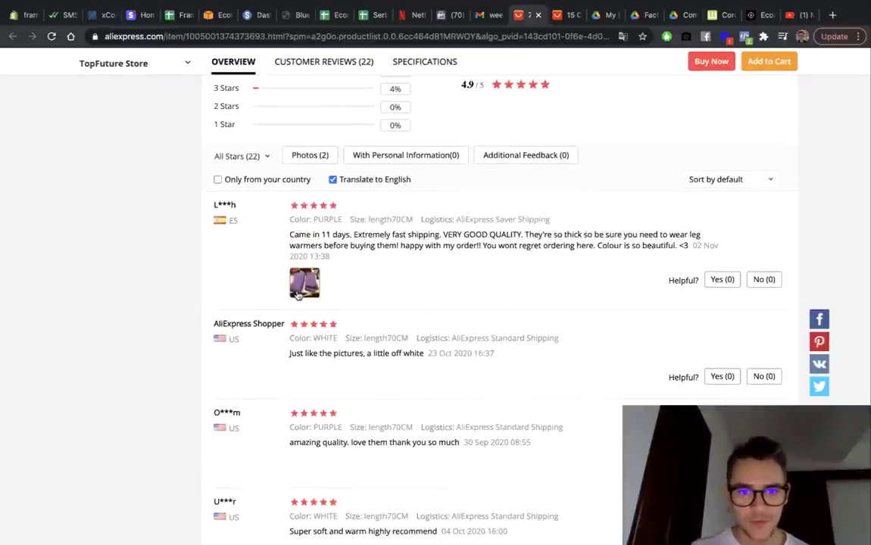
left_click(300, 294)
scroll(338, 316, "down", 3)
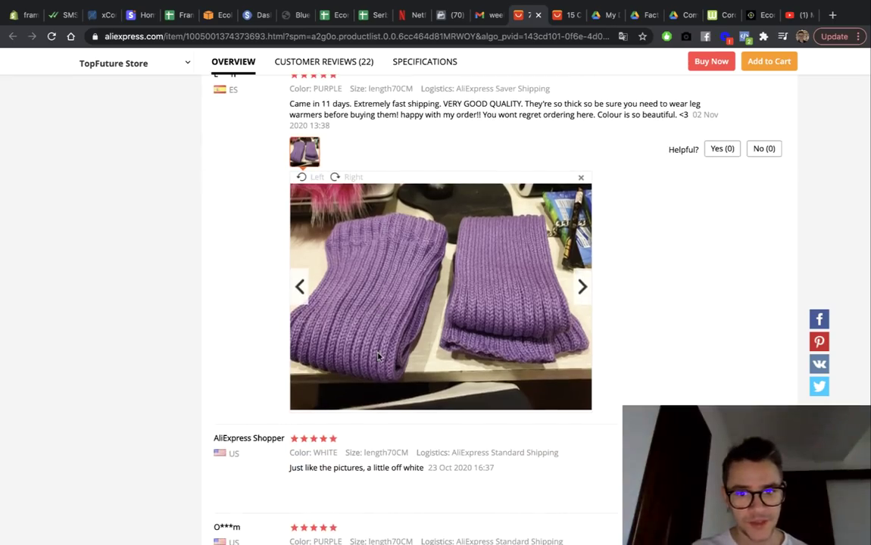
Step: Return to the 70CM leg warmers' product details and check the price, color options and shipping cost
scroll(458, 301, "down", 20)
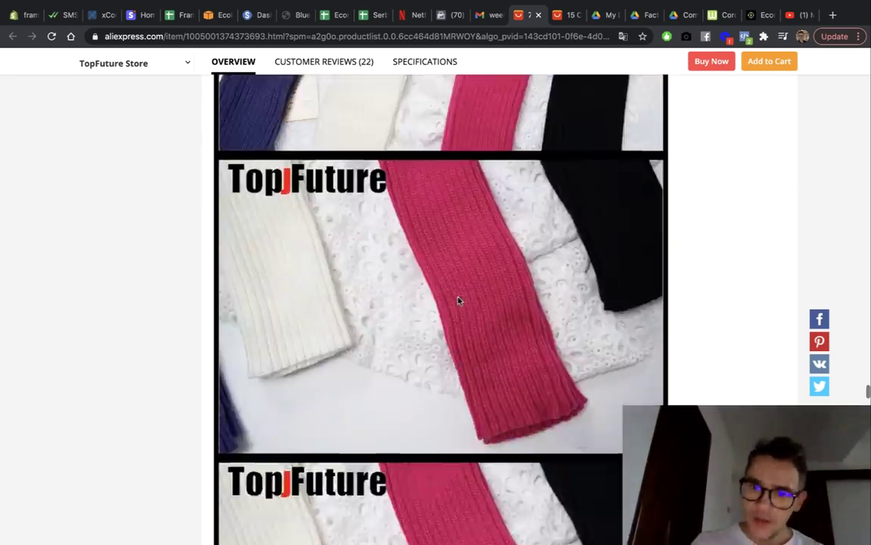
scroll(458, 300, "down", 20)
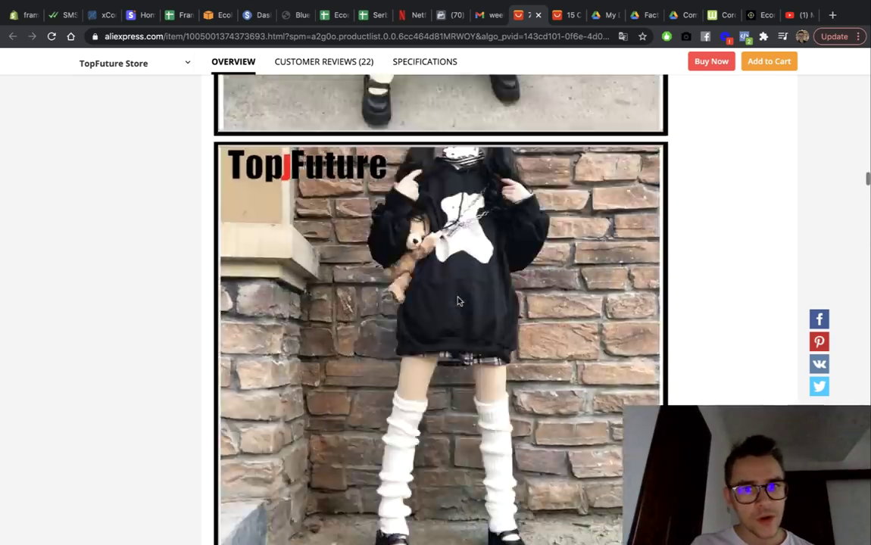
key("Home")
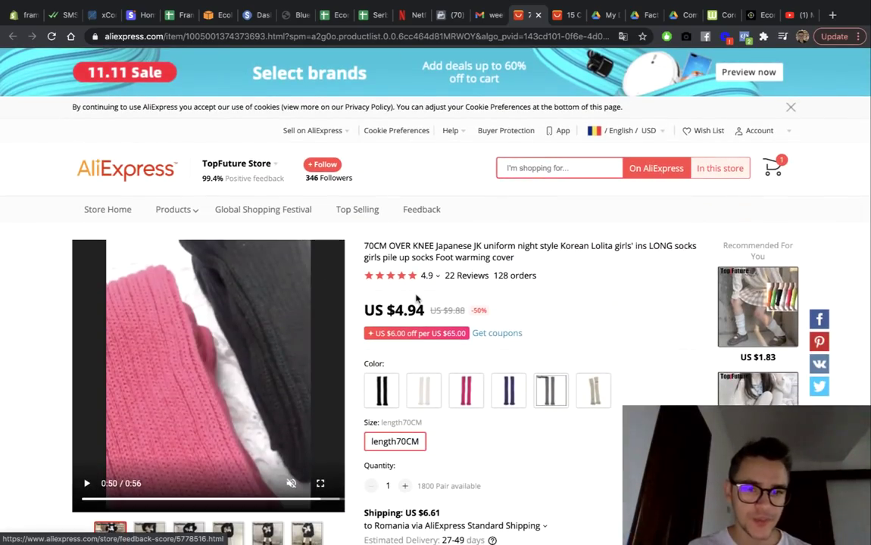
scroll(504, 404, "down", 3)
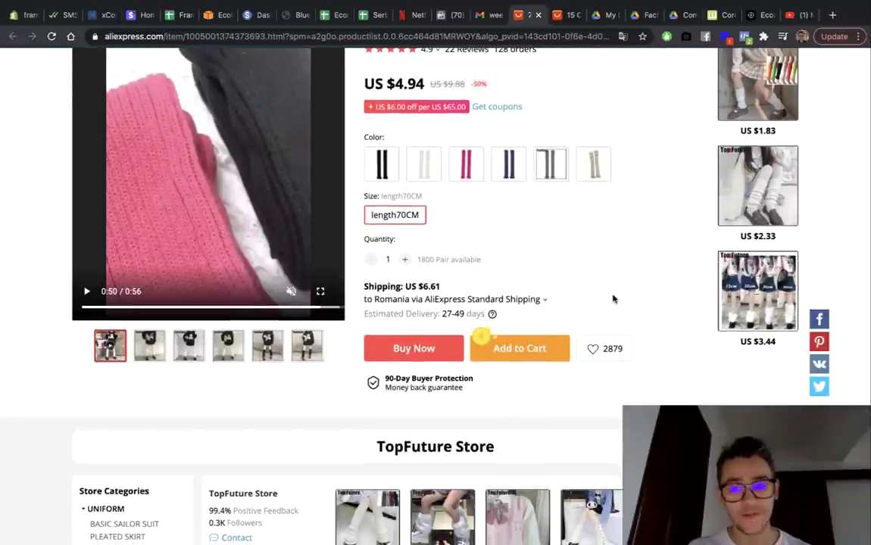
Step: Search all of AliExpress for "leg warmers"
scroll(614, 299, "up", 3)
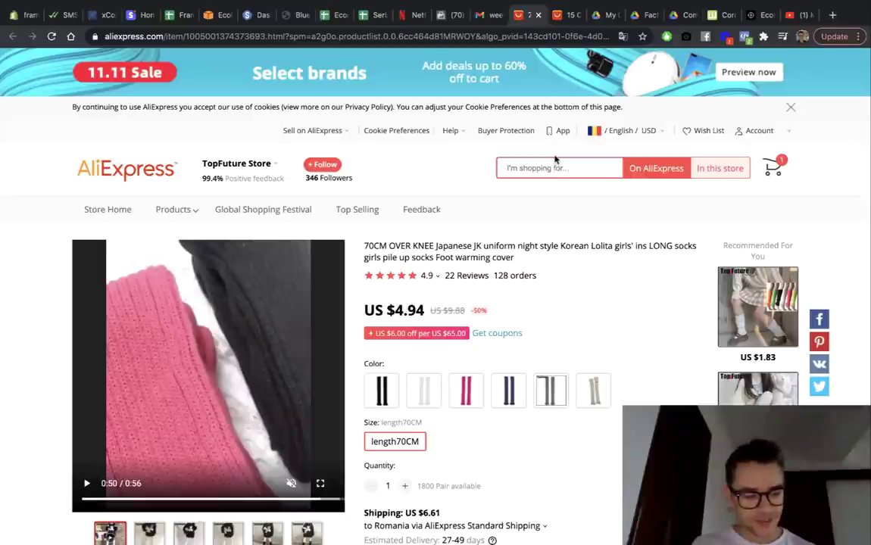
type("leg warmers")
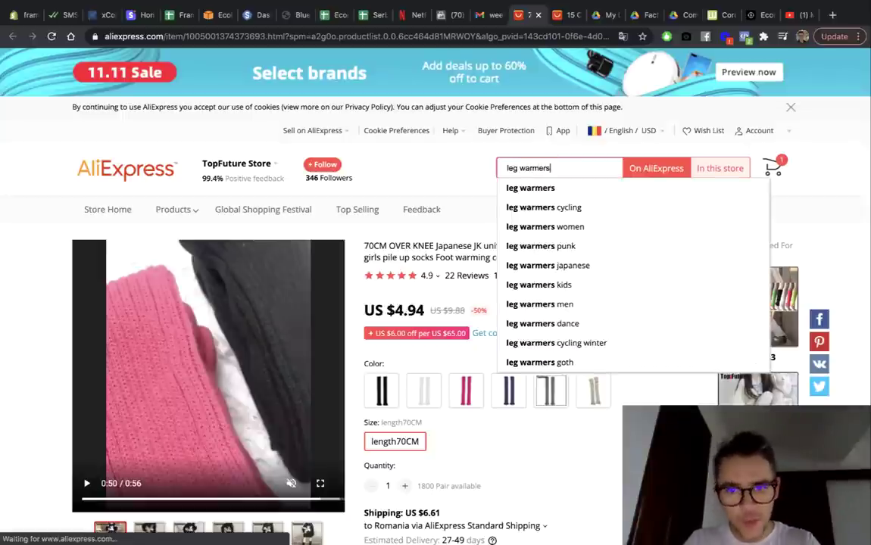
key("Return")
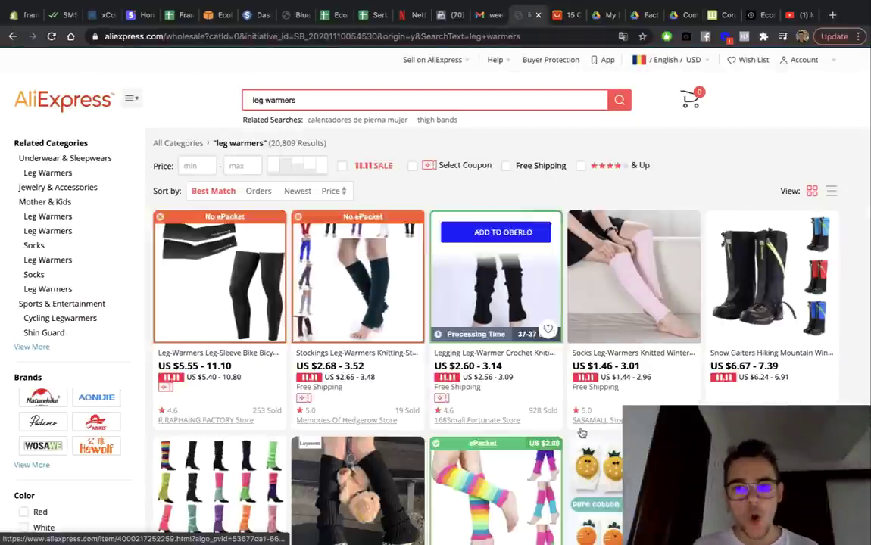
Step: Browse the leg warmers search results, examining the styles, prices, ePacket availability and units sold
scroll(582, 434, "down", 4)
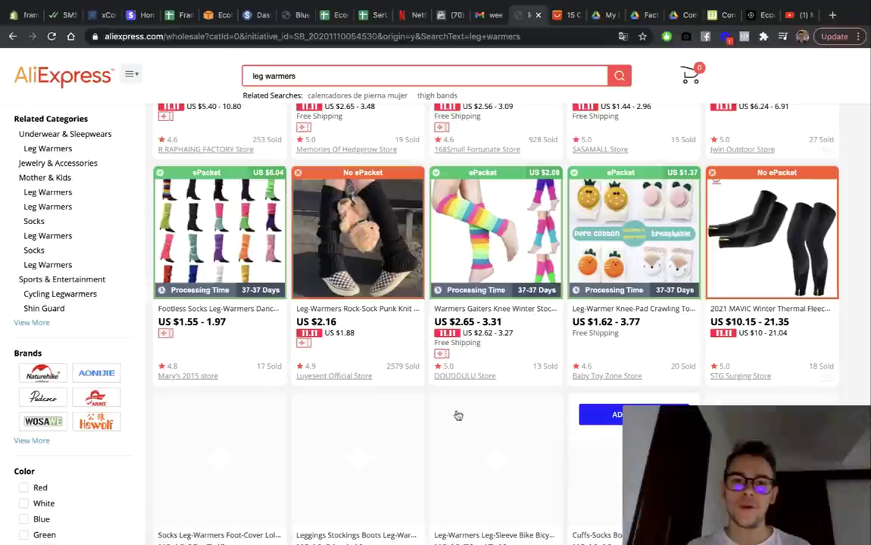
scroll(446, 341, "down", 2)
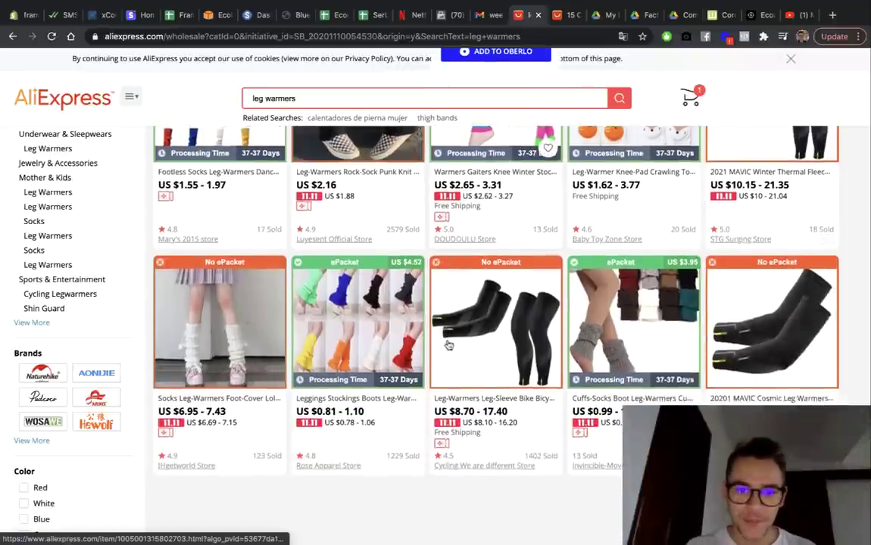
scroll(448, 345, "down", 2)
scroll(449, 345, "down", 3)
scroll(448, 345, "down", 2)
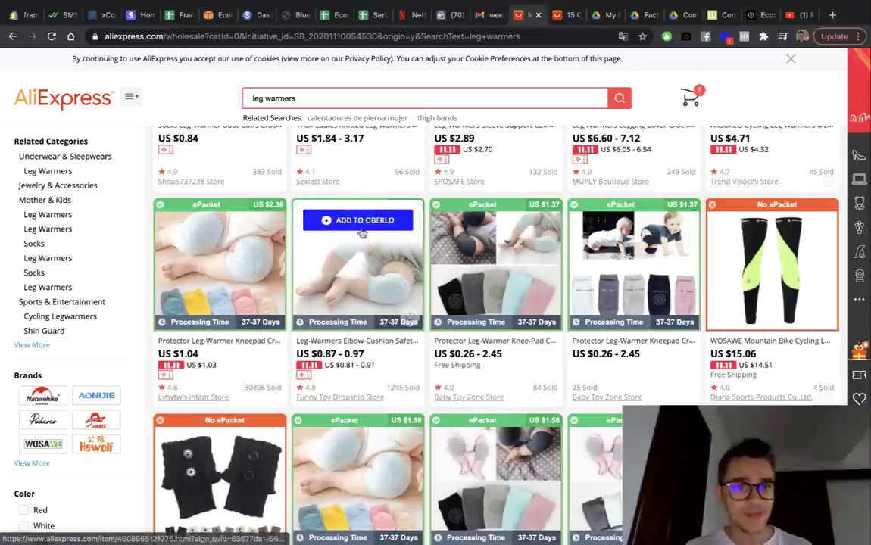
scroll(577, 292, "down", 3)
scroll(578, 293, "down", 4)
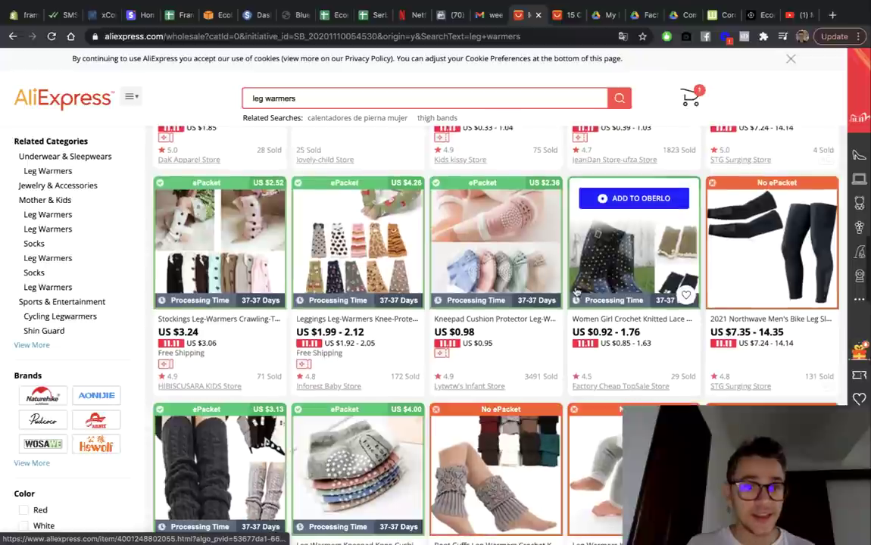
scroll(577, 293, "up", 10)
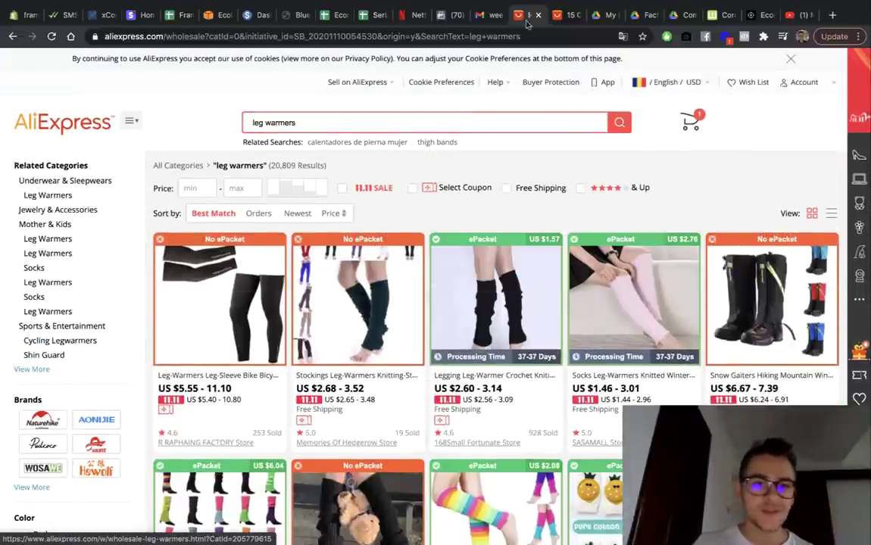
scroll(634, 425, "down", 2)
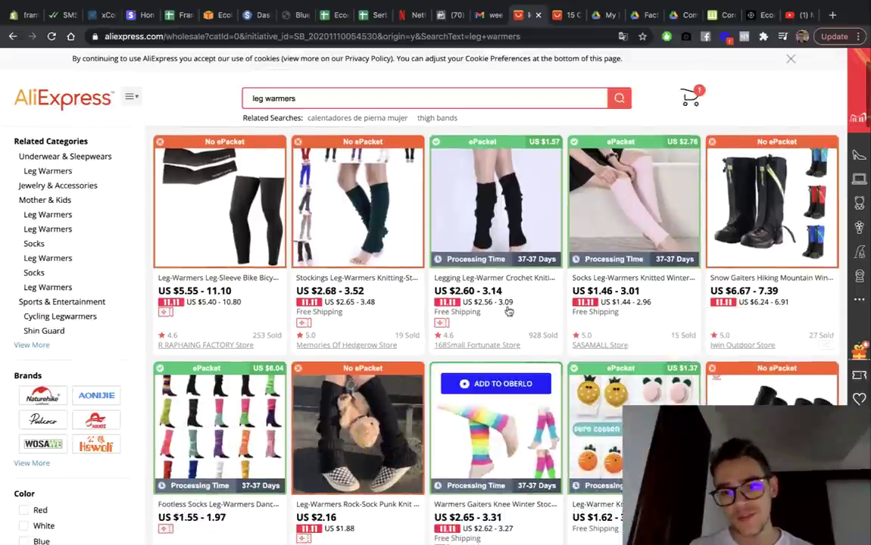
Step: Open the rainbow-striped winter knee-high leg warmers listing and examine its price, colors, reviews and related products
left_click(492, 439)
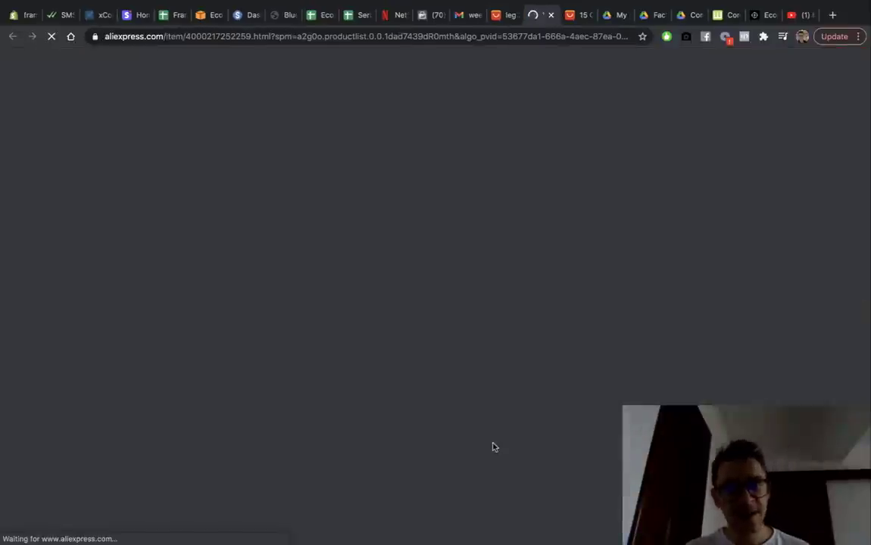
scroll(531, 408, "down", 1)
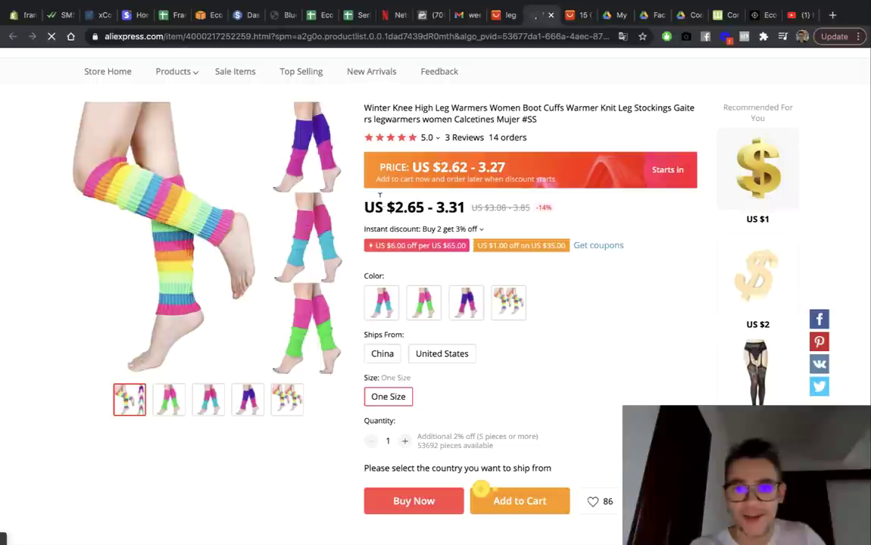
scroll(489, 378, "down", 2)
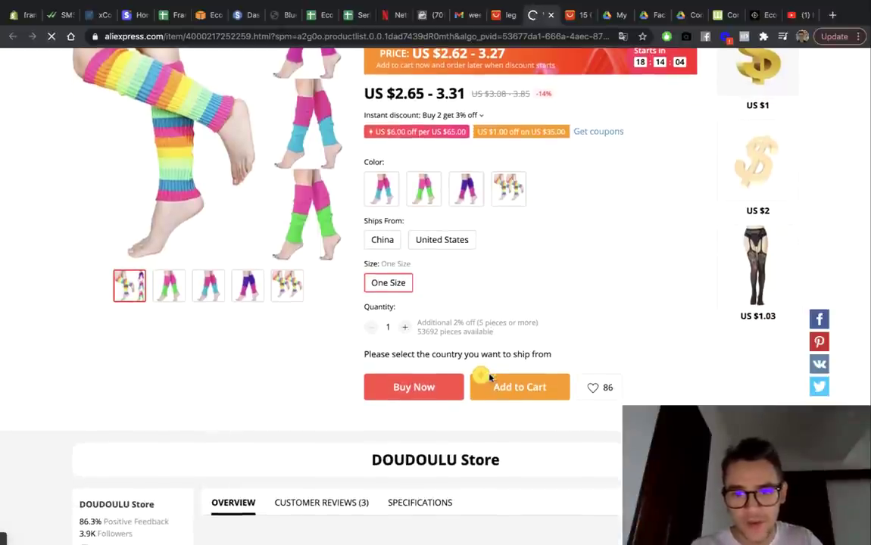
scroll(489, 378, "down", 4)
scroll(489, 378, "down", 10)
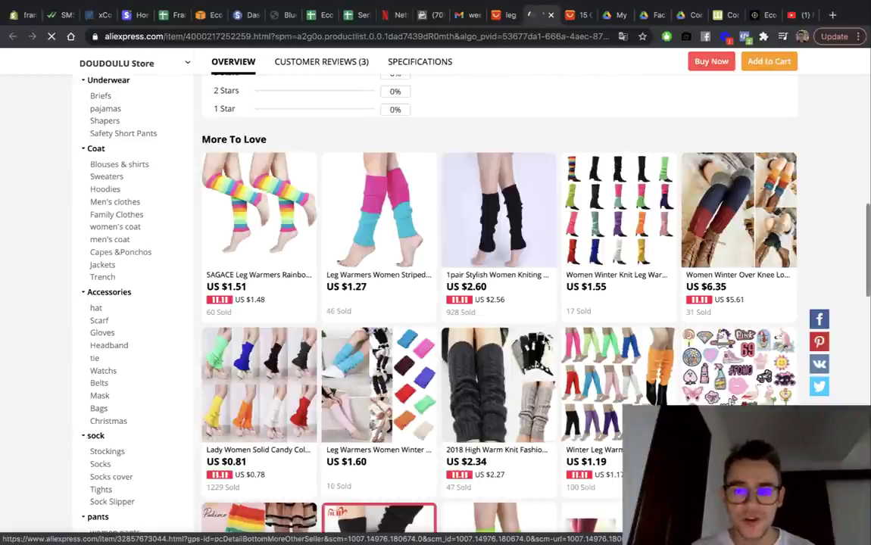
scroll(544, 340, "up", 1)
scroll(543, 339, "up", 15)
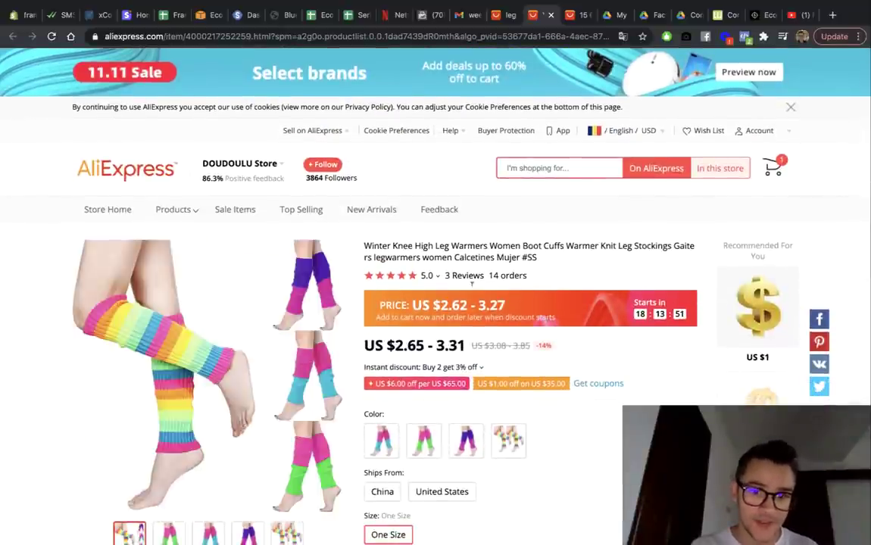
Step: Switch to Facebook Ads Manager, remove the three parent segments from the new ad set's detailed targeting and set the gender to Women
left_click(427, 21)
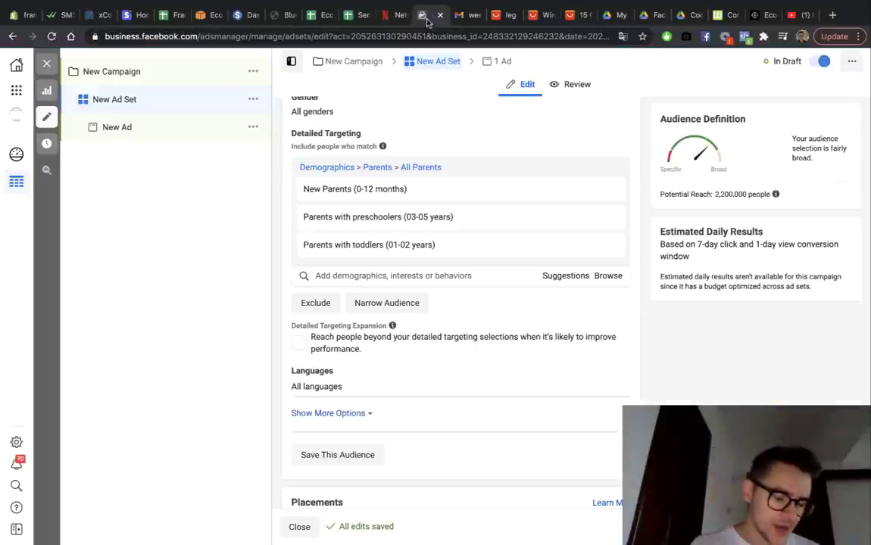
scroll(394, 313, "up", 1)
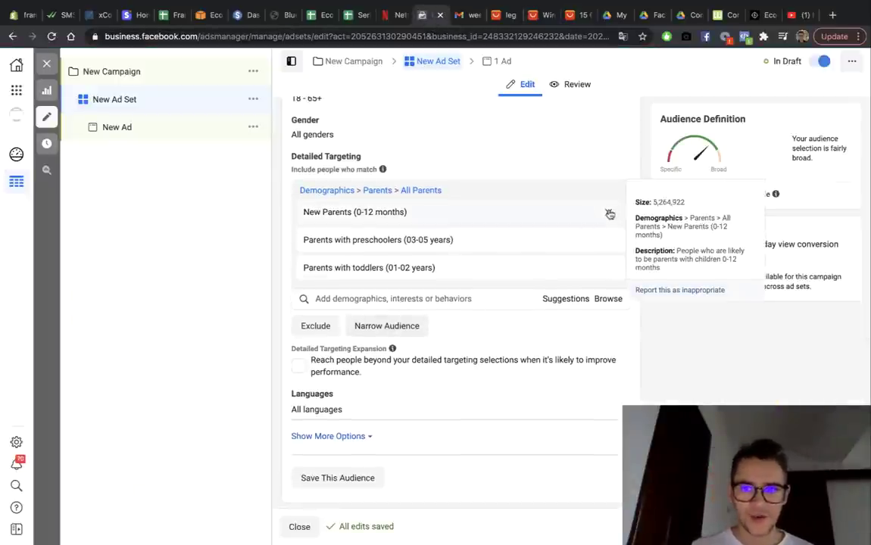
left_click(610, 214)
left_click(610, 214)
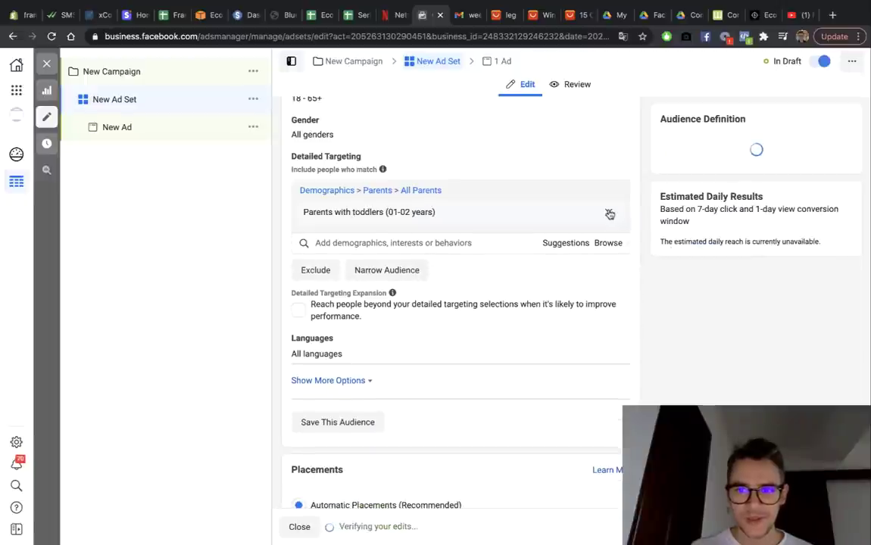
left_click(610, 214)
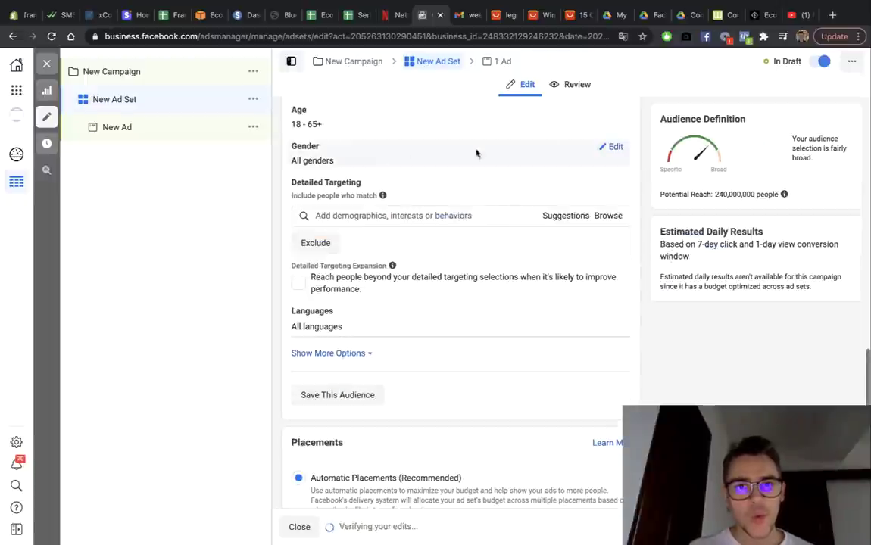
left_click(615, 146)
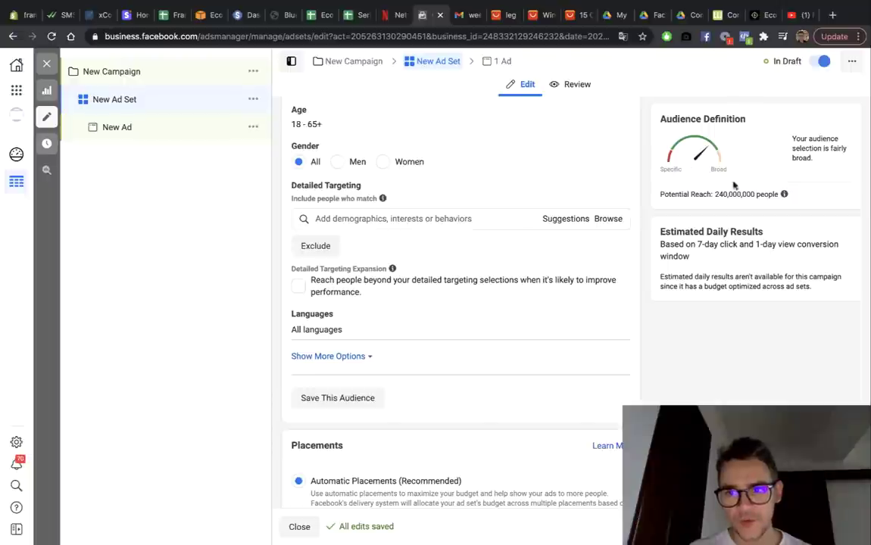
left_click(384, 162)
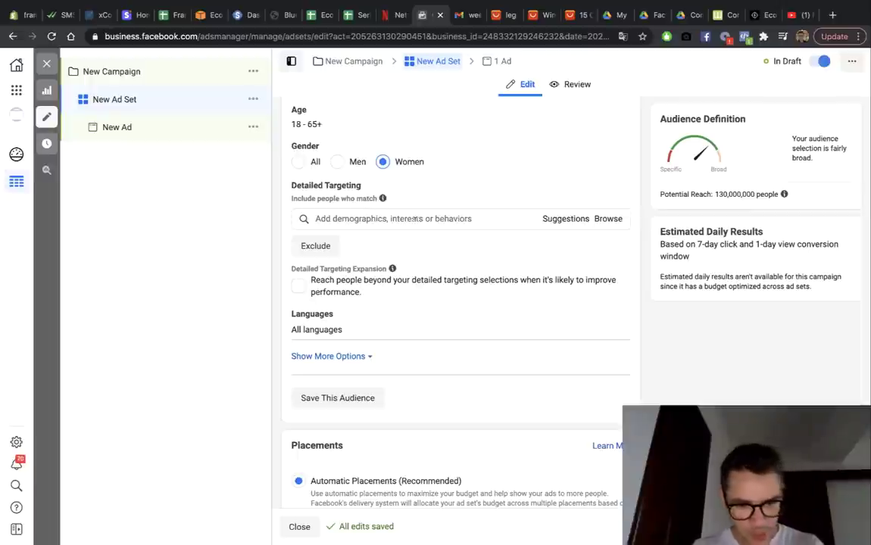
Step: Add the interests Zara (retailer), H&M and Uniqlo to the ad set's detailed targeting
left_click(414, 219)
type("zara")
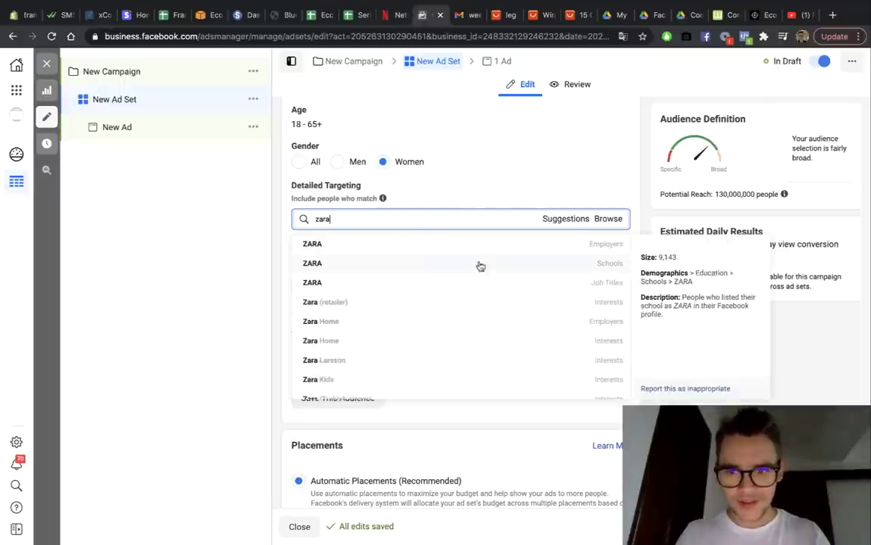
left_click(528, 302)
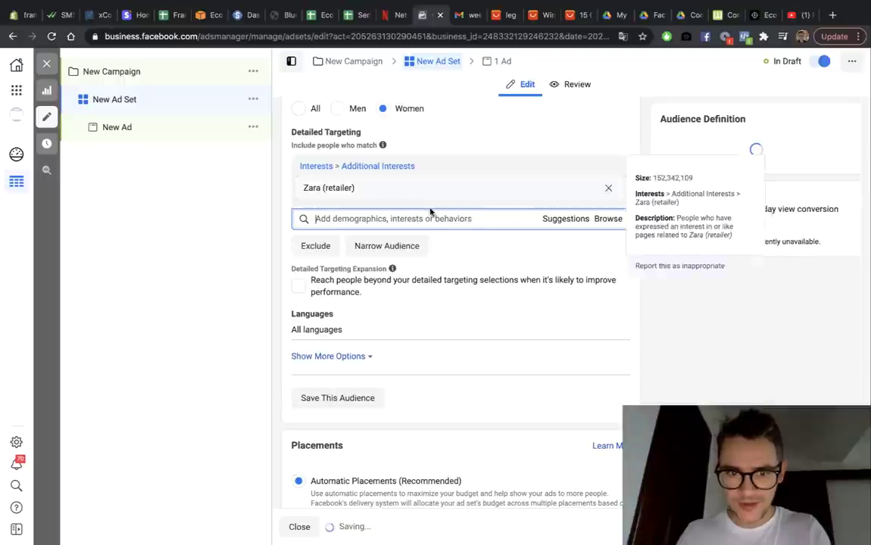
type("h&m")
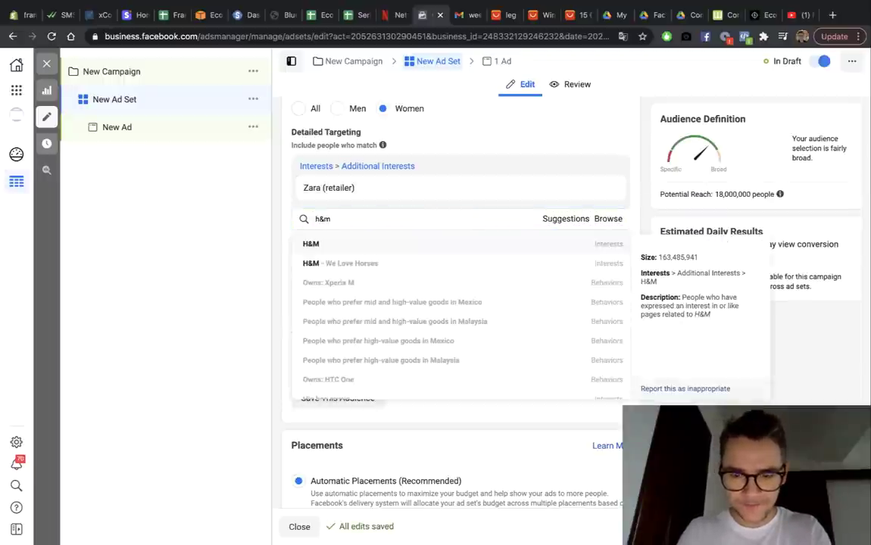
left_click(425, 245)
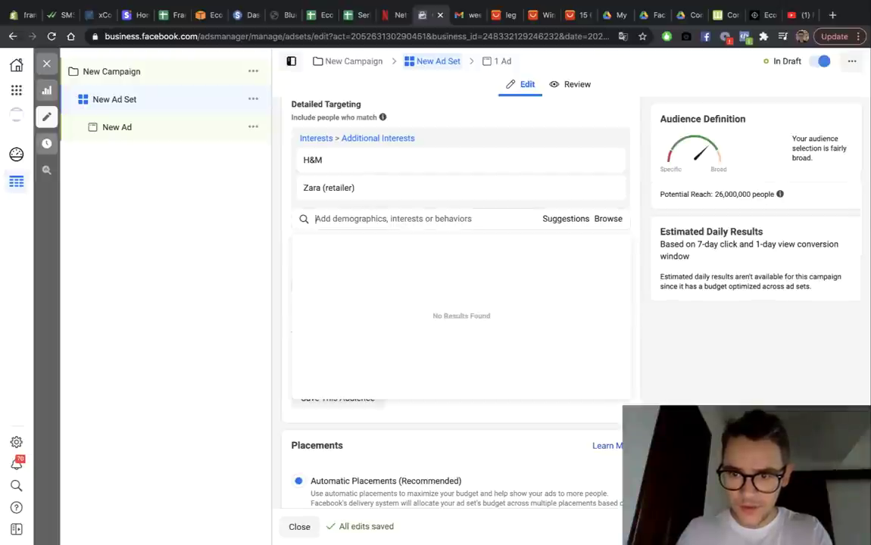
left_click(781, 345)
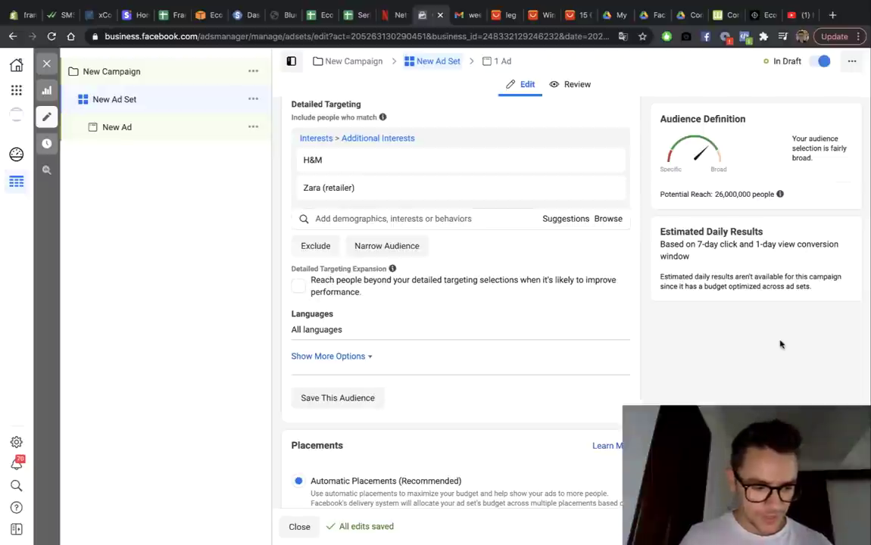
left_click(463, 217)
type("Uniqlo")
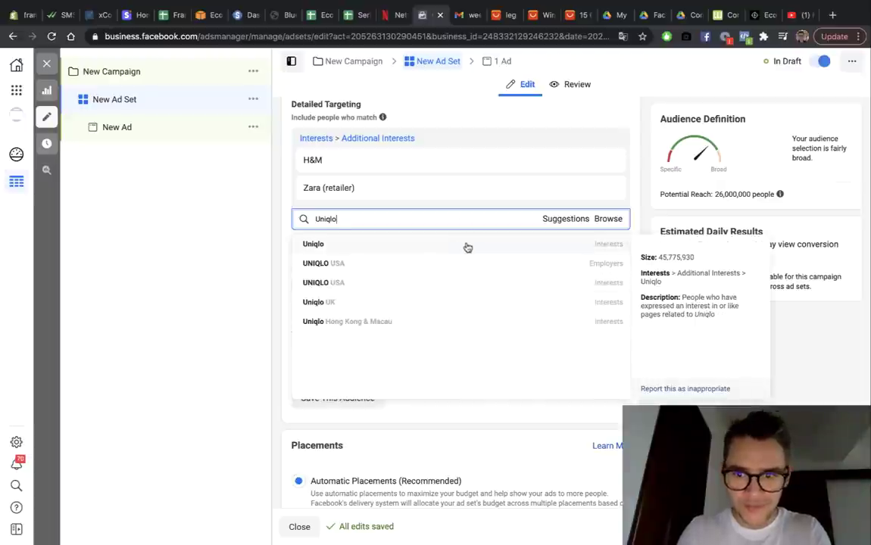
left_click(467, 245)
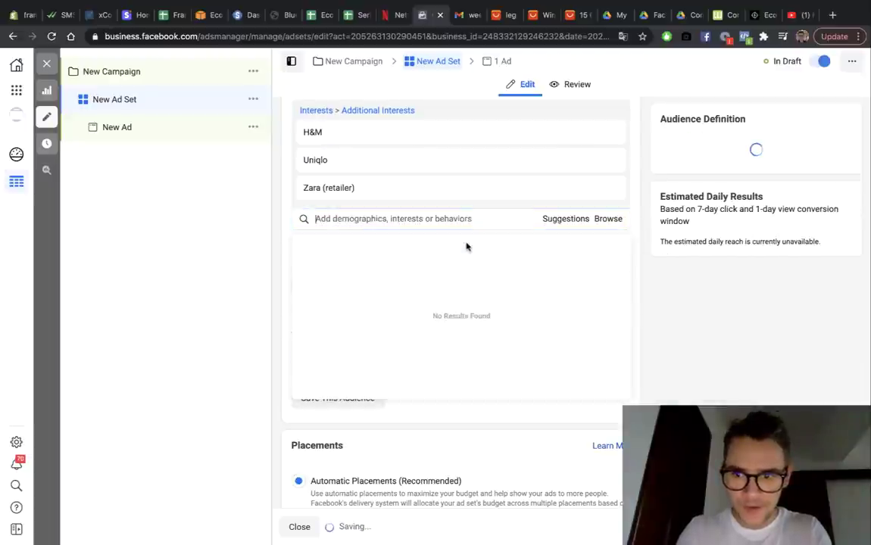
left_click(778, 382)
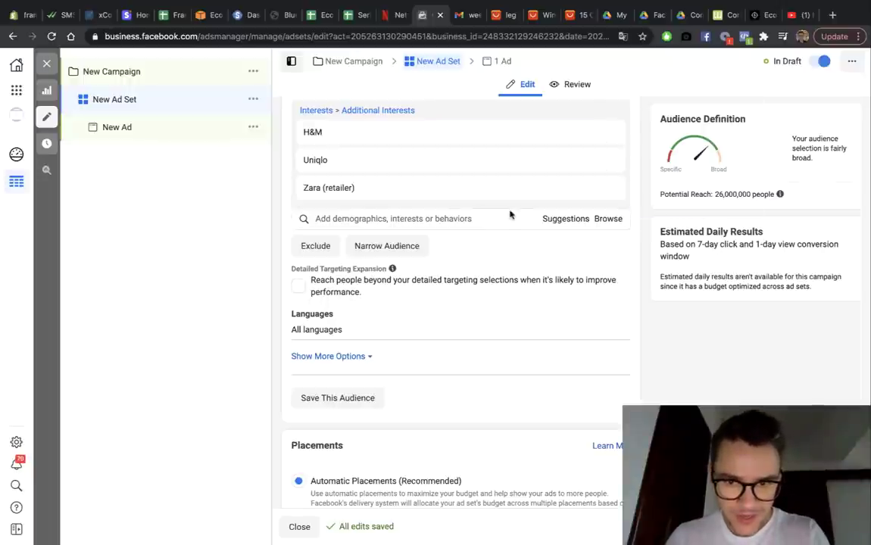
Step: Remove the H&M, Uniqlo and Zara (retailer) interests from the detailed targeting
left_click(609, 137)
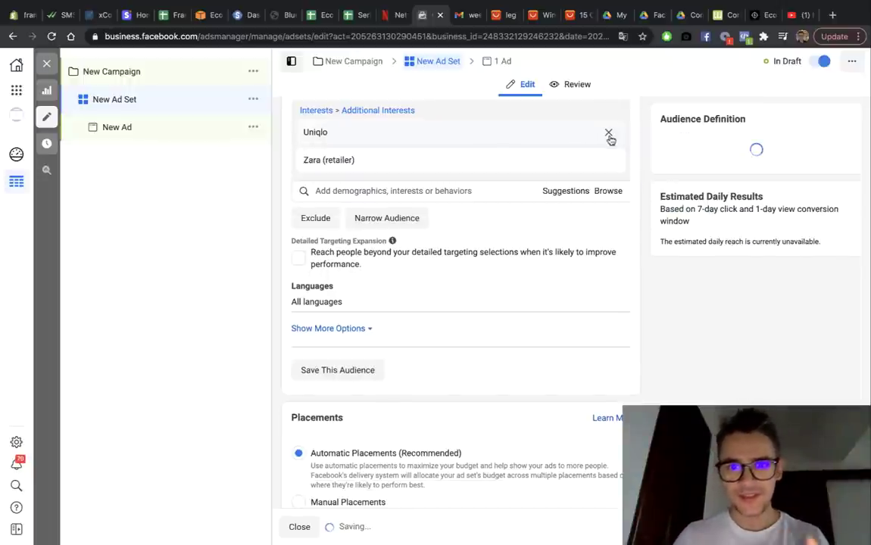
left_click(610, 137)
left_click(609, 136)
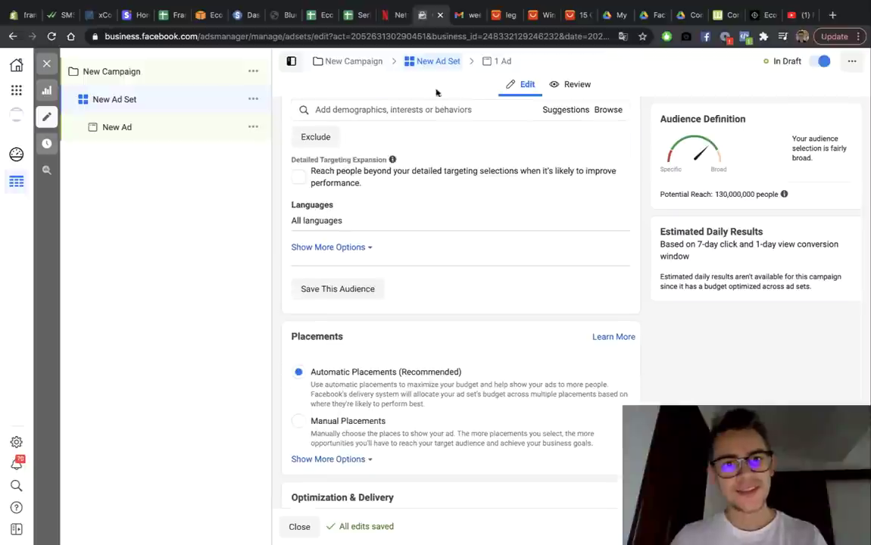
Step: Add the interests Japan and Anime movies to the ad set's detailed targeting
left_click(363, 110)
type("Japan")
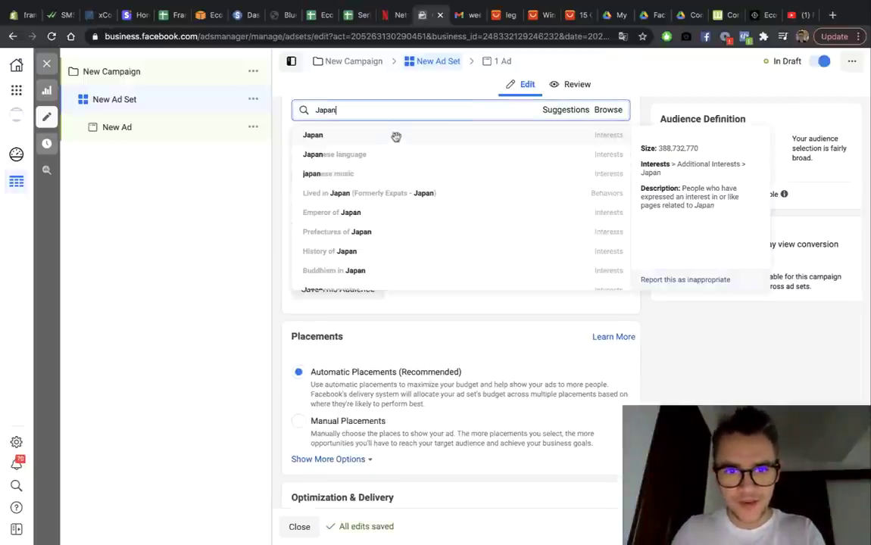
left_click(397, 141)
type("An")
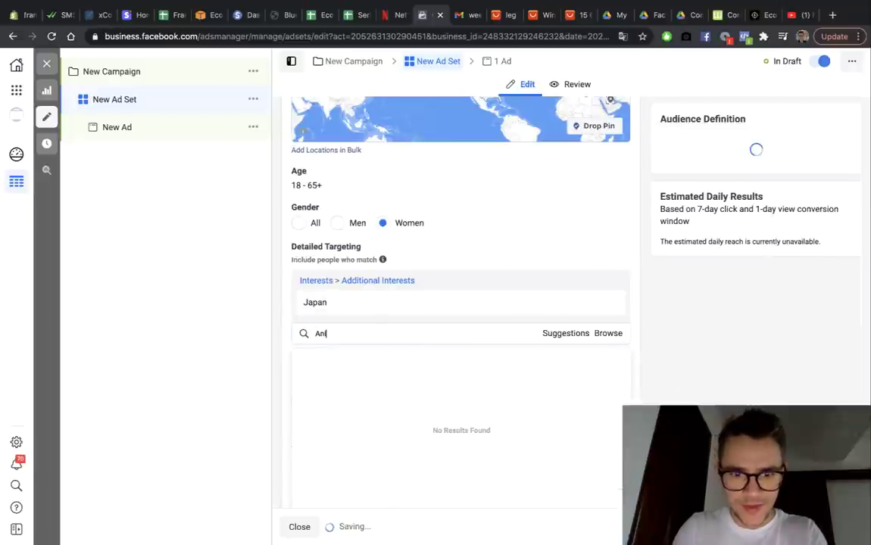
type("ime")
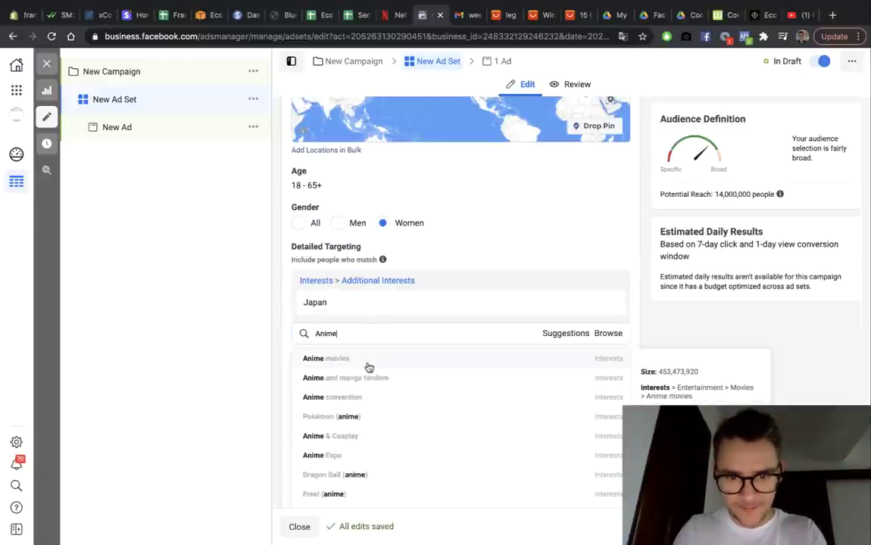
left_click(366, 364)
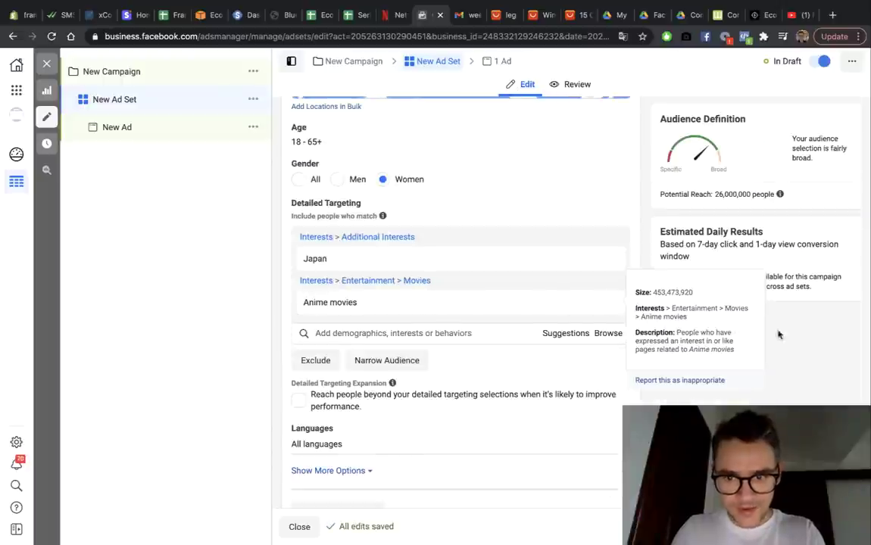
Step: Narrow the ad set's detailed targeting so people must also match the interests Uniqlo and Zara (retailer)
left_click(366, 364)
left_click(375, 375)
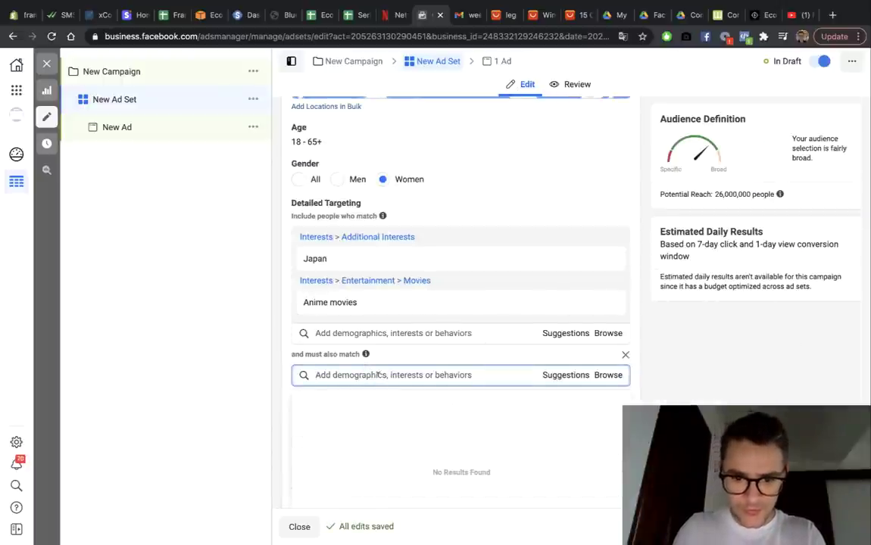
type("Uniqlo")
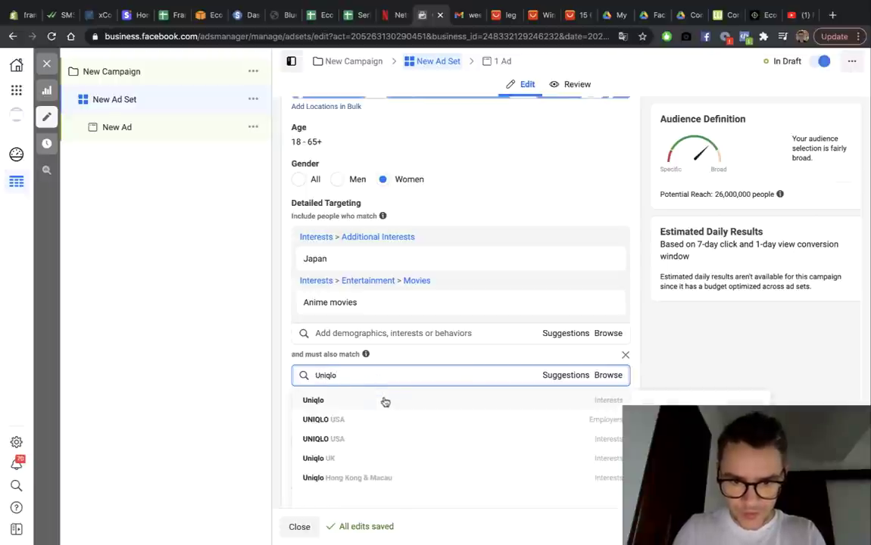
left_click(384, 400)
type("Zara")
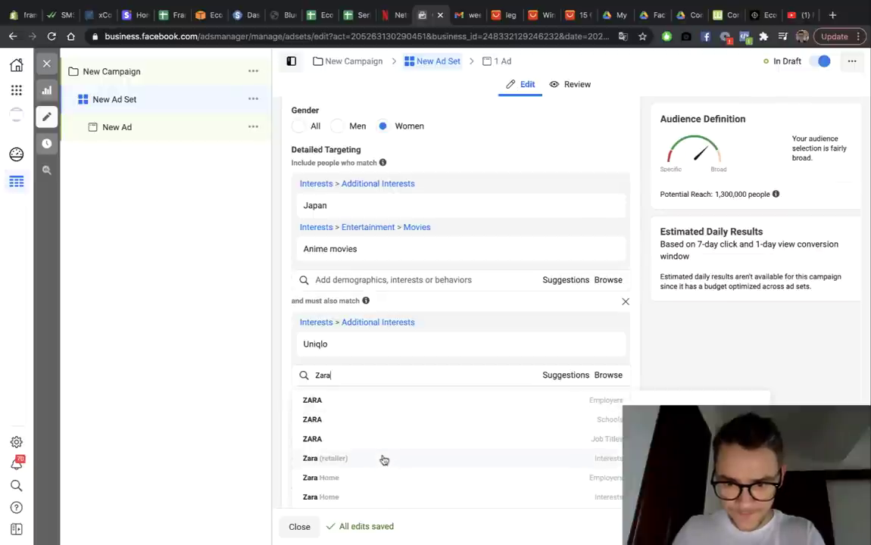
left_click(383, 459)
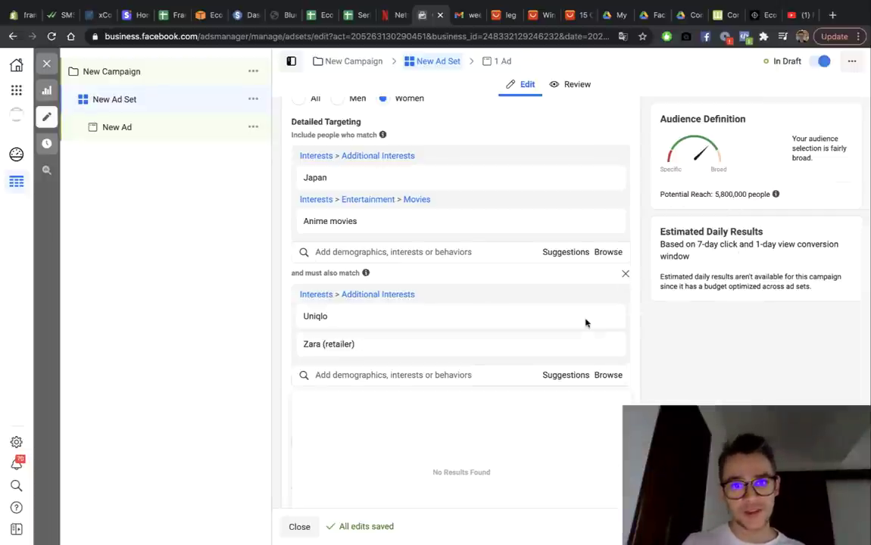
Step: Add the H&M interest to the must-also-match group and review the completed targeting
mouse_move(379, 221)
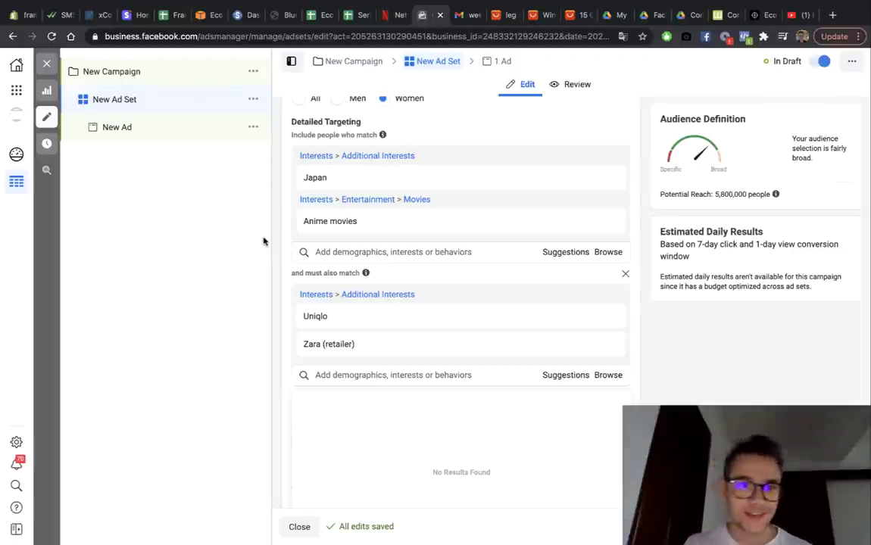
mouse_move(344, 326)
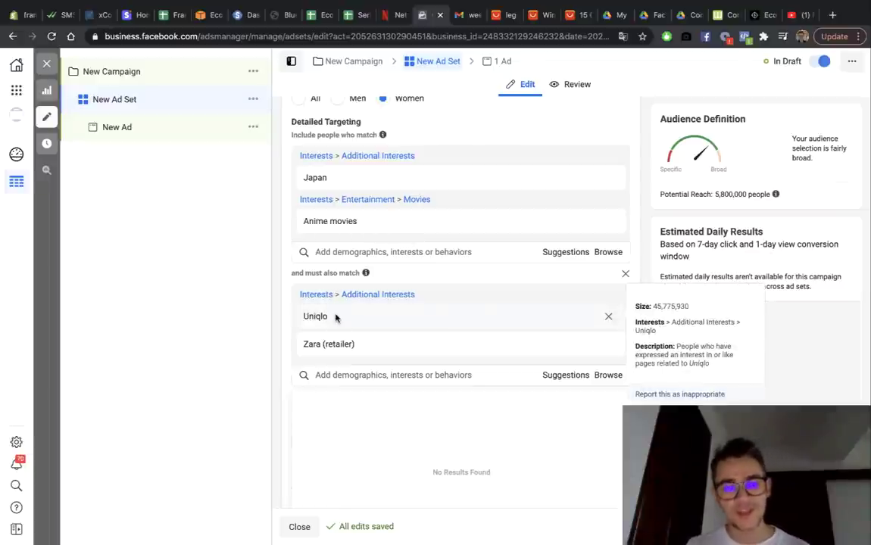
left_click(318, 375)
type("h")
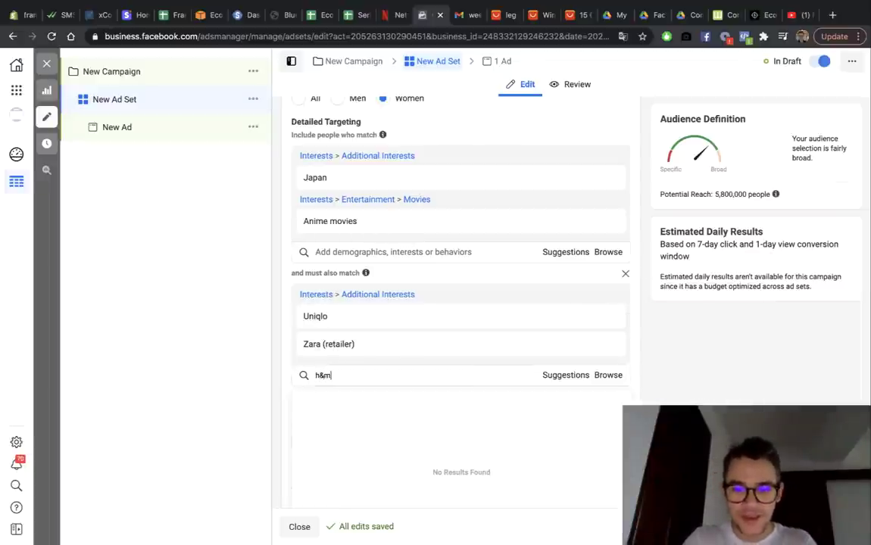
type("&m")
left_click(369, 405)
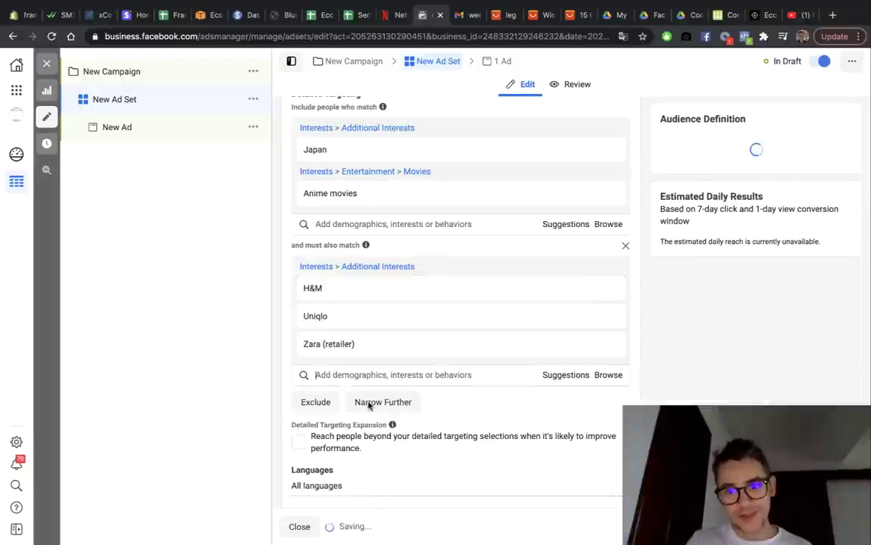
left_click(180, 331)
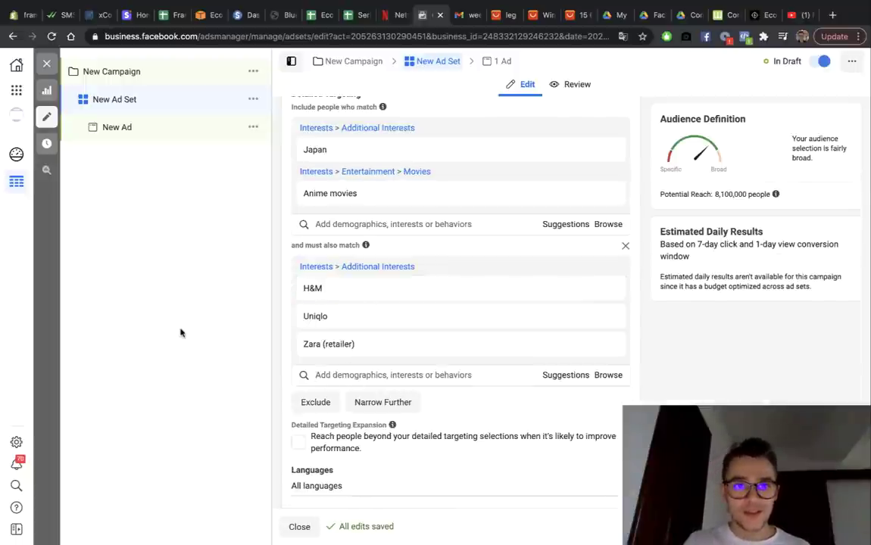
scroll(412, 304, "up", 1)
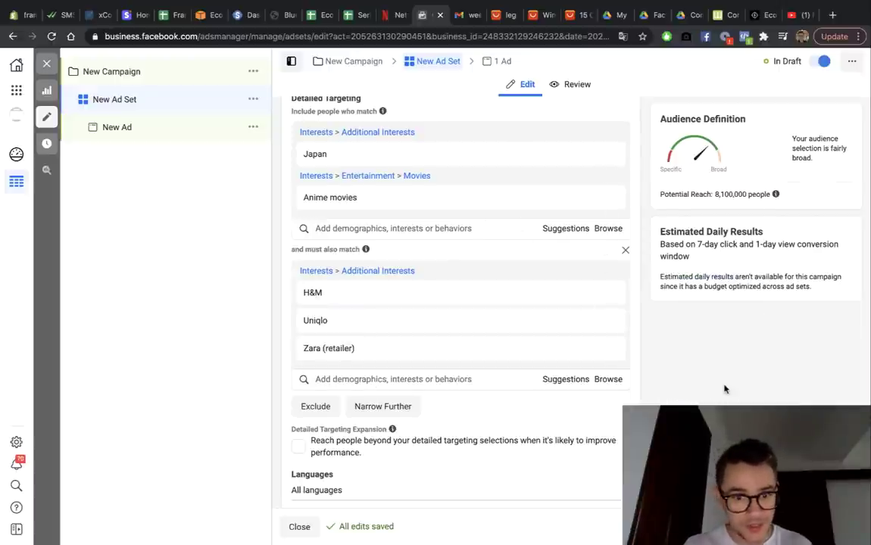
scroll(724, 389, "up", 2)
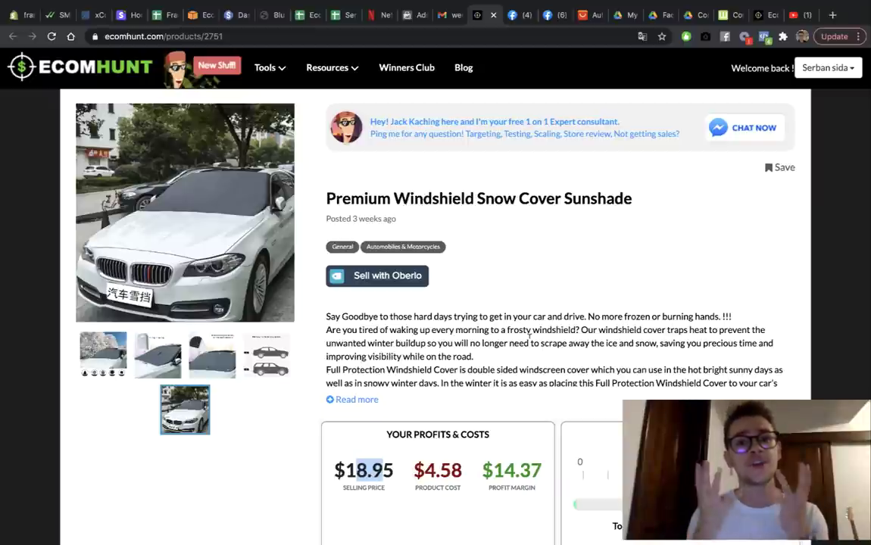
Step: On Ecomhunt, examine the Premium Windshield Snow Cover Sunshade listing and view its photo with the cover dimensions and storage bag
left_click(535, 318)
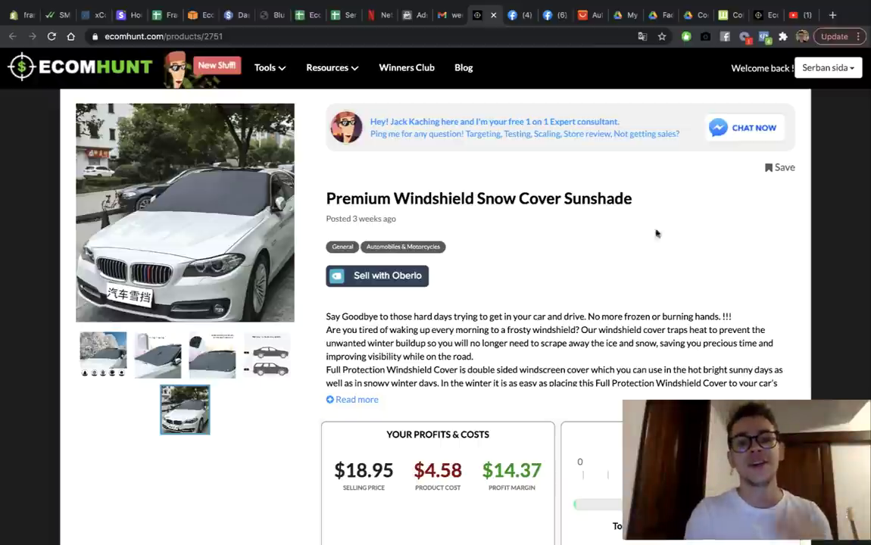
left_click_drag(324, 198, 517, 198)
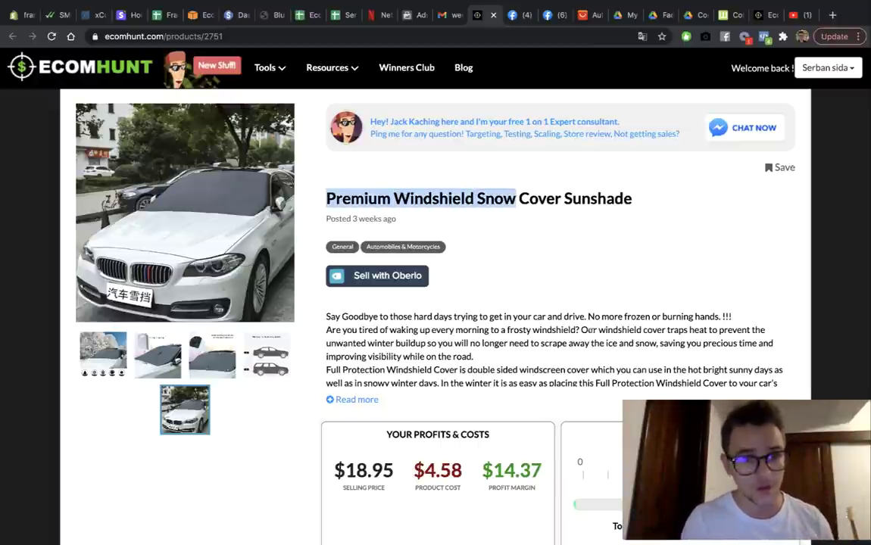
scroll(454, 266, "down", 3)
scroll(455, 265, "up", 3)
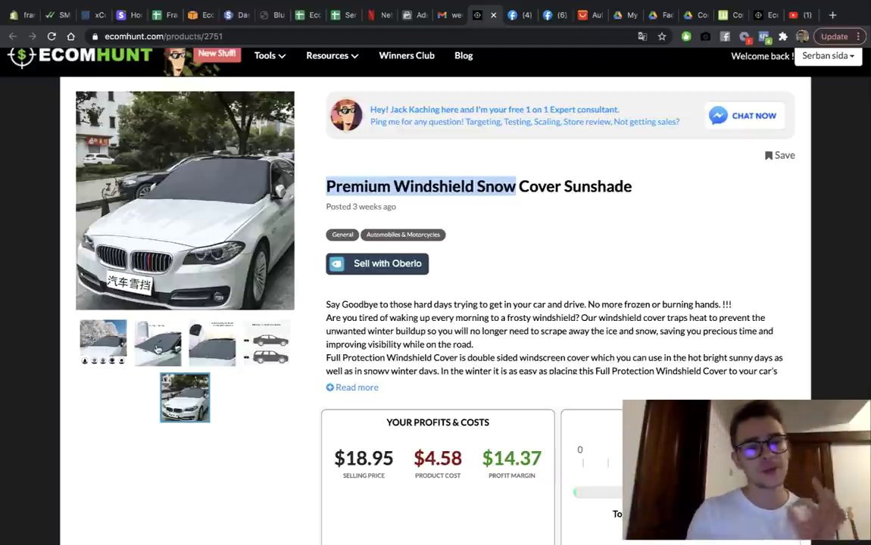
left_click(141, 322)
left_click(402, 310)
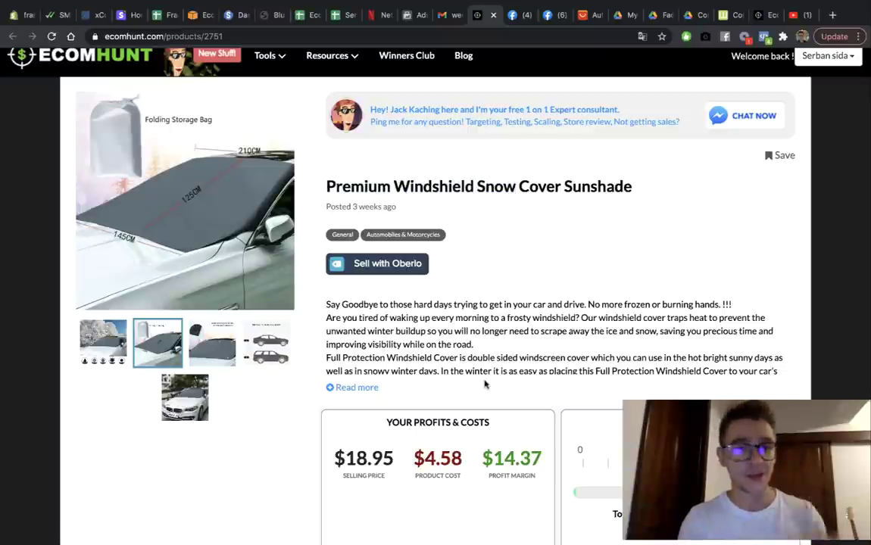
Step: Examine the windshield cover's product cost, profit margin and selling price
scroll(469, 363, "down", 2)
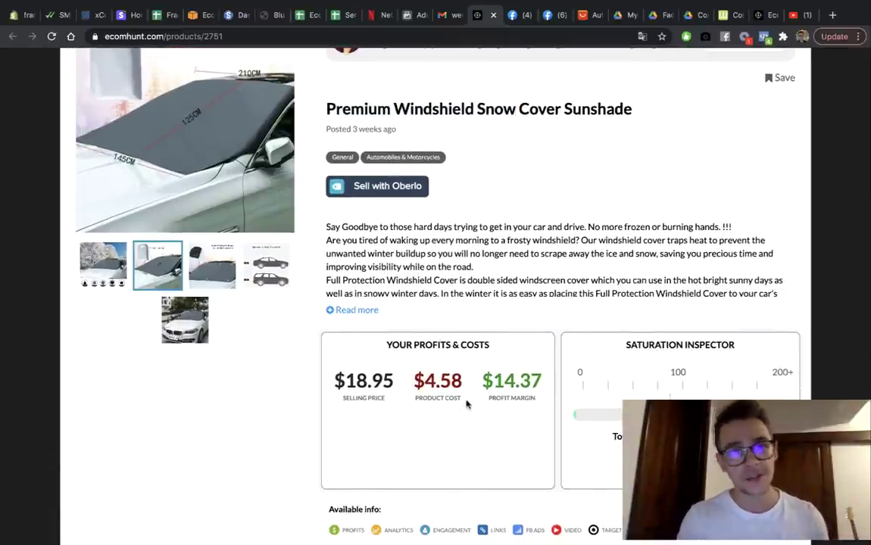
left_click_drag(464, 381, 413, 381)
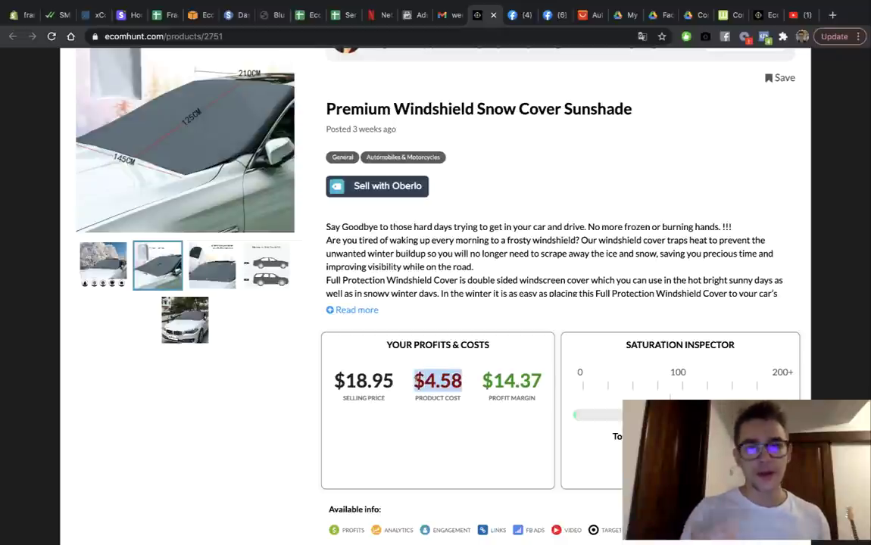
left_click(513, 381)
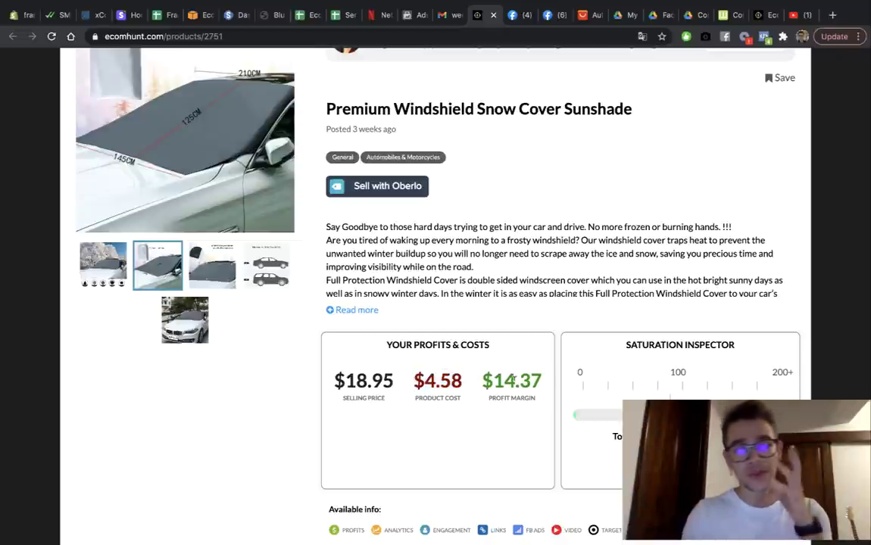
left_click_drag(394, 381, 334, 381)
left_click(508, 421)
Step: Review the windshield cover's engagement figures, including likes, comments and shares
scroll(508, 421, "down", 5)
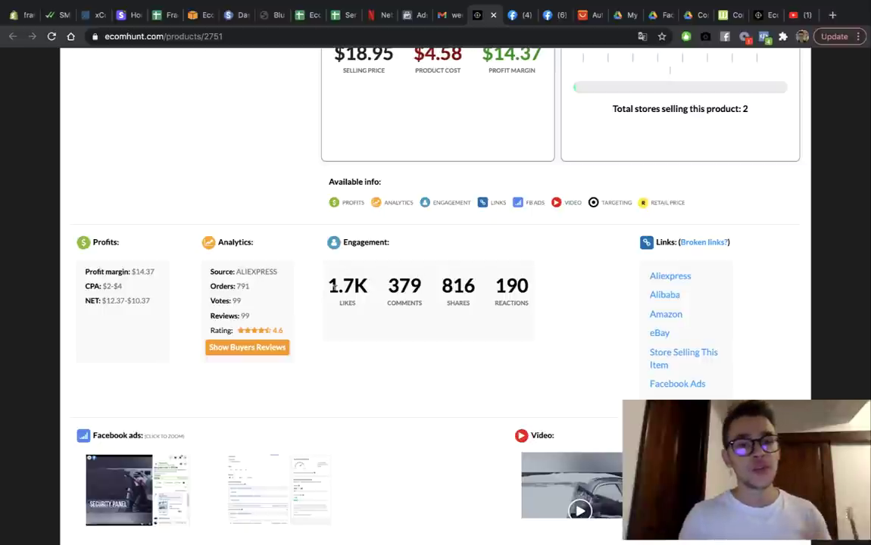
left_click_drag(331, 282, 423, 285)
left_click(369, 289)
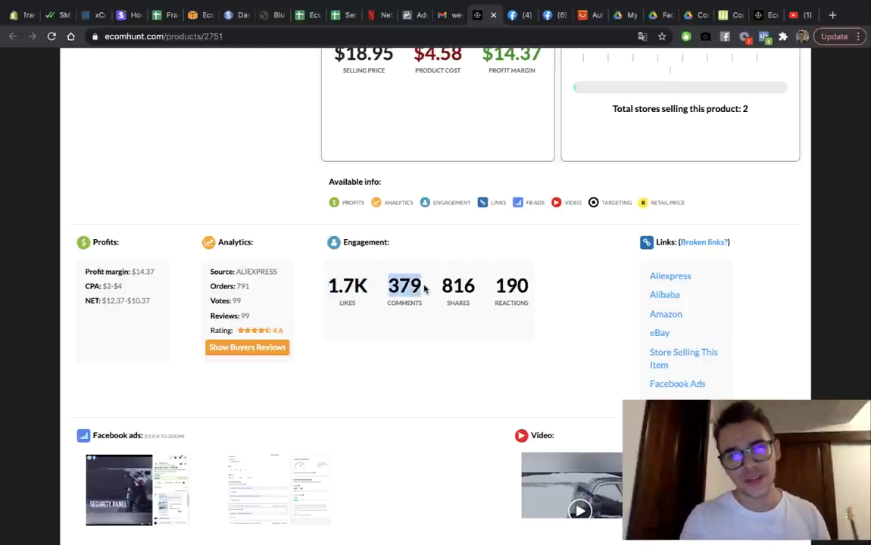
left_click(487, 286)
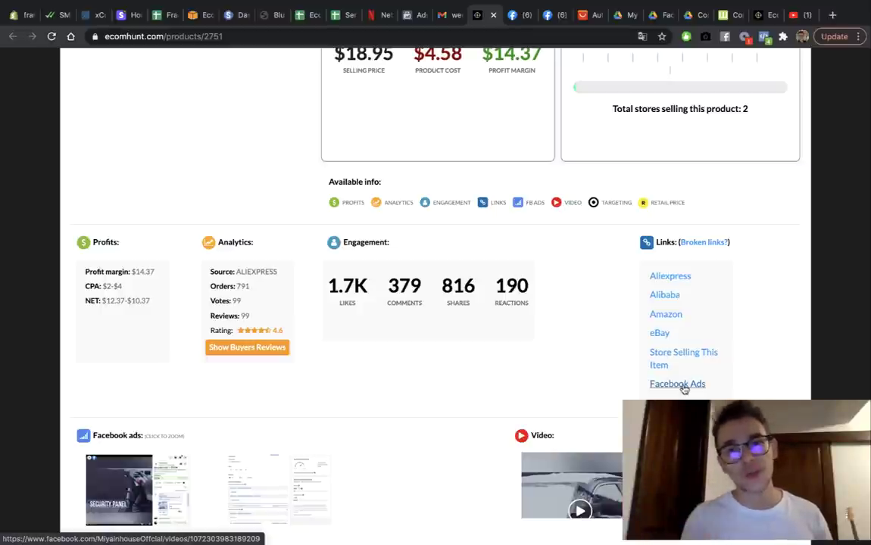
Step: Check when the windshield cover was posted, how many stores sell it and how many likes its ad has
scroll(470, 344, "up", 6)
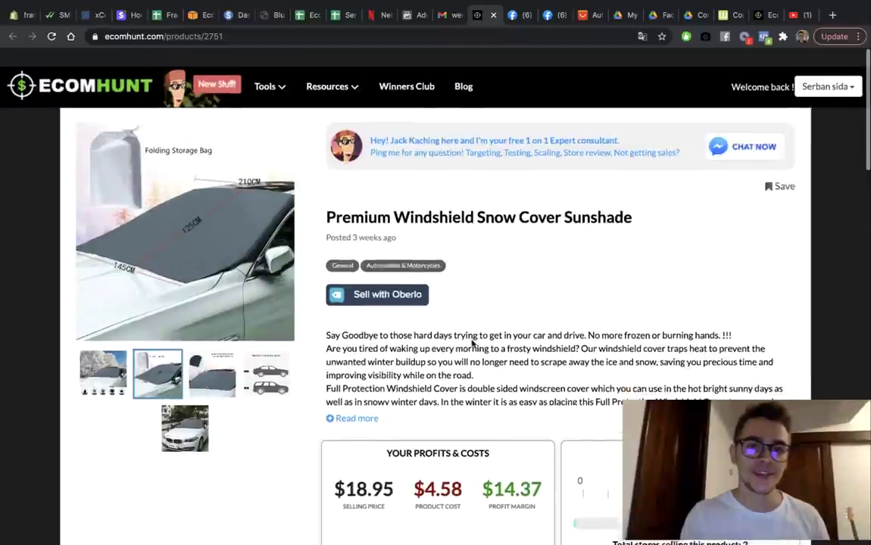
left_click_drag(403, 221, 322, 222)
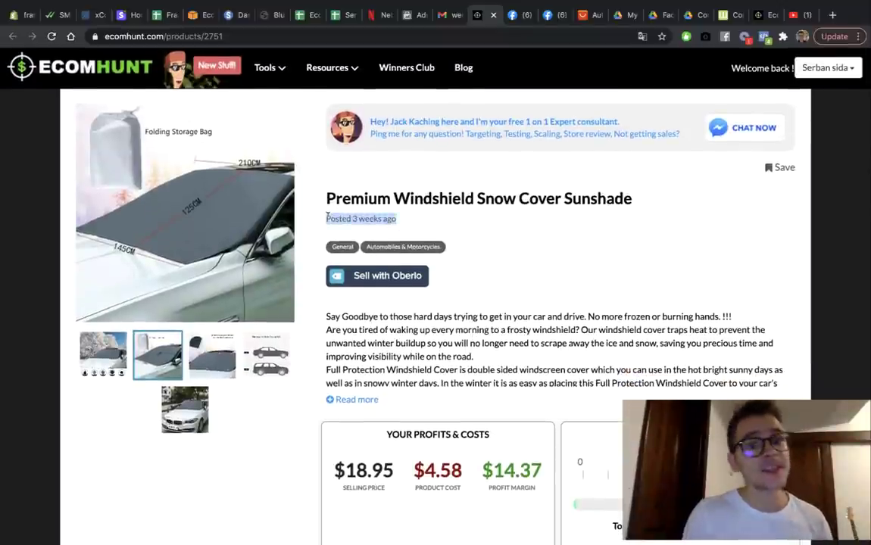
scroll(556, 359, "down", 3)
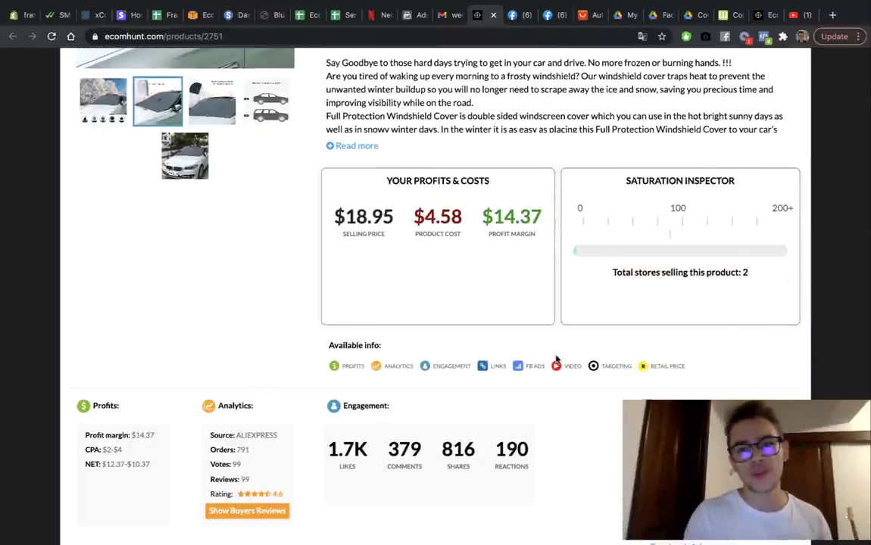
scroll(556, 359, "down", 2)
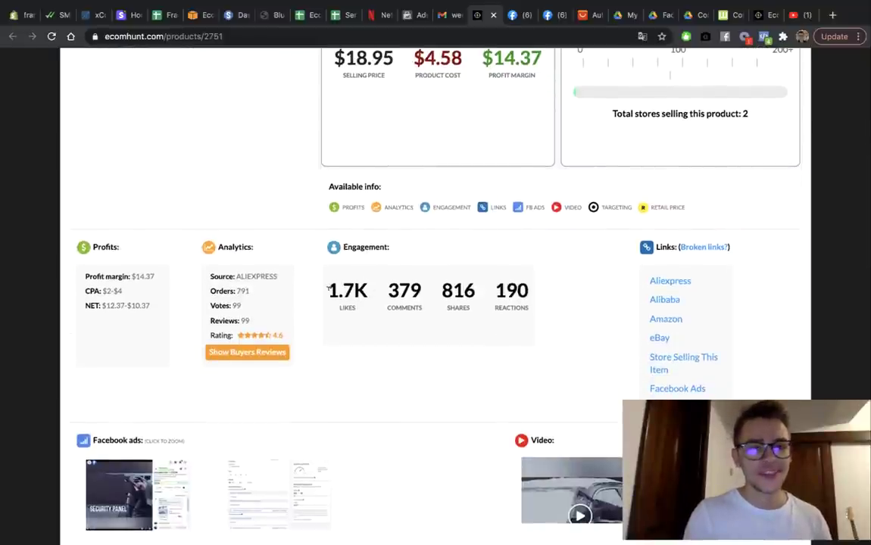
left_click_drag(327, 287, 367, 289)
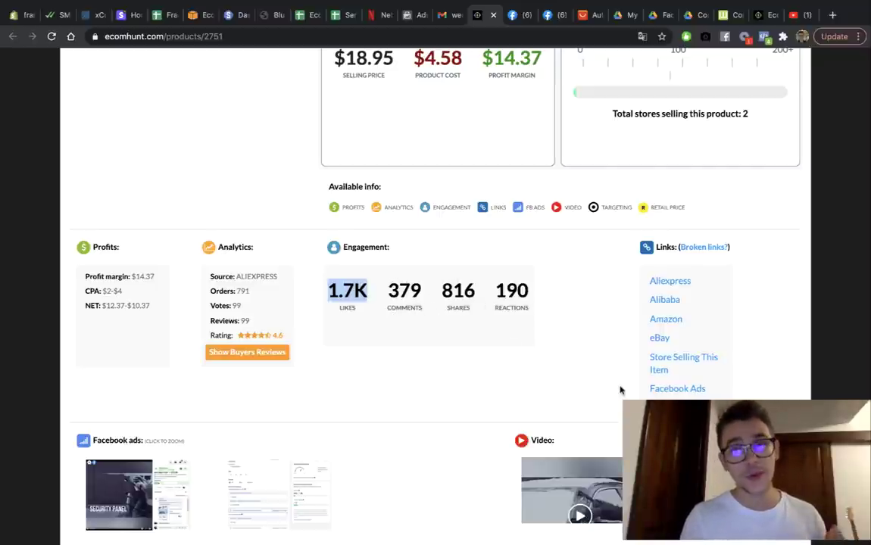
Step: Open the windshield cover's Facebook ad from the product links and watch its video, pausing near the end
left_click(692, 390)
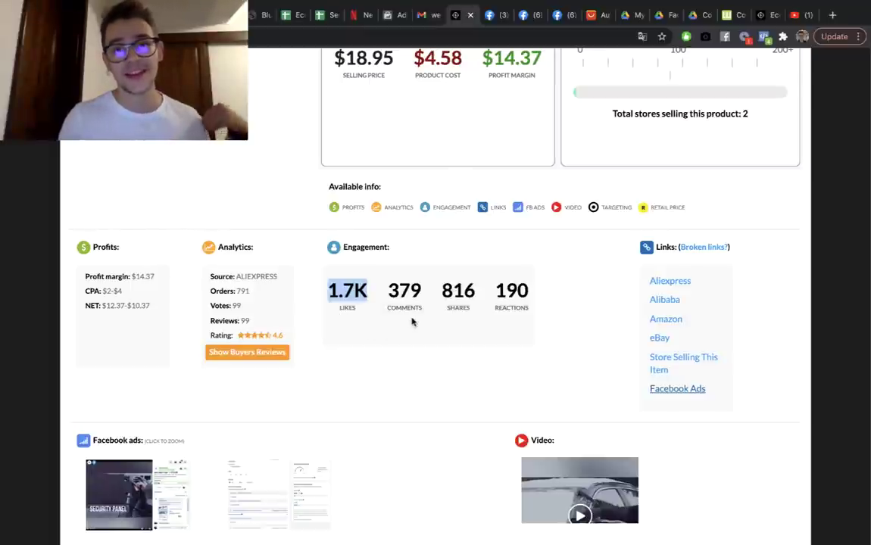
left_click(497, 23)
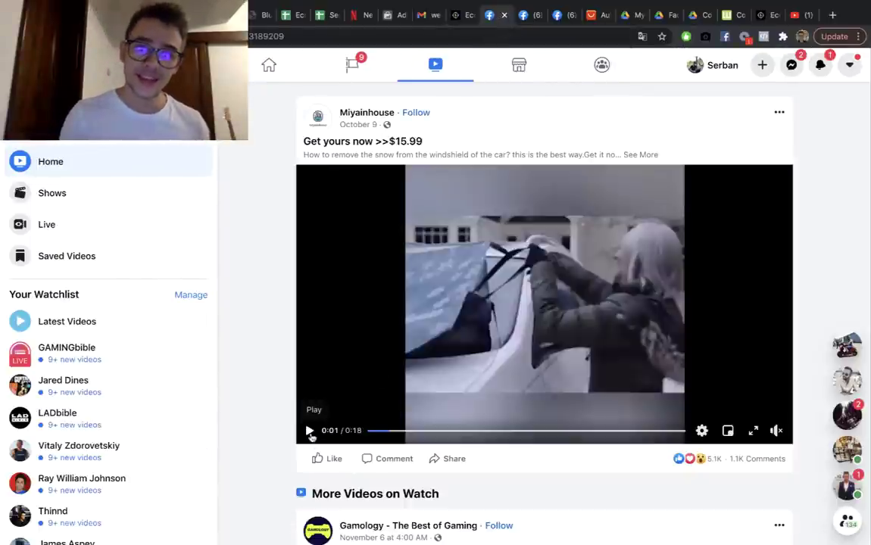
left_click(309, 431)
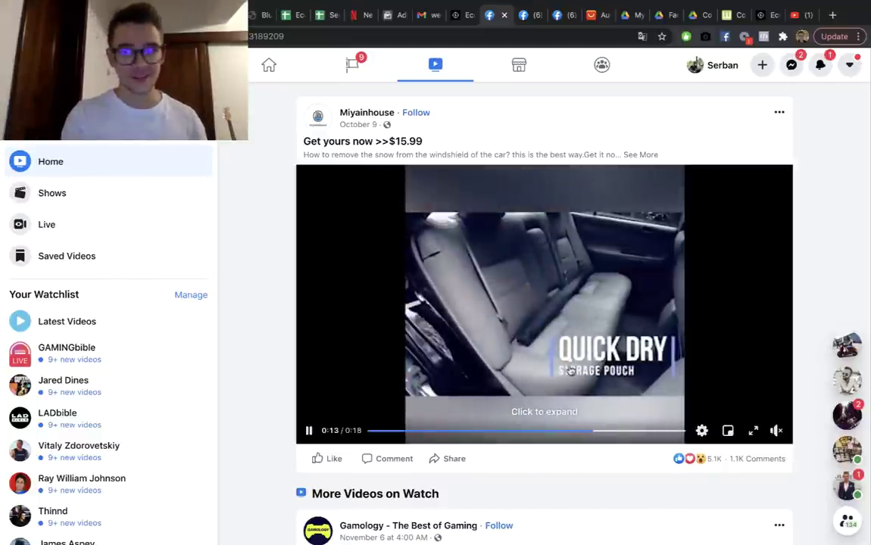
left_click(309, 430)
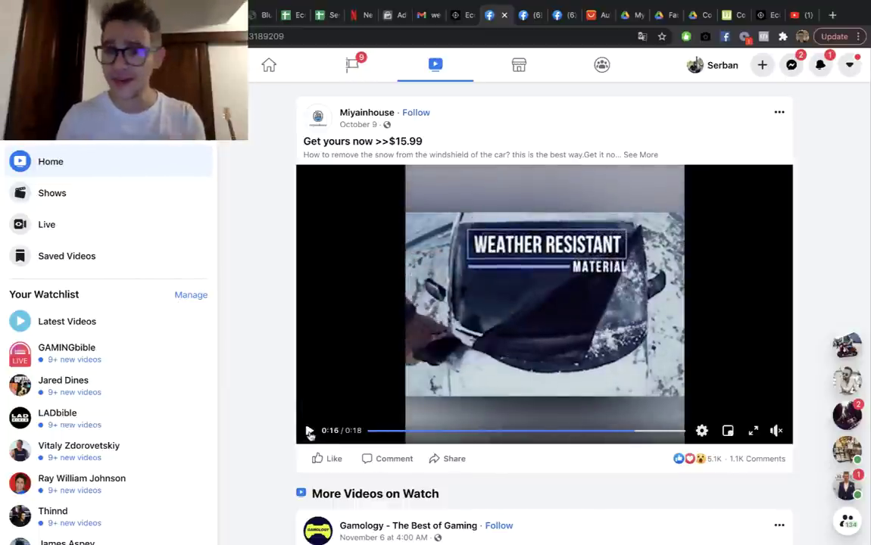
Step: Replay the Miyainhouse ad video from the beginning to study its opening scenes, and dismiss the notification
left_click(372, 431)
key("space")
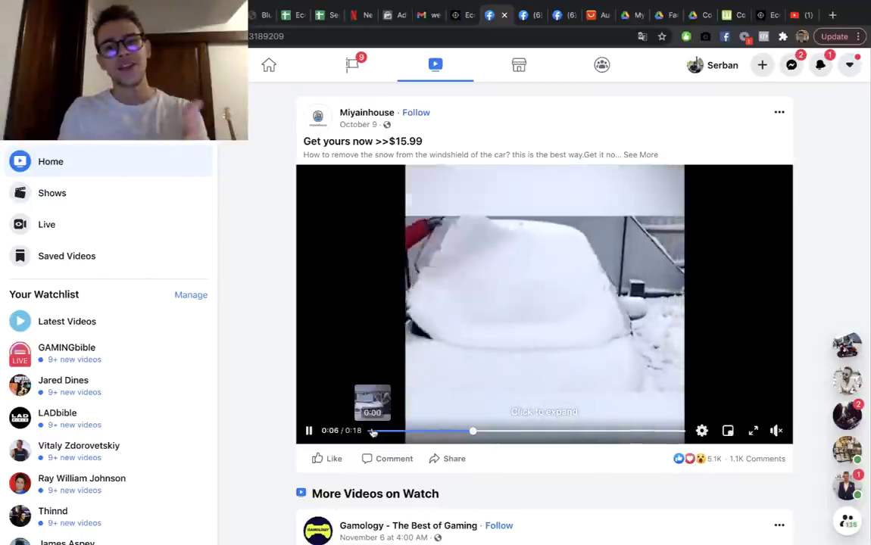
key("space")
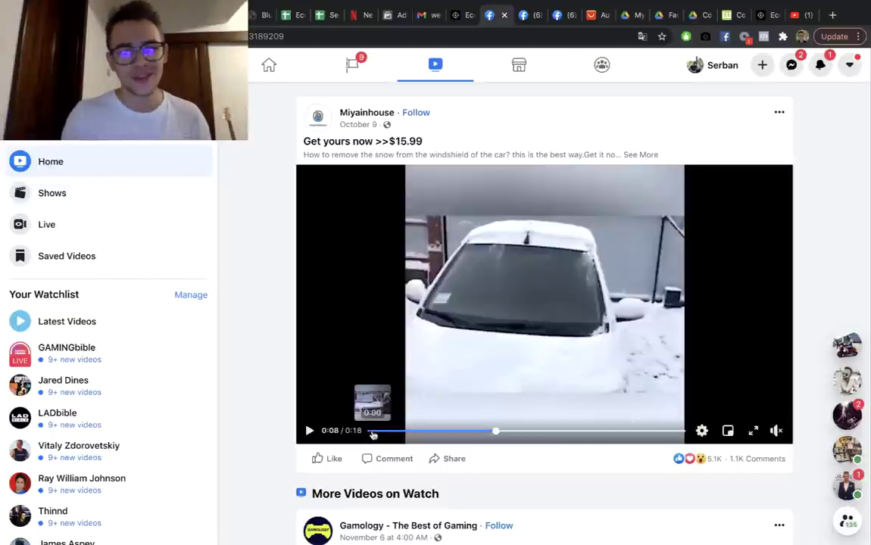
left_click(369, 430)
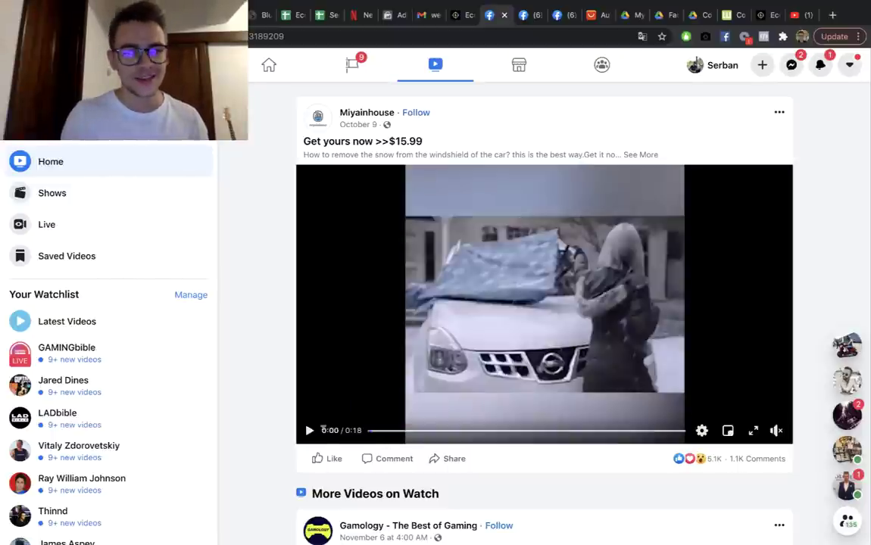
left_click(309, 431)
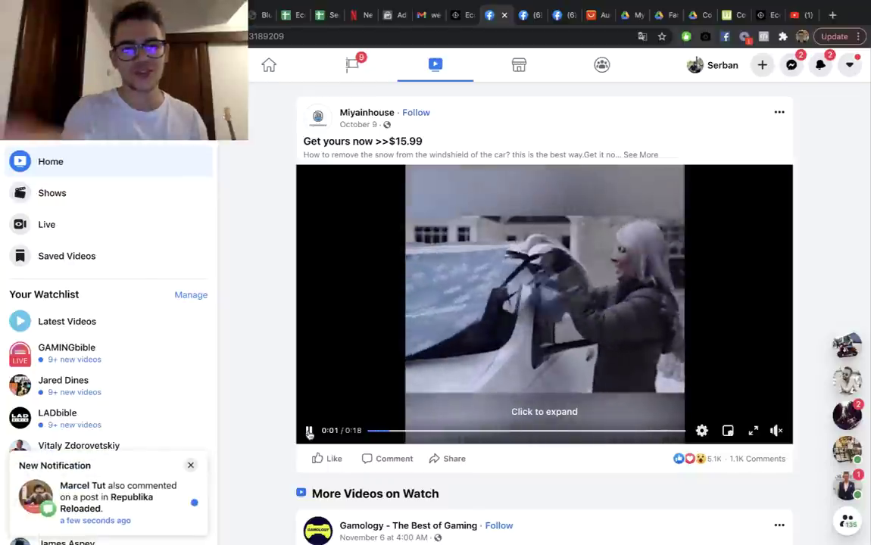
left_click(190, 465)
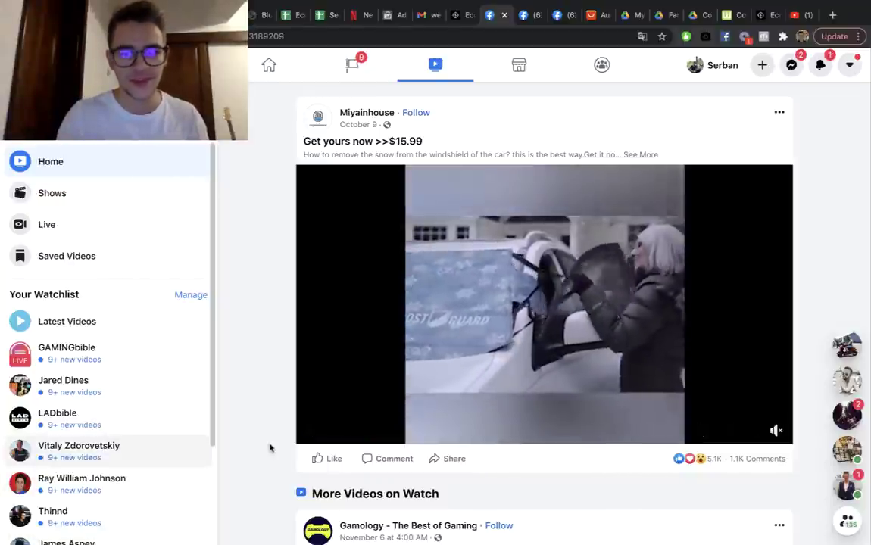
Step: Pause the Miyainhouse ad video and return to the windshield cover's product research page with its profit and engagement figures
left_click(440, 388)
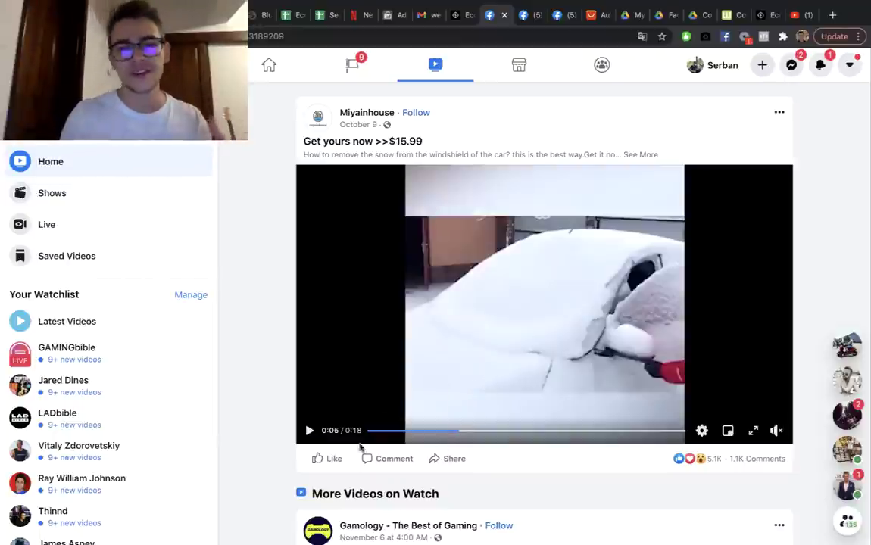
left_click(461, 15)
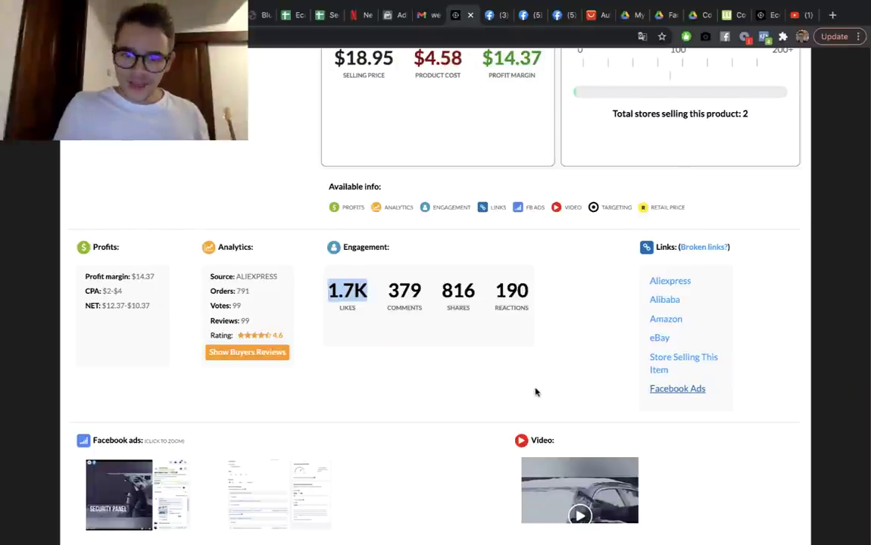
scroll(534, 391, "up", 1)
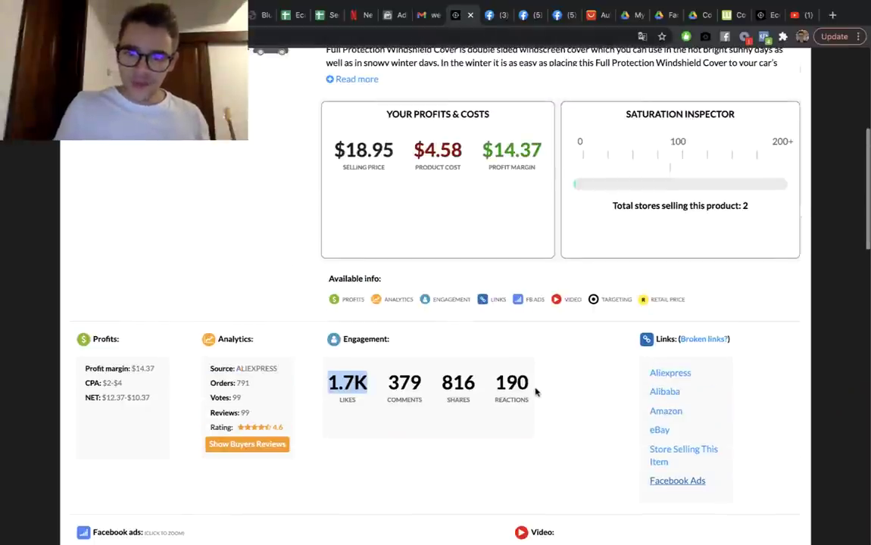
Step: Open the windshield cover's AliExpress supplier listing and review its price, order volume, shipping and delivery time
left_click(671, 373)
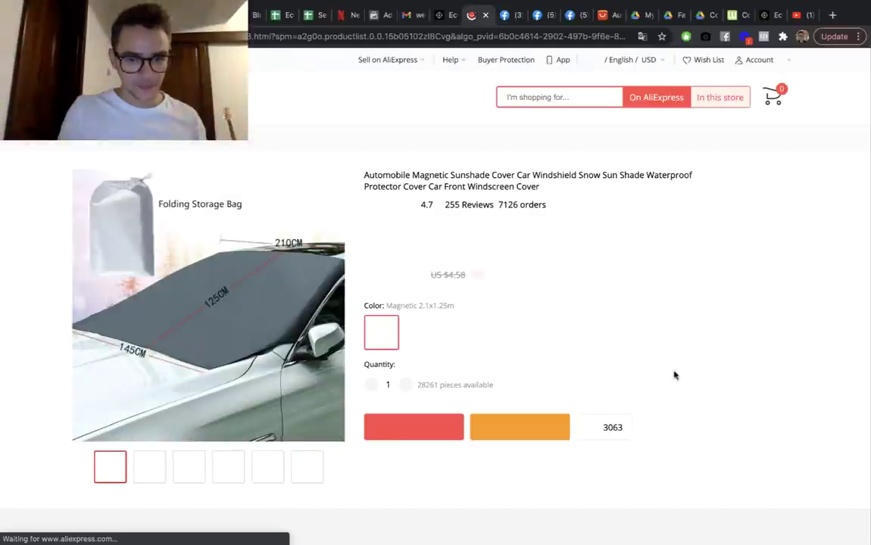
scroll(479, 386, "down", 3)
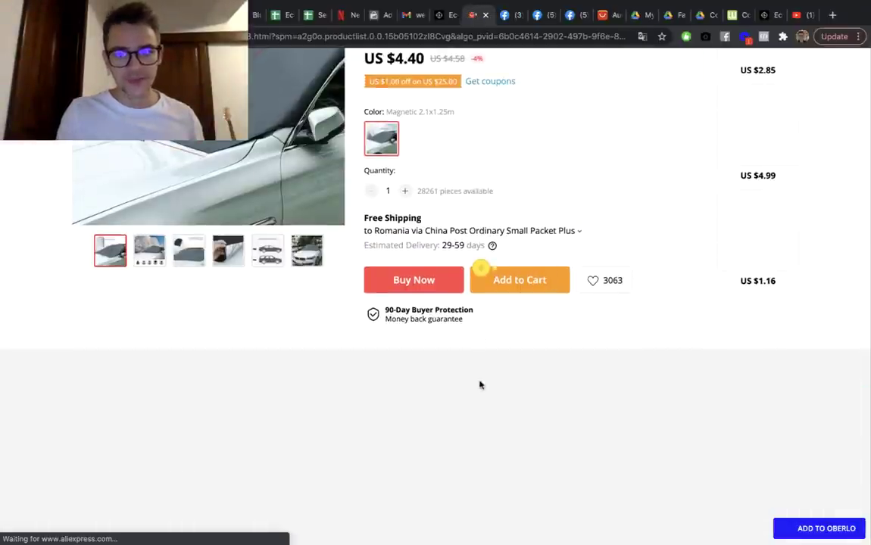
scroll(479, 386, "up", 3)
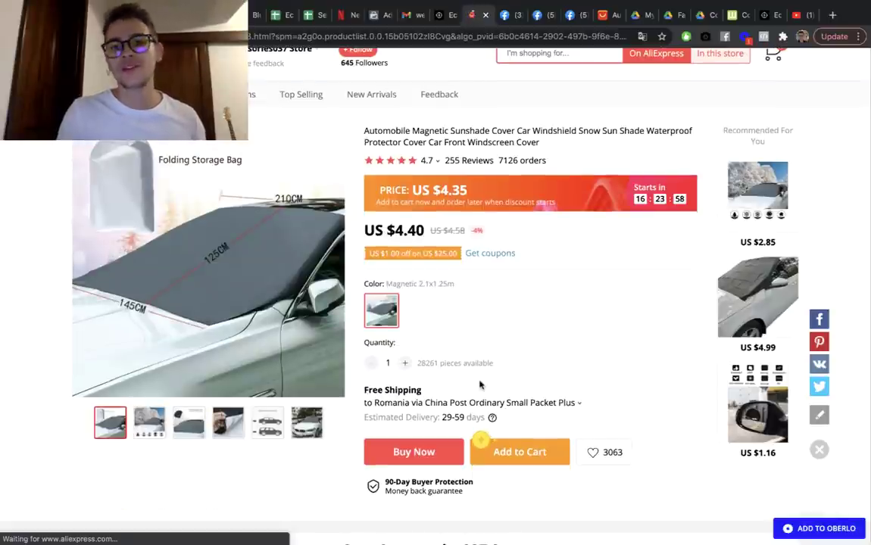
Step: Examine the magnetic windshield cover listing's price, shipping terms and seller store section
scroll(479, 386, "down", 1)
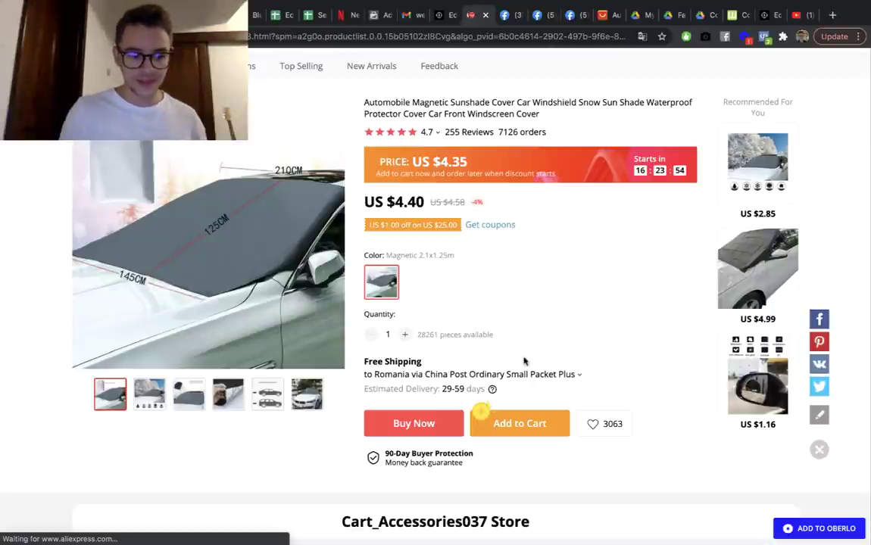
scroll(455, 345, "down", 2)
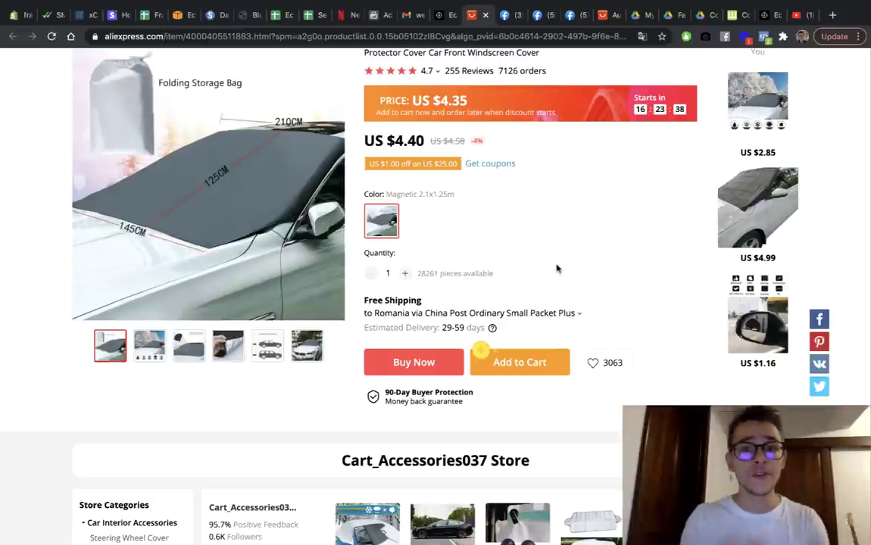
scroll(407, 315, "down", 3)
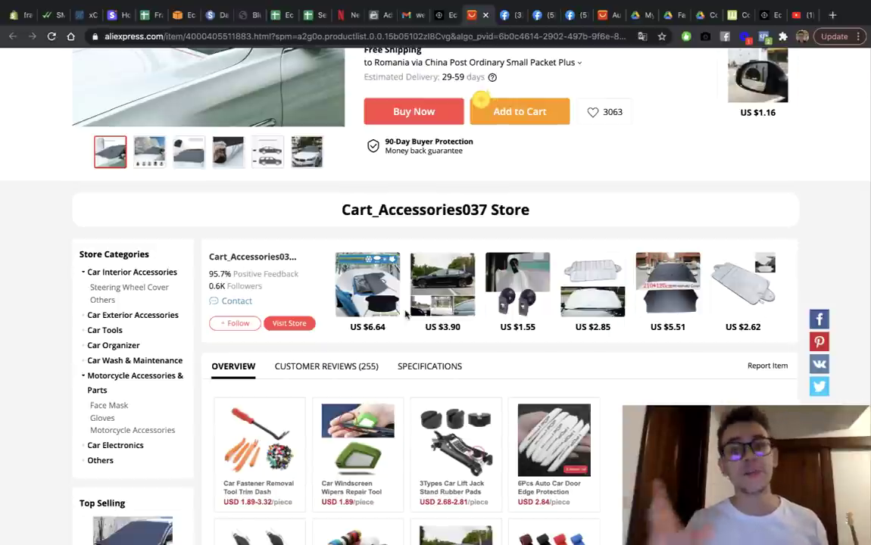
scroll(407, 316, "down", 2)
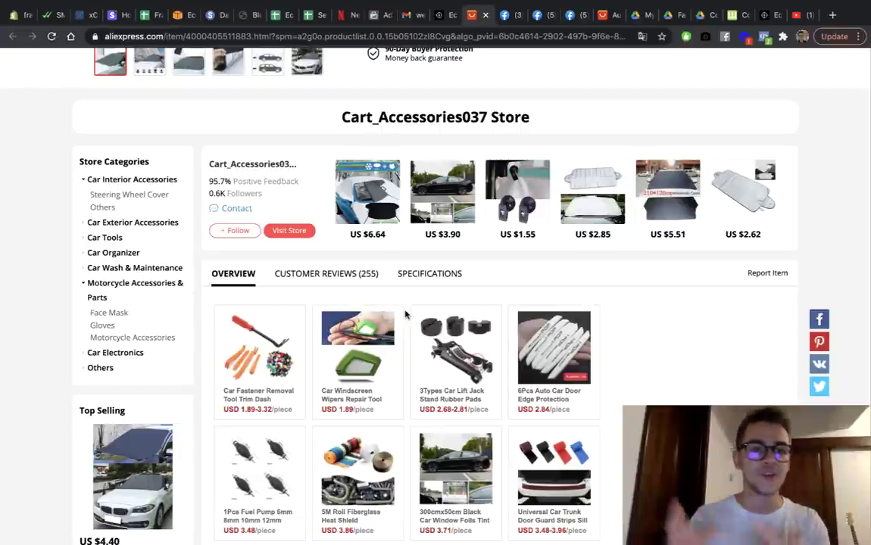
Step: Examine the overview images of the windshield cover for weather protection, hidden magnets, dimensions and fit on the car
scroll(407, 315, "down", 6)
scroll(407, 315, "down", 10)
scroll(407, 314, "up", 2)
scroll(407, 313, "down", 10)
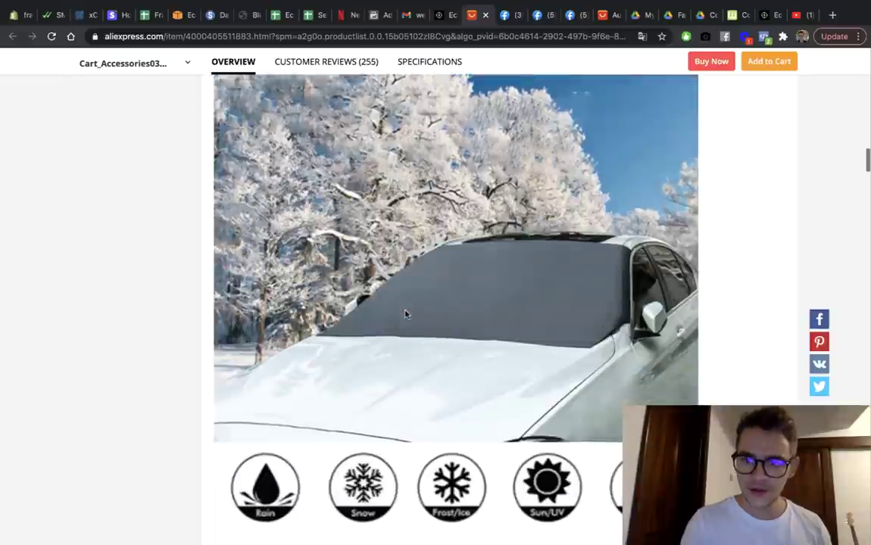
scroll(405, 314, "down", 5)
scroll(405, 313, "up", 5)
scroll(405, 314, "down", 4)
scroll(405, 313, "up", 1)
scroll(405, 313, "down", 3)
scroll(405, 314, "up", 5)
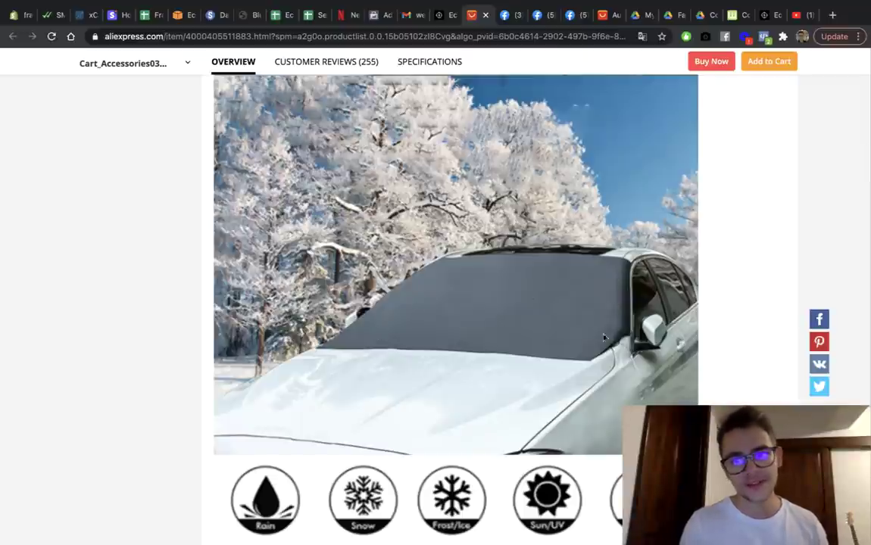
scroll(531, 397, "down", 6)
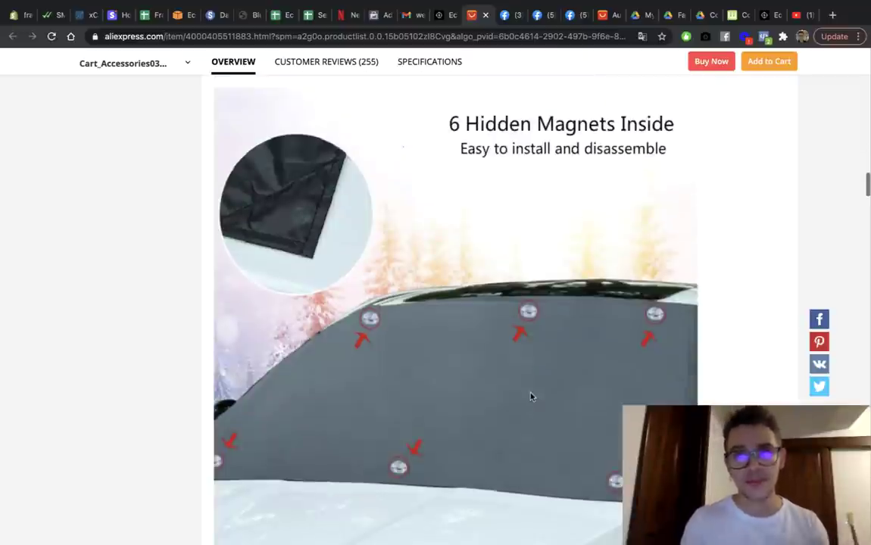
scroll(531, 397, "up", 2)
scroll(531, 397, "up", 1)
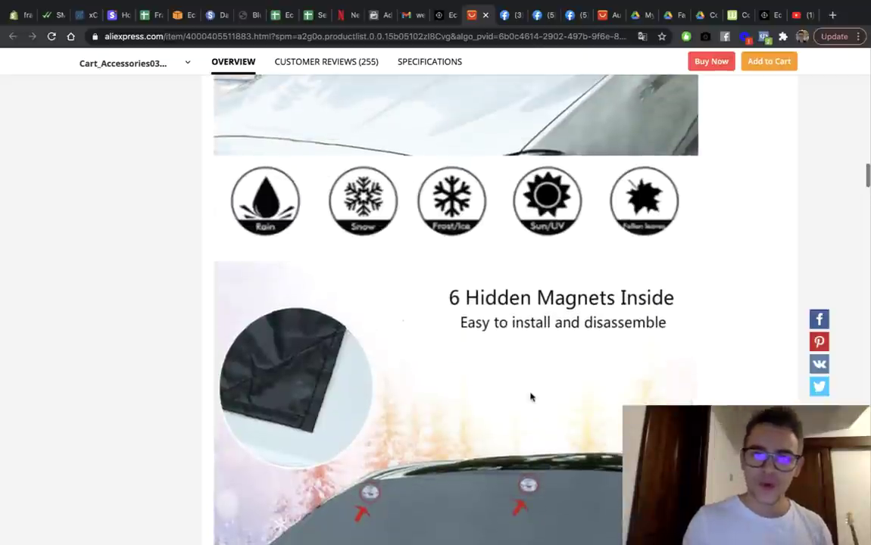
scroll(531, 397, "down", 1)
scroll(531, 397, "down", 10)
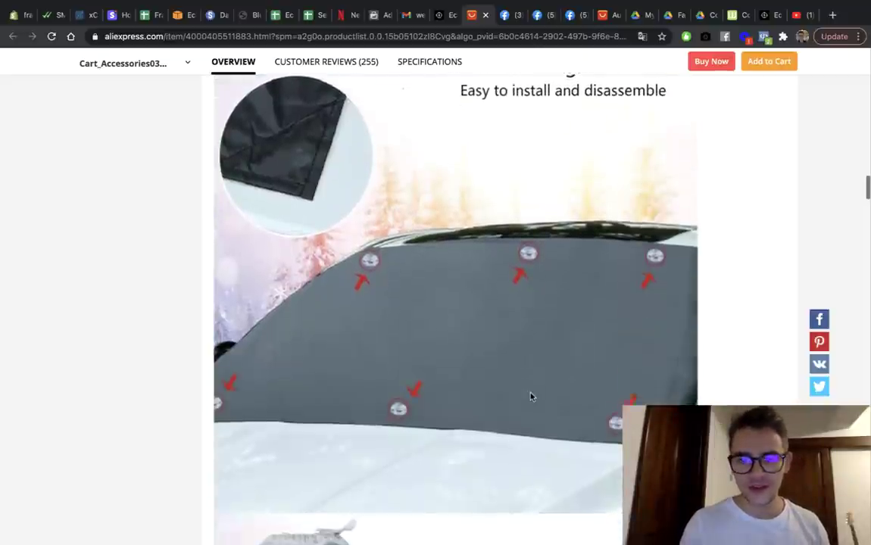
scroll(531, 397, "up", 2)
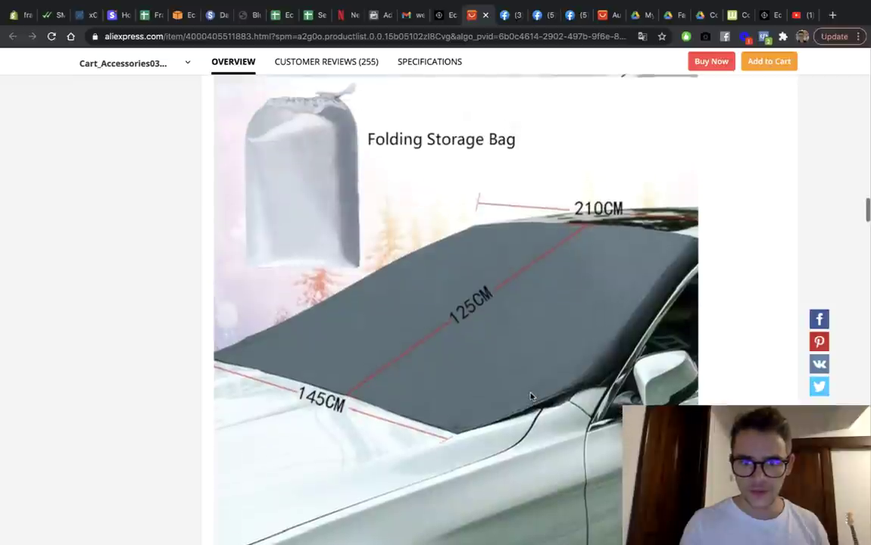
scroll(531, 397, "down", 8)
scroll(530, 397, "down", 15)
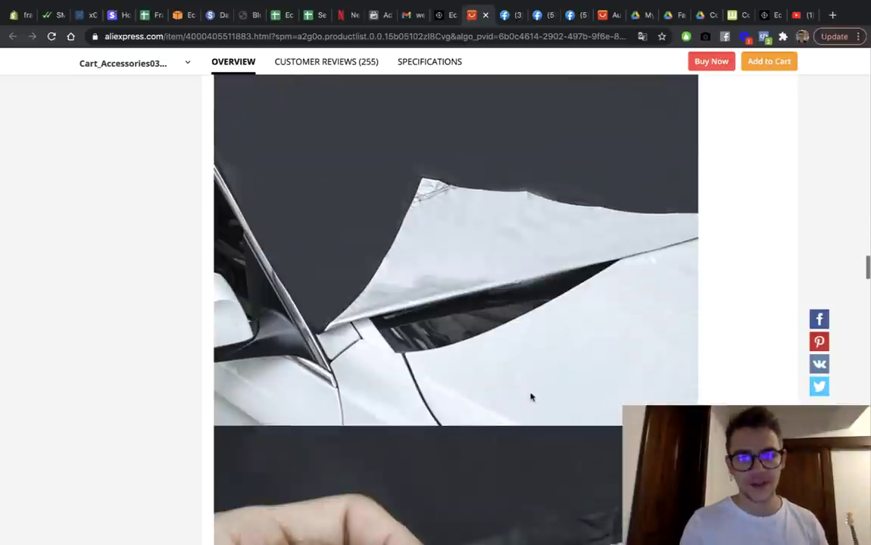
Step: Examine the star rating breakdown and the first customer reviews of the windshield cover
scroll(531, 397, "down", 4)
scroll(531, 397, "down", 3)
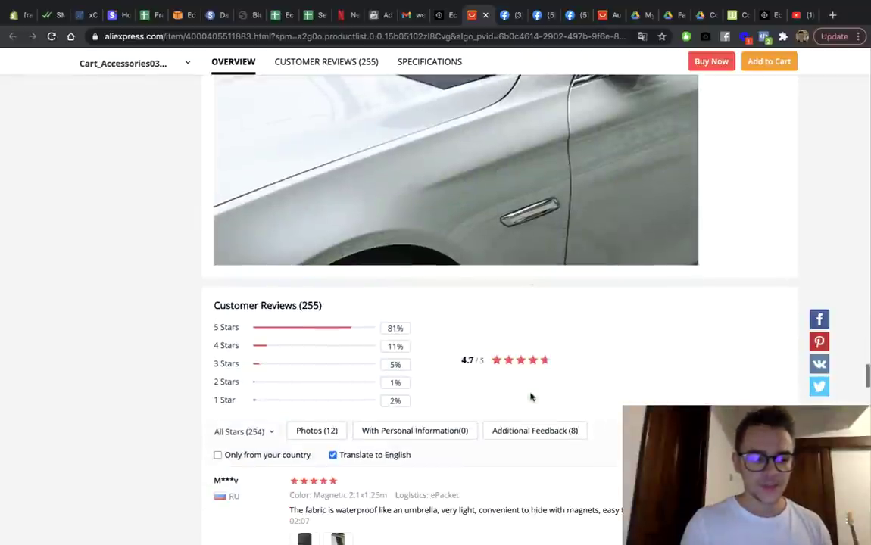
scroll(530, 397, "down", 3)
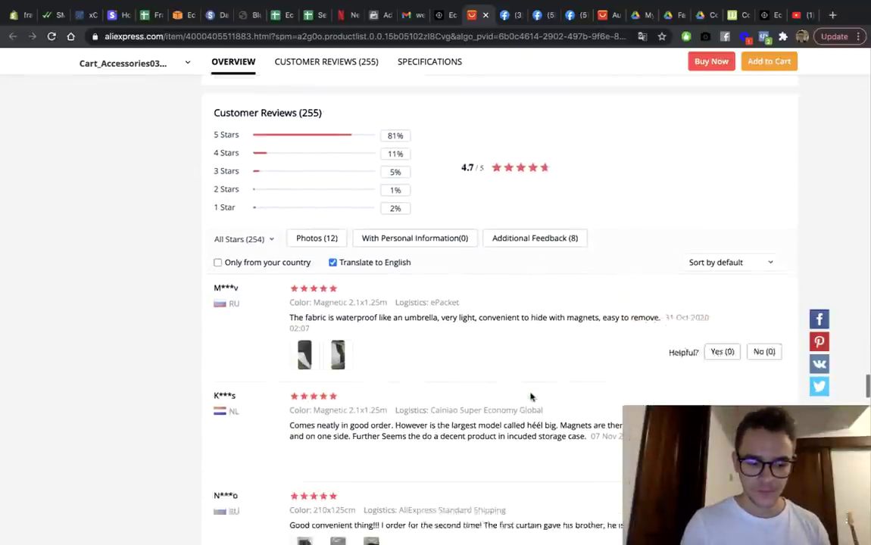
scroll(530, 389, "up", 2)
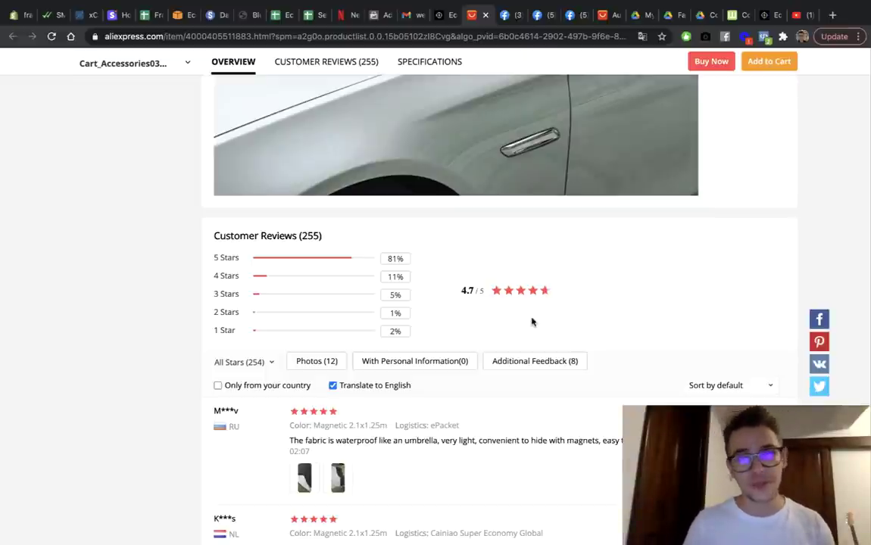
scroll(532, 322, "up", 5)
scroll(532, 322, "down", 3)
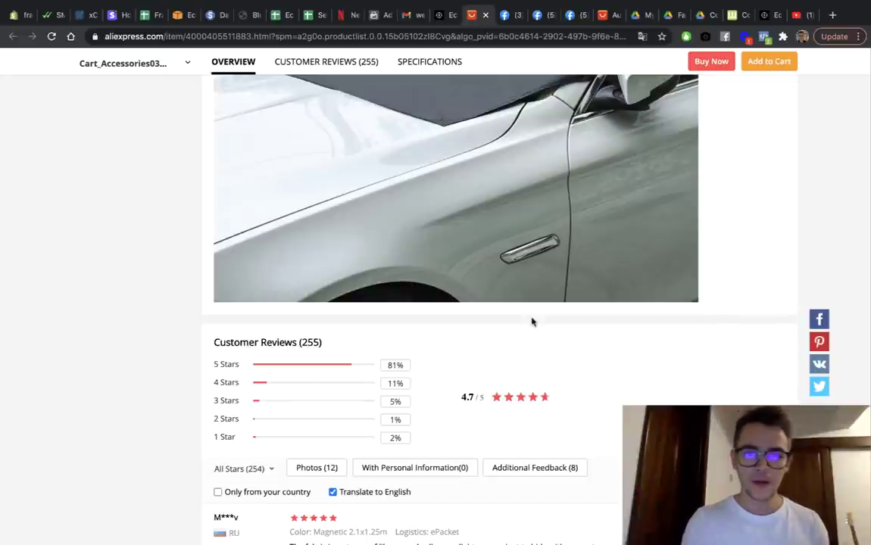
scroll(532, 321, "down", 5)
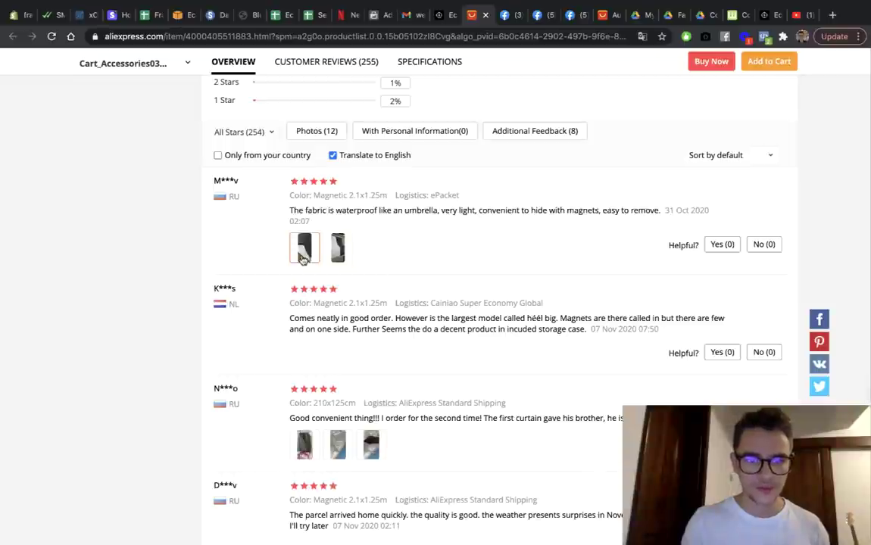
Step: View the first photo of the top customer review and all three photos of the review about ordering a second time
left_click(304, 250)
scroll(420, 319, "down", 5)
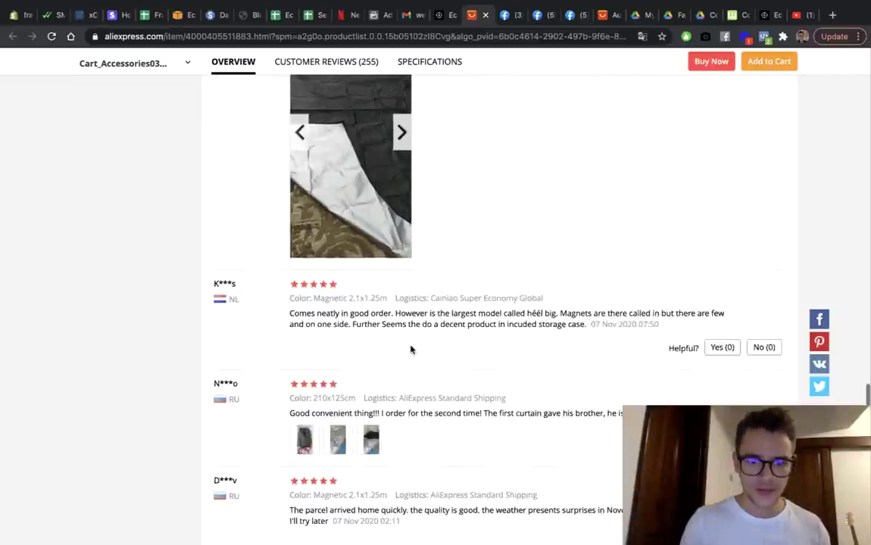
left_click(306, 322)
left_click(338, 323)
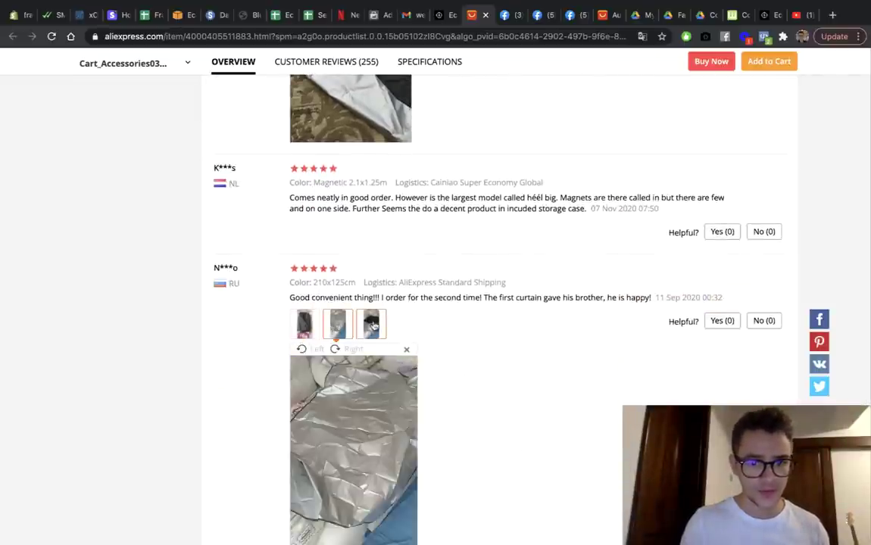
left_click(371, 324)
Step: View the customer photos in the review mentioning the holster and in the Kia Rio 4 review
scroll(373, 325, "down", 4)
scroll(372, 326, "down", 6)
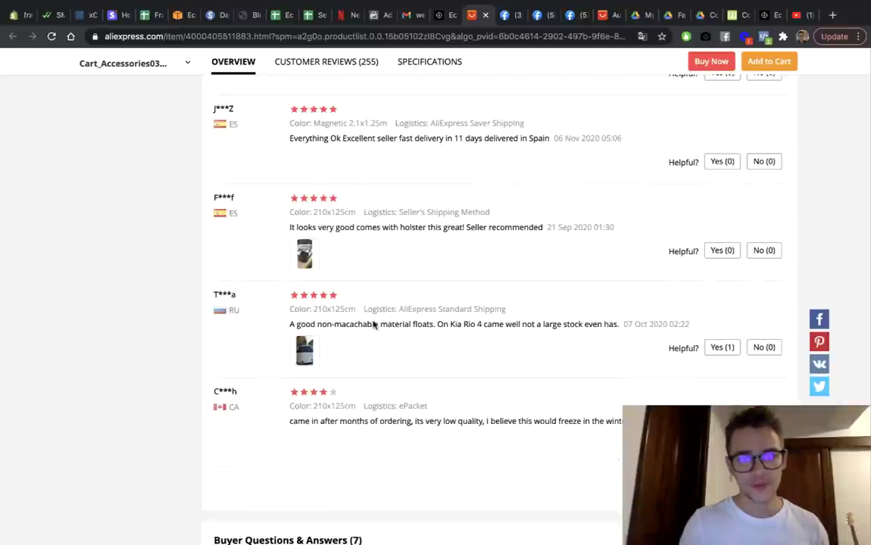
left_click(304, 254)
scroll(464, 307, "down", 2)
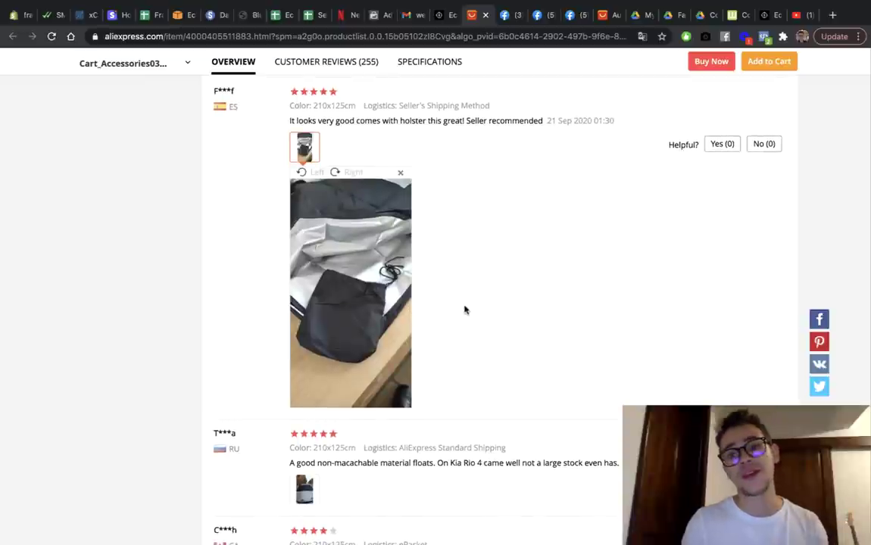
left_click(305, 490)
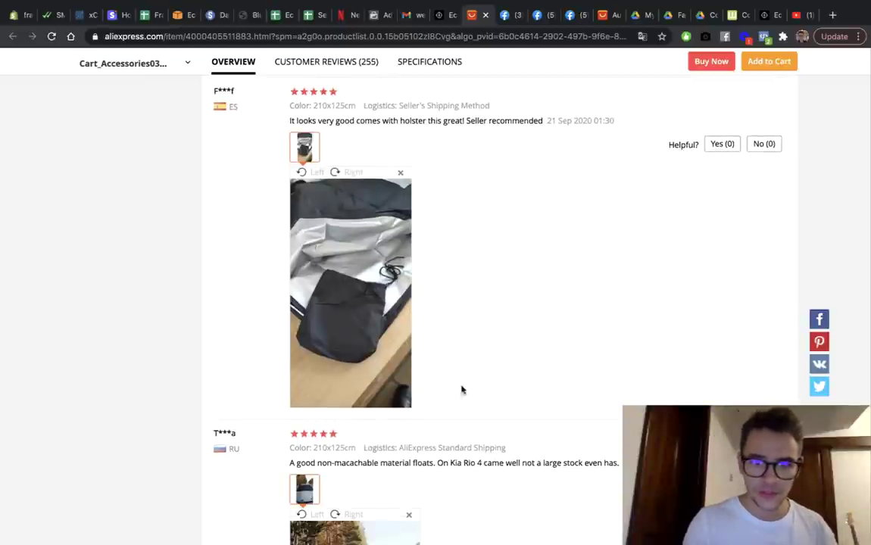
scroll(503, 364, "down", 4)
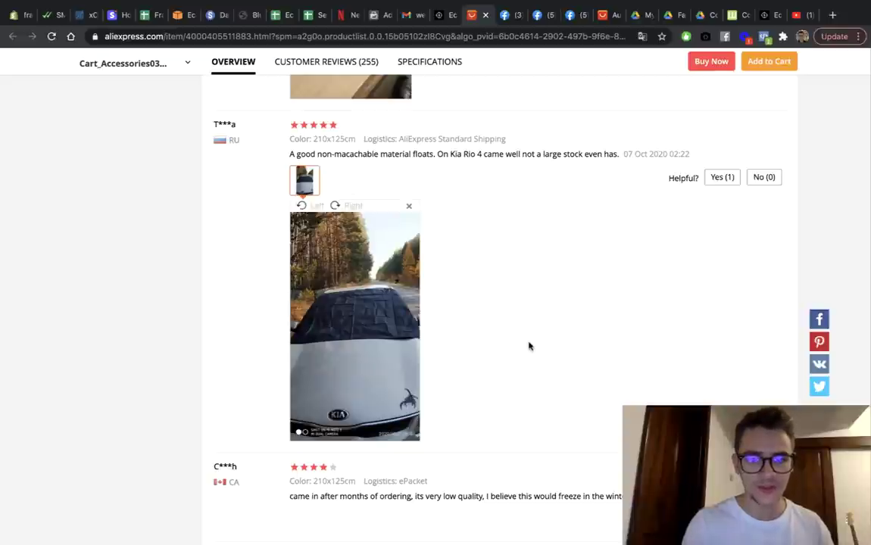
Step: Filter the customer reviews to those with photos and look through the filtered list
scroll(516, 373, "down", 1)
scroll(515, 373, "up", 6)
scroll(515, 373, "up", 8)
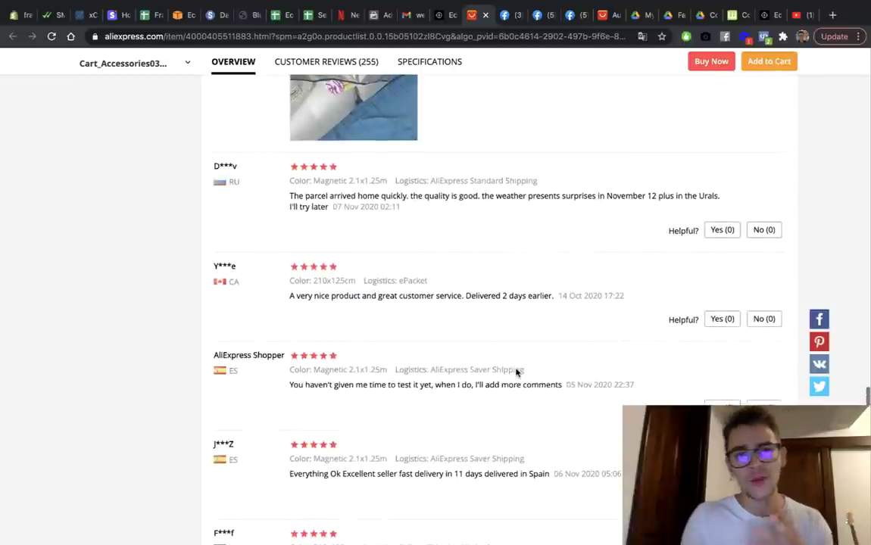
scroll(516, 372, "up", 1)
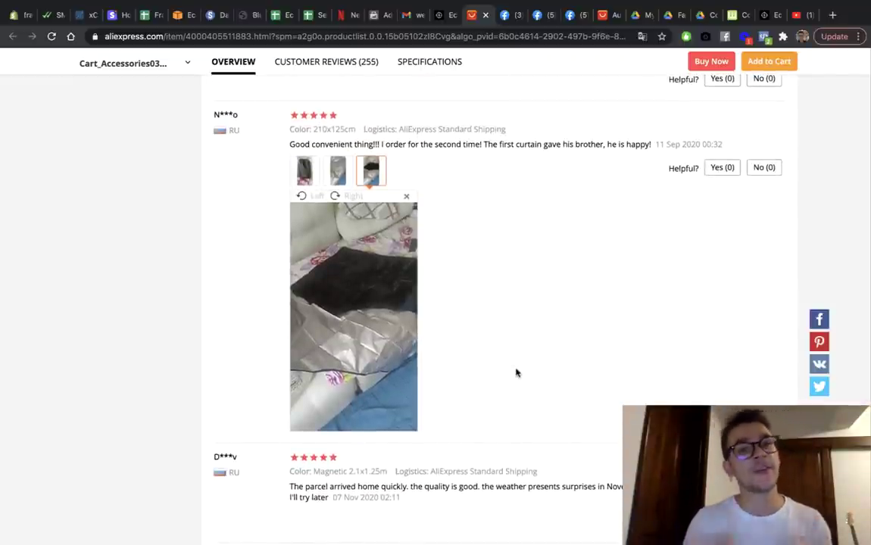
scroll(516, 372, "up", 10)
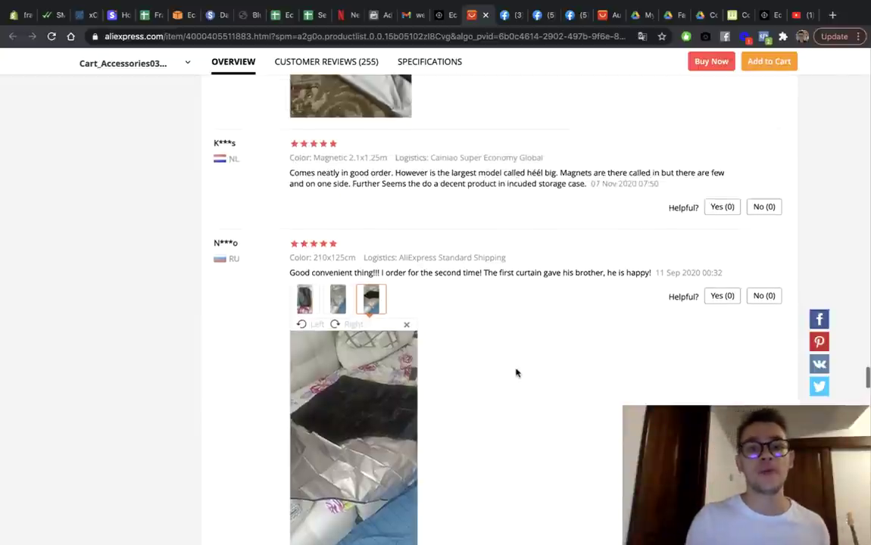
scroll(516, 372, "up", 3)
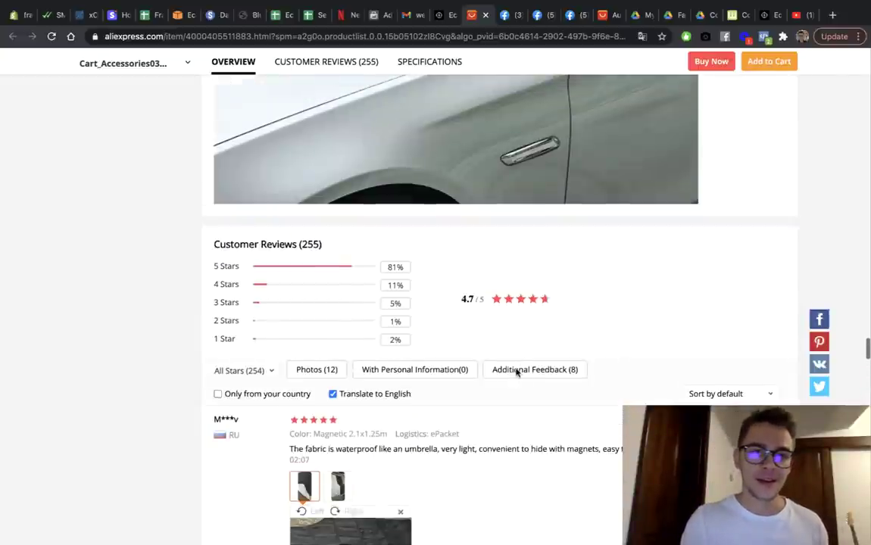
scroll(515, 373, "down", 2)
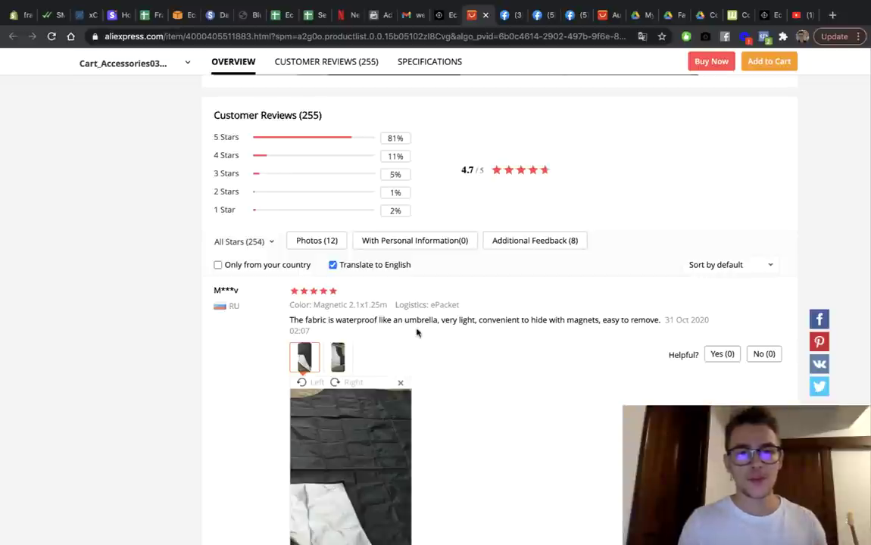
left_click(316, 241)
scroll(434, 375, "down", 2)
scroll(434, 376, "down", 10)
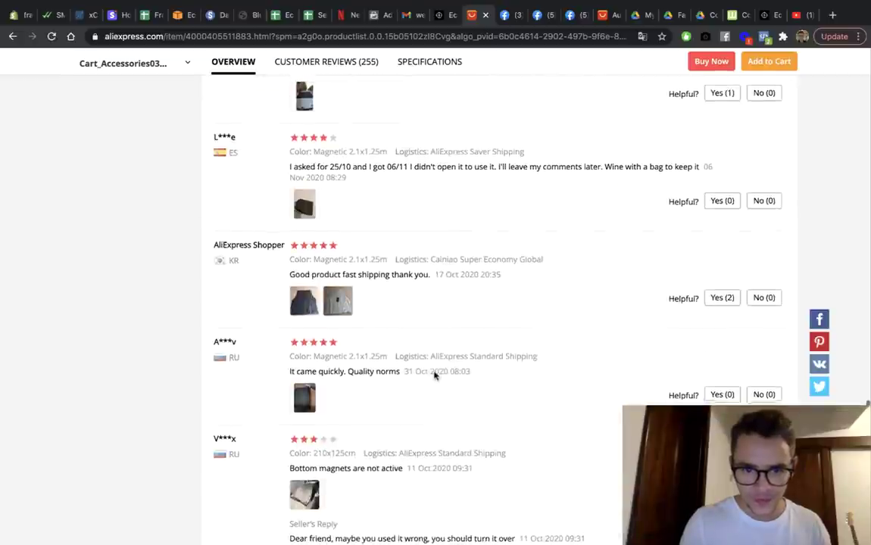
scroll(434, 375, "down", 2)
scroll(426, 350, "up", 1)
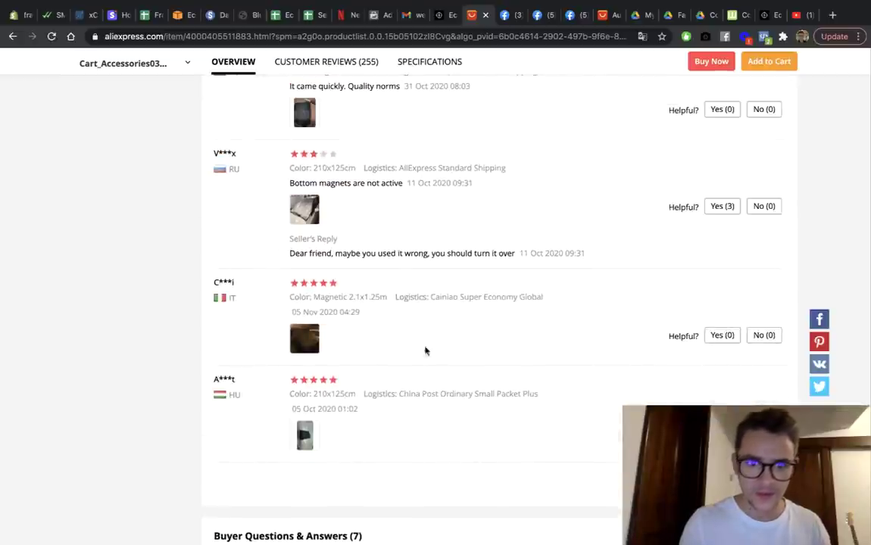
Step: View the customer photos in the three-star review about inactive bottom magnets and in the review from Italy below it
left_click(311, 213)
scroll(506, 249, "down", 3)
left_click(305, 433)
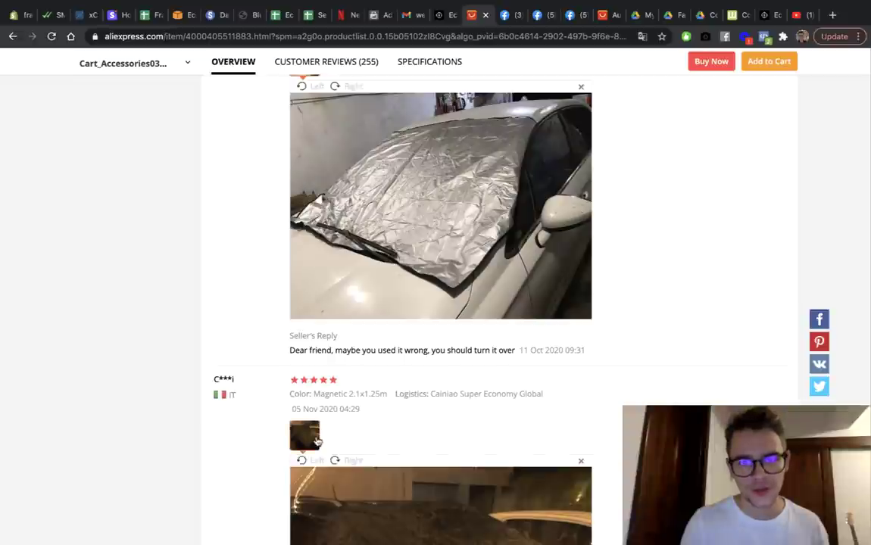
scroll(519, 426, "down", 1)
scroll(519, 426, "down", 2)
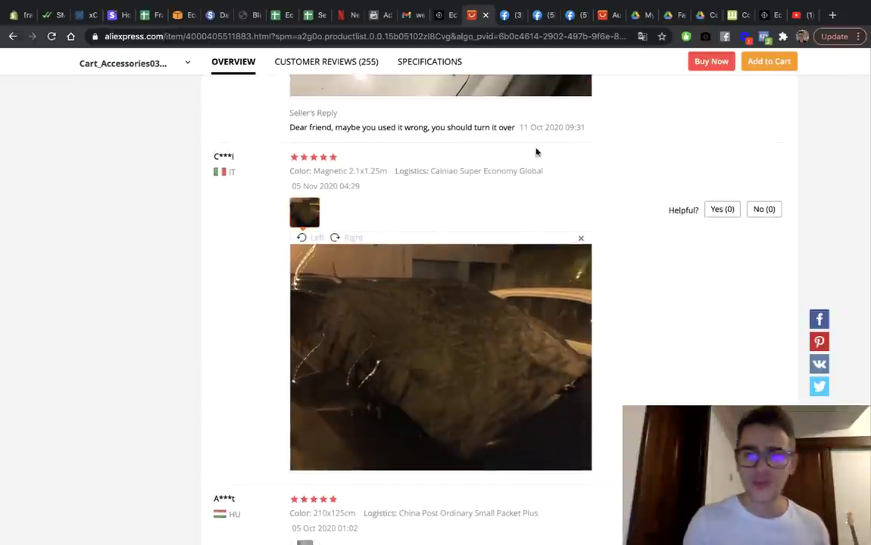
scroll(542, 401, "up", 10)
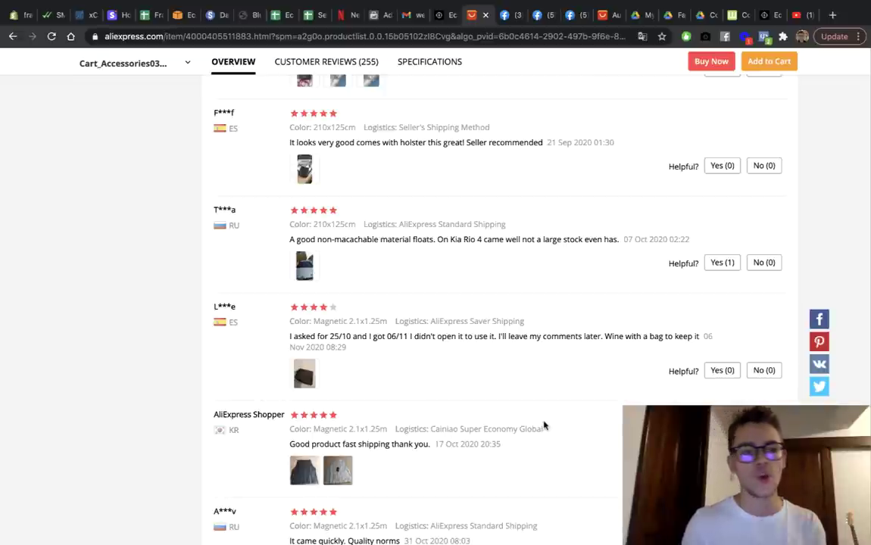
scroll(544, 424, "up", 3)
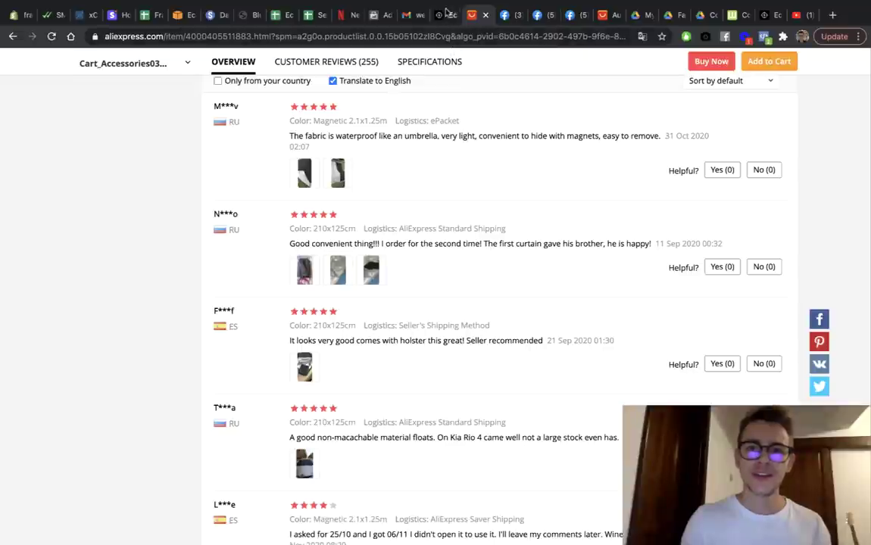
Step: Switch to the Miyainhouse video ad on Facebook and open the product link in its description
left_click(506, 15)
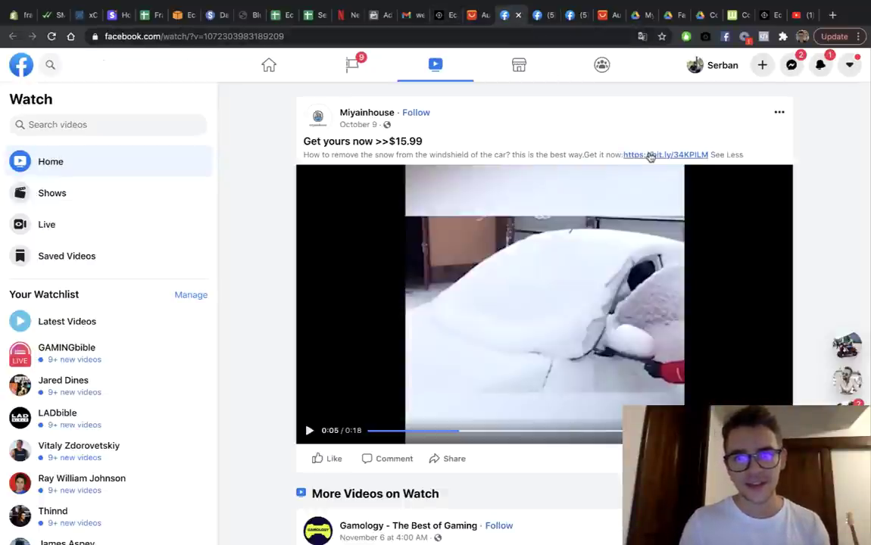
left_click(640, 155)
left_click(672, 156)
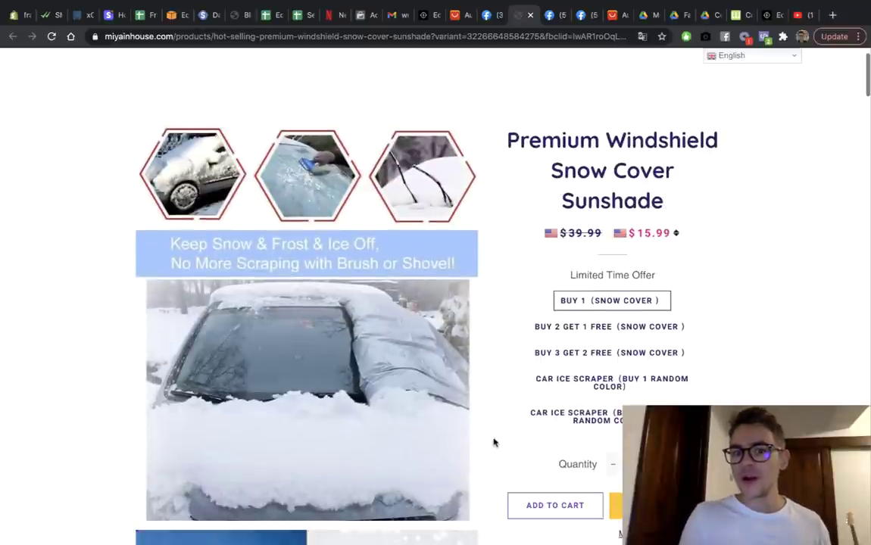
Step: Look through the opening images and product description on the Miyainhouse snow cover page, magnifying the "Is this you?" image
scroll(493, 442, "down", 3)
scroll(493, 443, "down", 6)
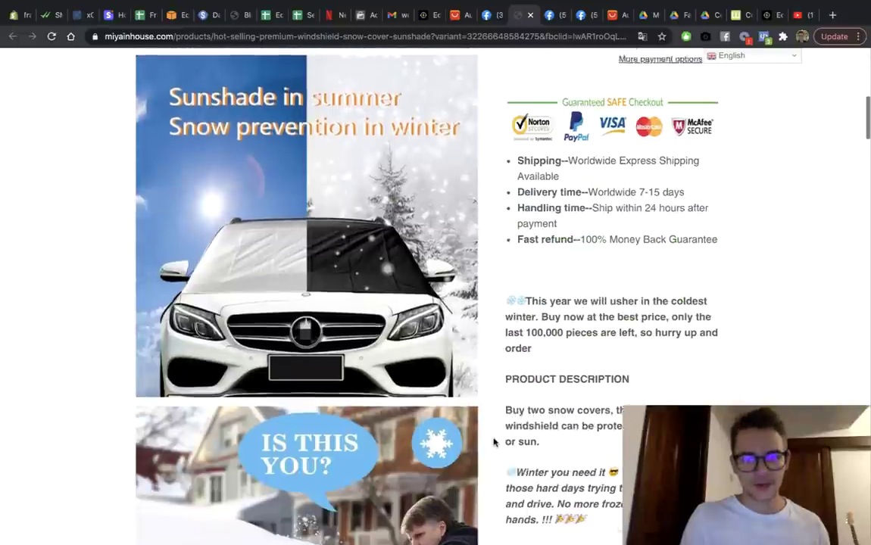
scroll(493, 442, "down", 1)
scroll(493, 442, "down", 1)
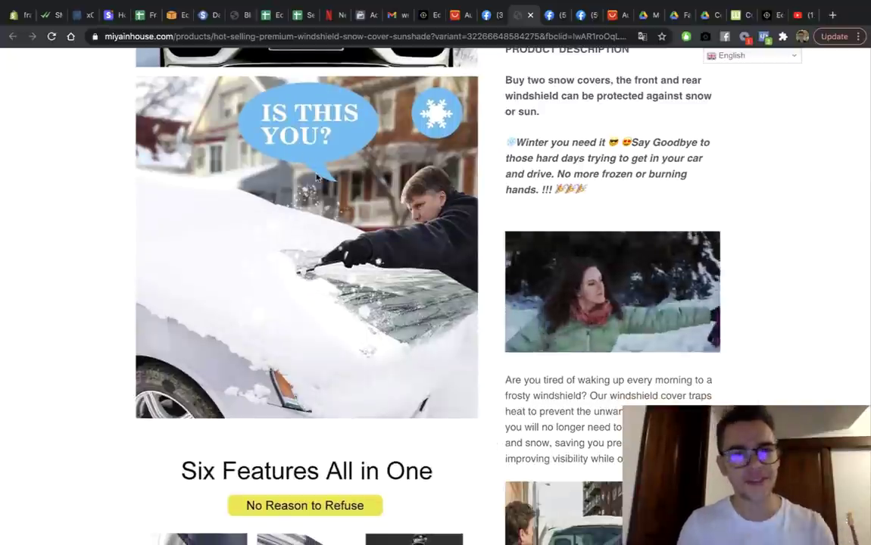
scroll(317, 174, "up", 5, "ctrl")
scroll(318, 174, "up", 2)
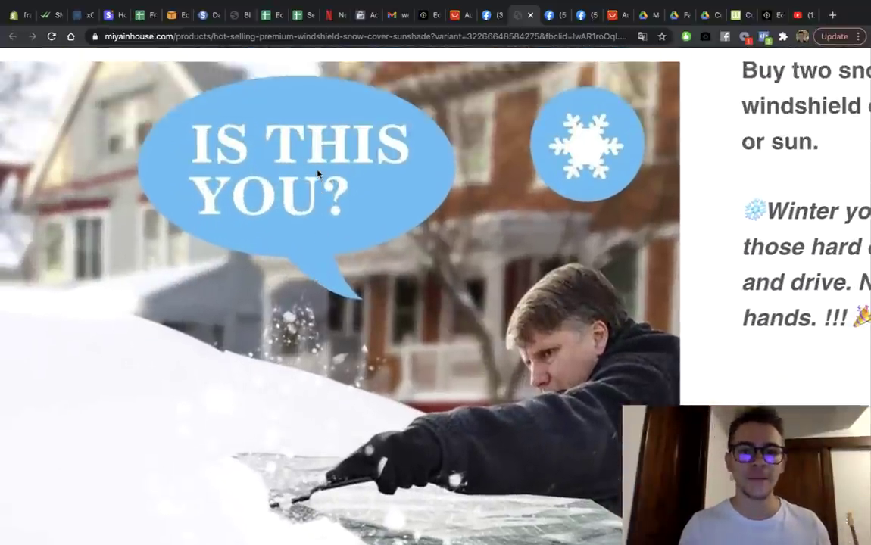
scroll(317, 174, "down", 5, "ctrl")
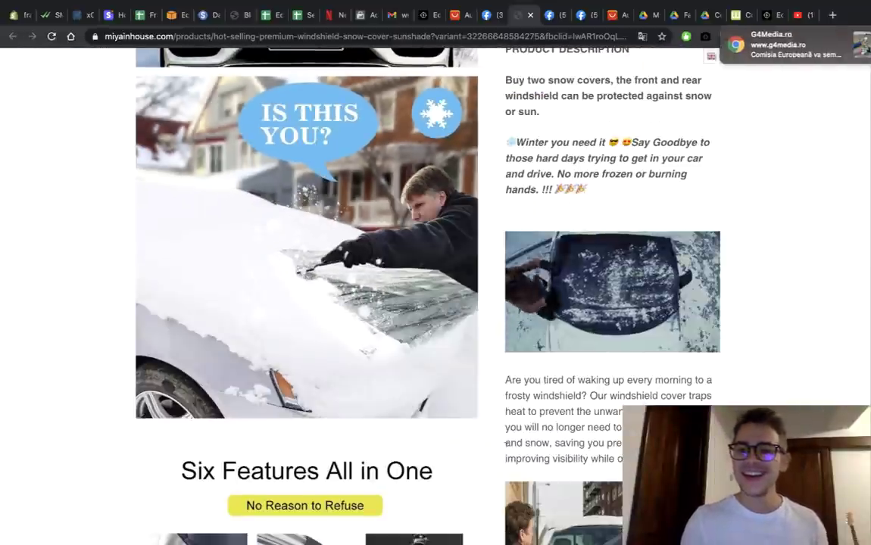
scroll(397, 399, "down", 2)
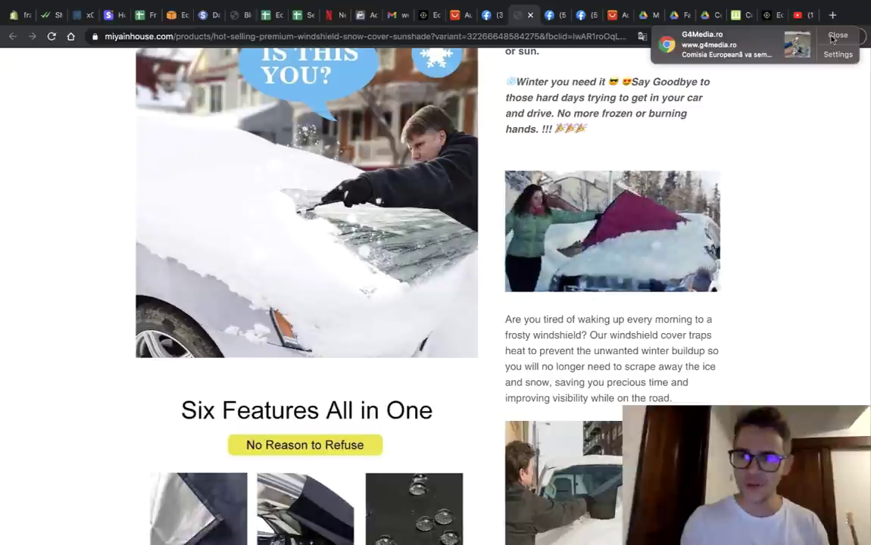
scroll(620, 302, "down", 5)
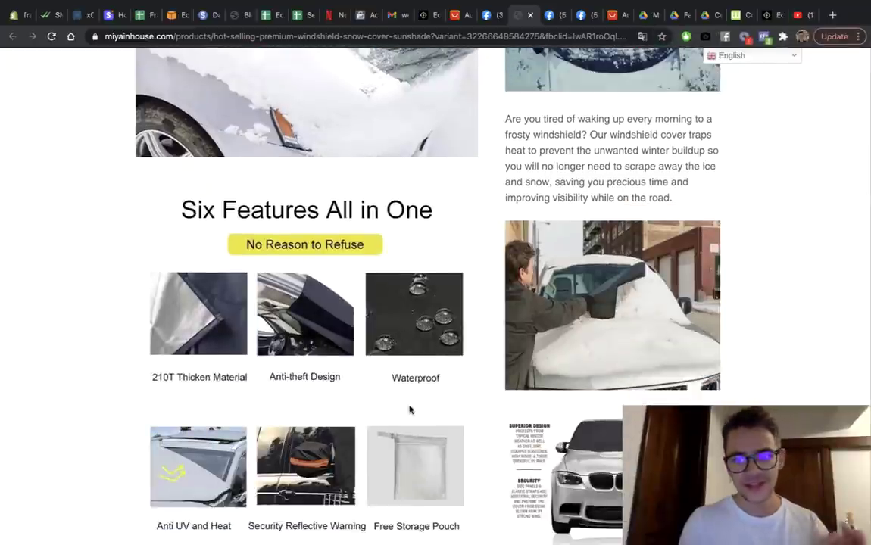
Step: Examine the feature, all-weather and multi-purpose images on the product page, including a close view of the pigeon on the cover
scroll(410, 409, "down", 3)
scroll(409, 409, "down", 4)
scroll(410, 409, "down", 13)
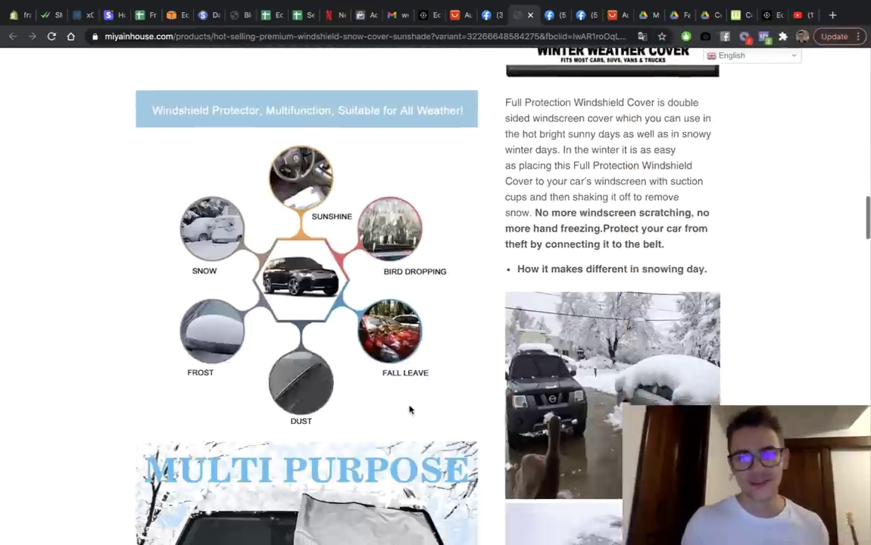
scroll(409, 409, "down", 5)
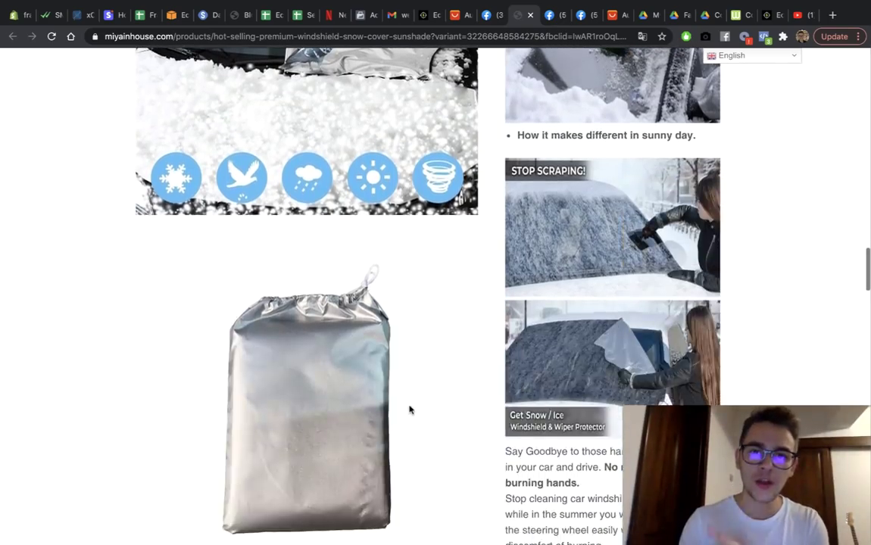
scroll(409, 409, "up", 7)
scroll(313, 322, "up", 5)
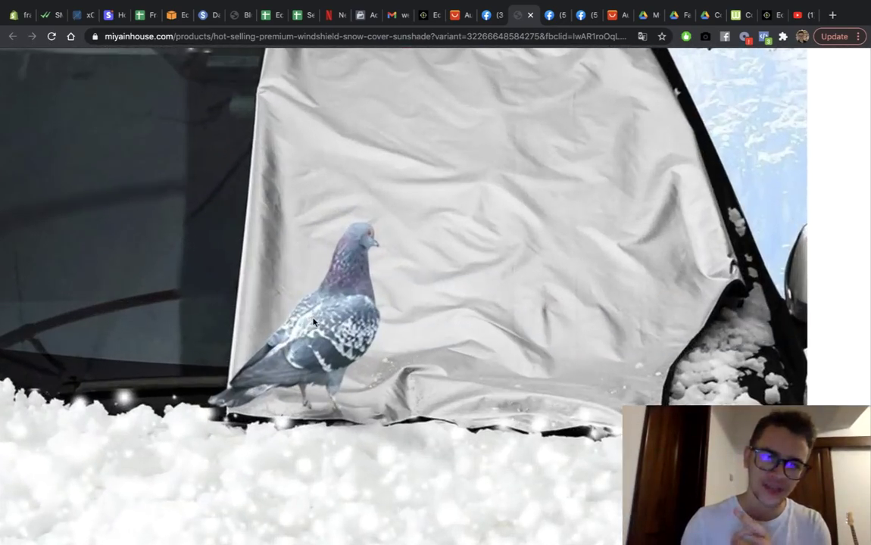
scroll(312, 321, "down", 5)
scroll(595, 370, "down", 5)
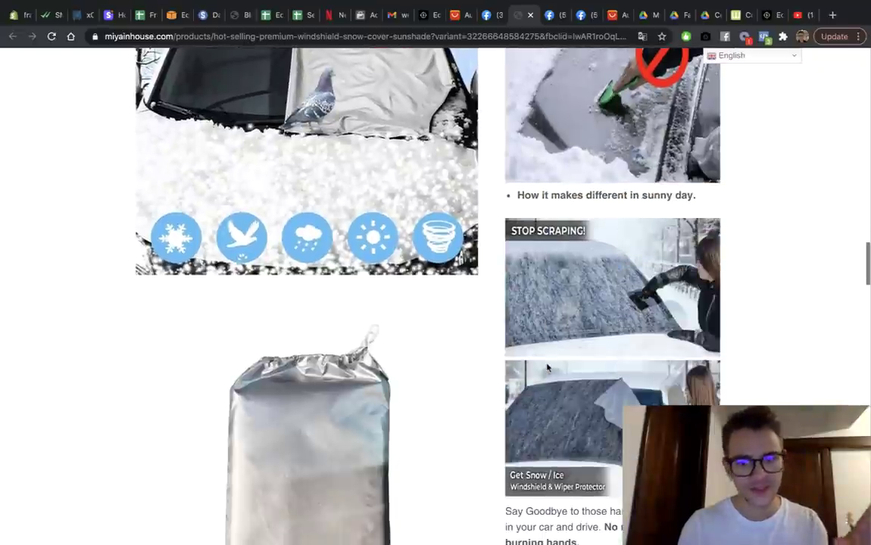
Step: Review the storage pouch image, the cover's size diagram and the accompanying description text
scroll(547, 367, "down", 4)
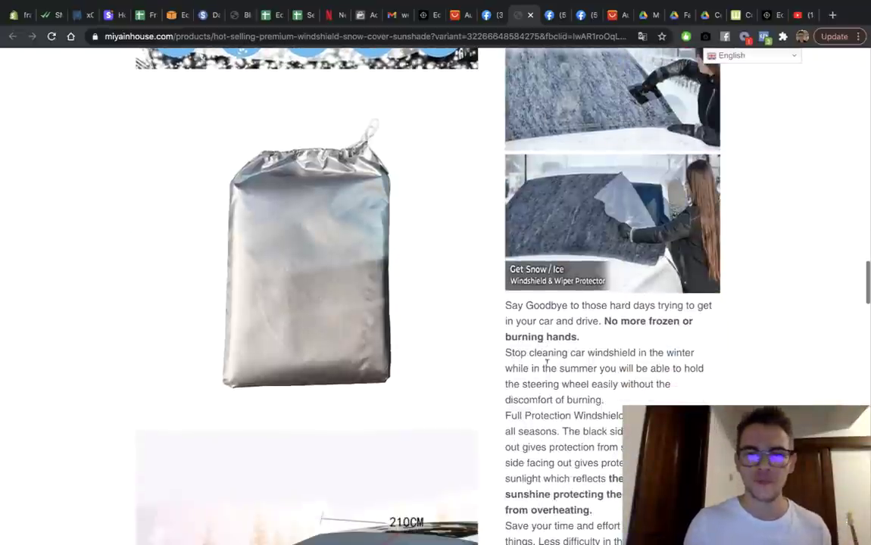
scroll(546, 363, "down", 5)
scroll(546, 364, "down", 4)
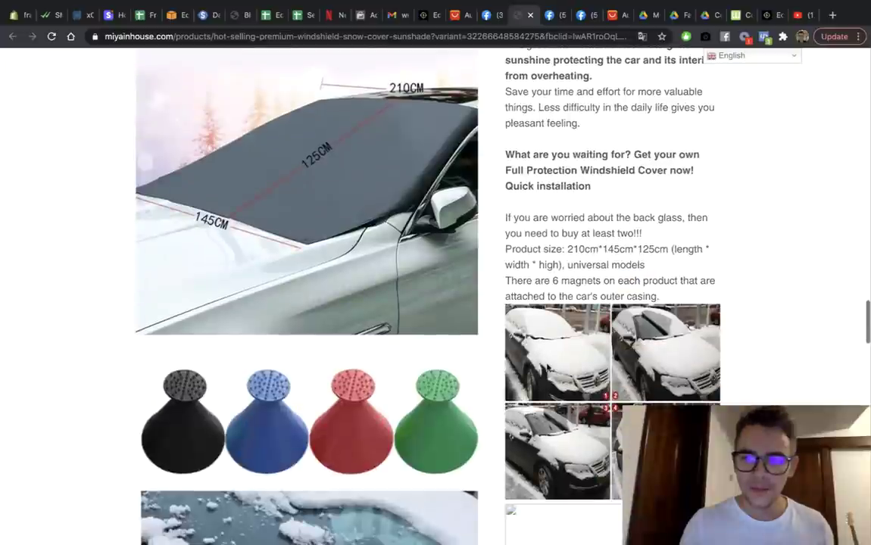
scroll(547, 367, "down", 2)
scroll(546, 365, "up", 4)
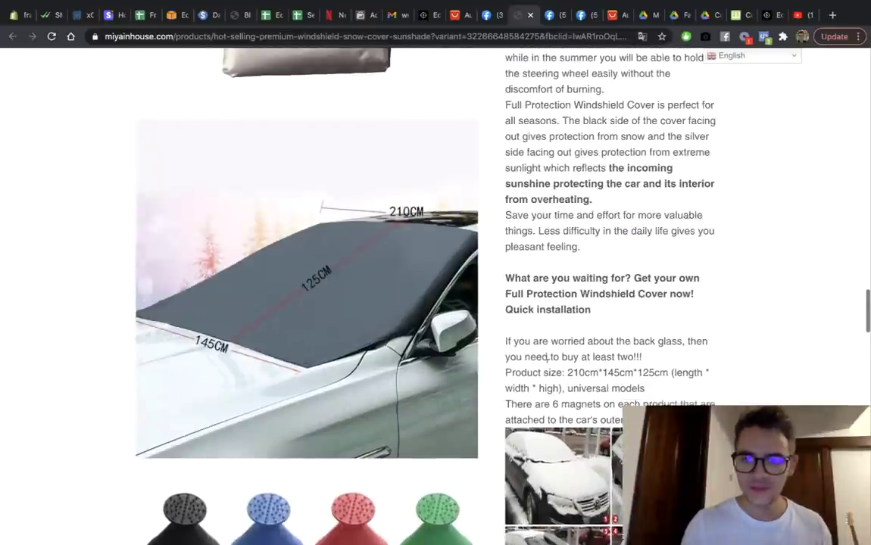
Step: Review the ice scraper section, the guarantee text and the related products at the end of the page
scroll(546, 365, "down", 14)
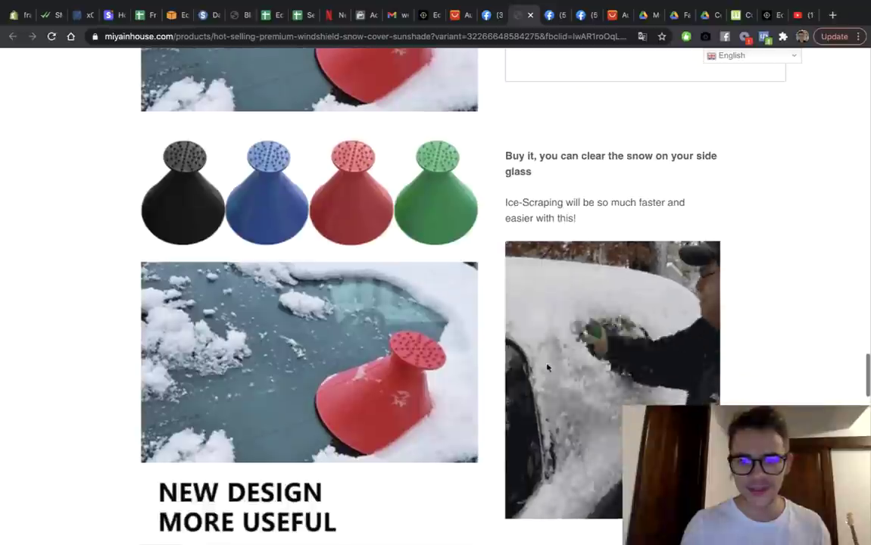
scroll(547, 368, "down", 8)
scroll(547, 365, "down", 8)
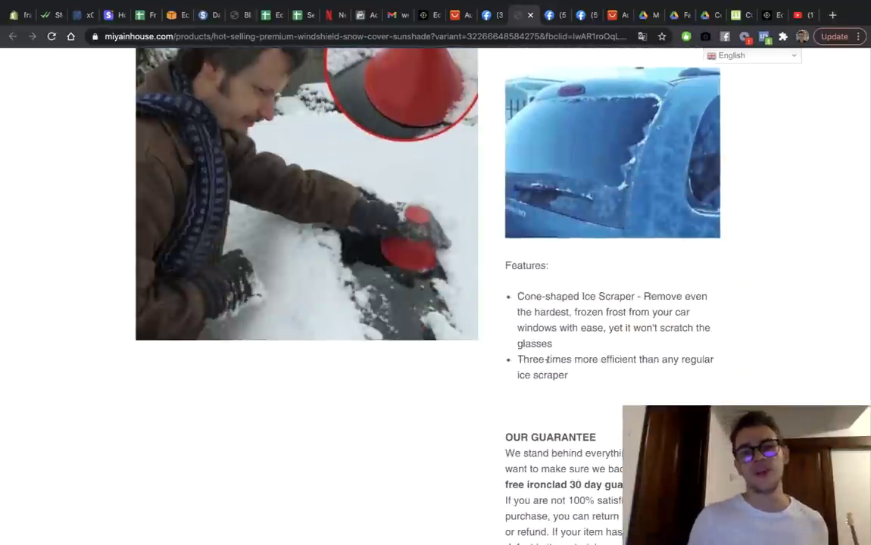
scroll(547, 365, "down", 12)
scroll(548, 367, "up", 5)
scroll(548, 368, "down", 6)
scroll(547, 369, "down", 3)
scroll(548, 368, "up", 2)
scroll(547, 368, "up", 4)
scroll(547, 369, "up", 3)
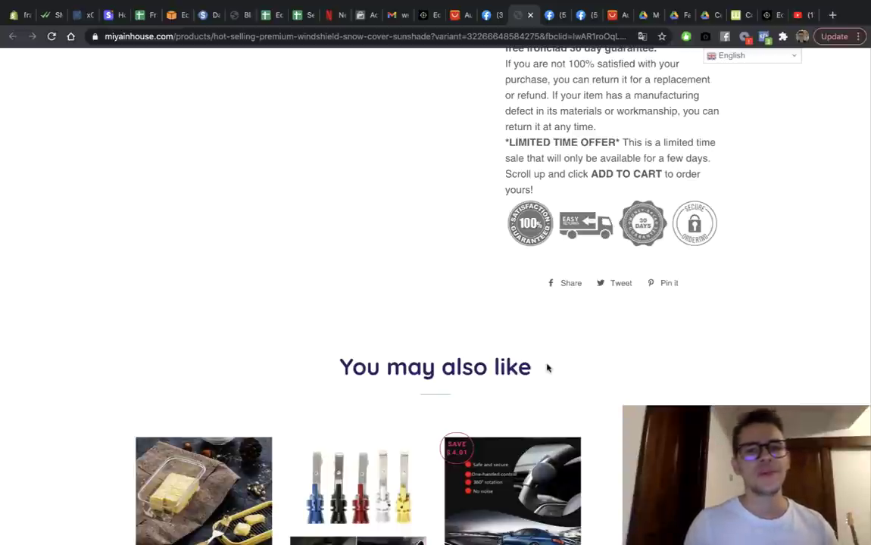
Step: Return to the start of the product page and look over the main image, price and limited-time offer options
scroll(548, 368, "up", 15)
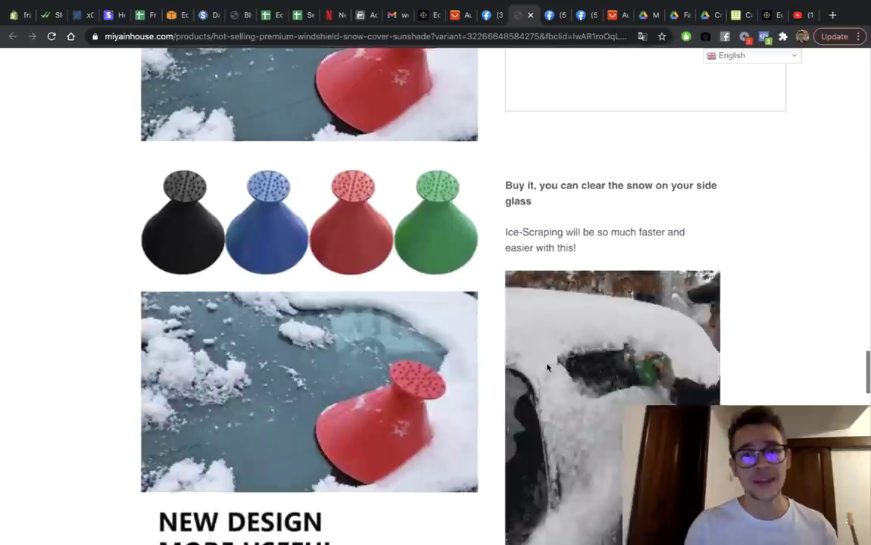
scroll(548, 368, "up", 15)
scroll(546, 365, "up", 15)
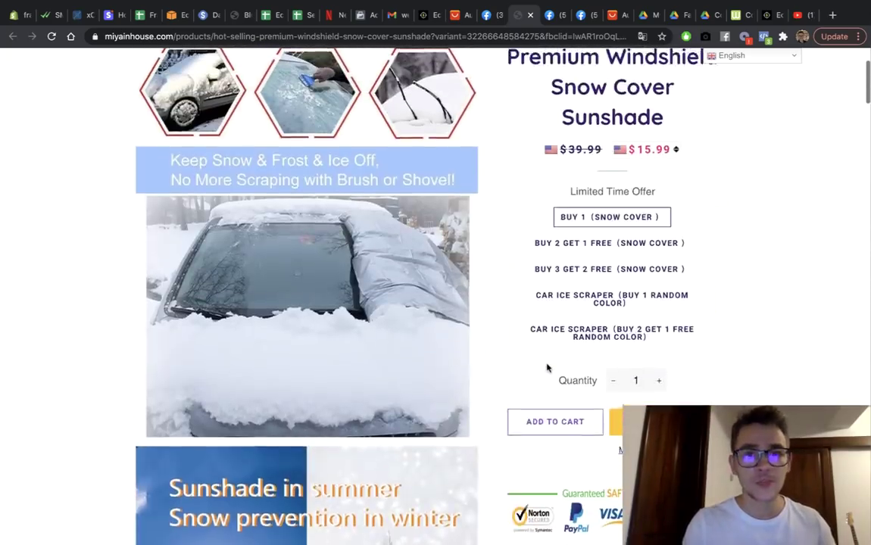
scroll(547, 368, "up", 4)
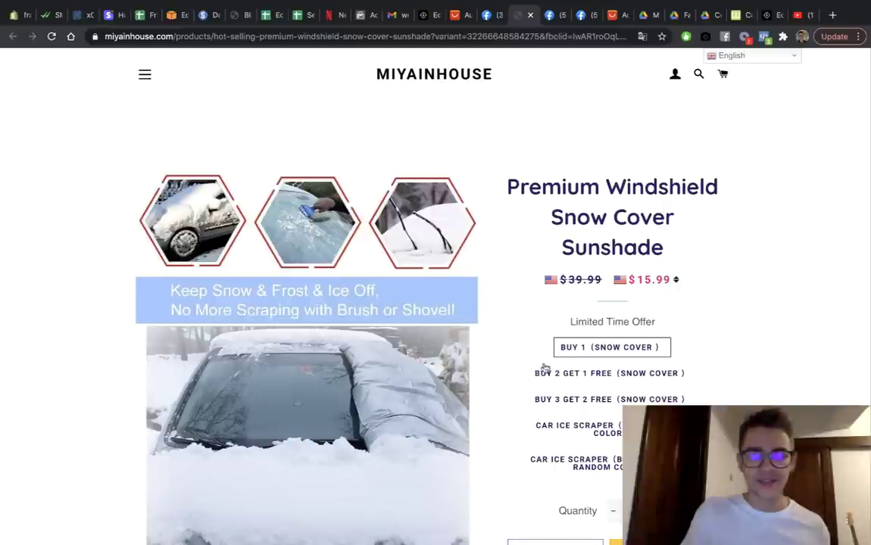
scroll(324, 354, "down", 2)
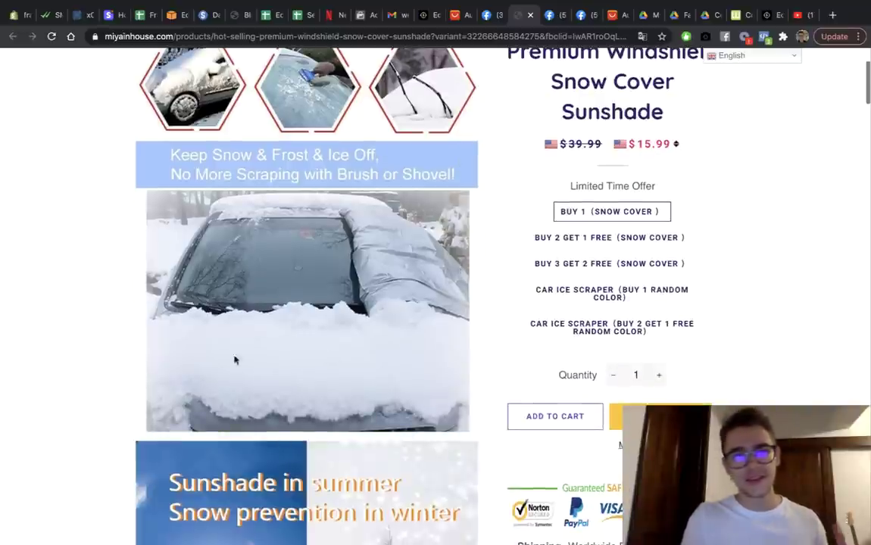
scroll(378, 320, "up", 1)
scroll(378, 320, "up", 2)
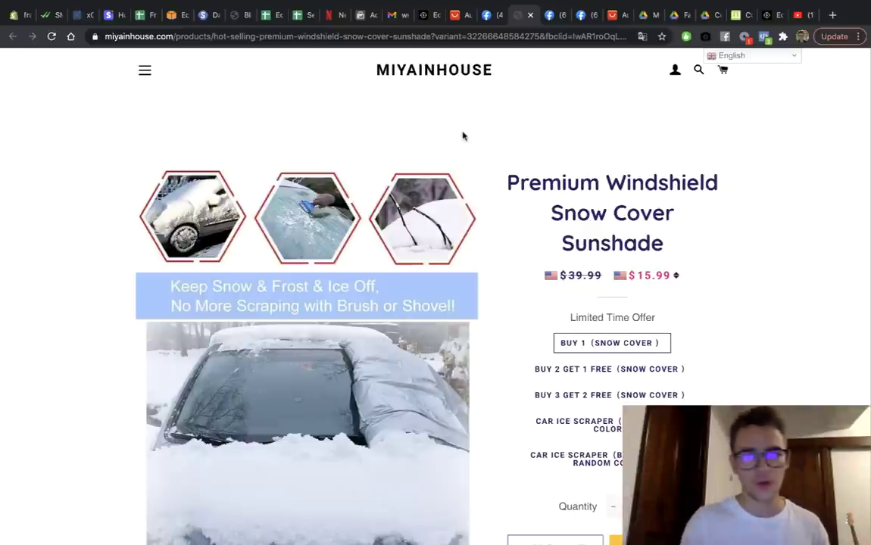
Step: Skim the whole product page once more down to the related products, and return to the price and offer options
scroll(464, 137, "down", 10)
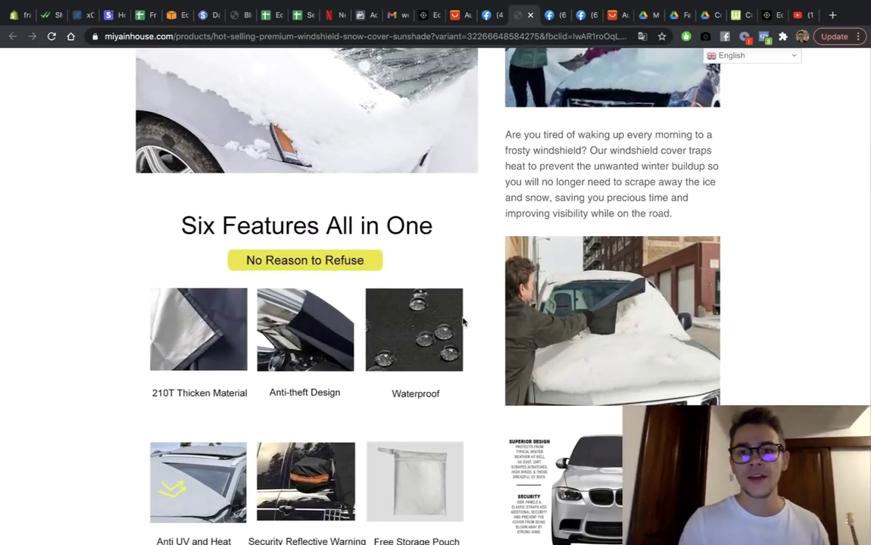
scroll(463, 321, "down", 10)
scroll(463, 322, "down", 10)
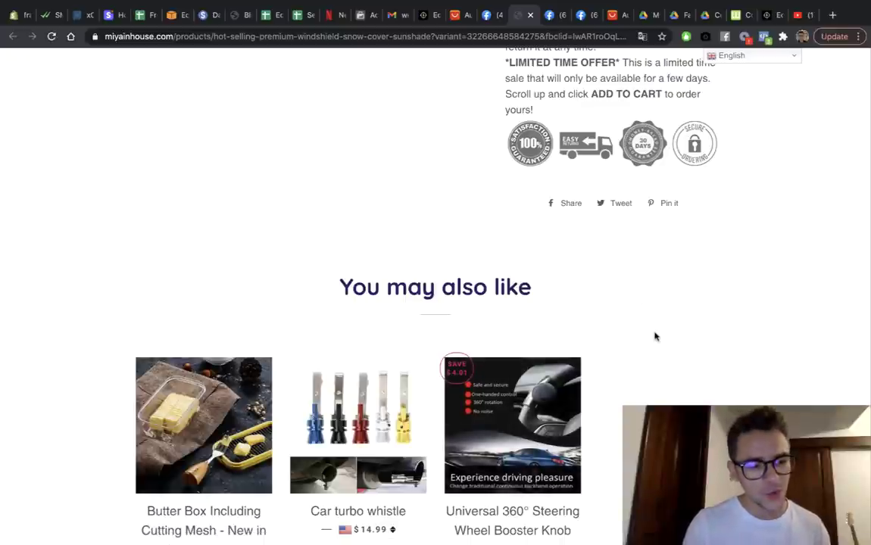
scroll(623, 394, "up", 20)
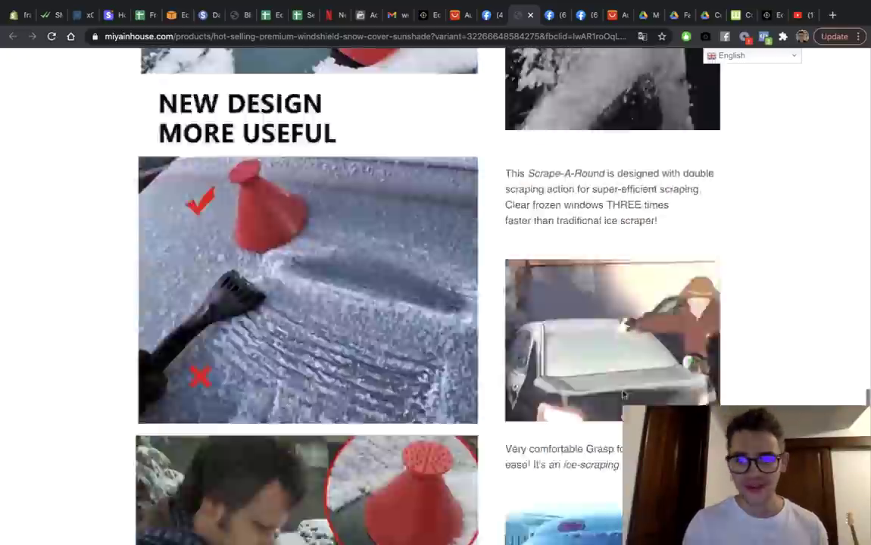
scroll(623, 393, "up", 4)
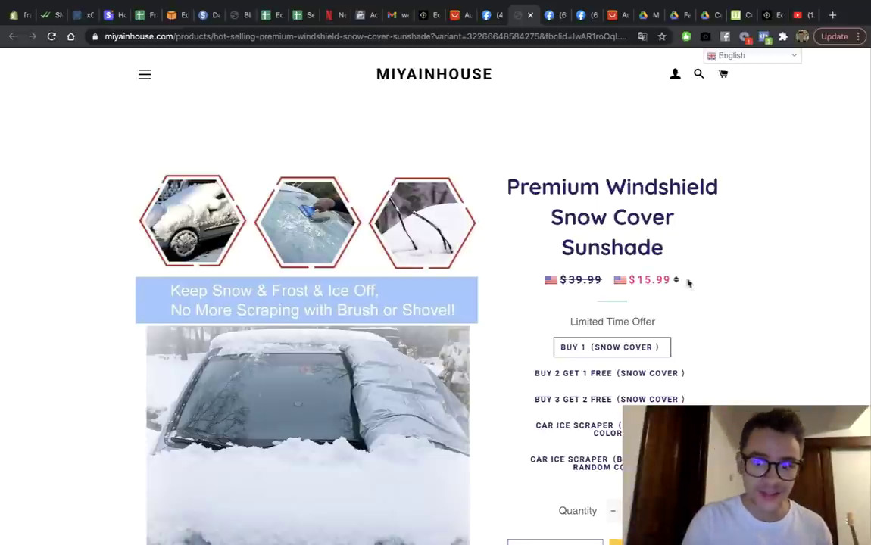
scroll(699, 284, "down", 1)
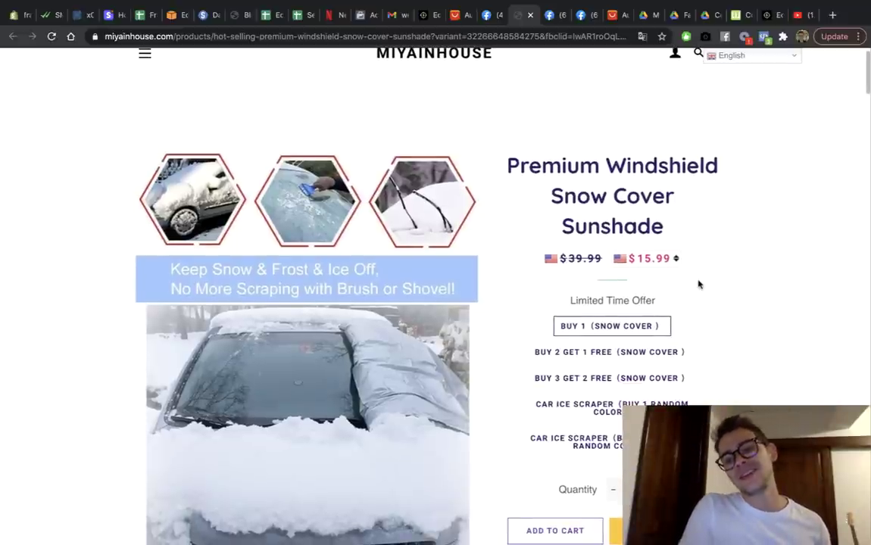
scroll(698, 284, "down", 2)
scroll(699, 284, "up", 1)
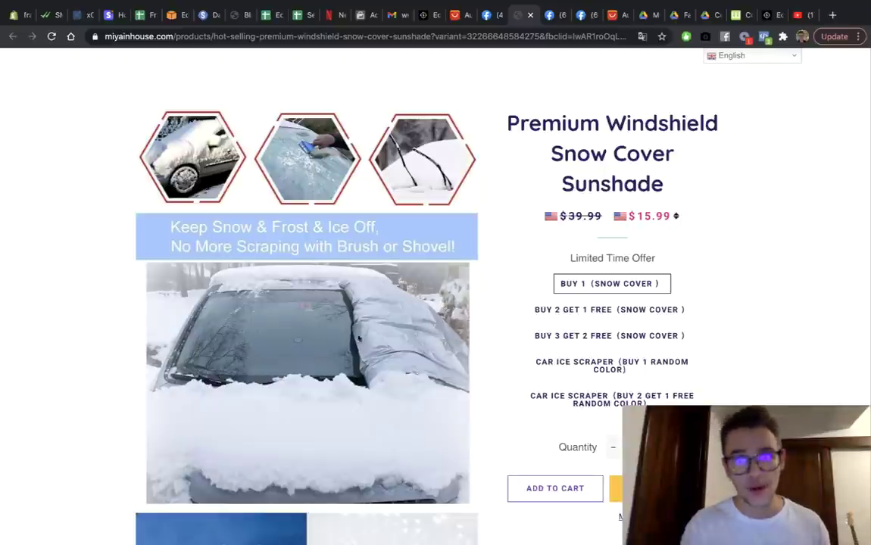
Step: Compare the prices of the "Buy 1" and "Buy 2 Get 1 Free" snow cover offers, ending on "Buy 1"
left_click(580, 311)
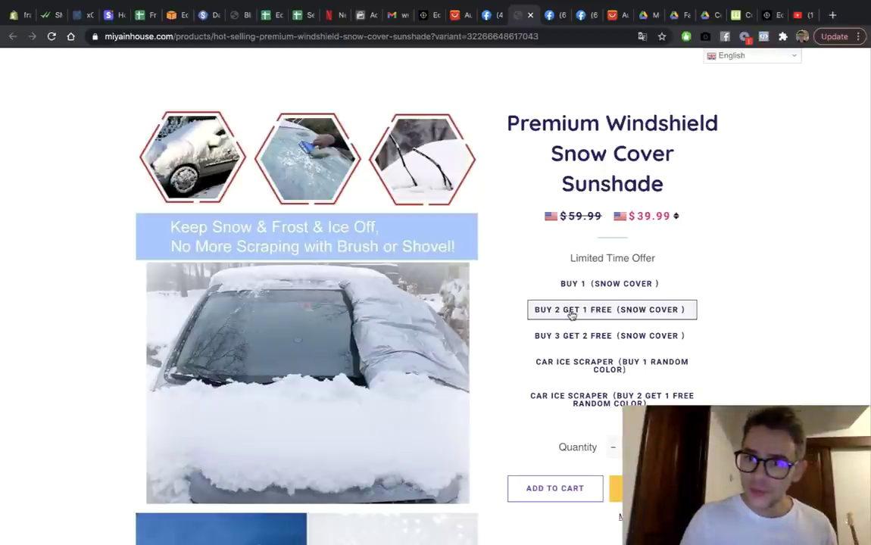
left_click(610, 285)
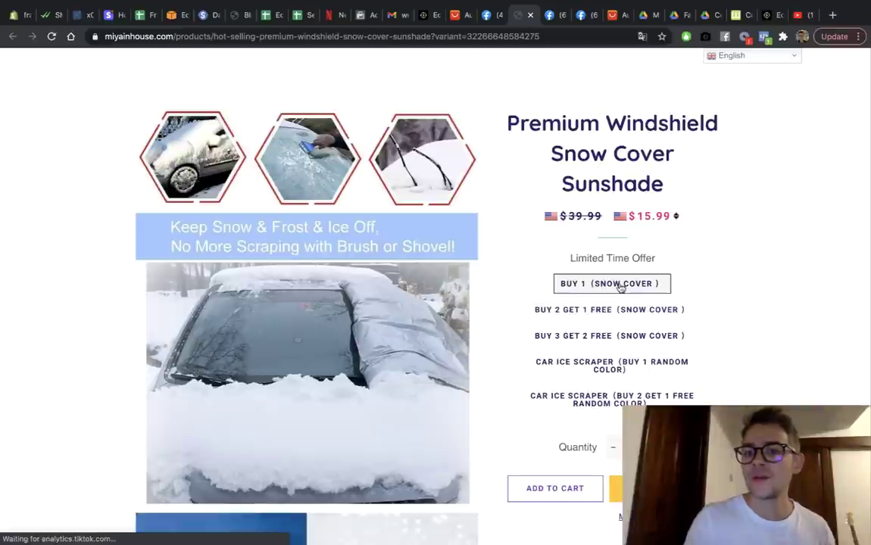
left_click(599, 311)
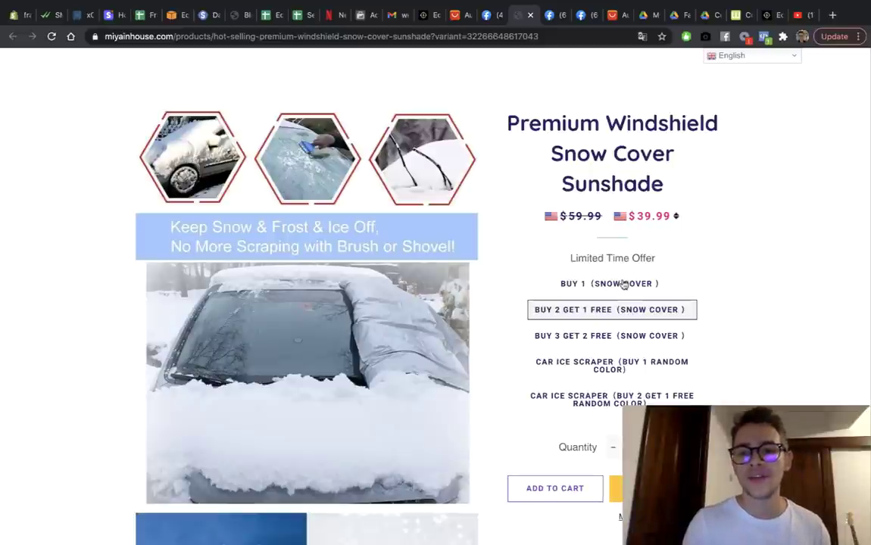
left_click(606, 284)
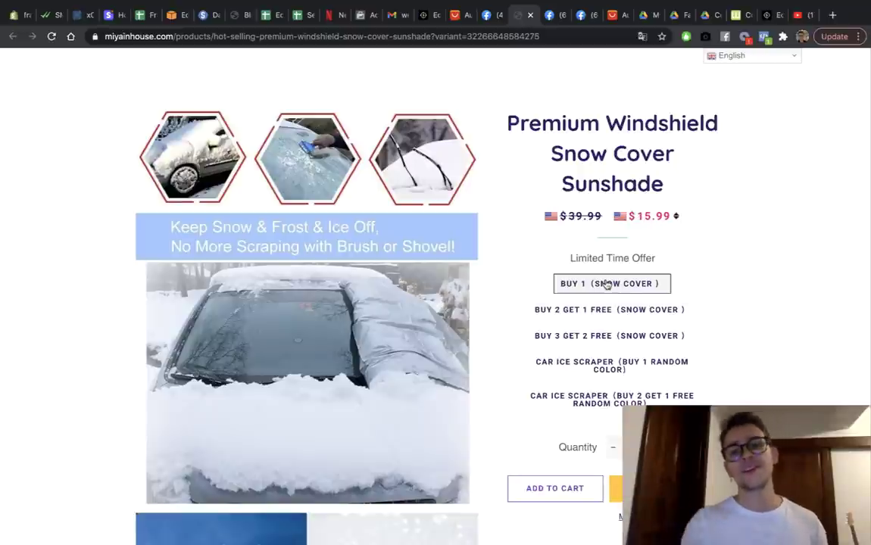
left_click(649, 309)
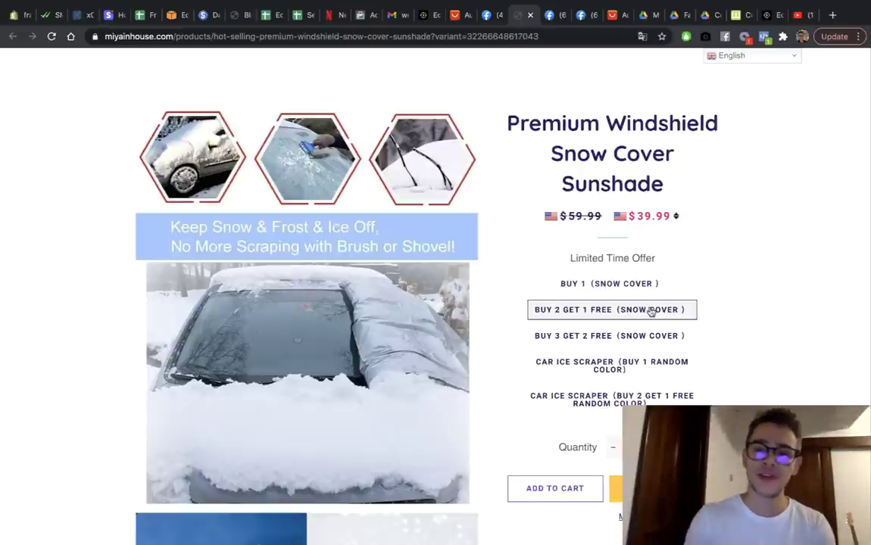
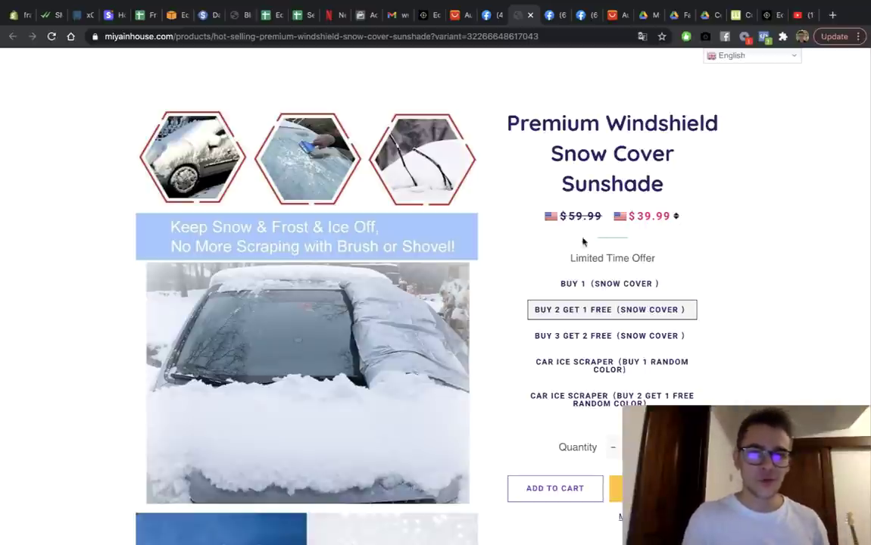
left_click(598, 283)
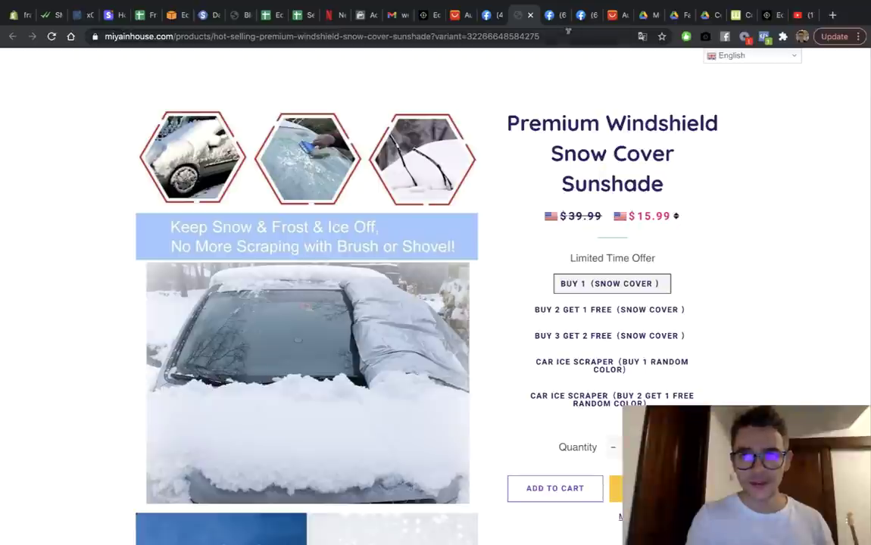
Step: Check the AliExpress listing of the magnetic windshield cover for its price, shipping details and seller's store section
left_click(461, 15)
scroll(460, 294, "up", 20)
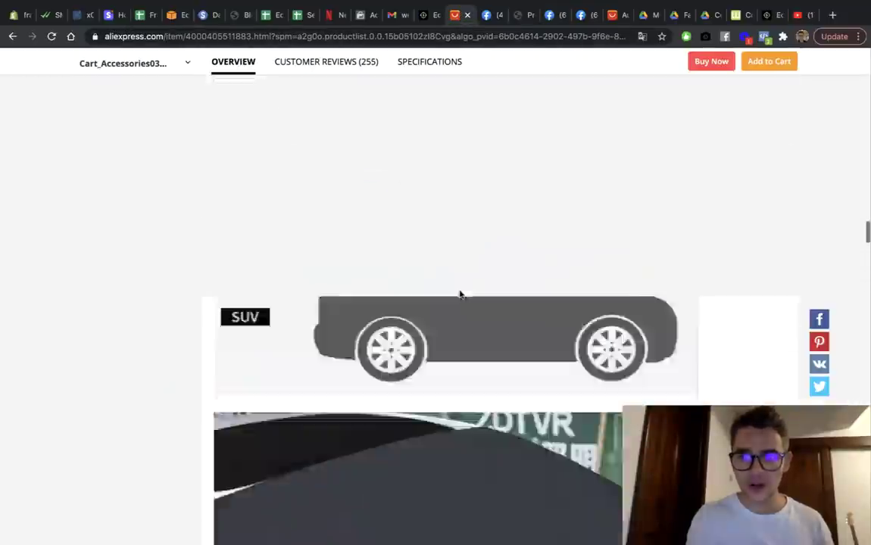
scroll(461, 296, "down", 2)
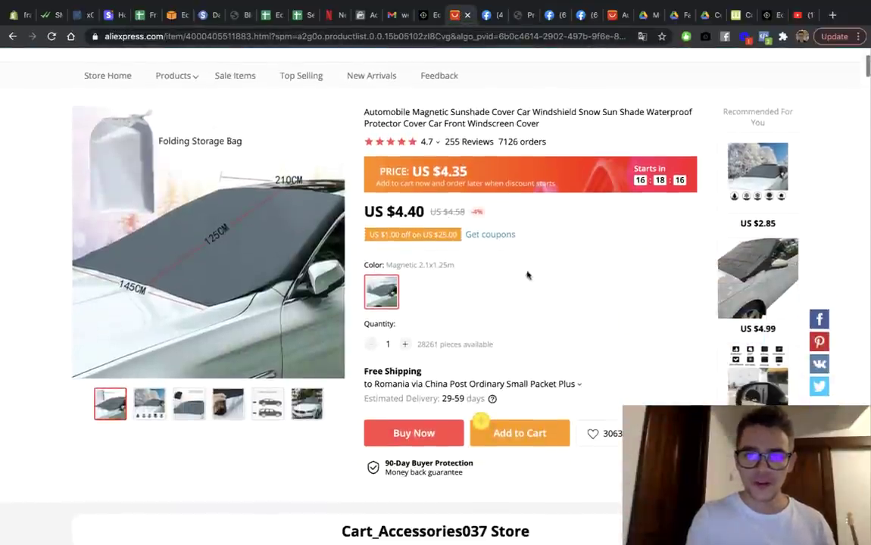
scroll(480, 245, "down", 1)
scroll(530, 303, "up", 2)
scroll(571, 314, "down", 5)
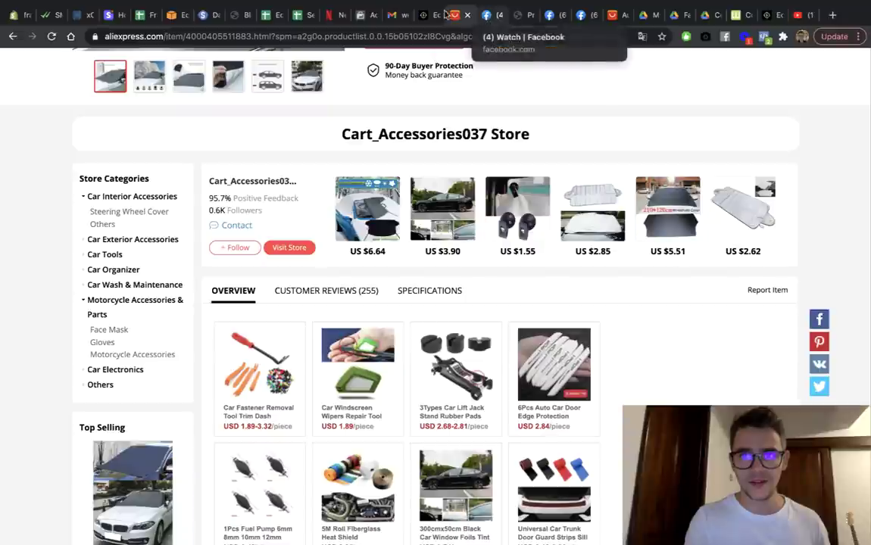
Step: Return to the competitor's product page and check the prices of the "Buy 2 Get 1 Free" and "Buy 3 Get 2 Free" snow cover offers
left_click(520, 17)
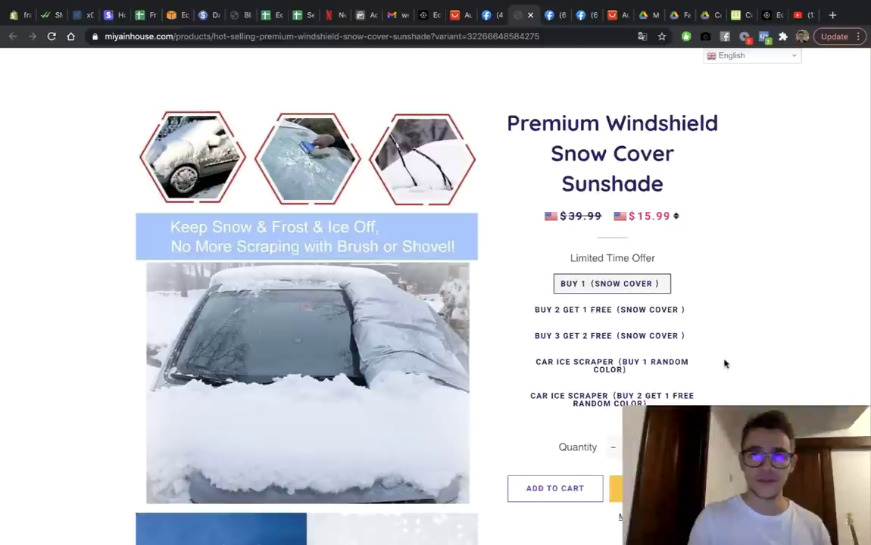
scroll(723, 363, "down", 2)
scroll(708, 302, "up", 1)
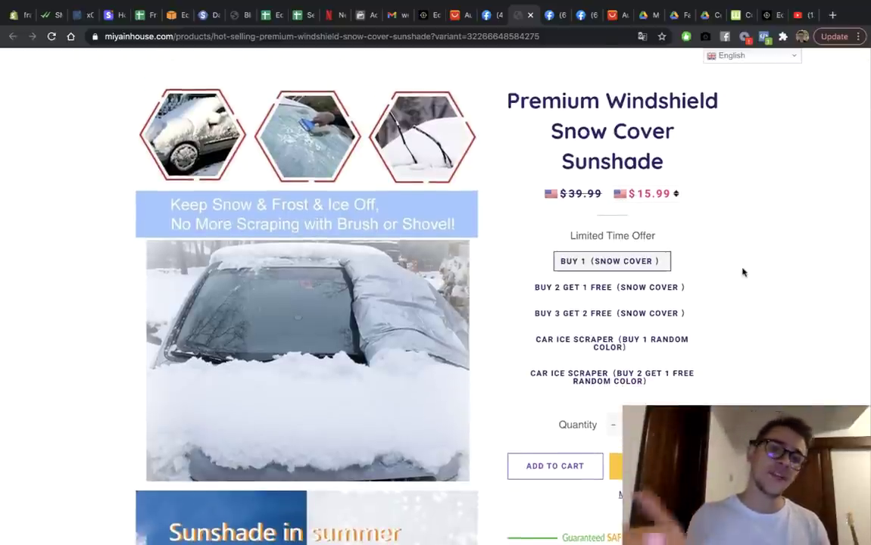
left_click(644, 285)
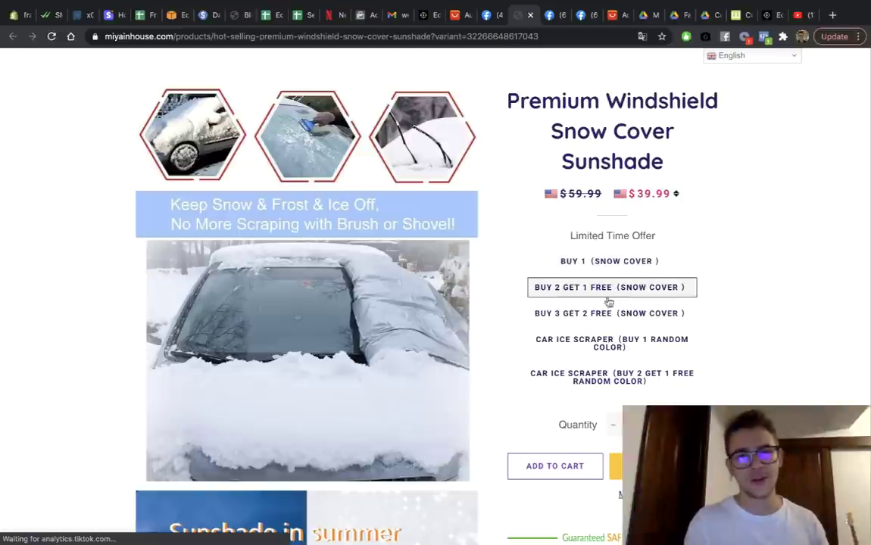
left_click(587, 315)
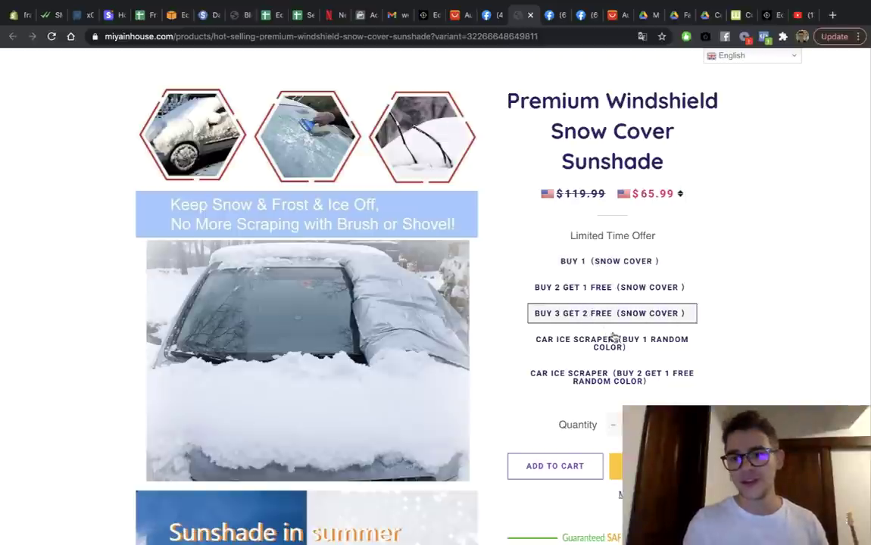
Step: Compare the prices of the two car ice scraper offers, "Buy 2 Get 1 Free" and "Buy 1" random color
left_click(610, 339)
left_click(666, 376)
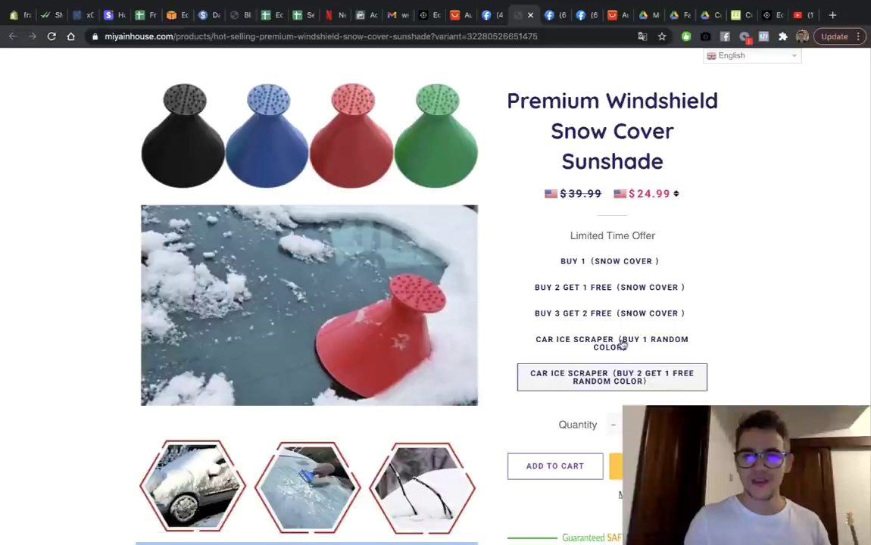
left_click(626, 340)
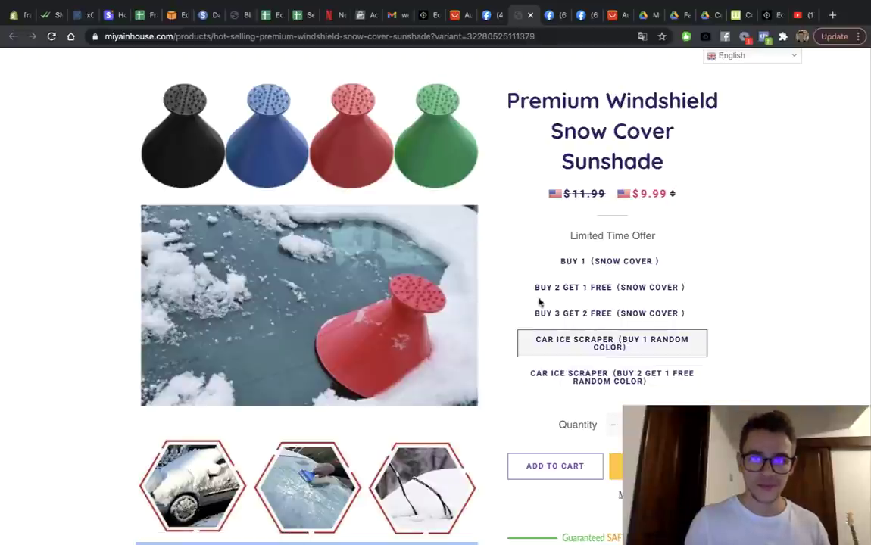
Step: Compare the "Buy 3 Get 2 Free" snow cover offer's price with the single "Buy 1" snow cover price
left_click(637, 313)
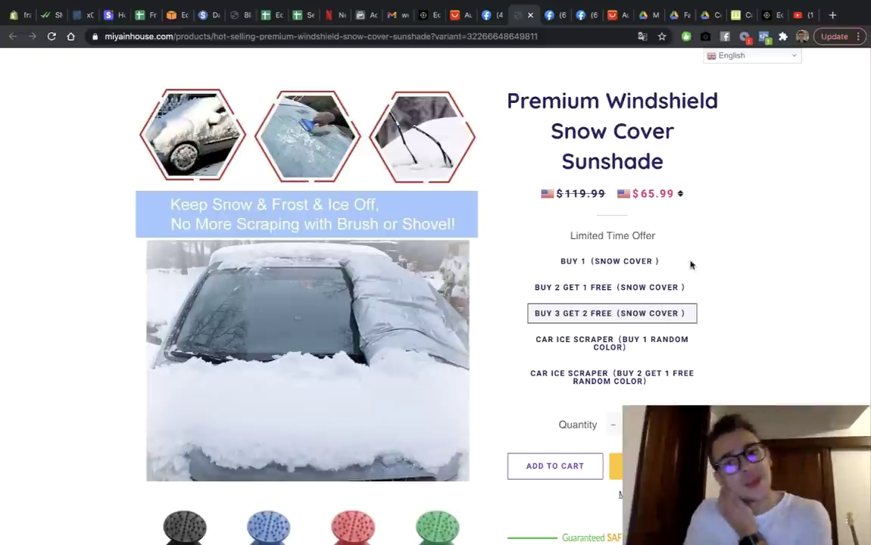
left_click(602, 266)
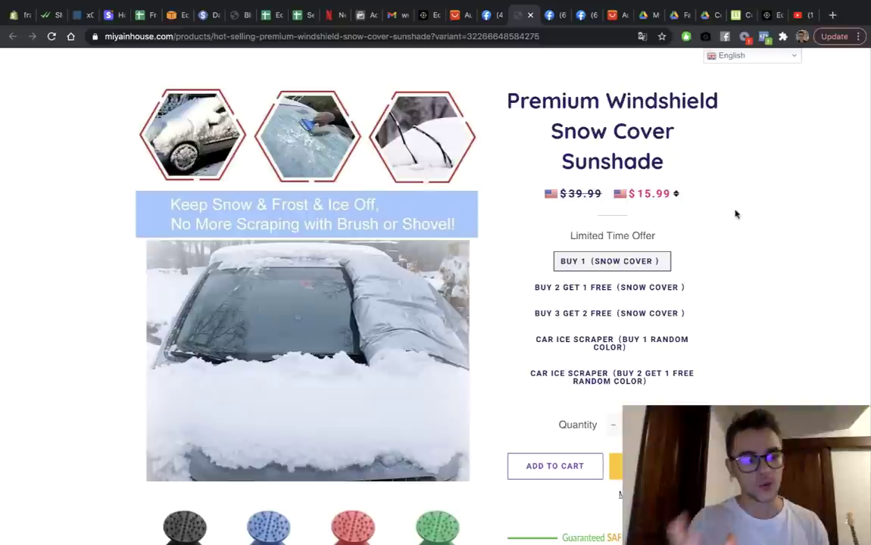
scroll(661, 246, "up", 3)
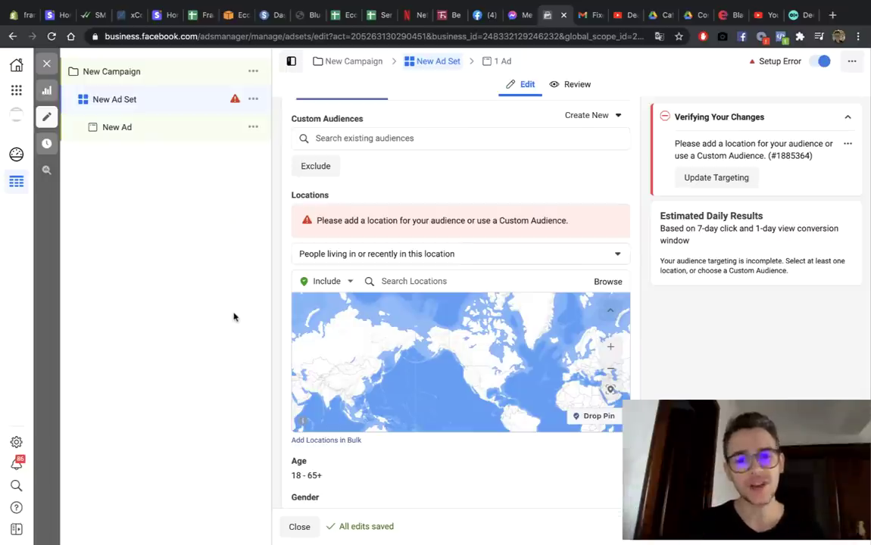
Step: In Facebook Ads Manager, add the United States as the new ad set's audience location
left_click(447, 281)
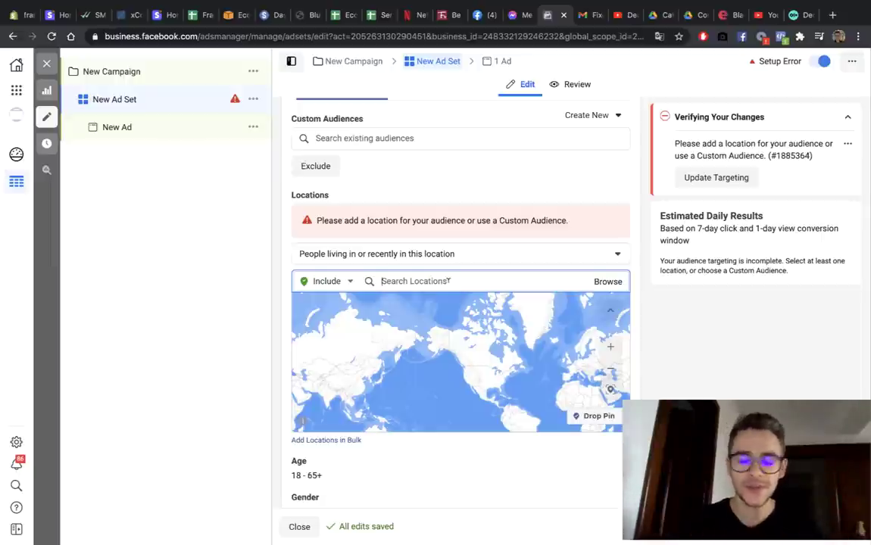
type("United s")
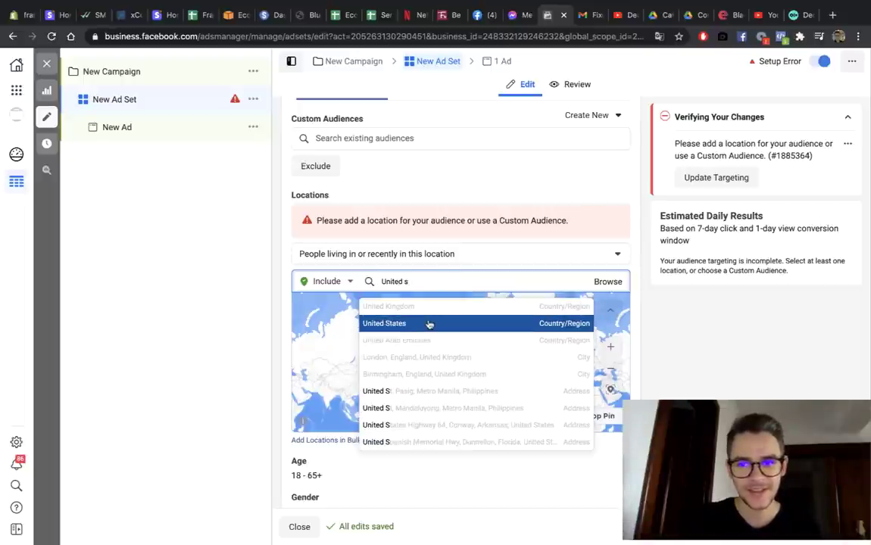
left_click(429, 324)
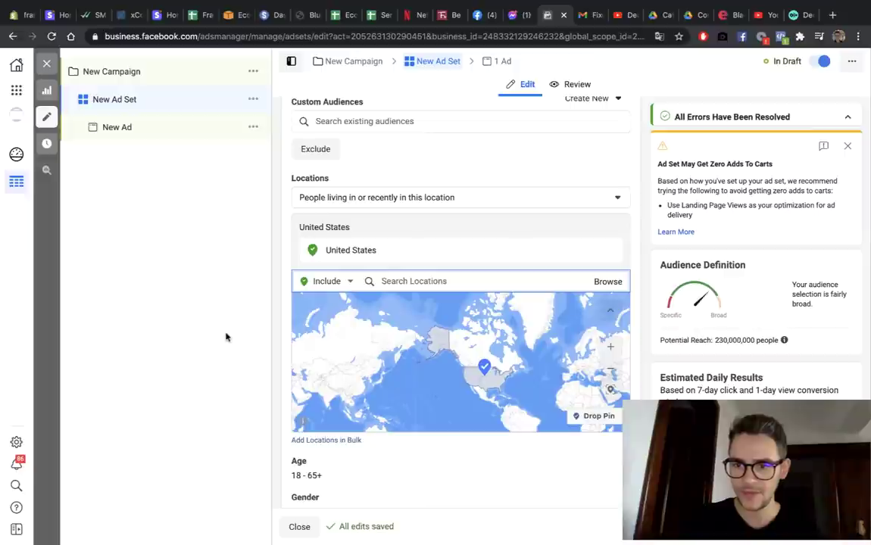
Step: Add the interest "Windshield" to the ad set's detailed targeting
scroll(732, 352, "down", 2)
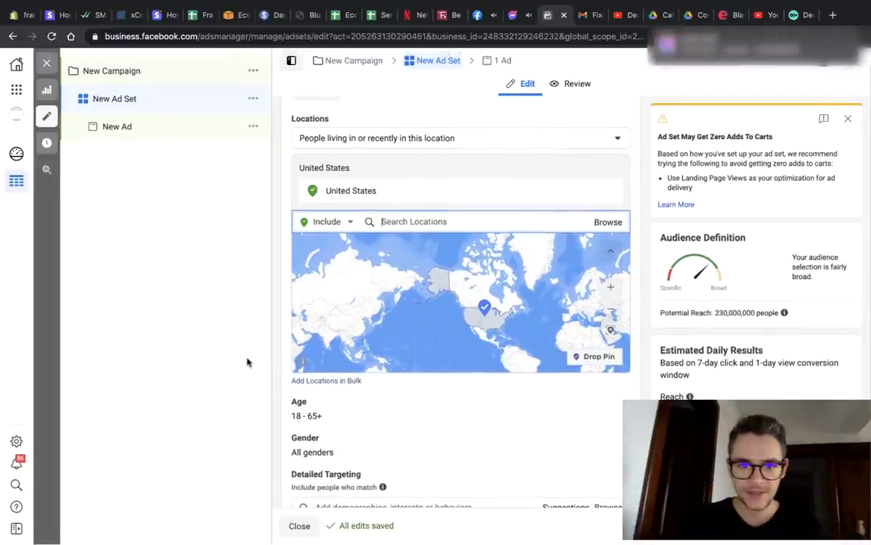
scroll(247, 362, "down", 3)
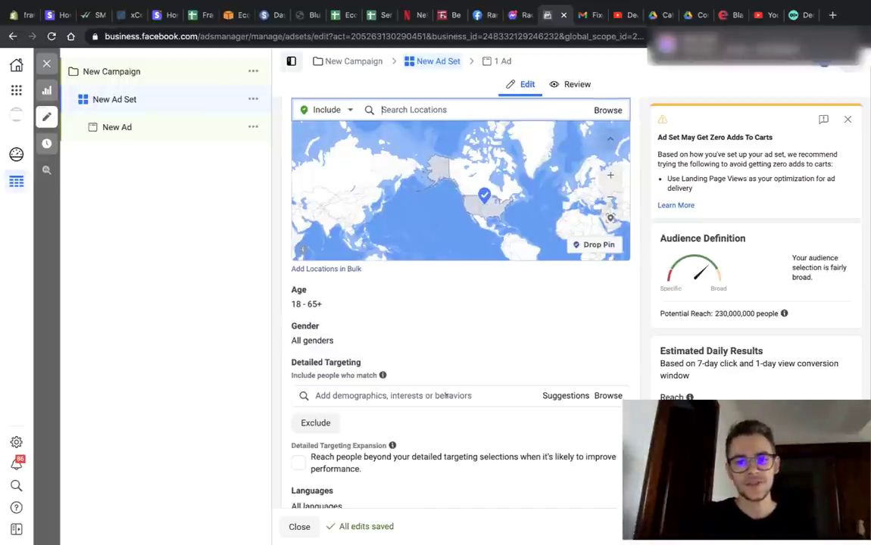
left_click(446, 396)
type("Windshiel")
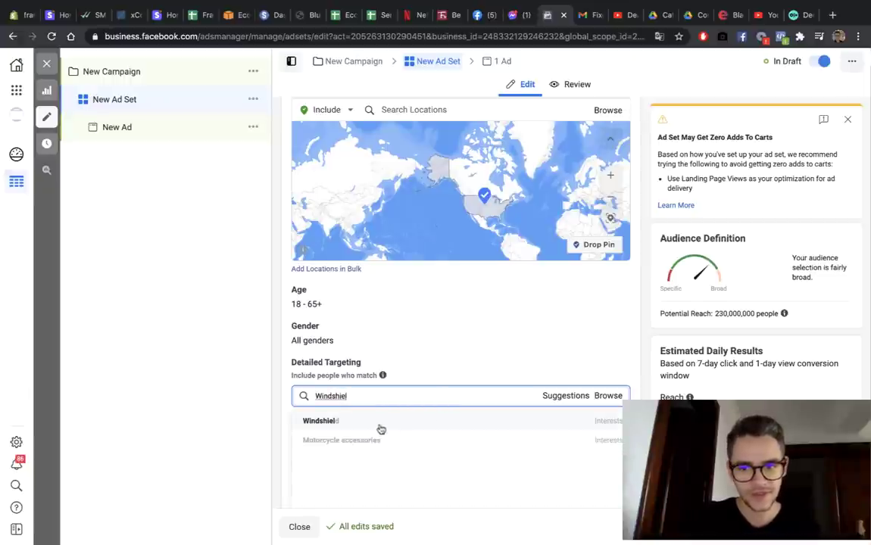
left_click(390, 422)
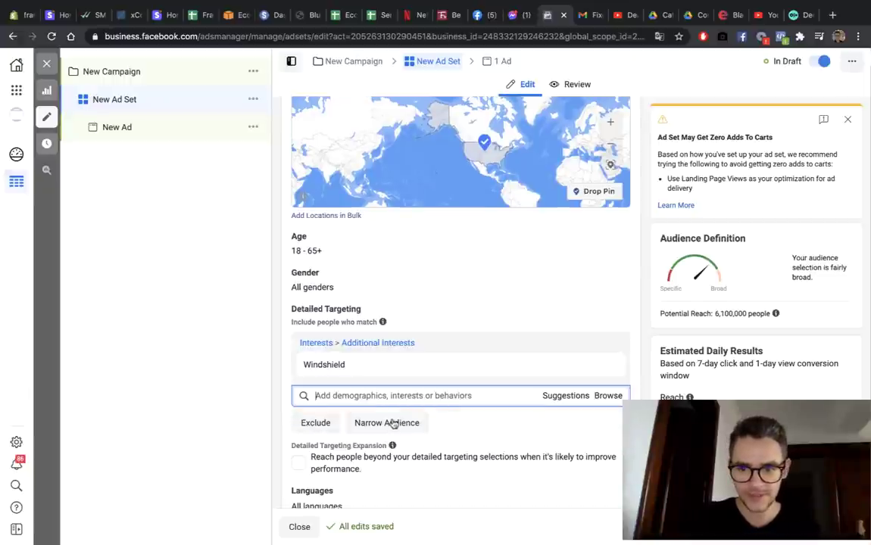
left_click(197, 383)
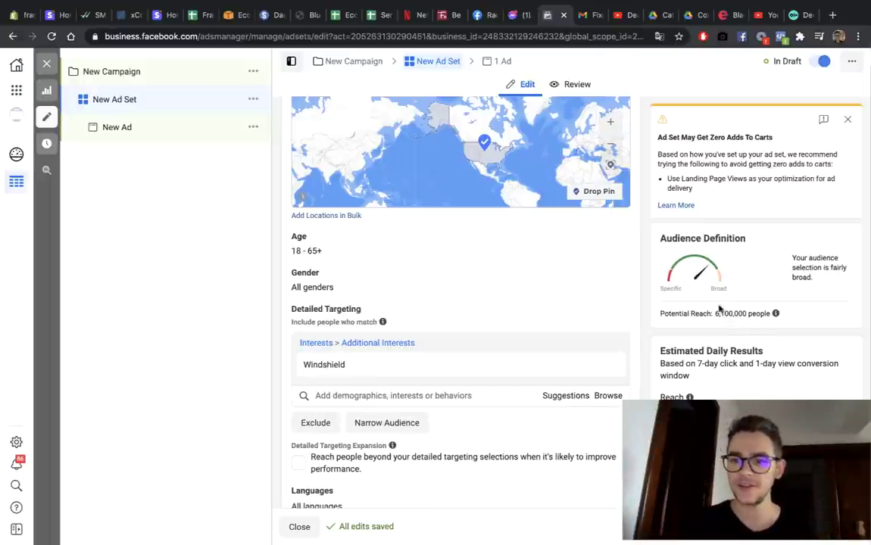
Step: Browse the suggested interests related to Windshield in the detailed targeting, and close the list of suggestions
scroll(435, 342, "up", 2)
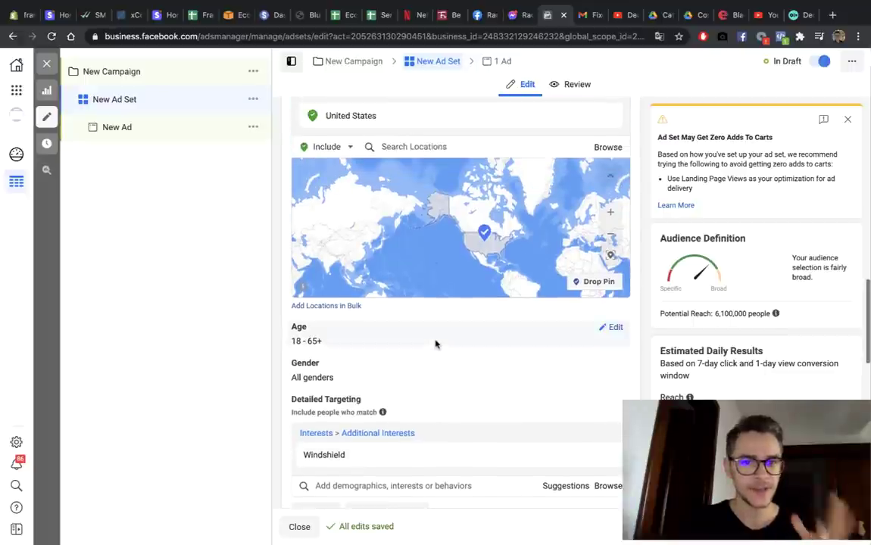
scroll(436, 345, "down", 3)
mouse_move(435, 345)
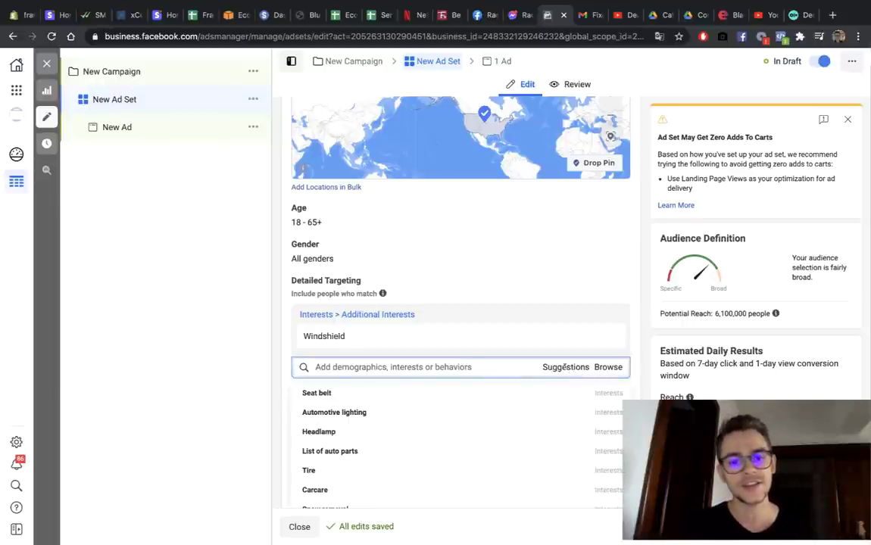
scroll(470, 367, "down", 3)
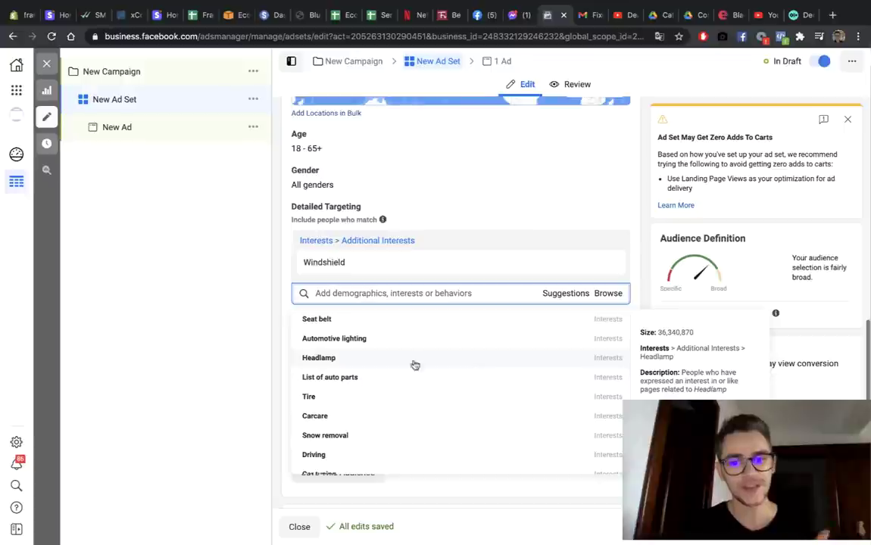
scroll(384, 371, "down", 2)
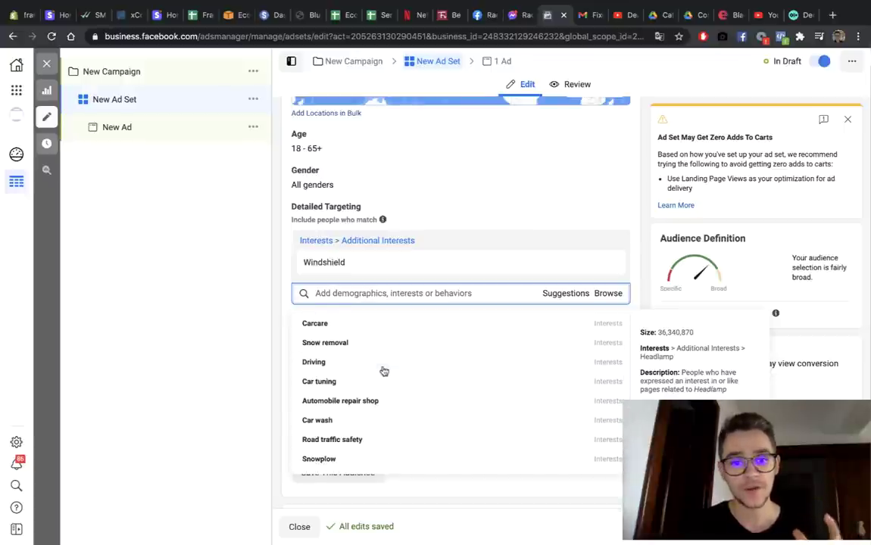
scroll(384, 371, "up", 2)
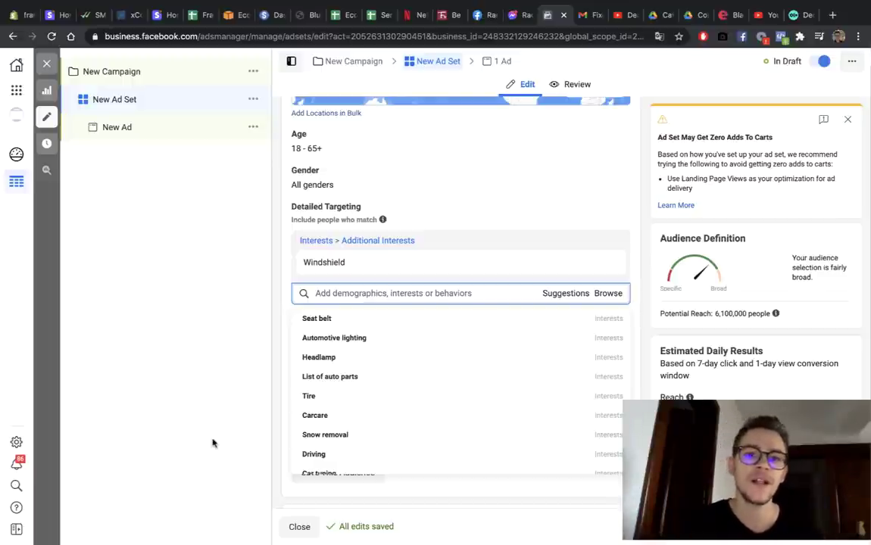
key("Escape")
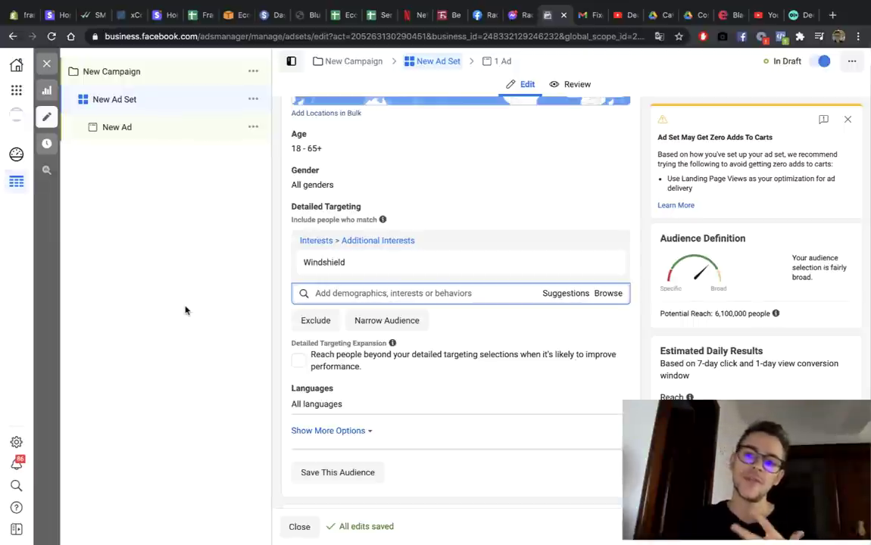
Step: Replace the United States with the state of Minnesota as the ad set's audience location
scroll(475, 242, "up", 2)
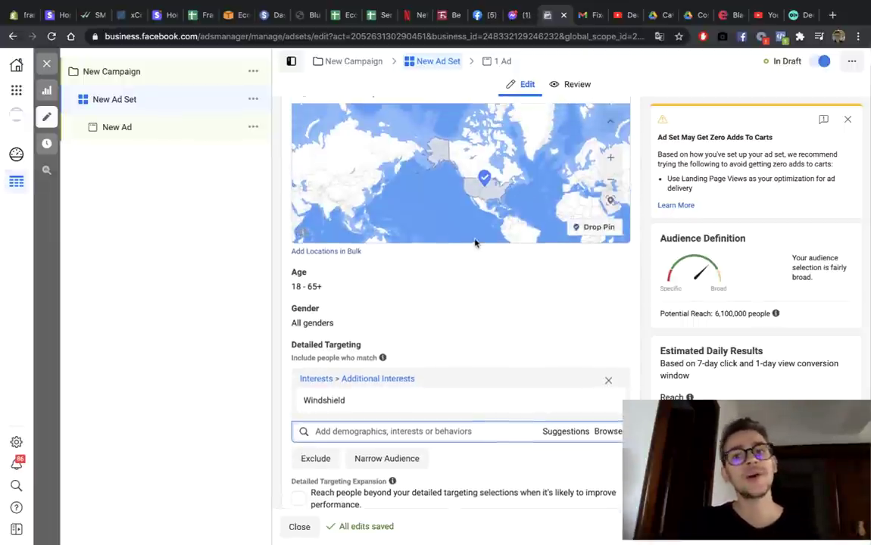
scroll(475, 242, "up", 1)
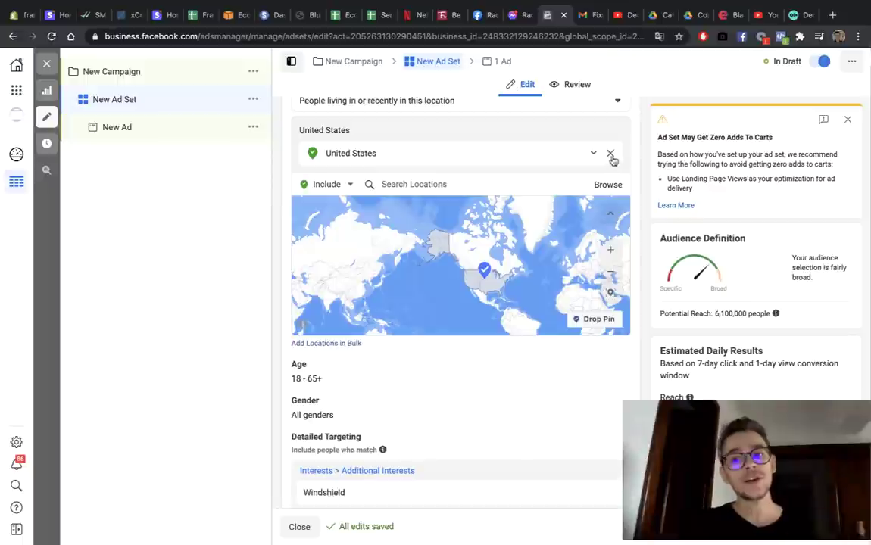
left_click(611, 154)
left_click(420, 128)
type("Minnes")
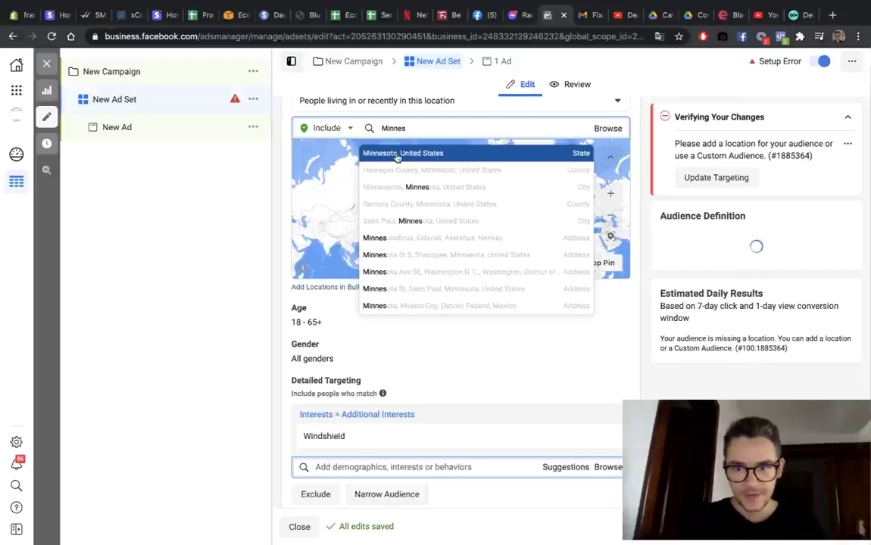
left_click(396, 154)
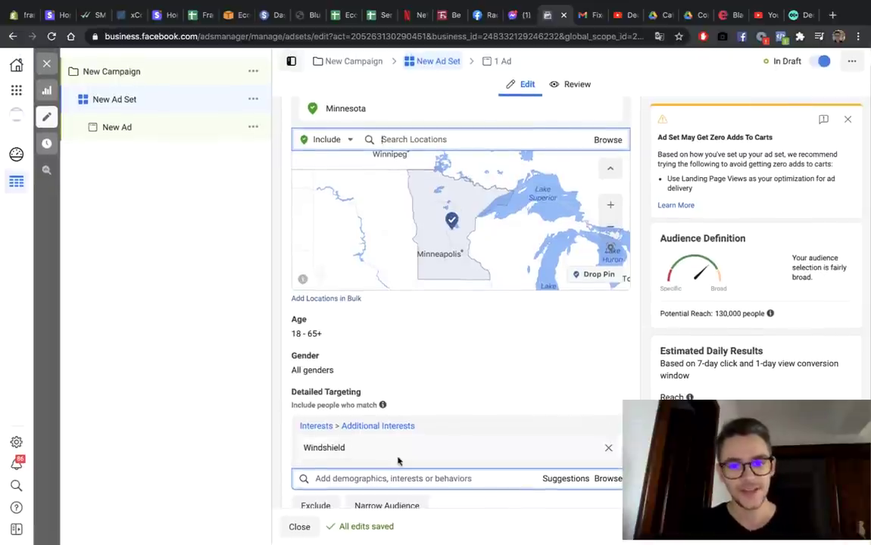
Step: Add the suggested interests Seat belt, Tire, Rim (wheel) and Headlamp to the detailed targeting
left_click(564, 479)
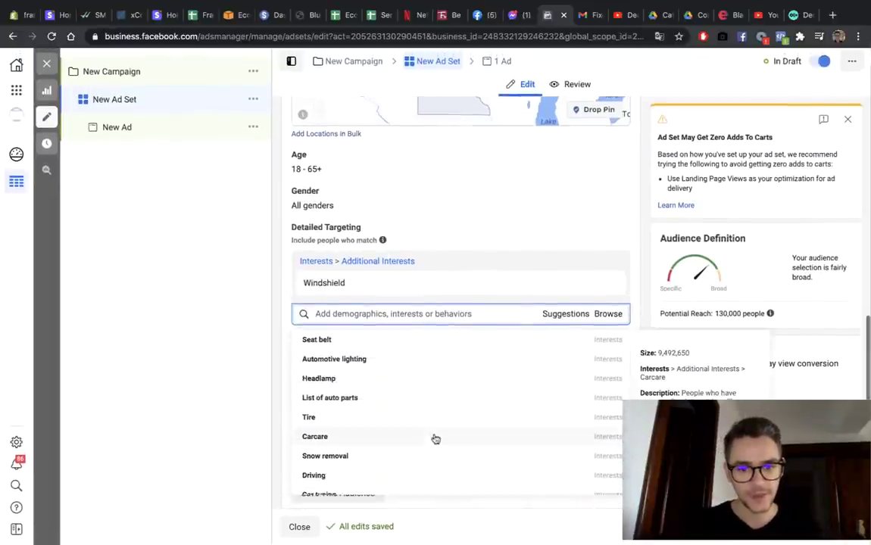
left_click(340, 341)
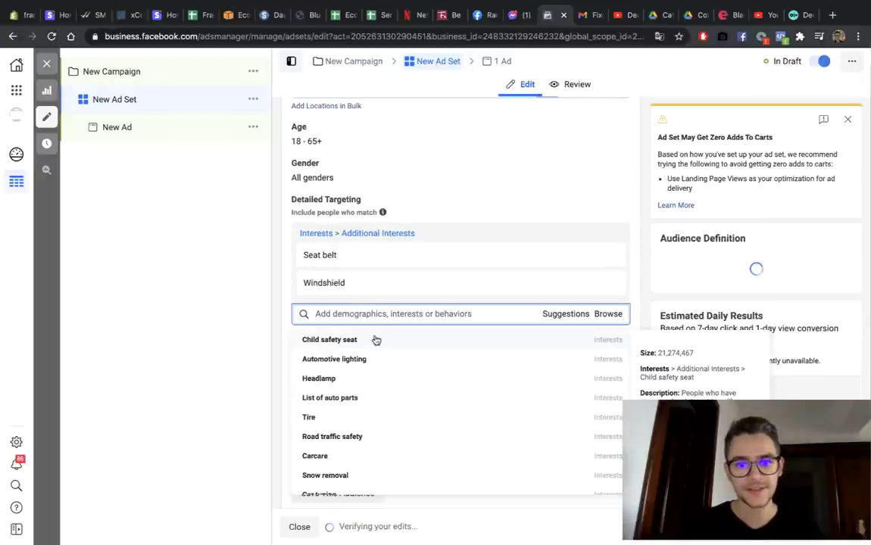
left_click(341, 419)
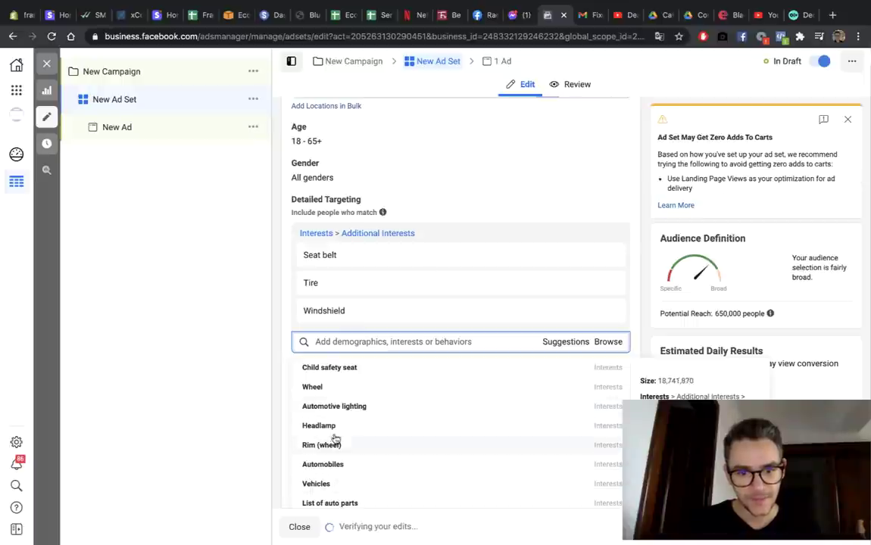
left_click(326, 446)
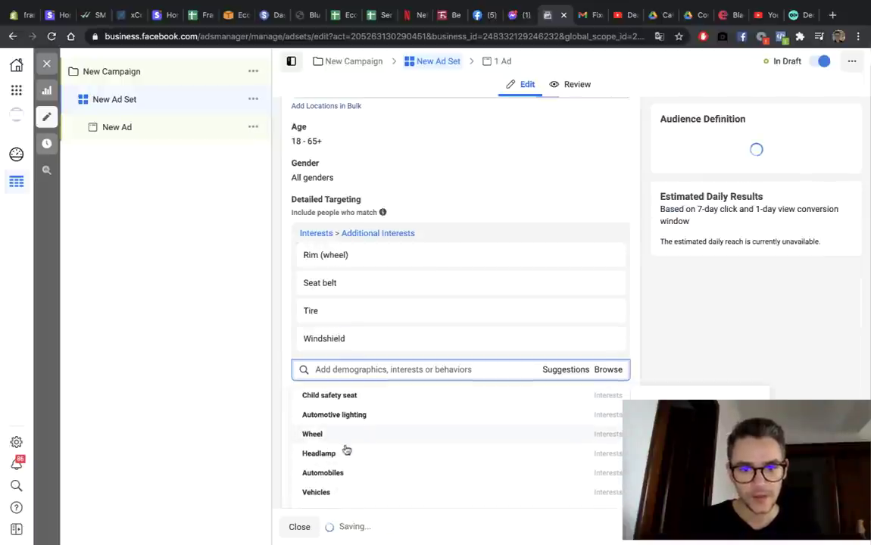
left_click(350, 454)
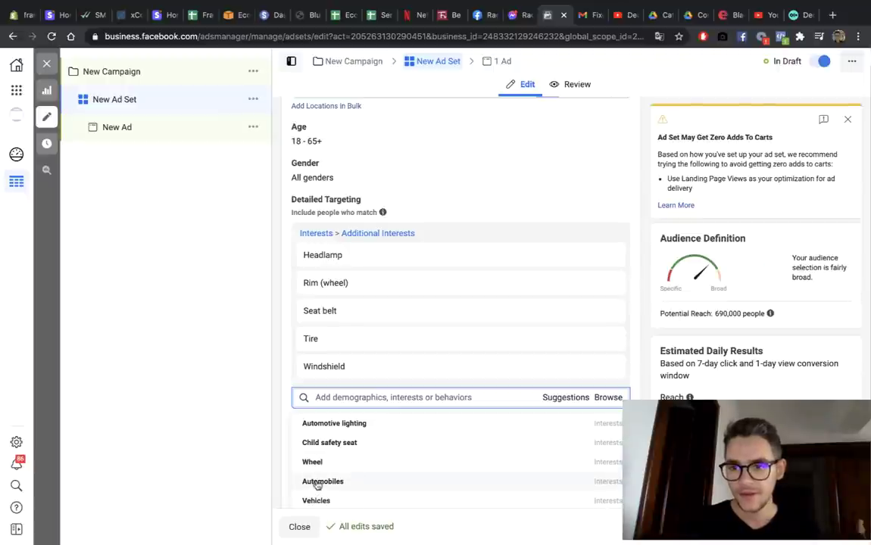
Step: Try the suggested interest Vehicles in the ad set's detailed targeting, and remove it again
scroll(366, 448, "down", 2)
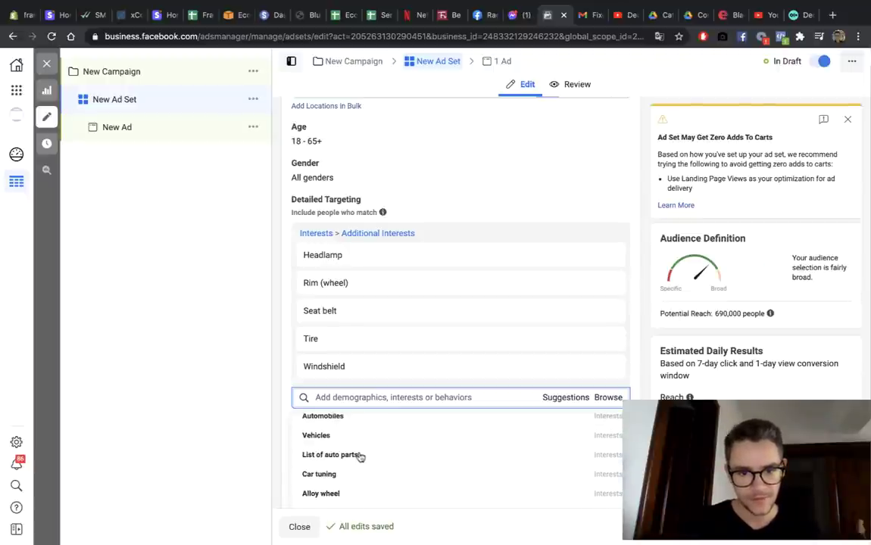
scroll(270, 425, "down", 3)
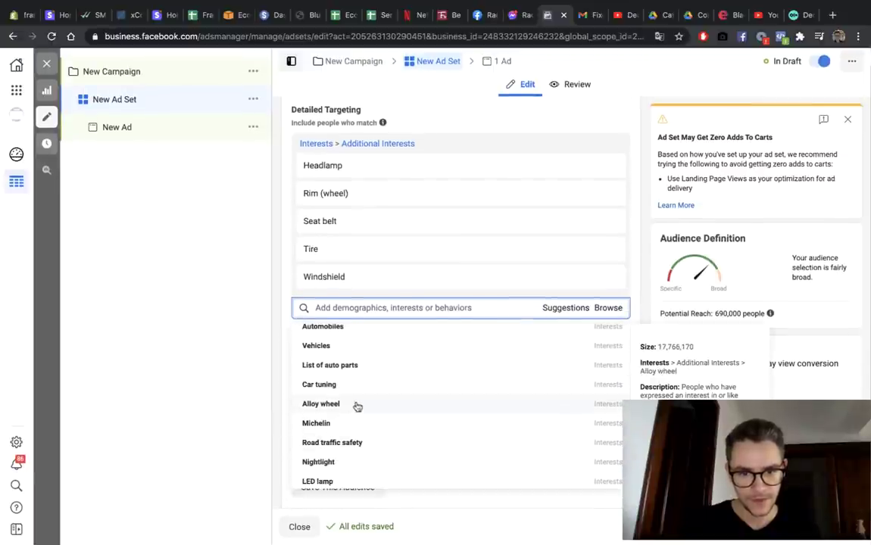
scroll(344, 375, "up", 1)
left_click(329, 367)
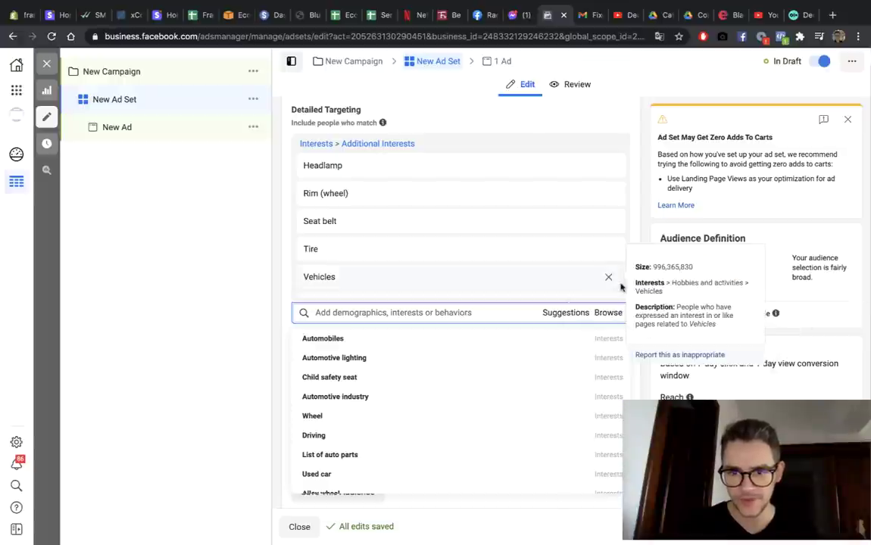
left_click(607, 277)
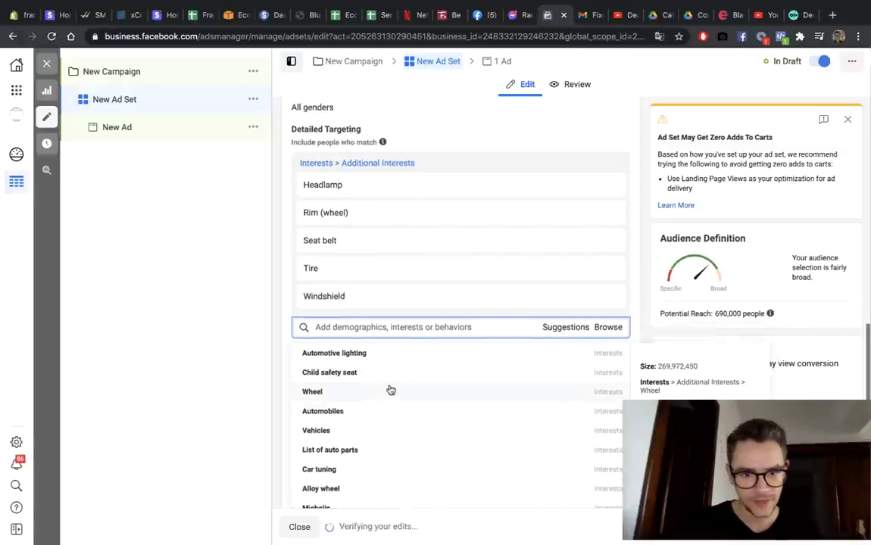
Step: Add the suggested interests Automotive lighting, Child safety seat and Automobile repair shop to the detailed targeting, and close the suggestions
left_click(348, 355)
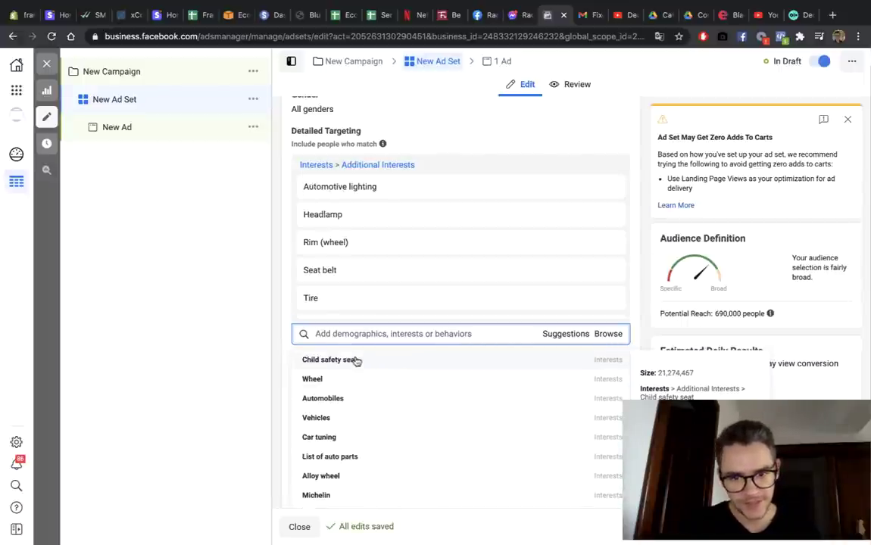
left_click(361, 360)
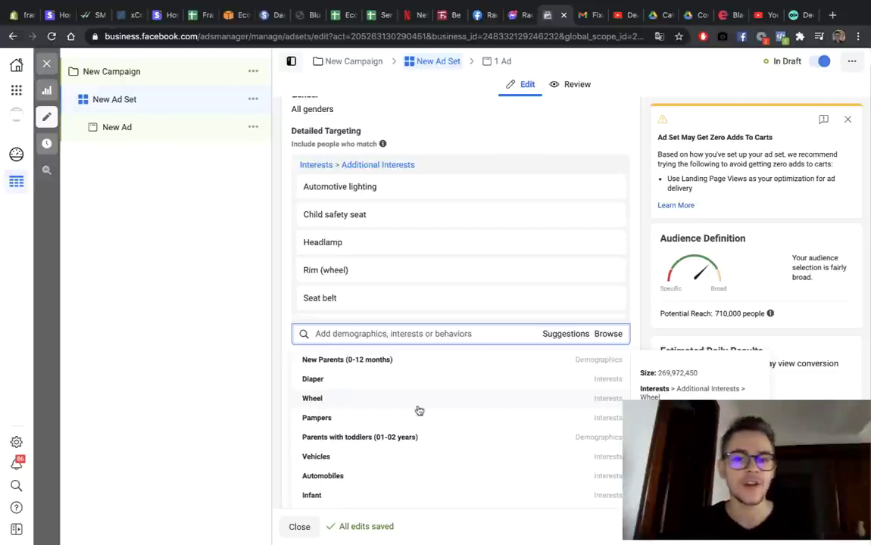
scroll(365, 428, "down", 3)
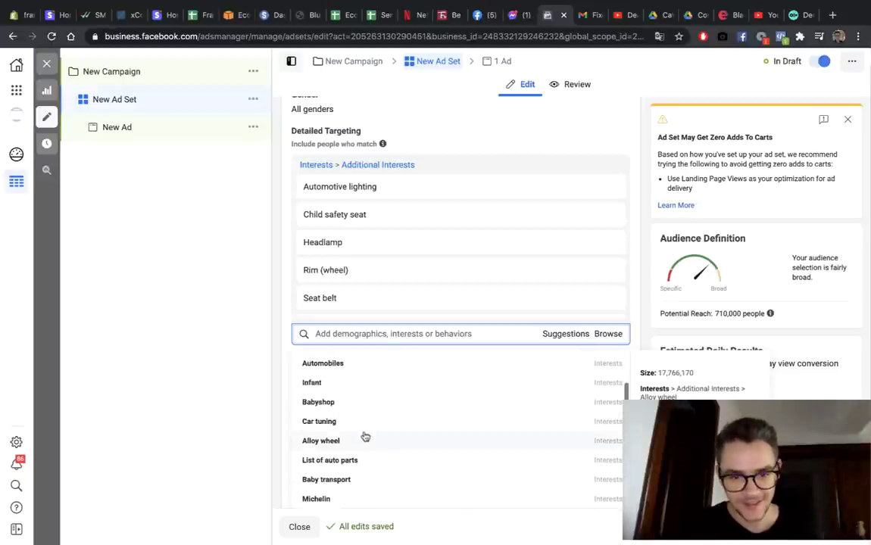
scroll(364, 449, "down", 2)
scroll(380, 452, "down", 5)
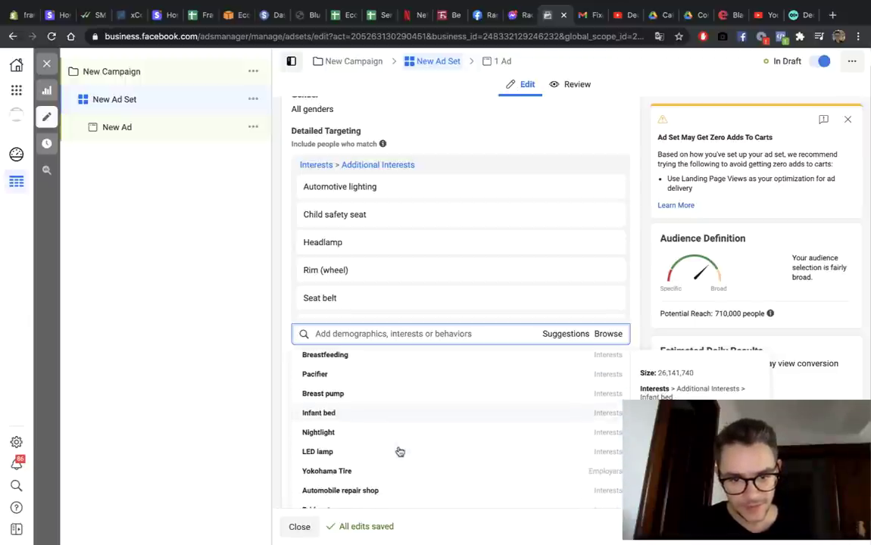
scroll(407, 461, "down", 2)
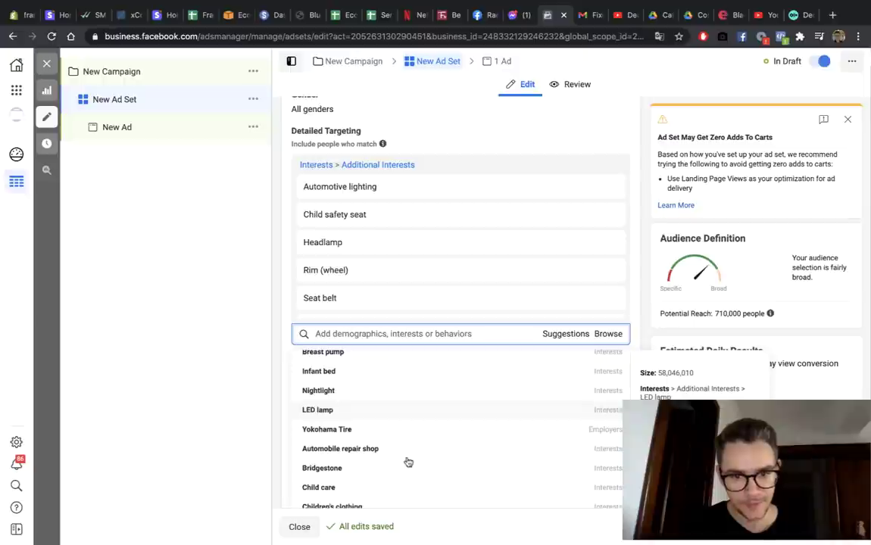
scroll(408, 462, "down", 1)
scroll(412, 444, "down", 2)
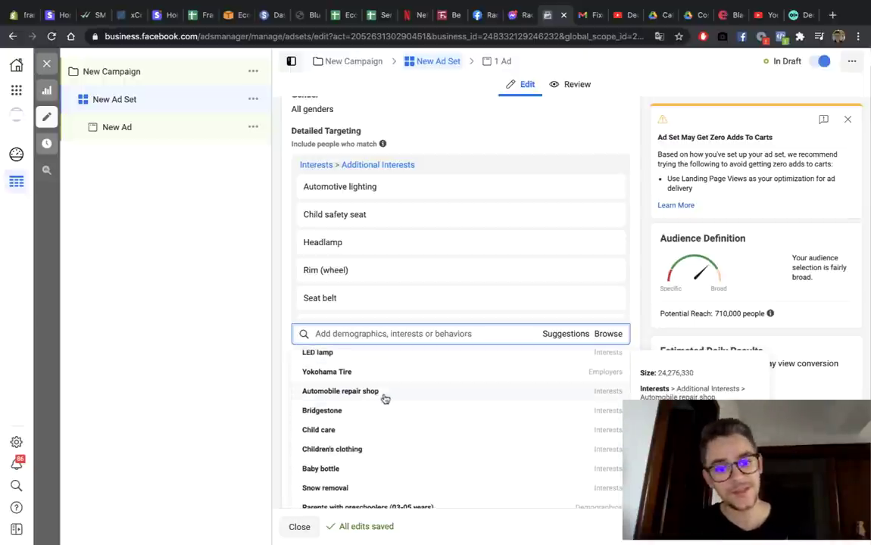
left_click(340, 390)
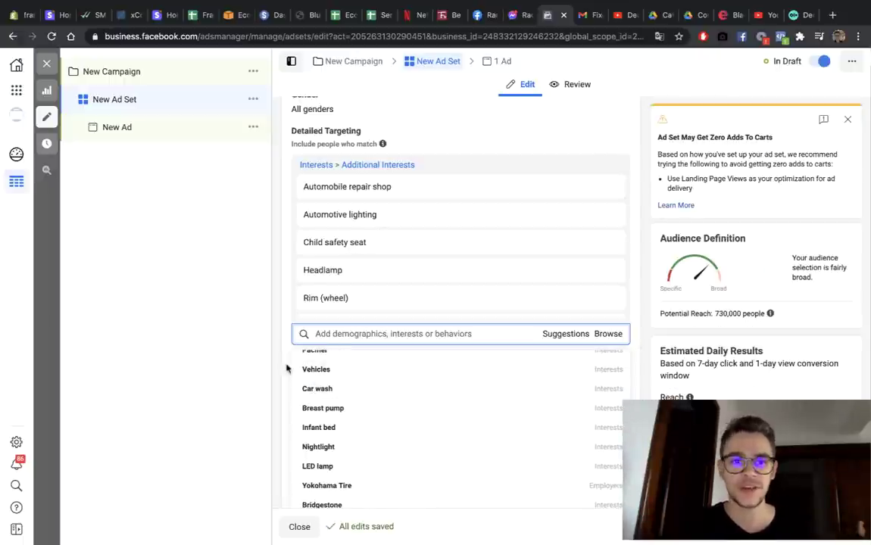
left_click(241, 356)
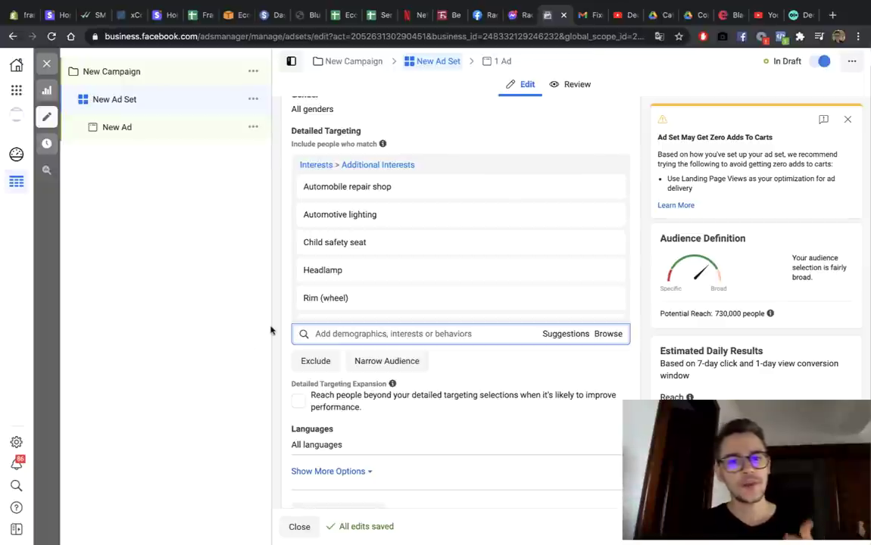
Step: Review the ad set's location, age, gender and the full list of interests in the detailed targeting
scroll(286, 333, "up", 5)
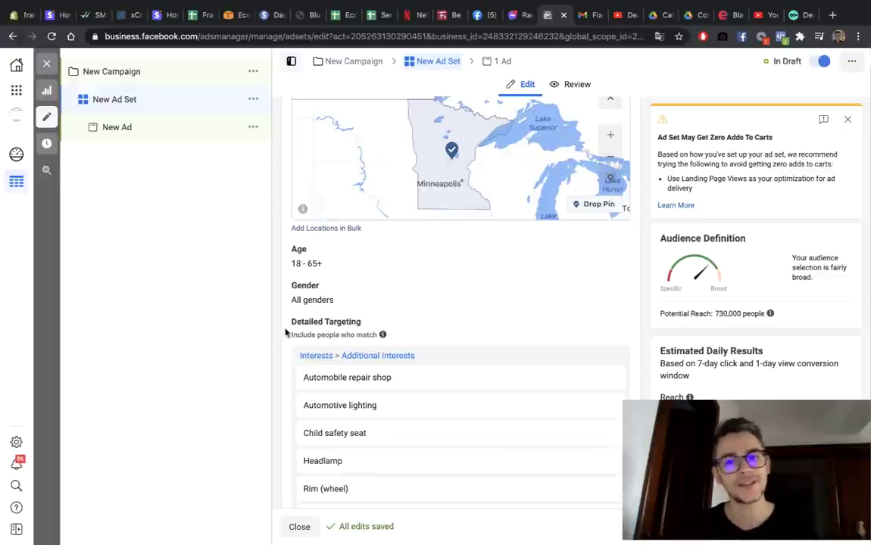
scroll(282, 379, "down", 1)
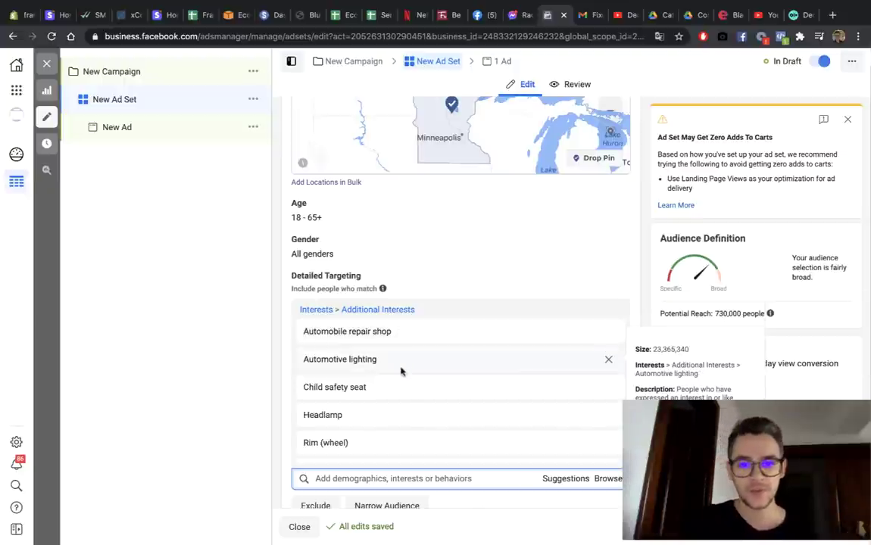
scroll(362, 436, "down", 1)
scroll(362, 436, "up", 1)
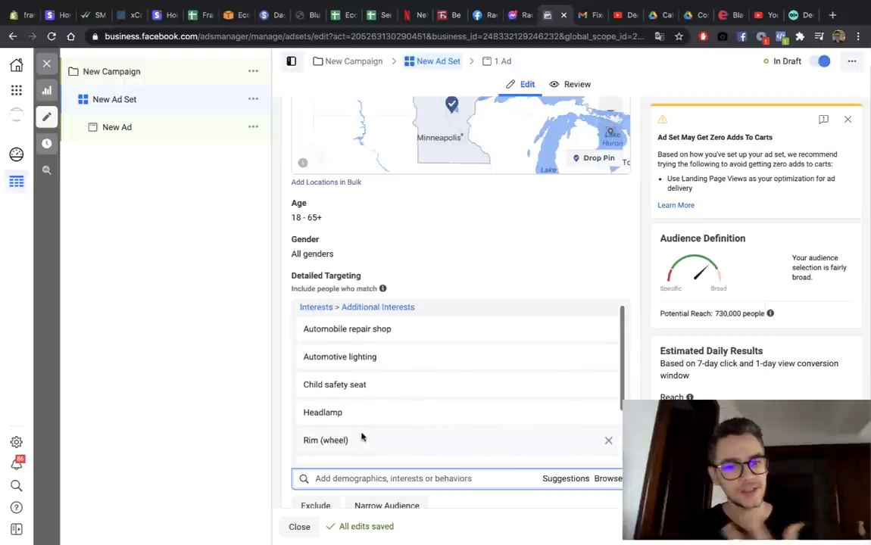
scroll(362, 436, "down", 2)
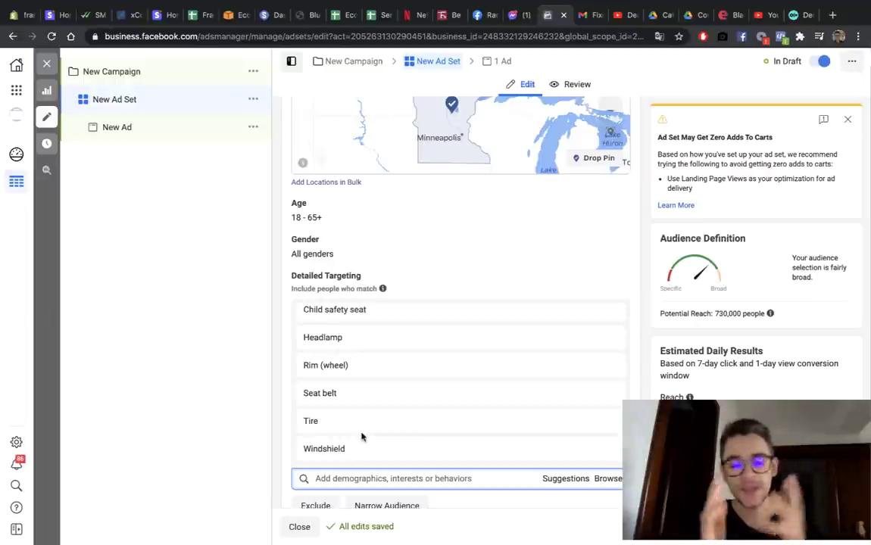
scroll(456, 328, "up", 2)
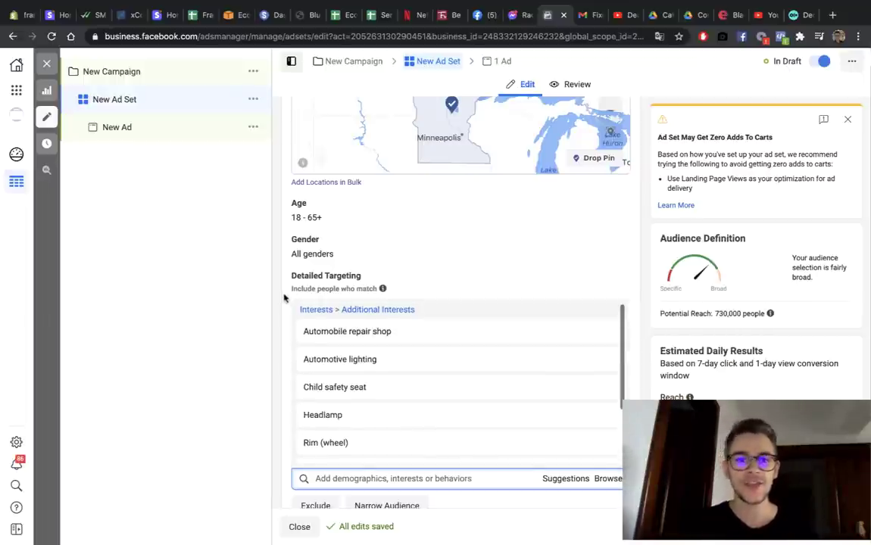
scroll(286, 300, "up", 2)
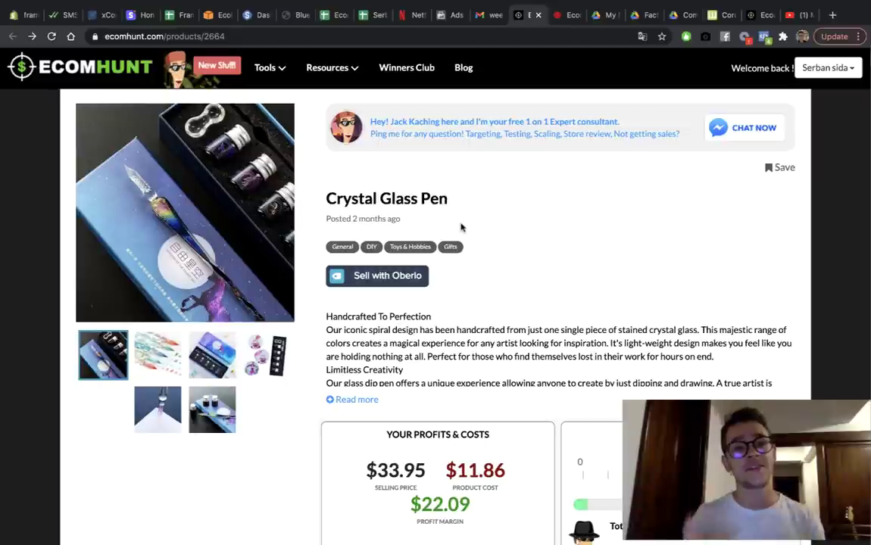
Step: In Ecomhunt, browse the product listing on the home page and return to the Crystal Glass Pen product page
left_click(78, 69)
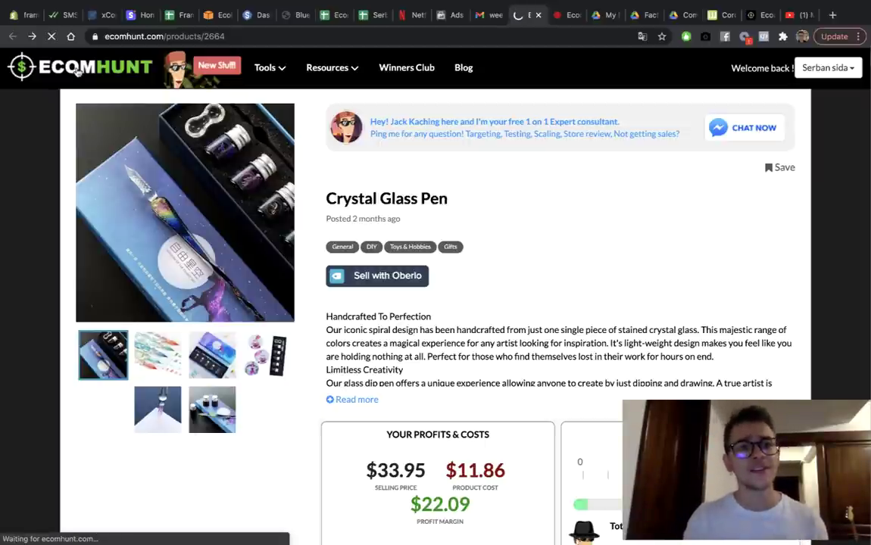
scroll(413, 369, "down", 1)
scroll(413, 369, "down", 10)
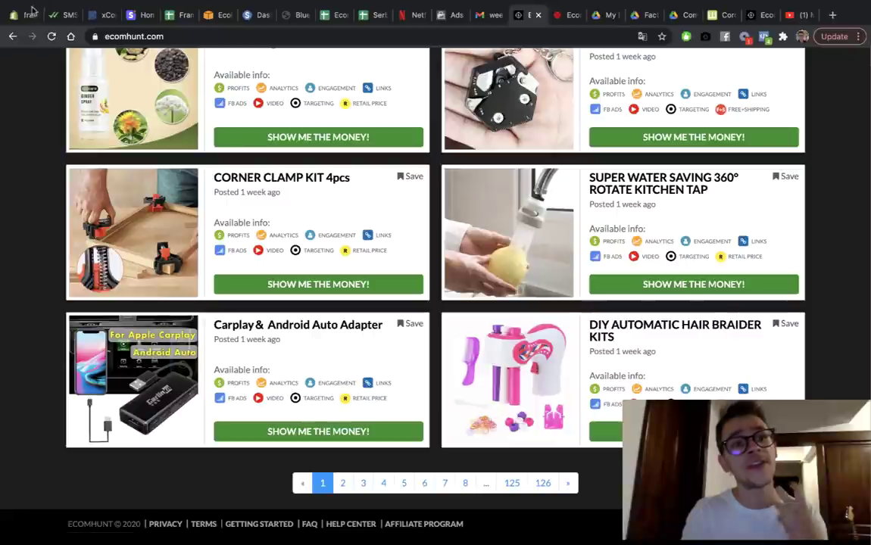
left_click(13, 36)
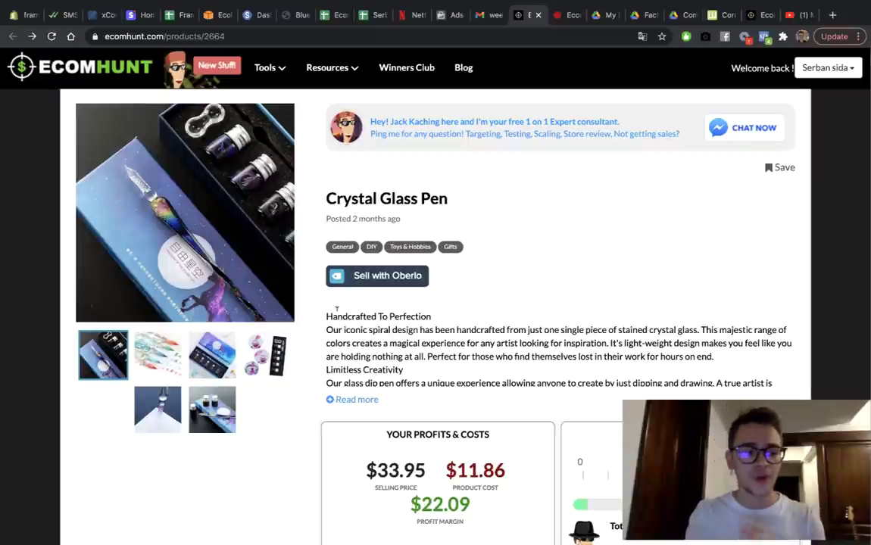
Step: Open Ecomhunt Lucky and look over its filters and today's top picks
mouse_move(267, 67)
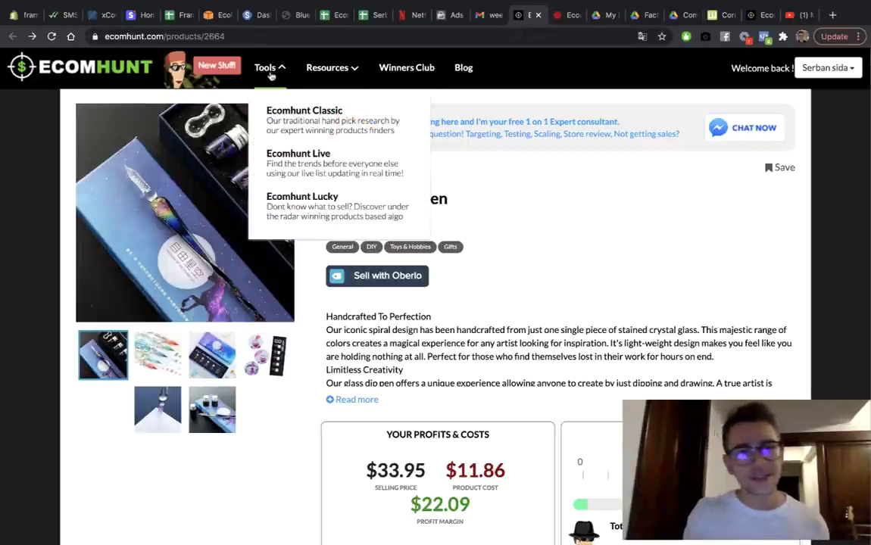
left_click(301, 208)
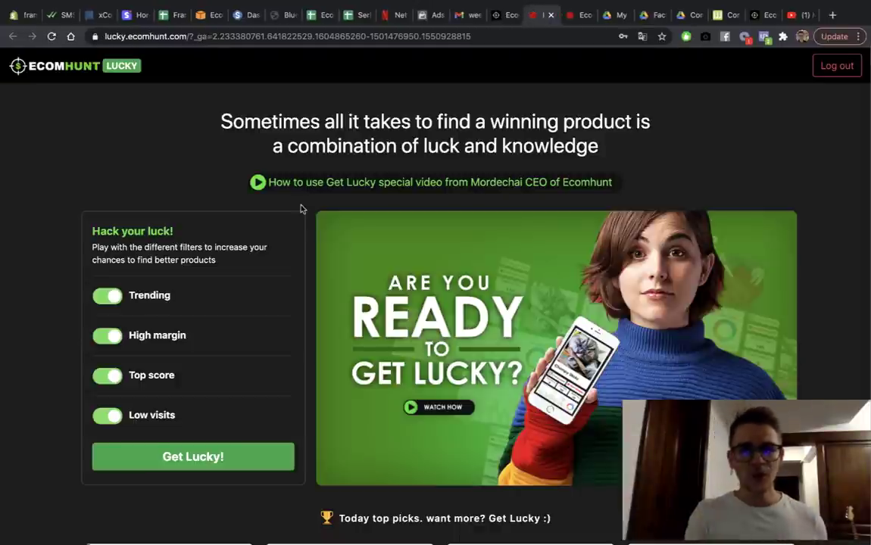
scroll(326, 350, "down", 3)
scroll(340, 364, "up", 3)
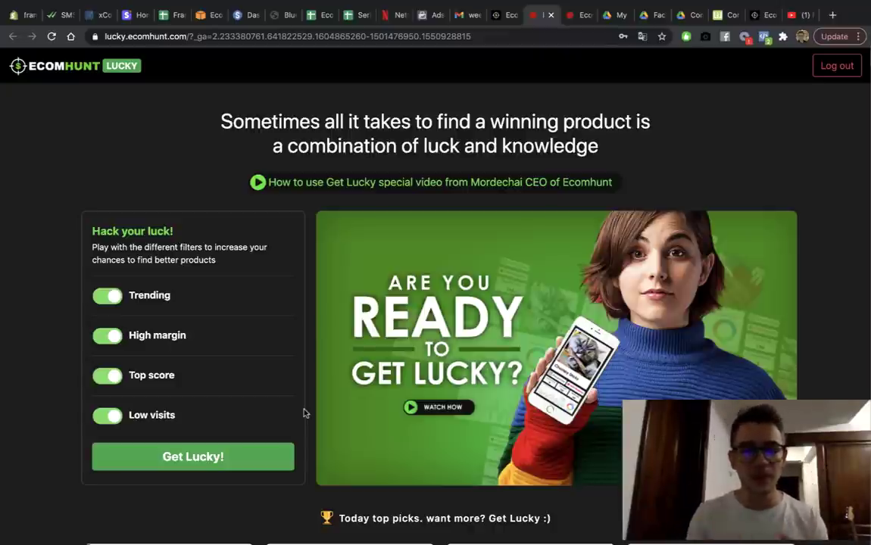
scroll(346, 402, "down", 3)
scroll(488, 454, "up", 3)
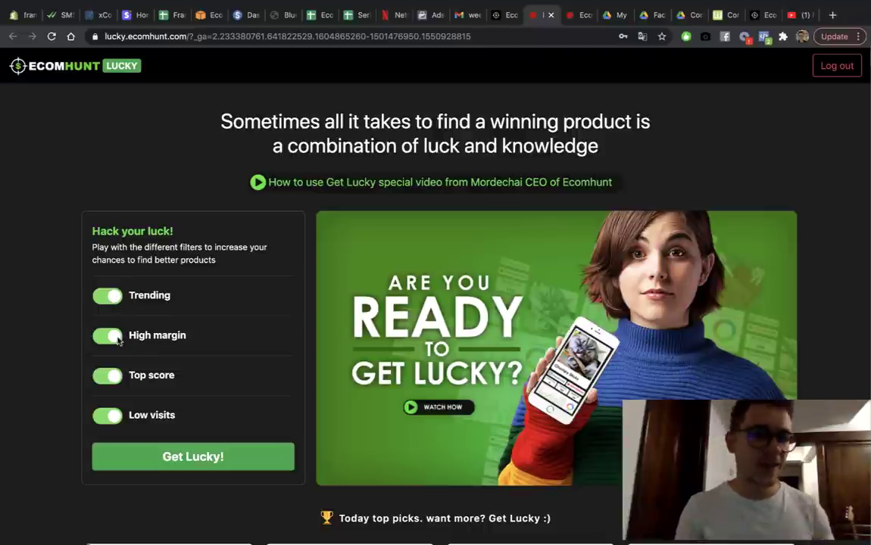
Step: Disable the Top score and Low visits filters, generate a lucky product pick, and check its Ecomhunt 24h score breakdown
left_click(108, 375)
left_click(113, 416)
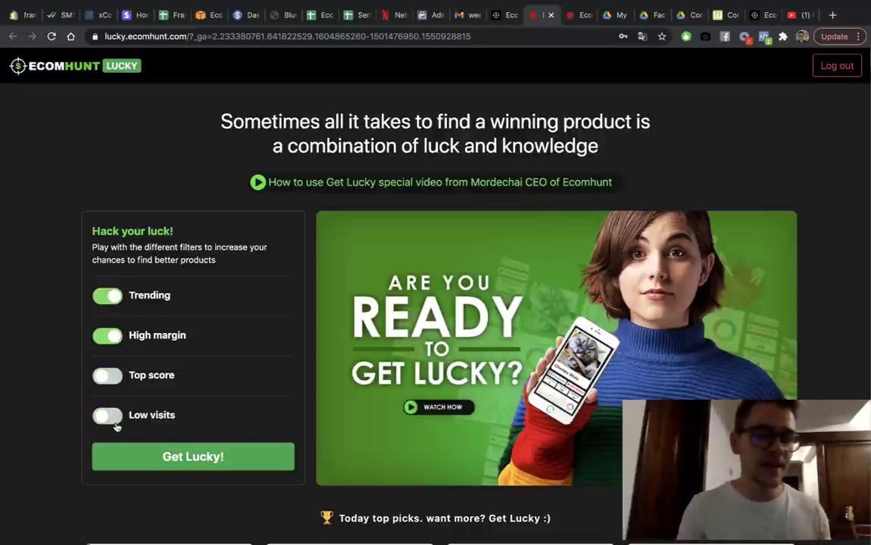
left_click(186, 460)
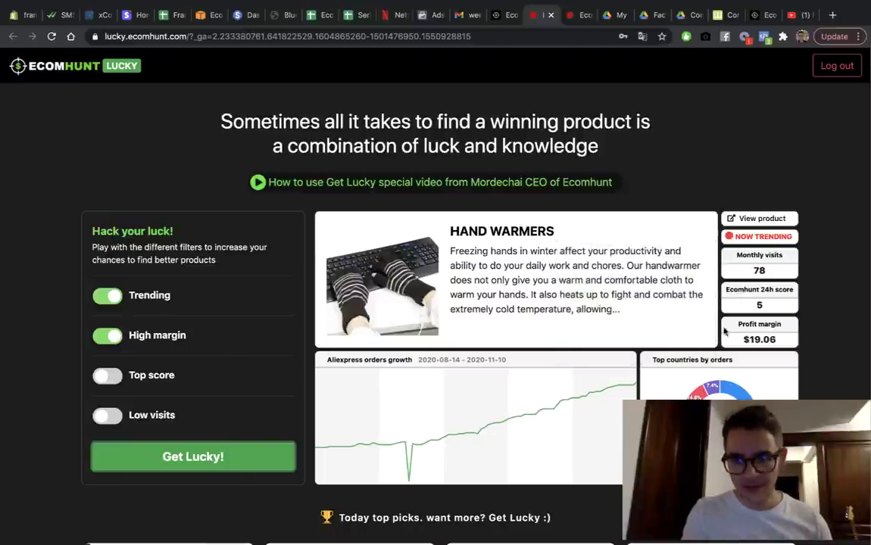
mouse_move(746, 282)
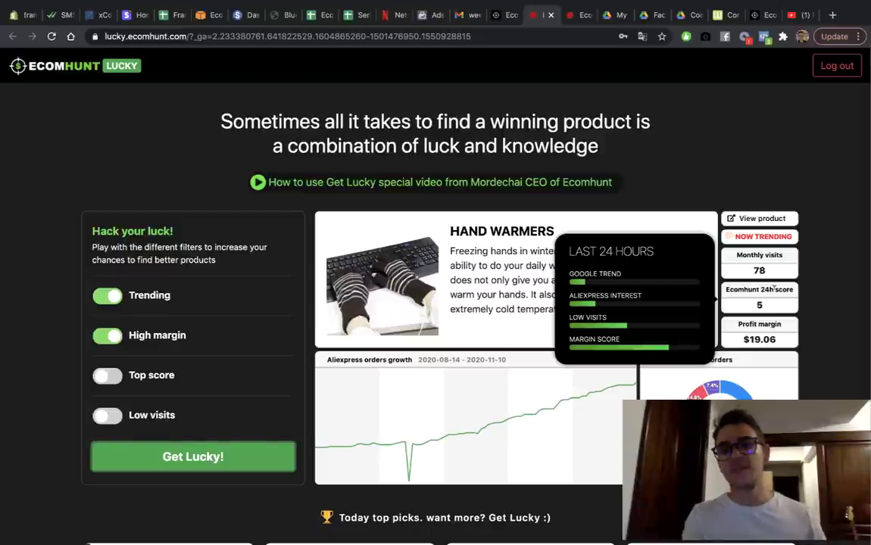
Step: Open the Hand Warmers product page and examine its description, profits and costs, and saturation
left_click(768, 219)
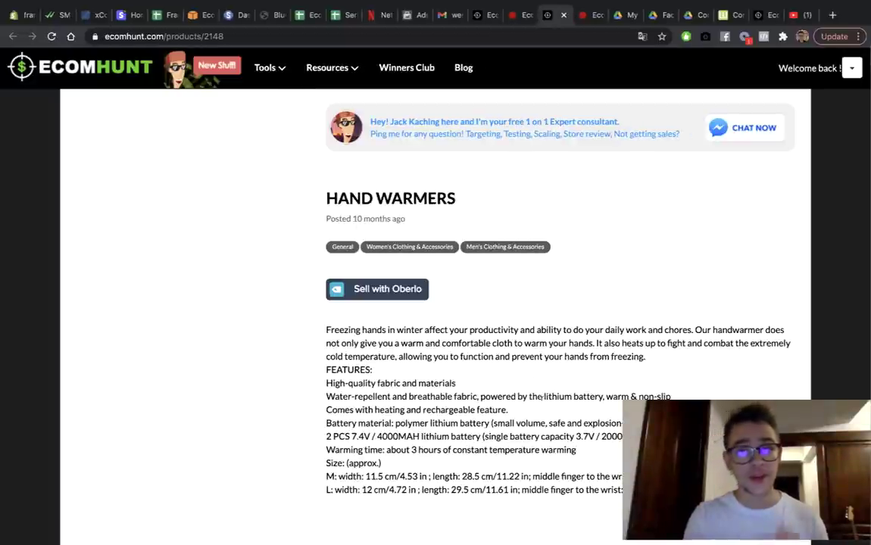
scroll(542, 402, "down", 3)
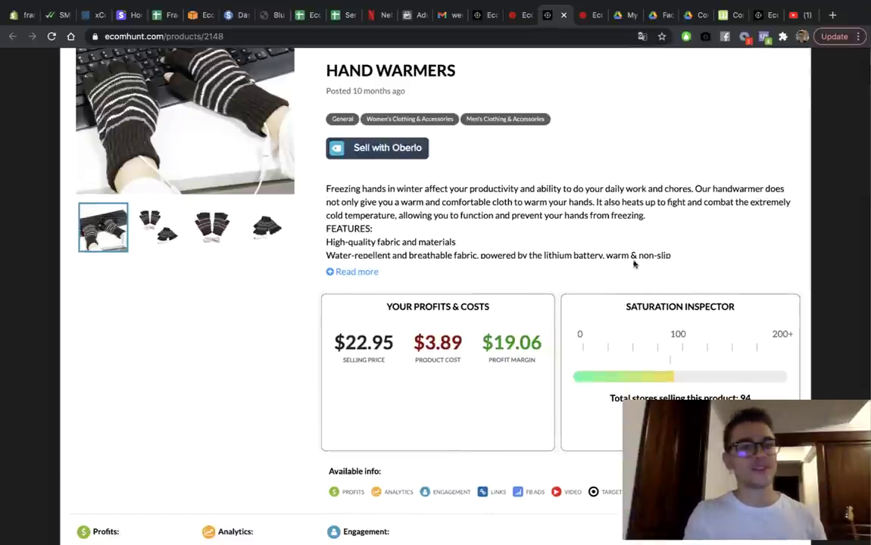
scroll(573, 223, "up", 2)
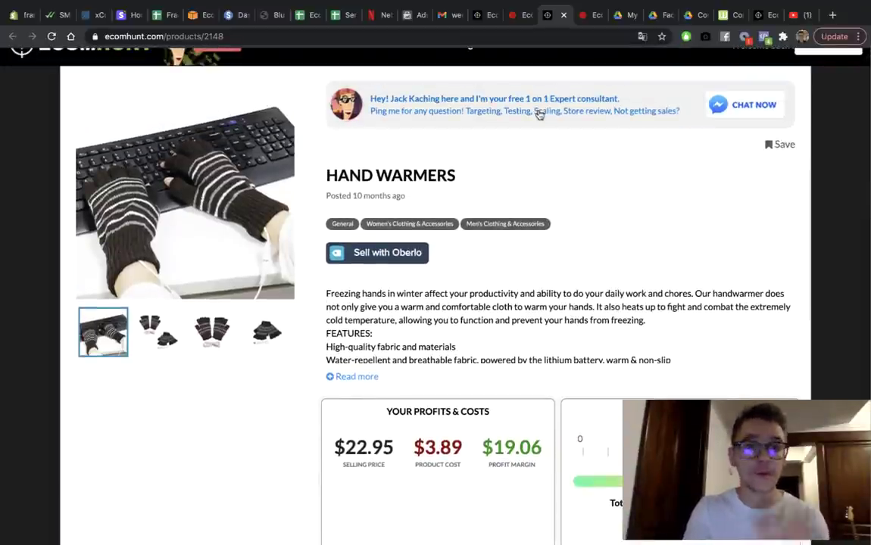
Step: Back in Ecomhunt Lucky, disable the Trending filter, enable Low visits, and generate another product pick
left_click(519, 16)
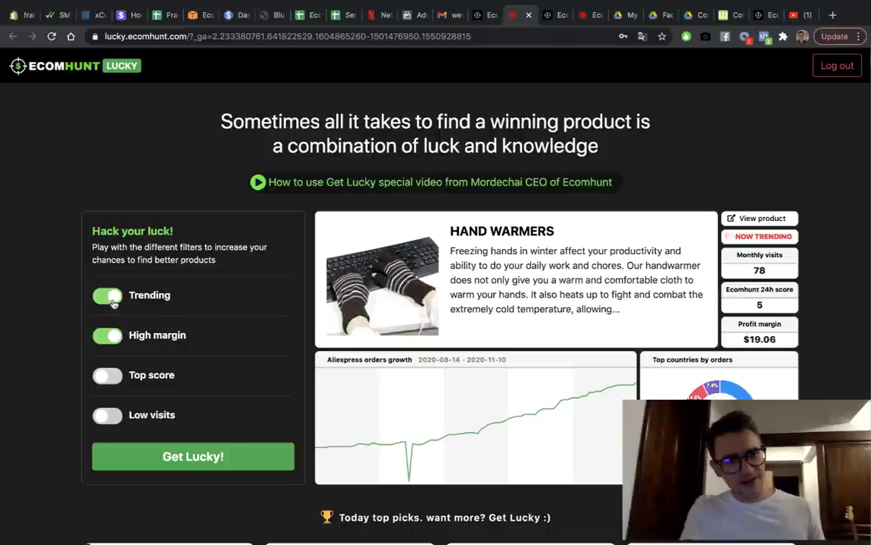
left_click(110, 299)
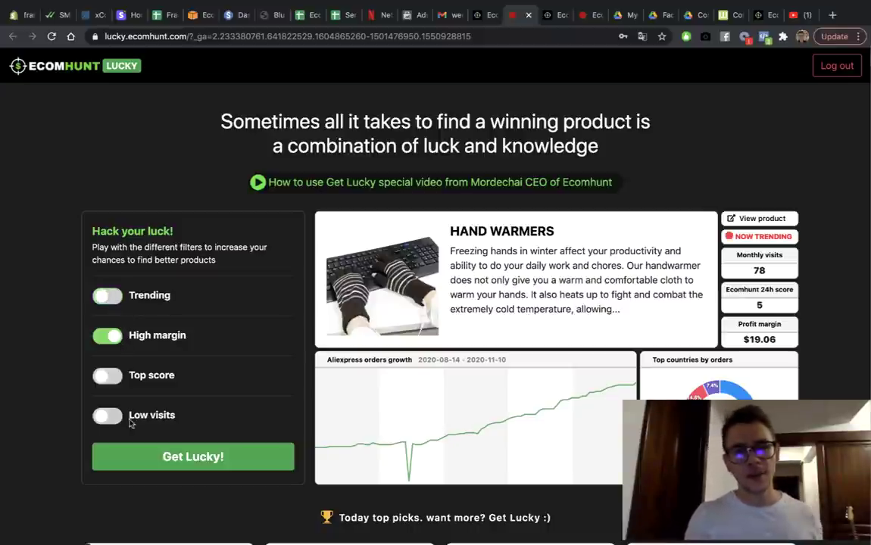
left_click(109, 418)
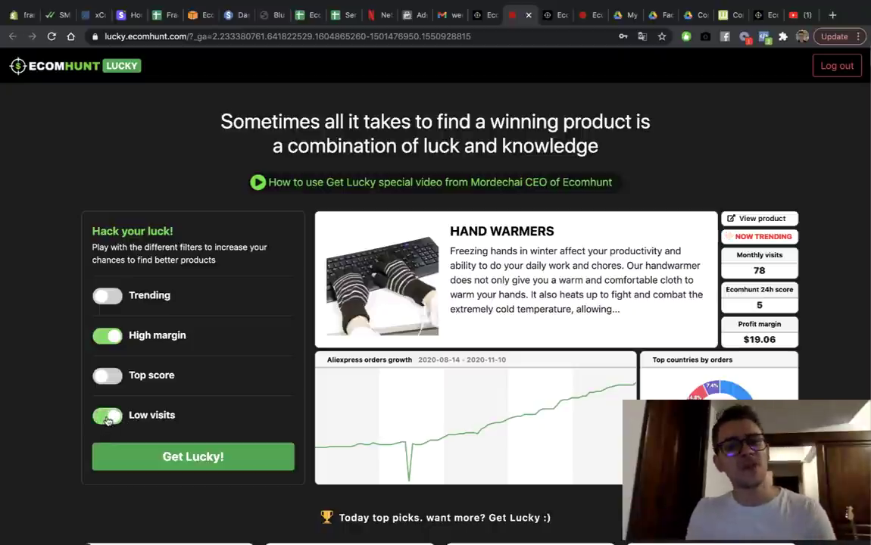
left_click(212, 460)
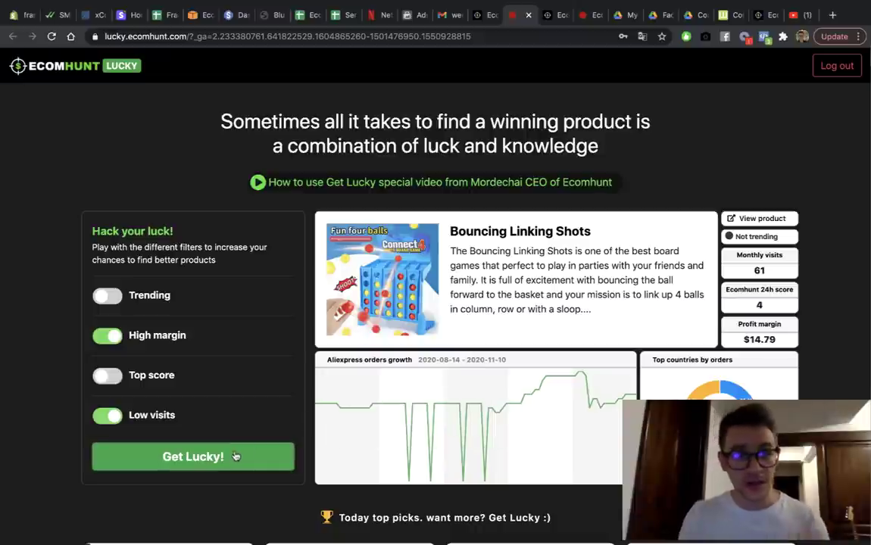
Step: Generate two more lucky product picks with the High margin and Low visits filters enabled
left_click(236, 456)
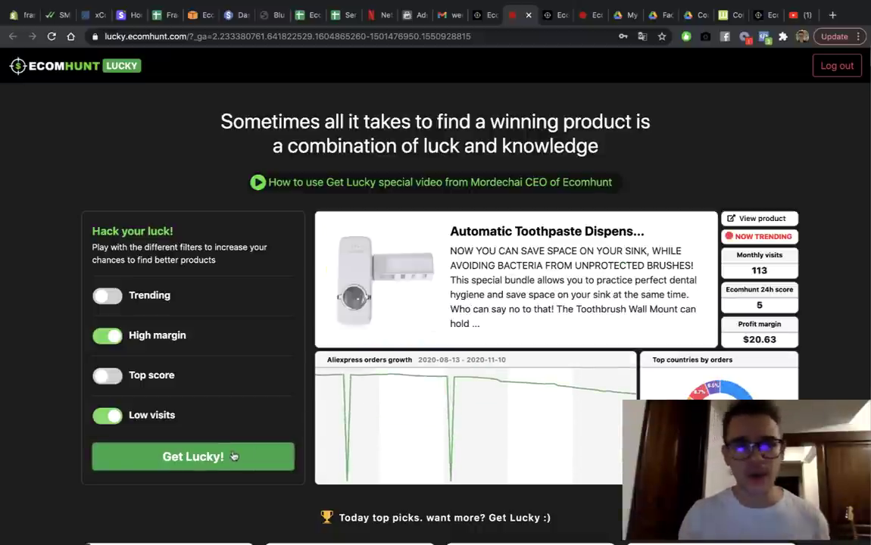
left_click(234, 457)
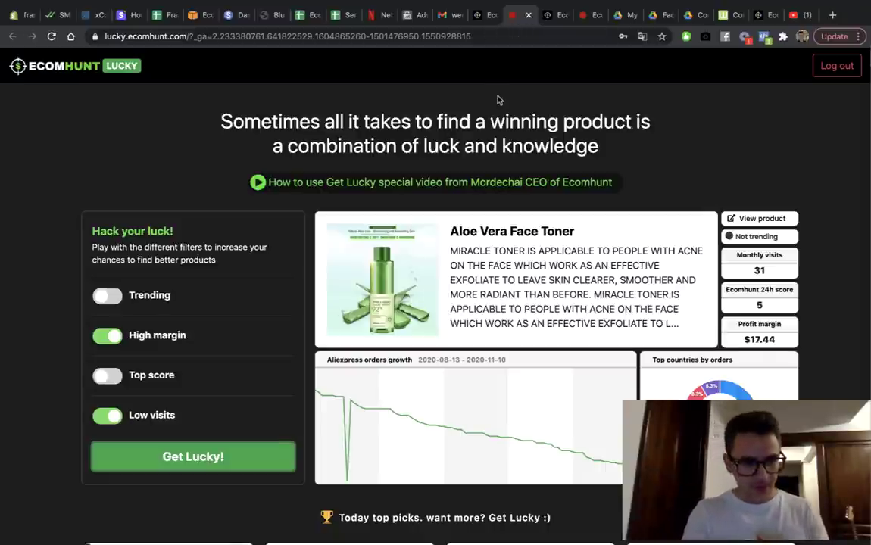
Step: Switch to the Crystal Glass Pen product page and examine its posting date, profits and costs, saturation, and engagement
left_click(480, 16)
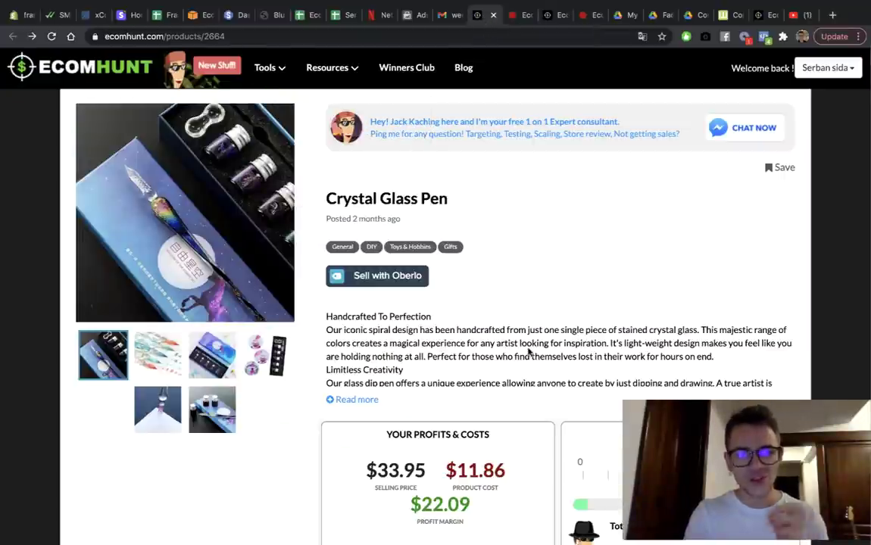
scroll(529, 350, "down", 1)
scroll(529, 351, "down", 2)
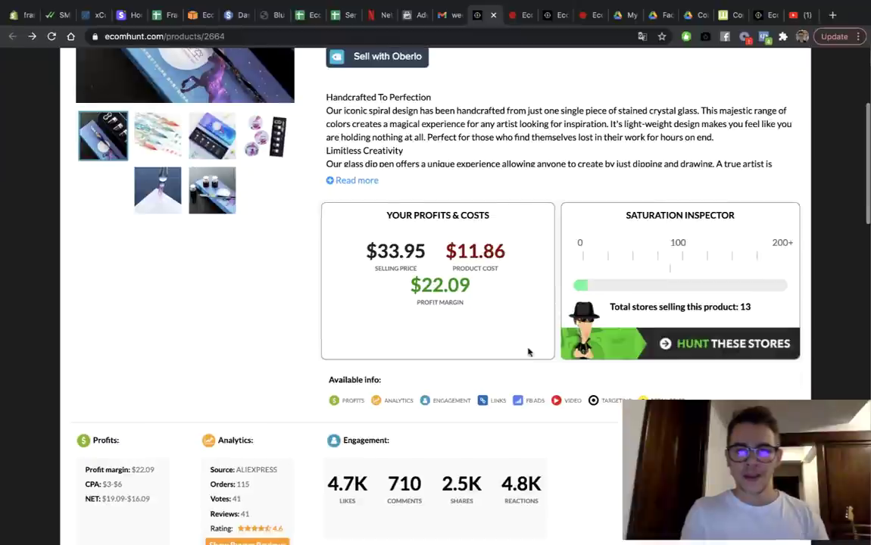
scroll(529, 351, "down", 2)
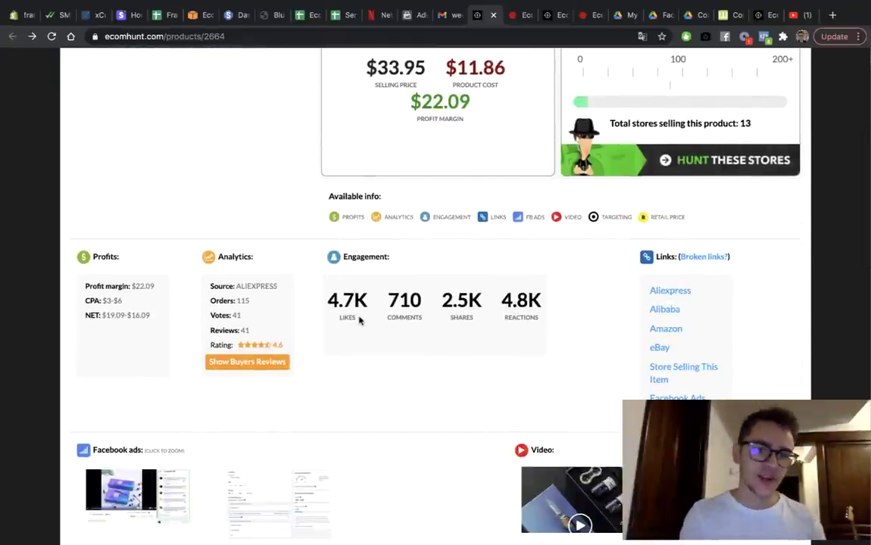
scroll(360, 317, "up", 5)
left_click_drag(400, 209, 327, 209)
scroll(319, 275, "down", 5)
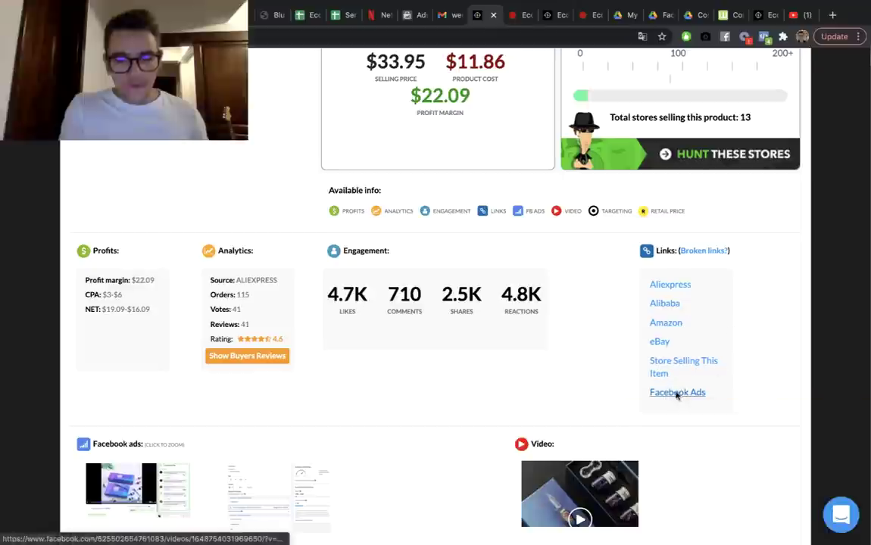
Step: Open the Crystal Glass Pen's Facebook ad, pause its video, and return to the Ecomhunt product page
left_click(677, 393)
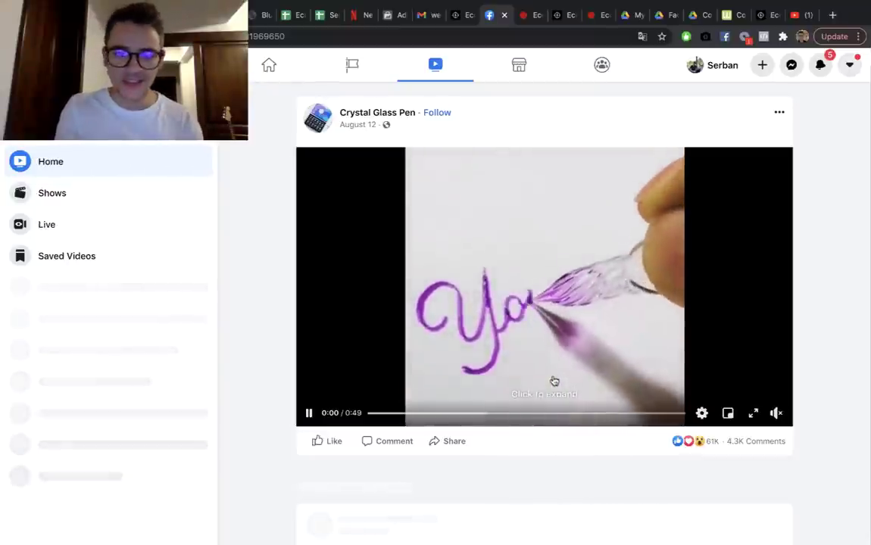
left_click(531, 172)
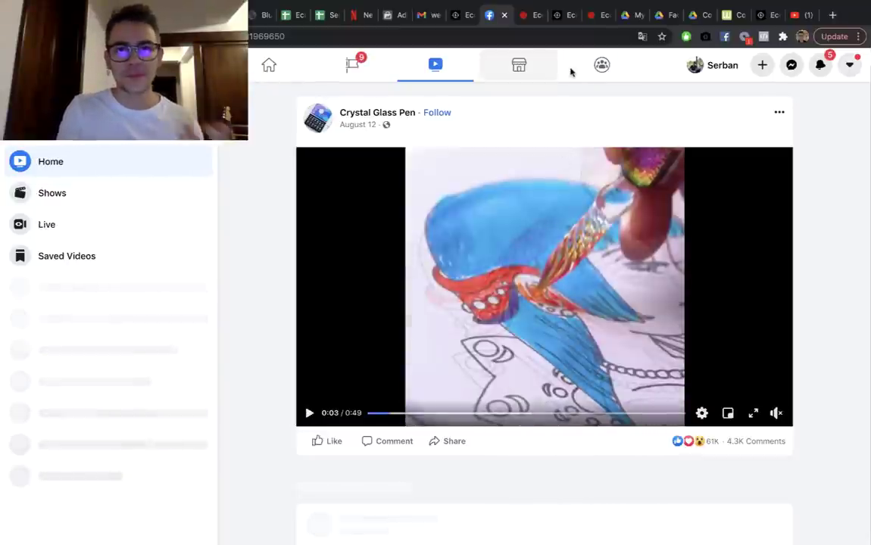
left_click(467, 16)
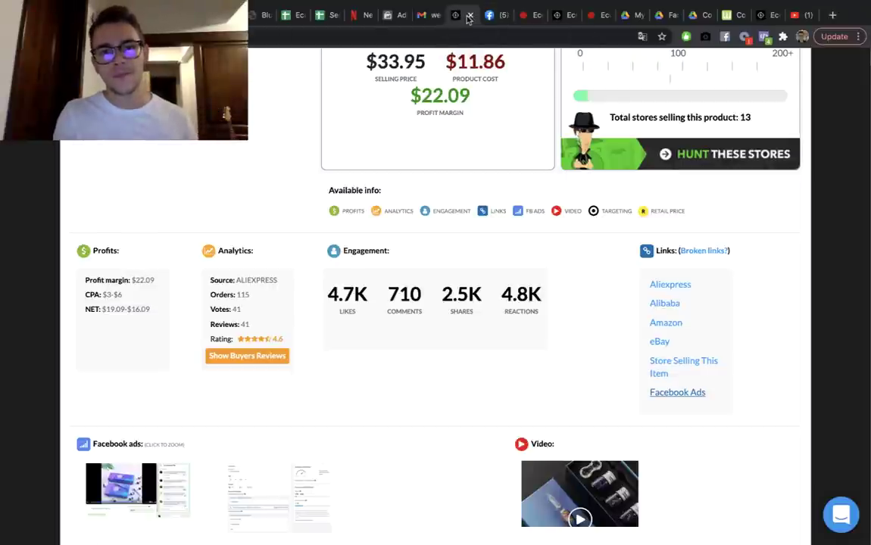
Step: Review the Crystal Glass Pen's description, profit figures and saturation again, and highlight its likes figure under Engagement
scroll(447, 215, "up", 5)
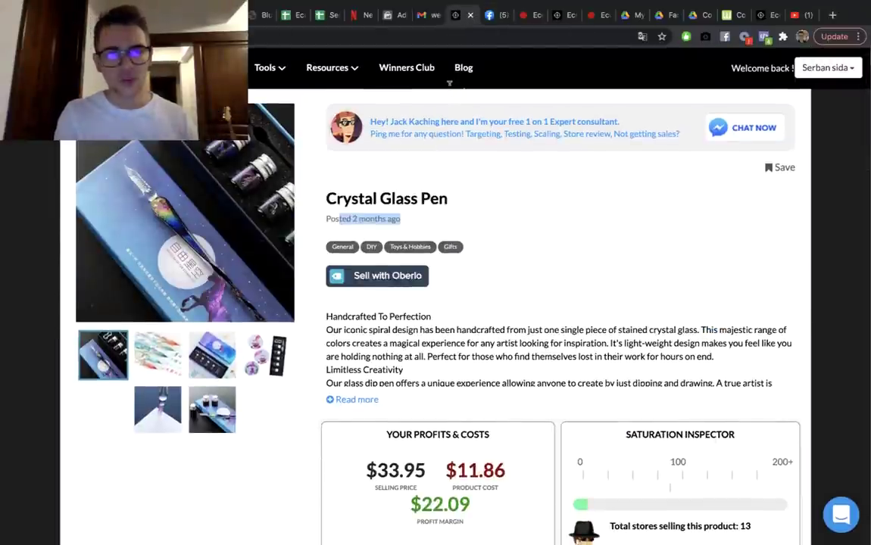
scroll(449, 89, "down", 5)
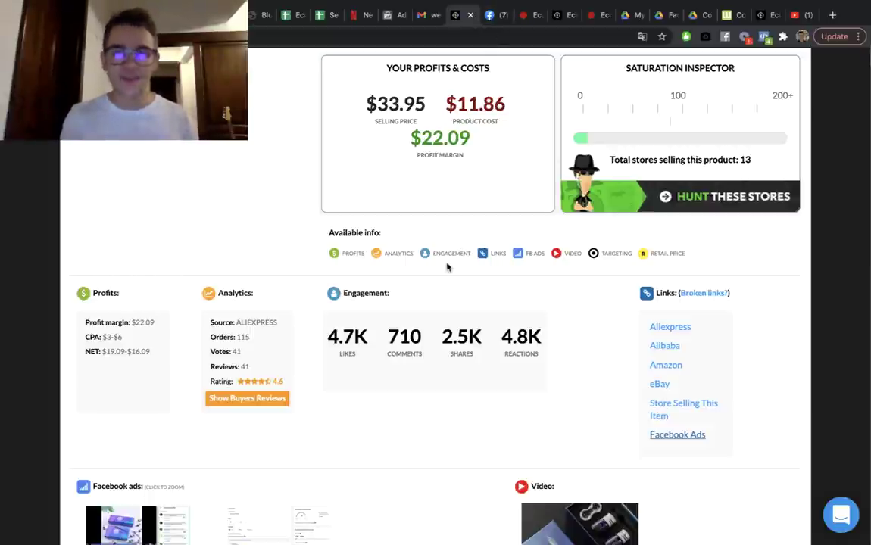
scroll(525, 422, "up", 5)
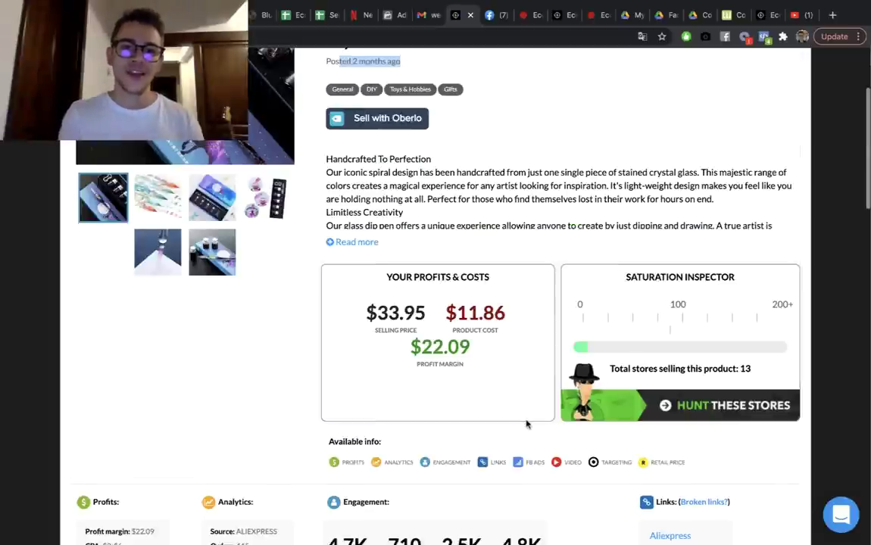
scroll(526, 425, "up", 1)
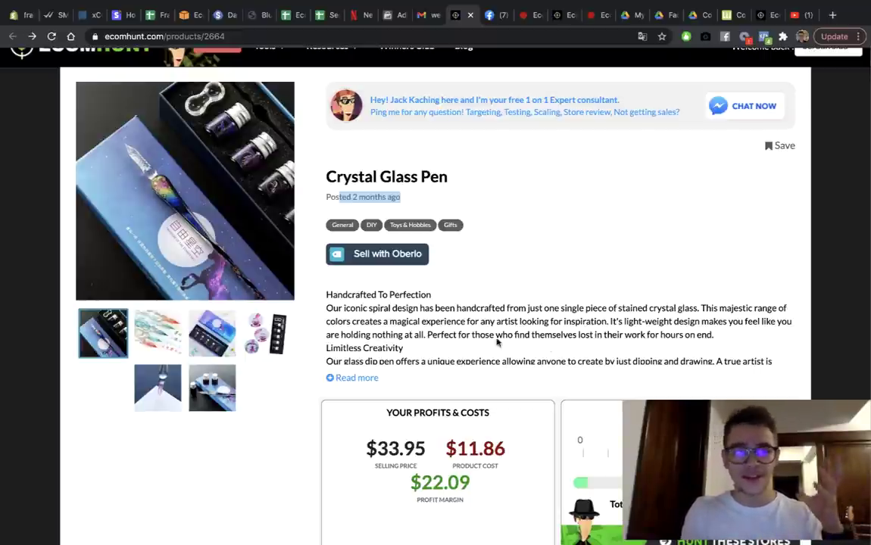
scroll(491, 336, "down", 5)
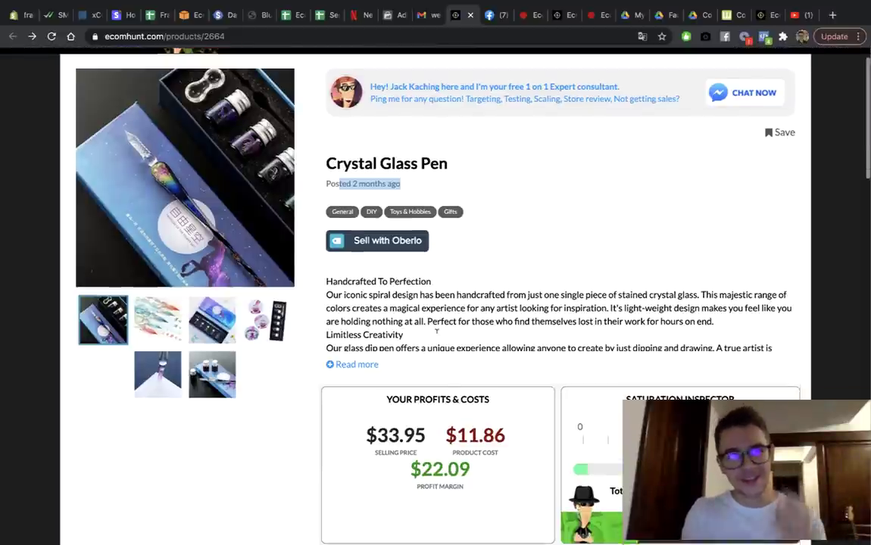
scroll(454, 363, "down", 1)
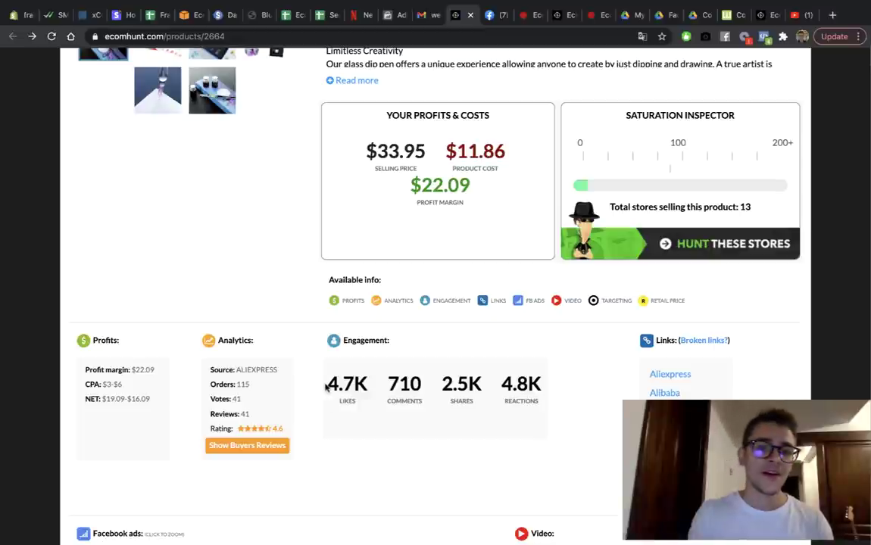
left_click_drag(327, 382, 371, 388)
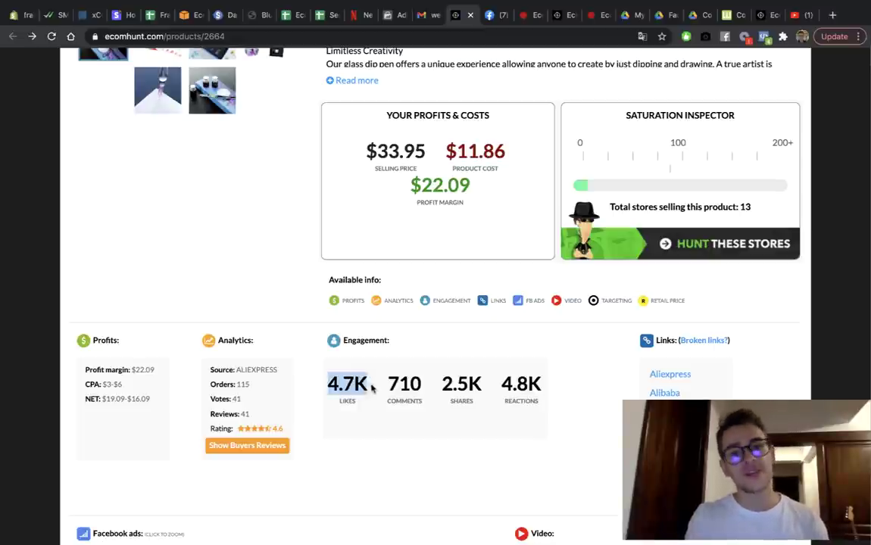
scroll(371, 388, "up", 1)
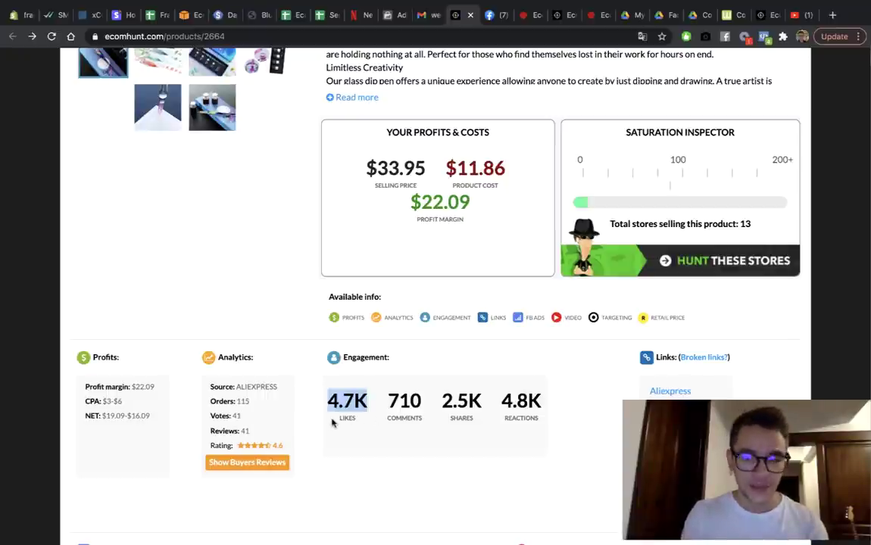
Step: Open the Crystal Glass Pen's AliExpress listing and examine its price, shipping, store products, product features and photos
scroll(516, 445, "down", 2)
left_click(674, 330)
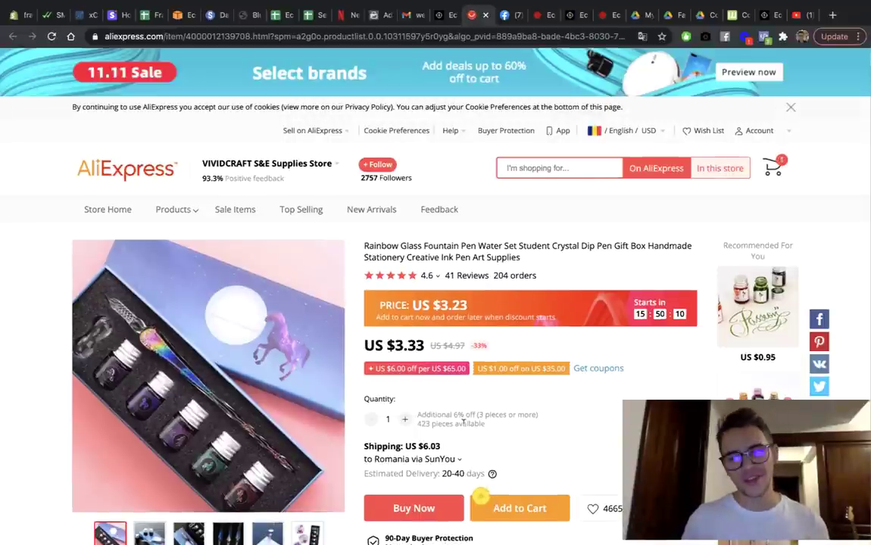
scroll(463, 425, "down", 3)
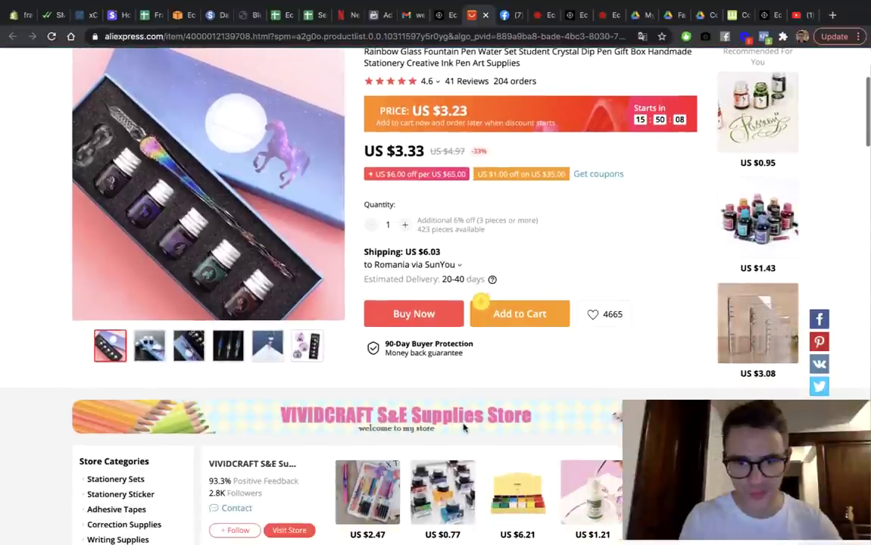
scroll(464, 428, "down", 8)
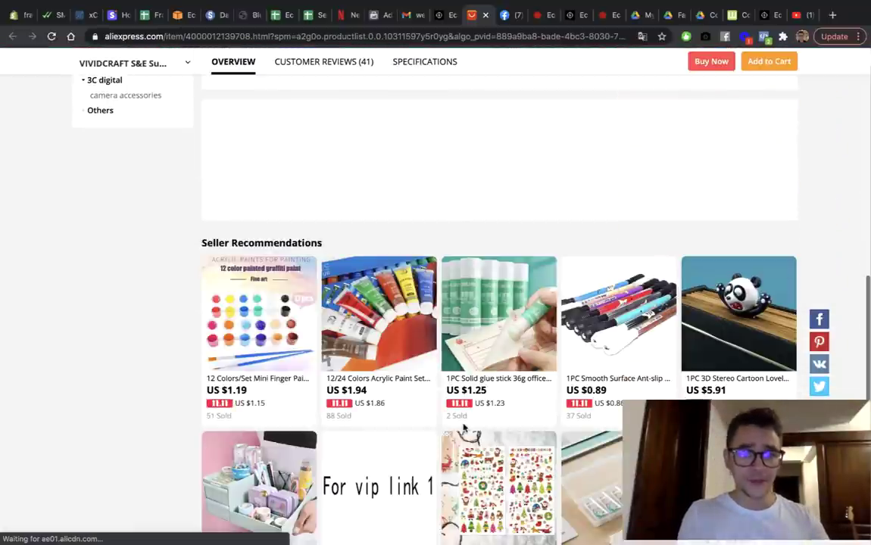
scroll(463, 428, "up", 3)
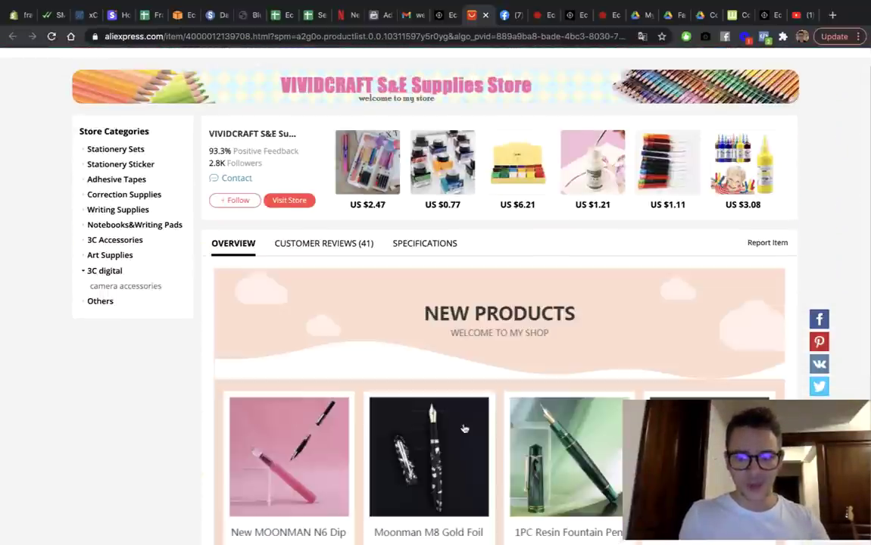
scroll(464, 428, "down", 1)
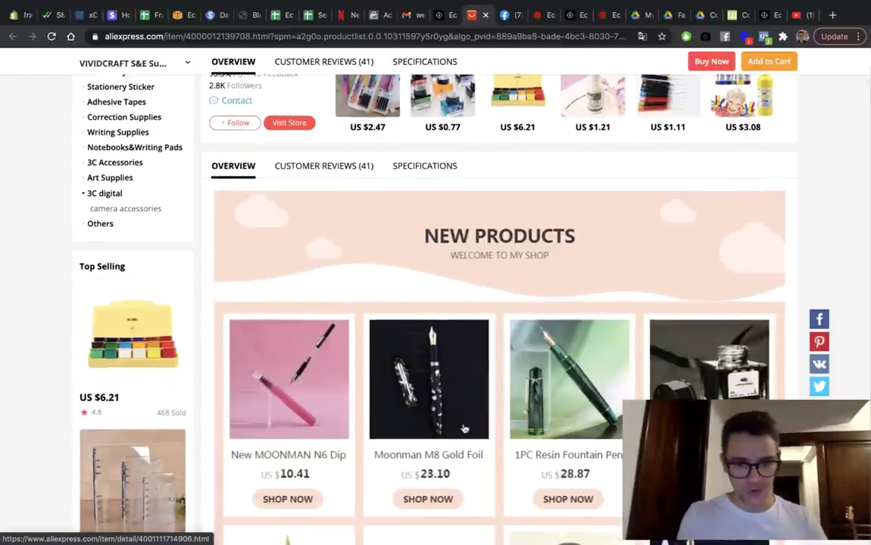
scroll(465, 428, "down", 2)
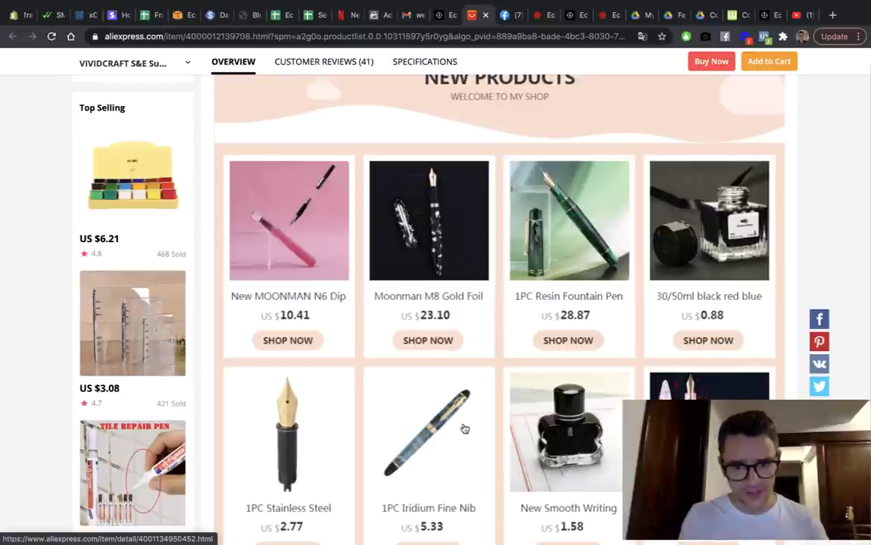
scroll(464, 428, "down", 5)
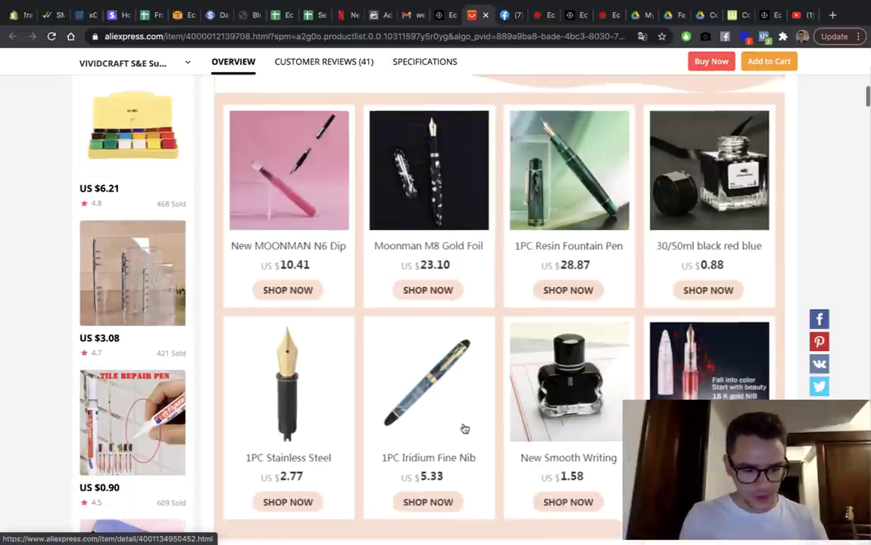
scroll(464, 429, "down", 15)
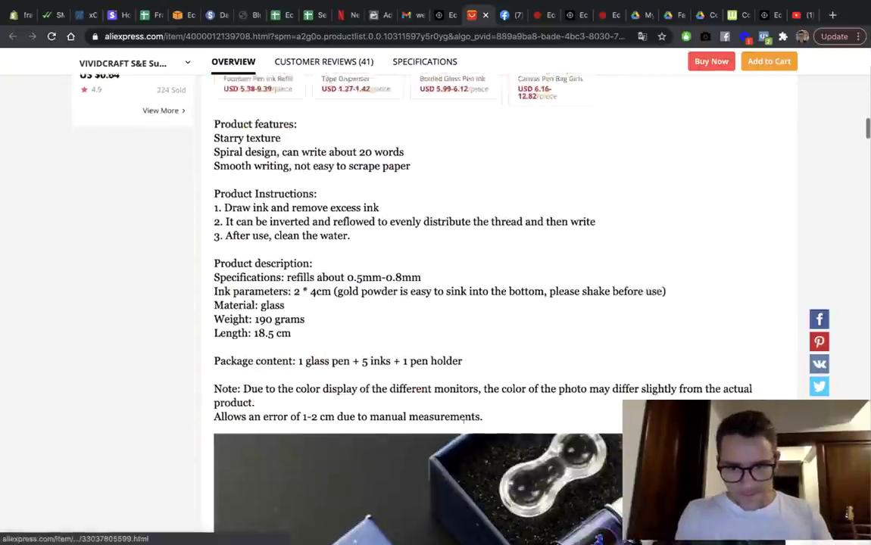
scroll(464, 429, "down", 5)
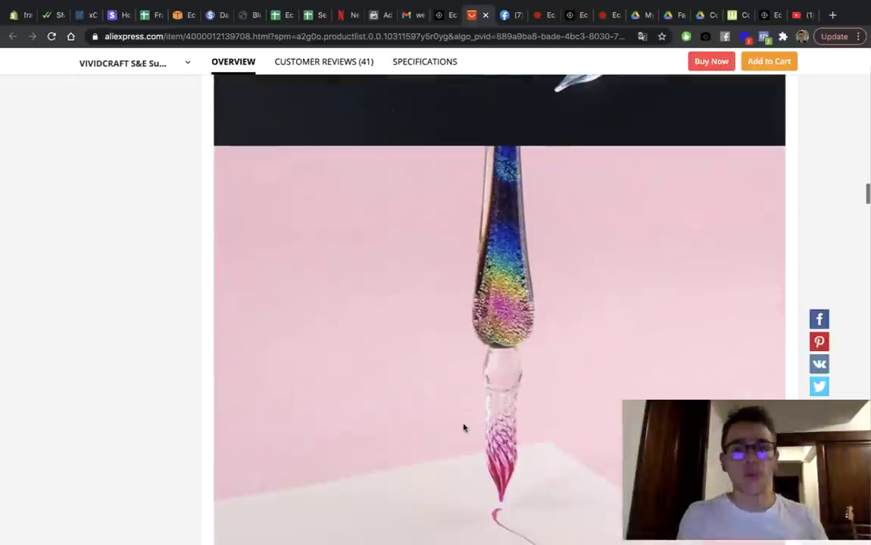
scroll(465, 429, "down", 6)
scroll(464, 429, "down", 10)
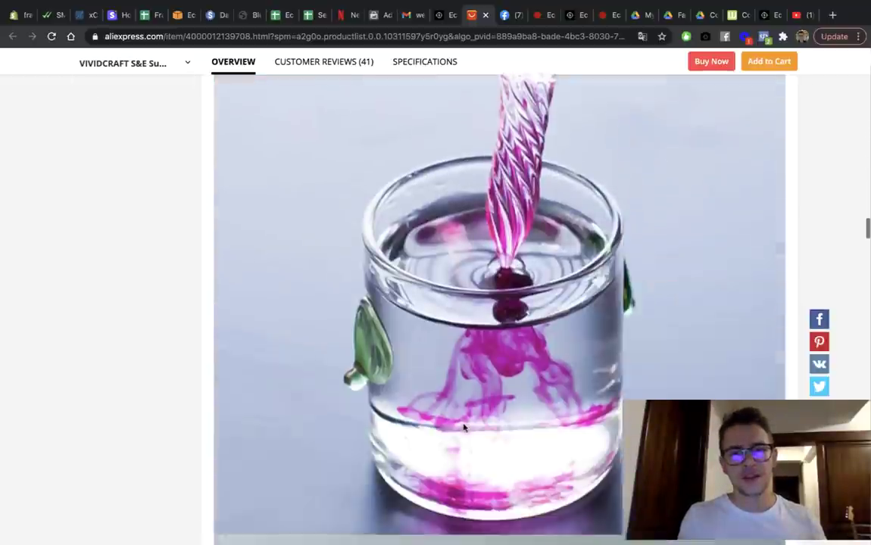
scroll(464, 428, "down", 10)
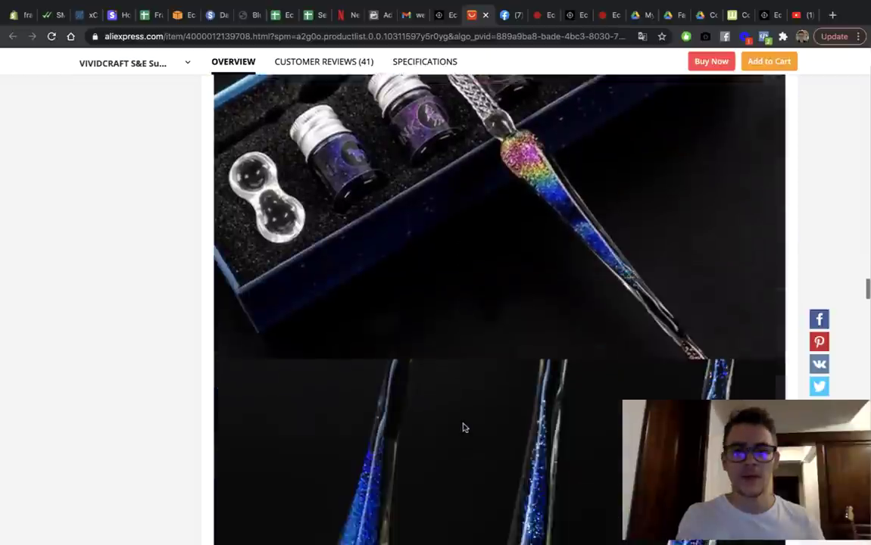
Step: Read the star ratings and customer reviews of the glass pen on AliExpress, and return to the listing's price and shipping details
scroll(465, 429, "down", 15)
scroll(464, 424, "down", 6)
scroll(464, 429, "down", 4)
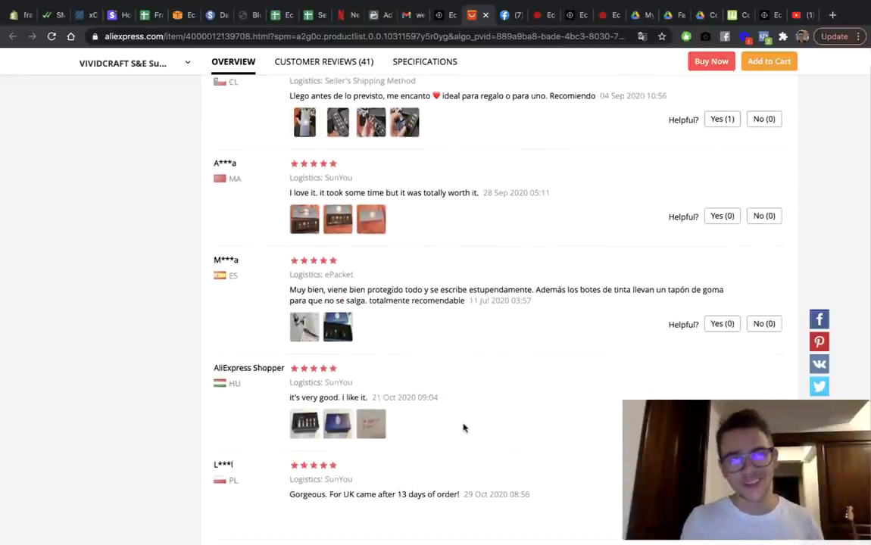
scroll(464, 427, "down", 6)
scroll(463, 424, "up", 11)
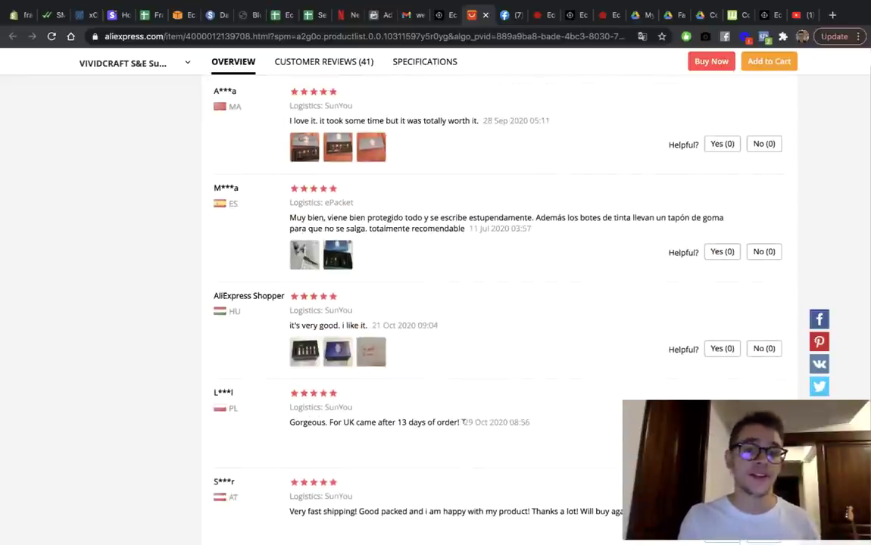
scroll(463, 423, "up", 5)
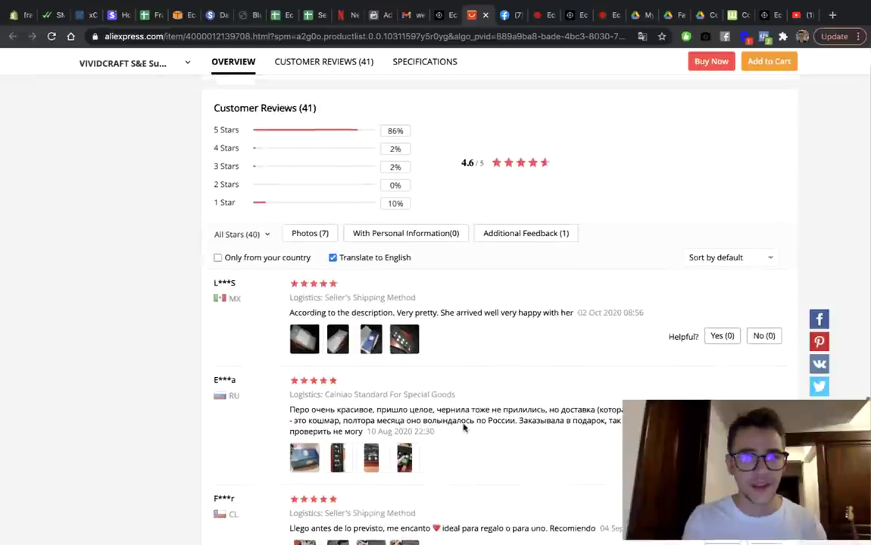
scroll(464, 427, "down", 4)
scroll(464, 428, "up", 1)
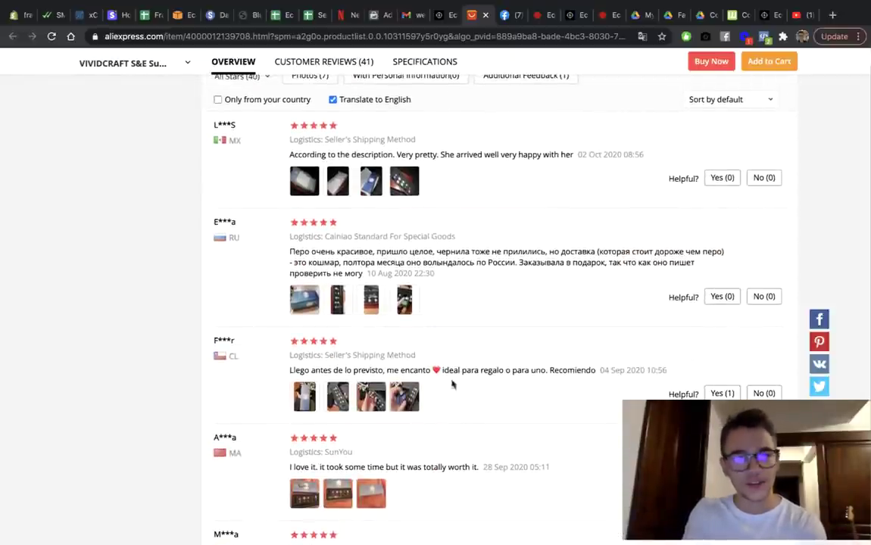
scroll(449, 237, "up", 15)
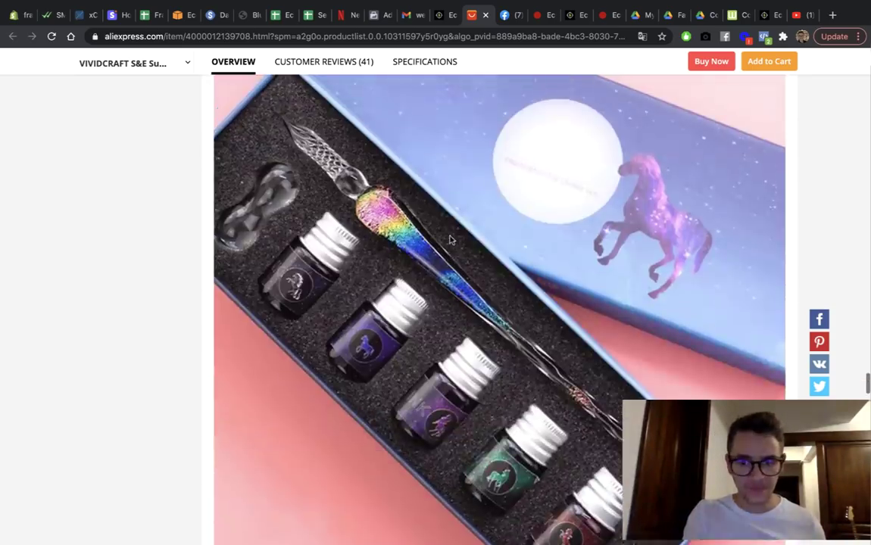
scroll(449, 240, "up", 20)
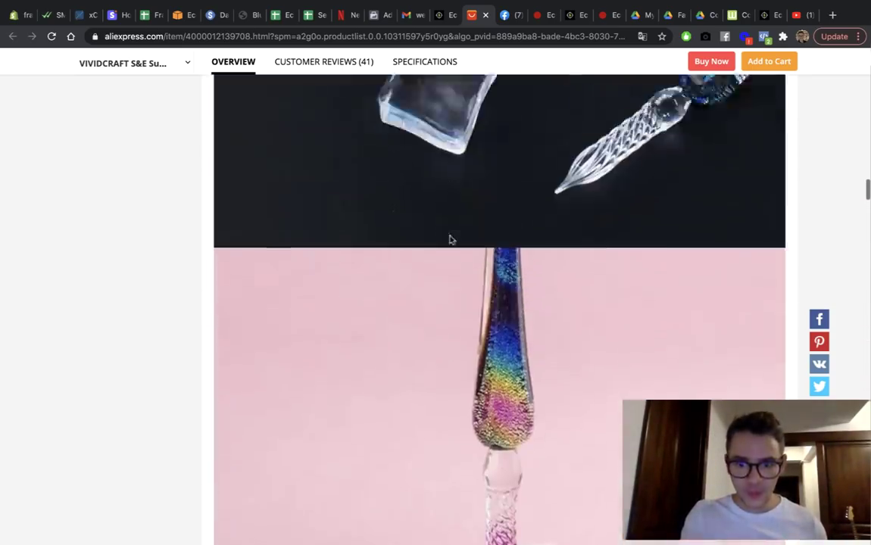
scroll(450, 240, "up", 10)
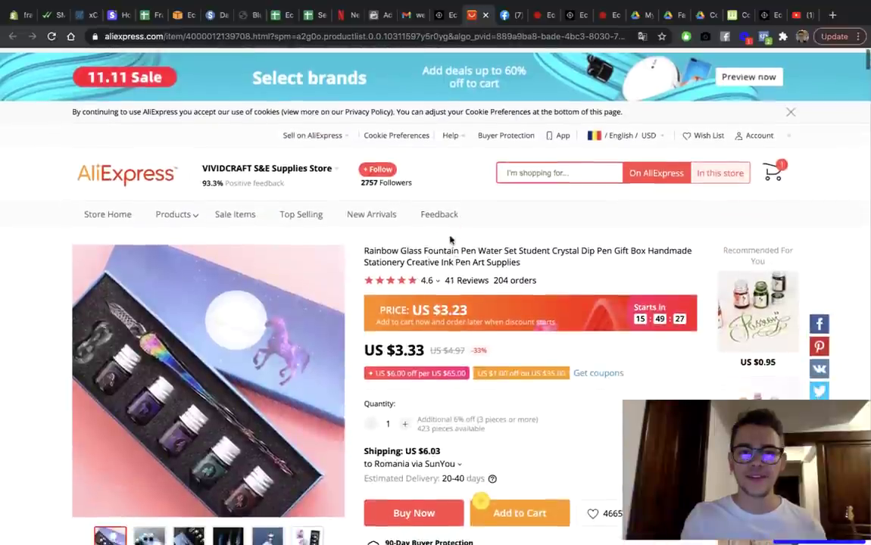
Step: Open the Crystal Glass Pen store from its Ecomhunt page and examine the homepage, About Us section and Mystique Set offer
left_click(441, 15)
left_click(670, 331)
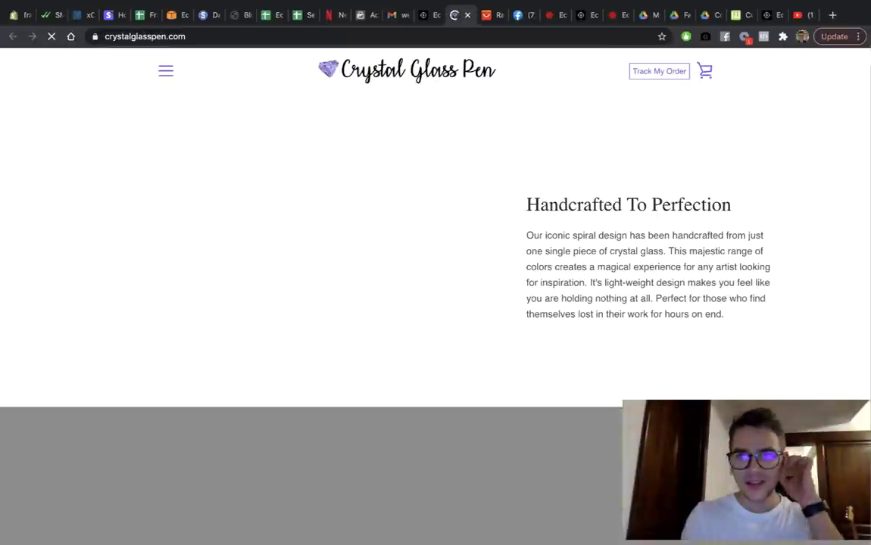
scroll(529, 321, "down", 6)
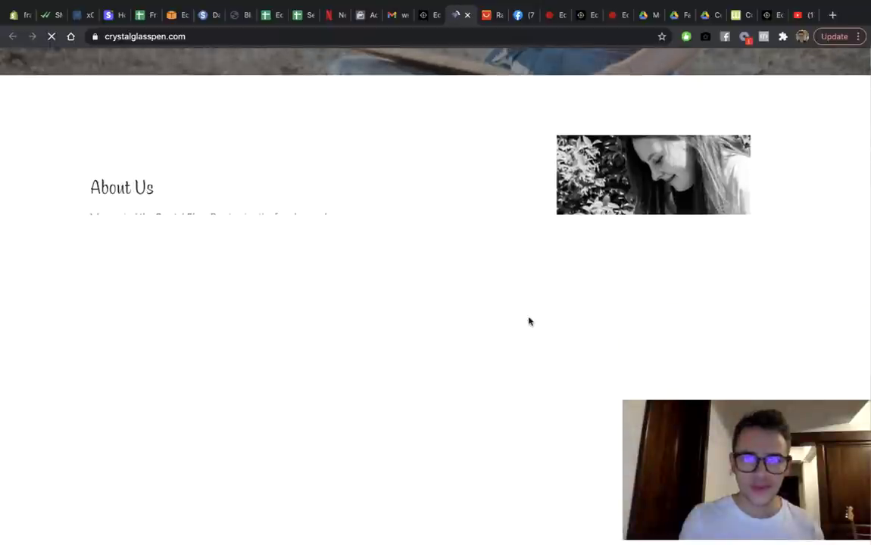
scroll(528, 321, "up", 6)
scroll(528, 315, "down", 8)
scroll(529, 314, "up", 9)
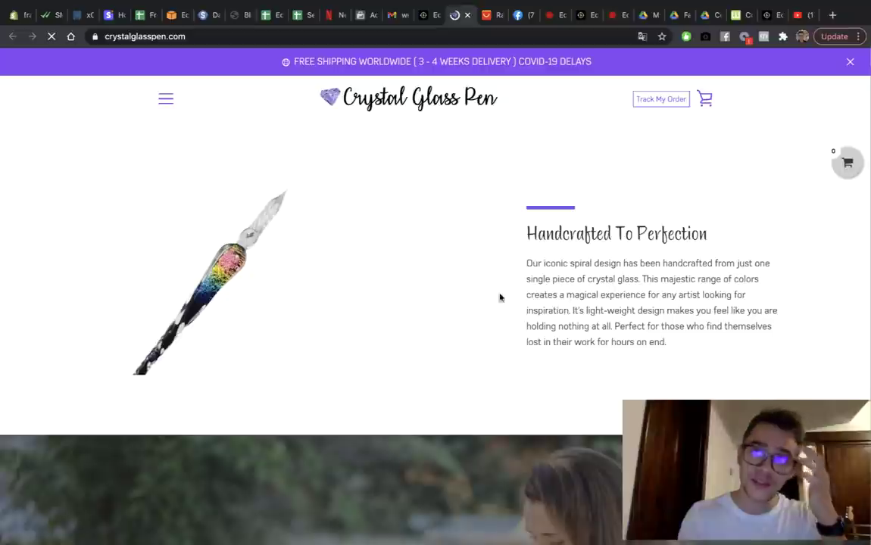
scroll(480, 327, "down", 15)
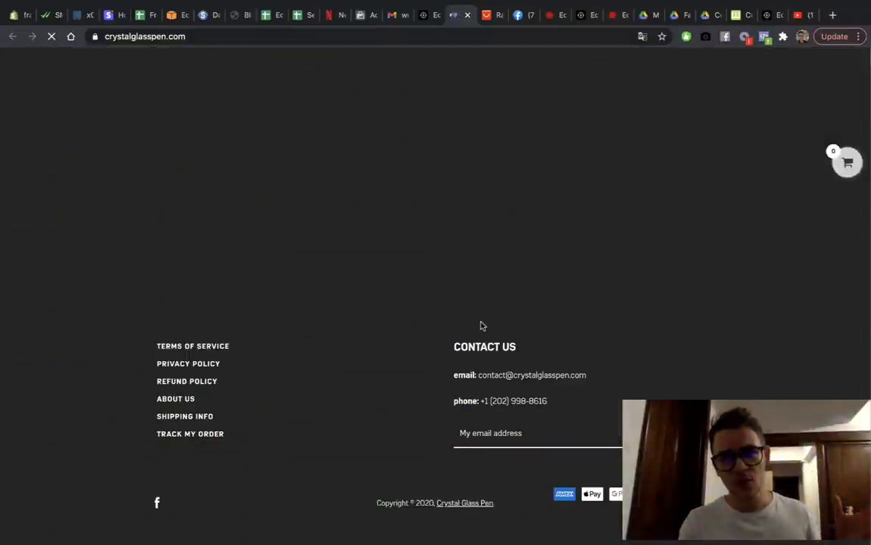
scroll(480, 326, "up", 10)
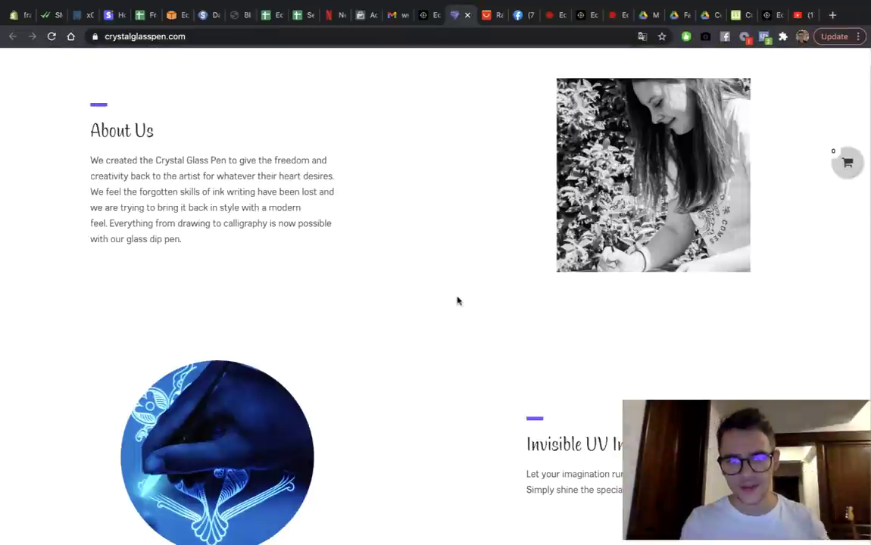
scroll(445, 295, "down", 2)
scroll(446, 294, "down", 8)
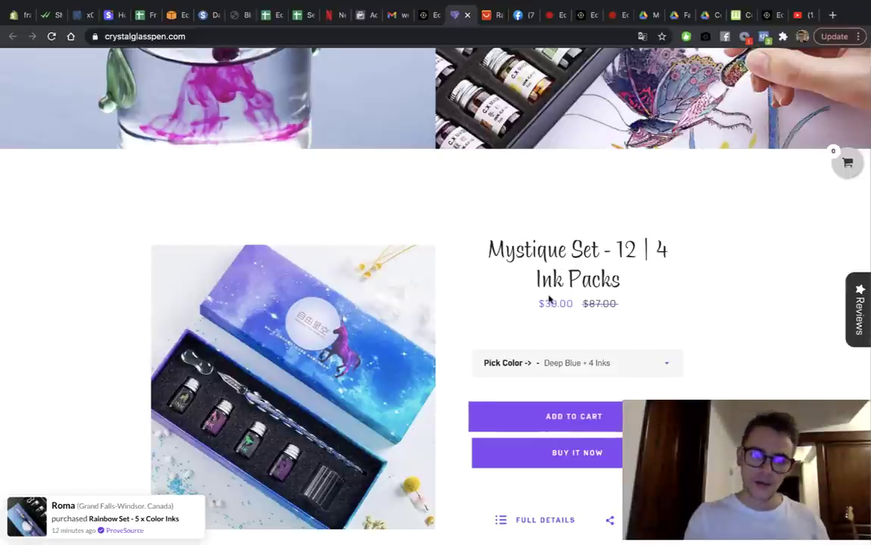
scroll(549, 302, "down", 1)
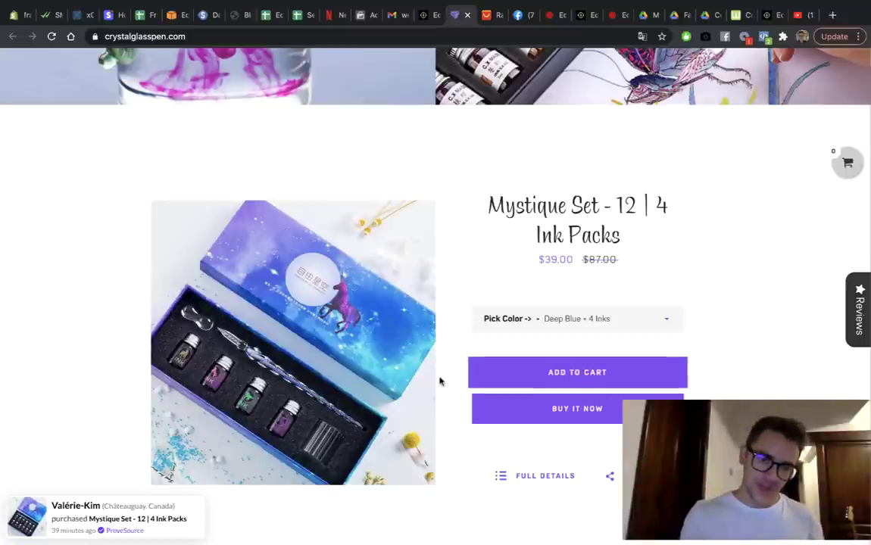
scroll(391, 340, "up", 15)
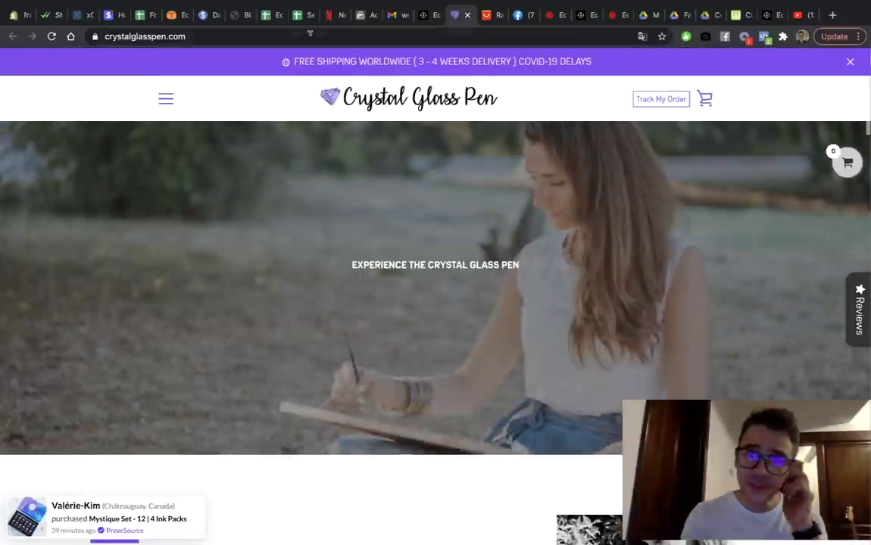
Step: Switch to Facebook Ads Manager and remove Chrysler, Volkswagen and Volvo from the new ad set's detailed targeting
left_click(365, 15)
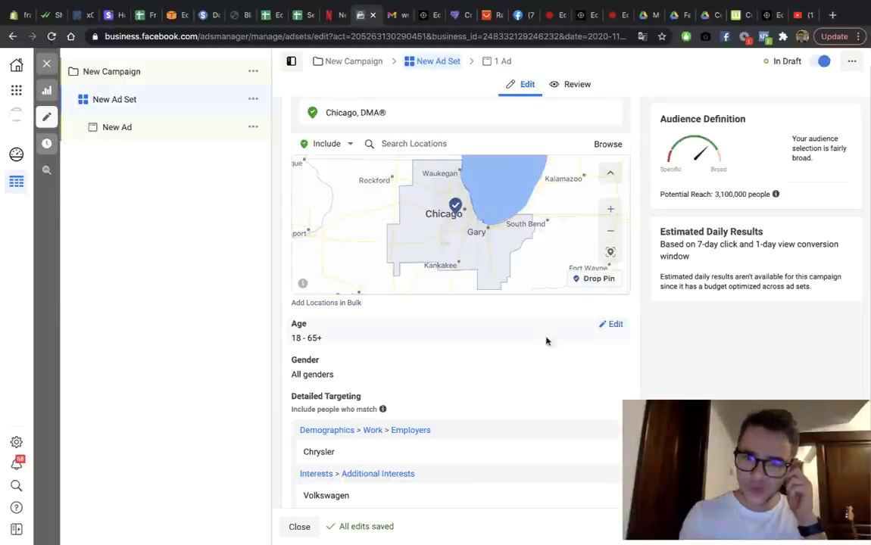
scroll(518, 436, "down", 3)
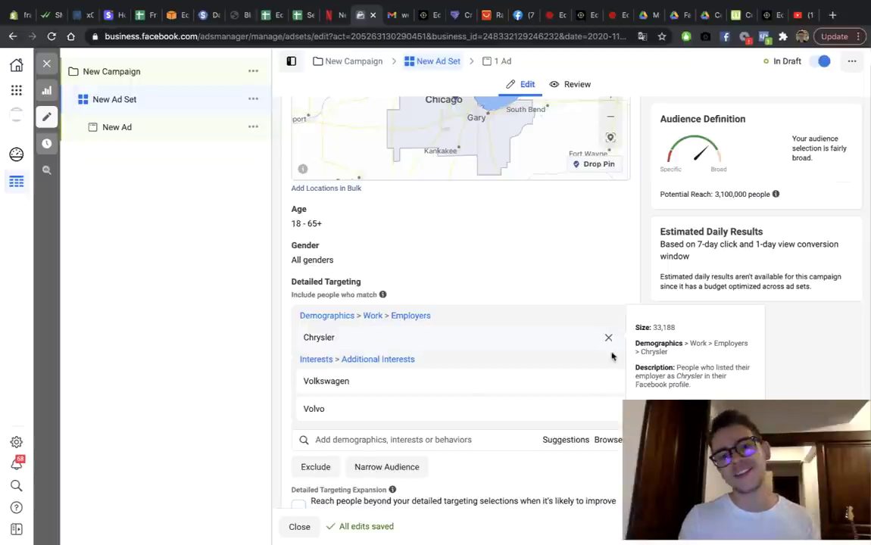
left_click(609, 341)
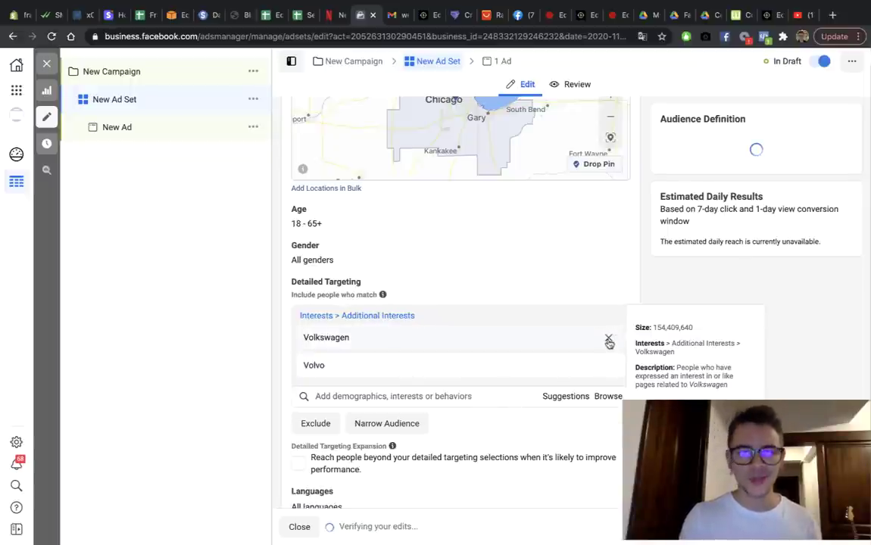
left_click(608, 340)
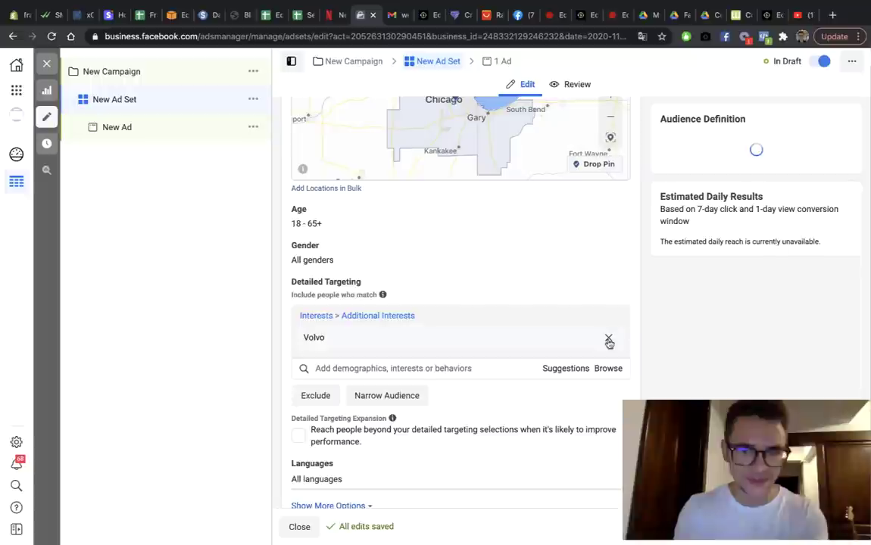
left_click(608, 340)
Step: Replace the ad set's Norway, Chicago and Romania locations with the country United States
scroll(516, 291, "up", 3)
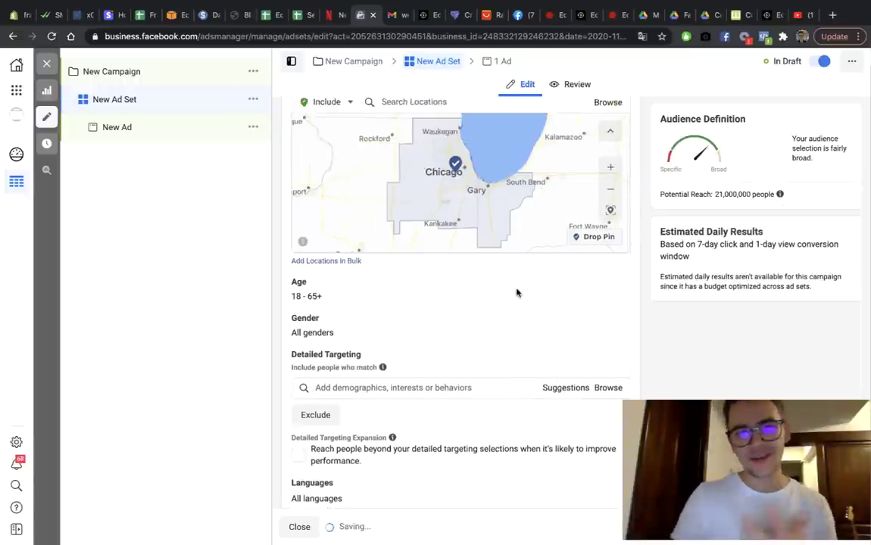
scroll(516, 288, "up", 2)
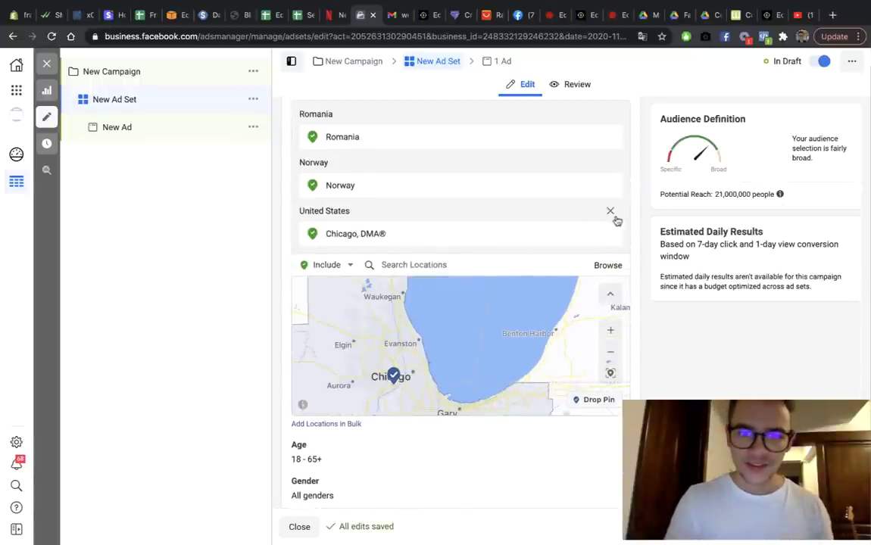
left_click(610, 187)
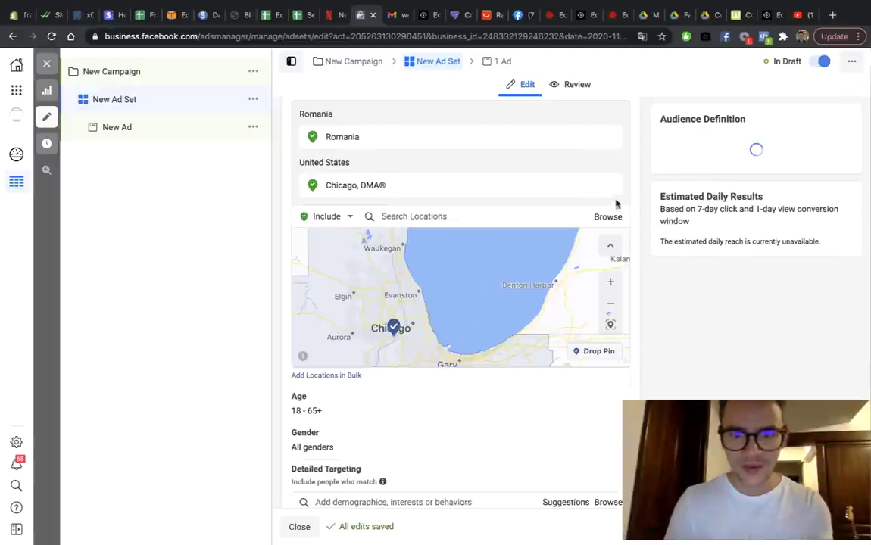
left_click(610, 187)
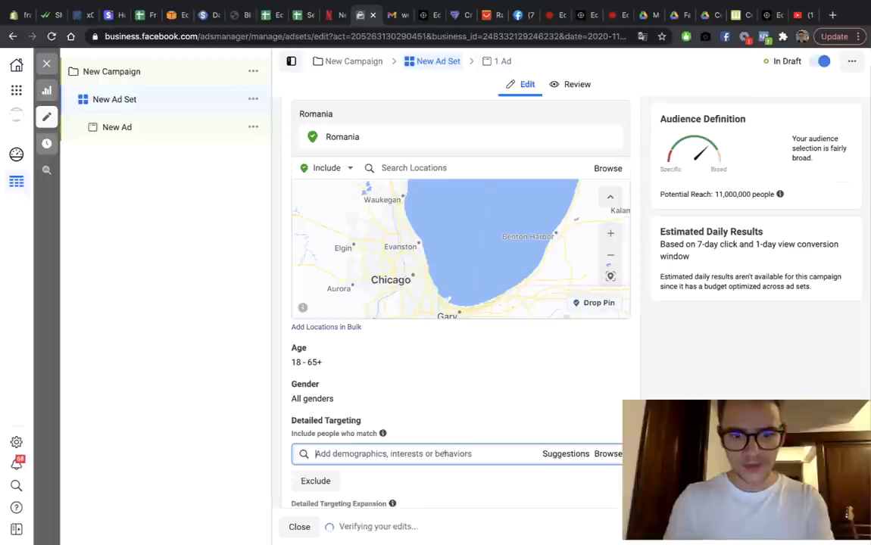
left_click(415, 167)
type("United state")
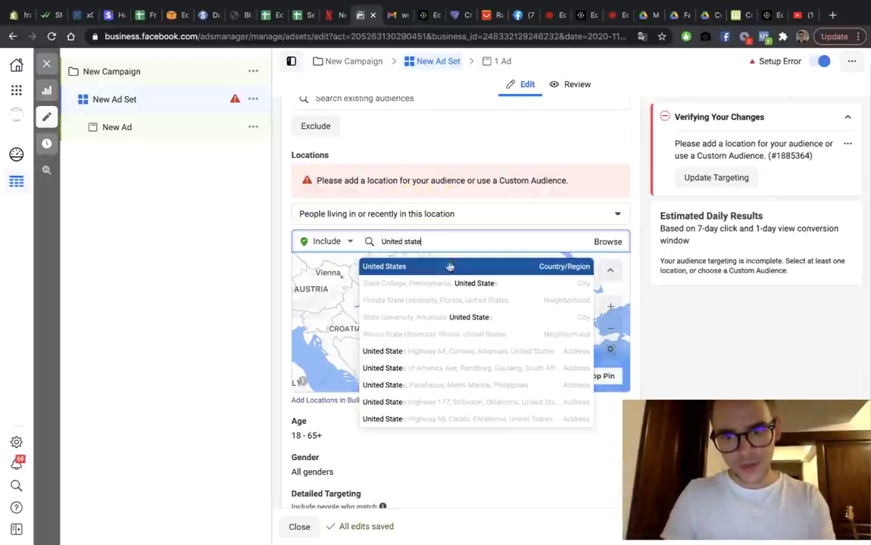
left_click(450, 267)
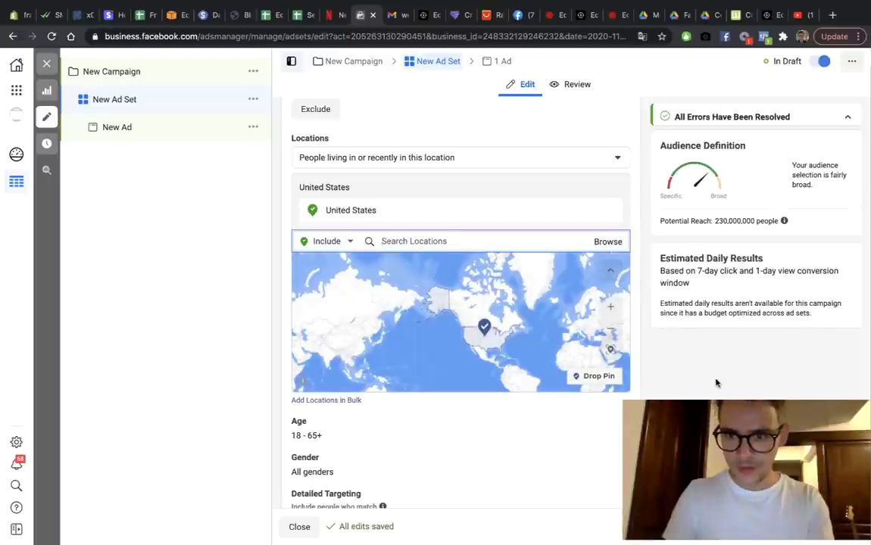
Step: Add the interests Artist and Watercolor painting to the ad set's detailed targeting
scroll(687, 388, "down", 3)
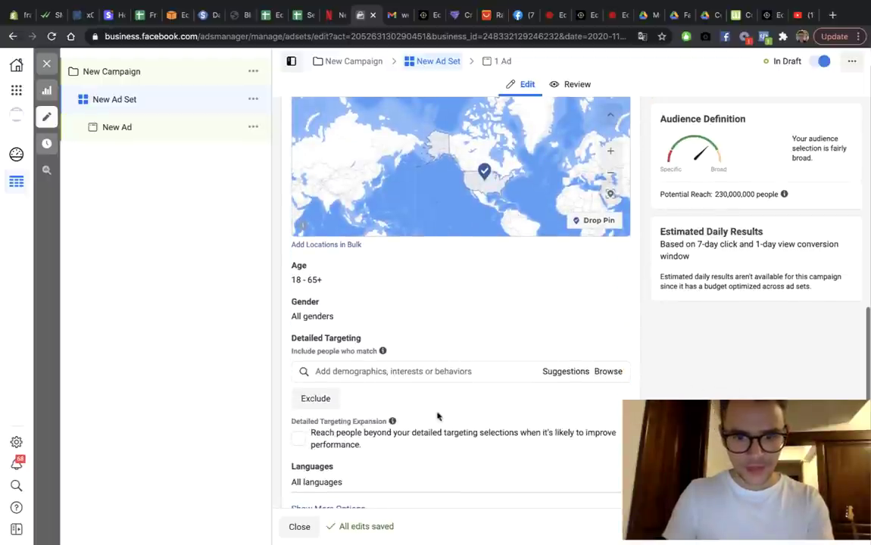
left_click(404, 369)
type("Artis")
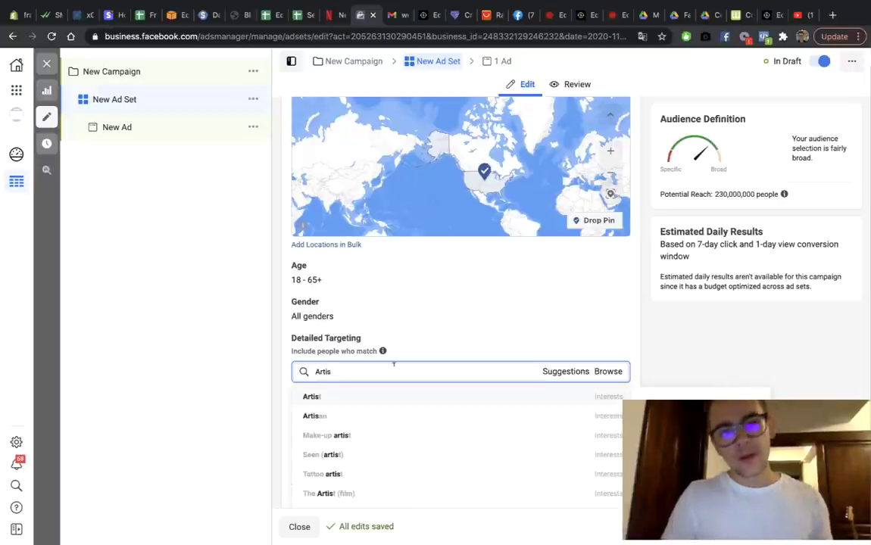
left_click(366, 398)
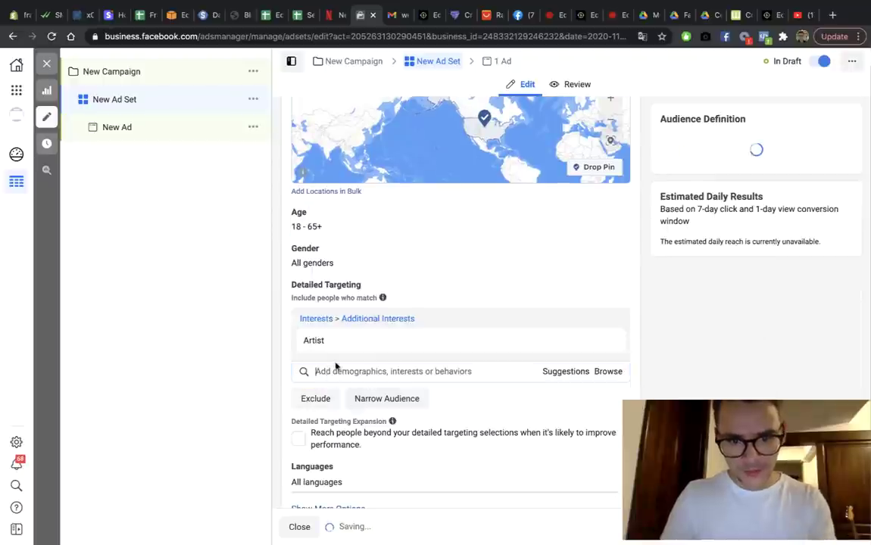
type("water color")
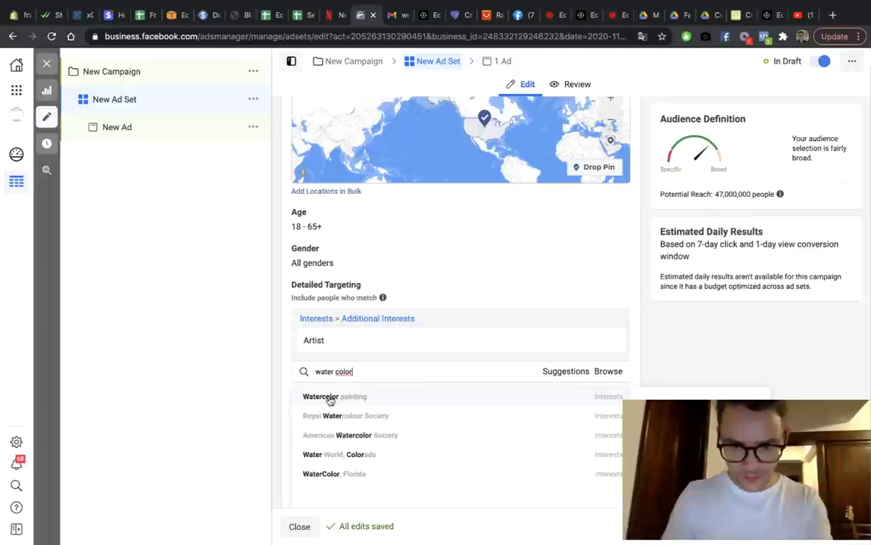
left_click(330, 398)
Step: Look up Tempera among the targeting interests, and add the Painting interest from Arts and music
type("Tempera")
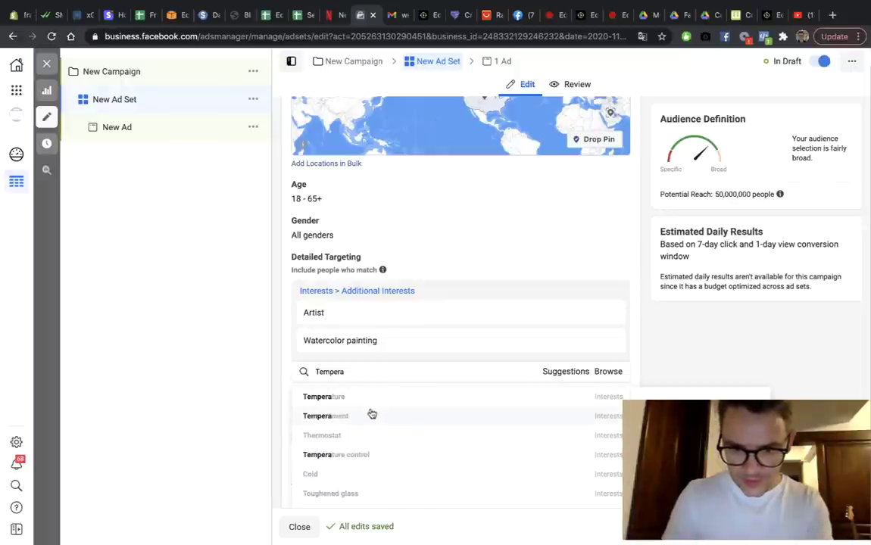
left_click(281, 393)
left_click(408, 364)
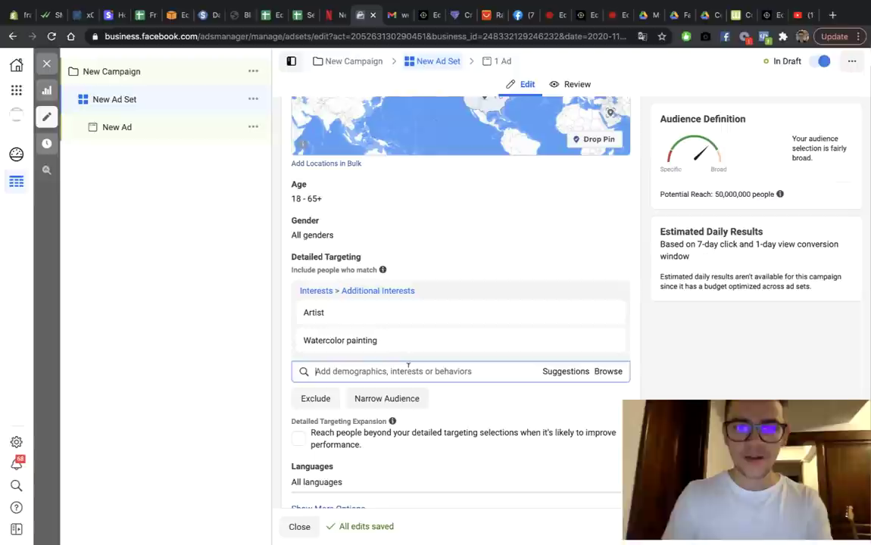
type("Painting")
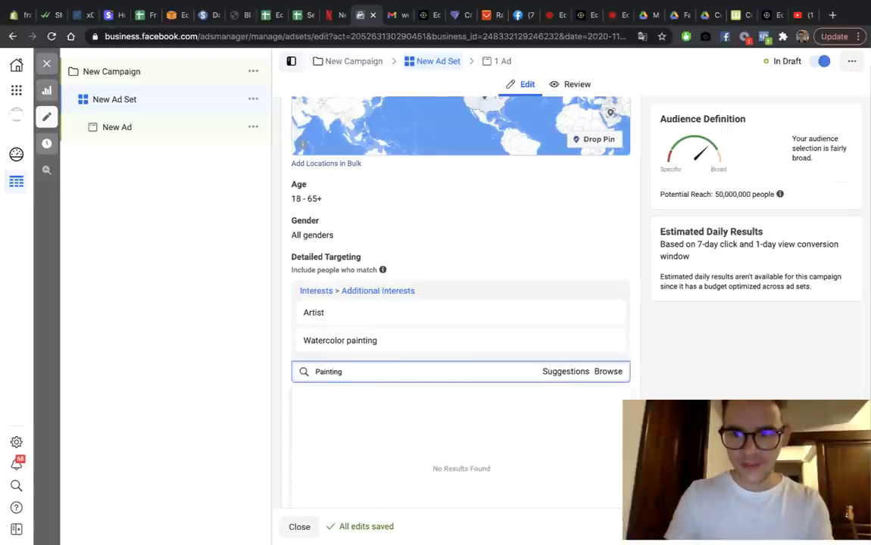
left_click(404, 396)
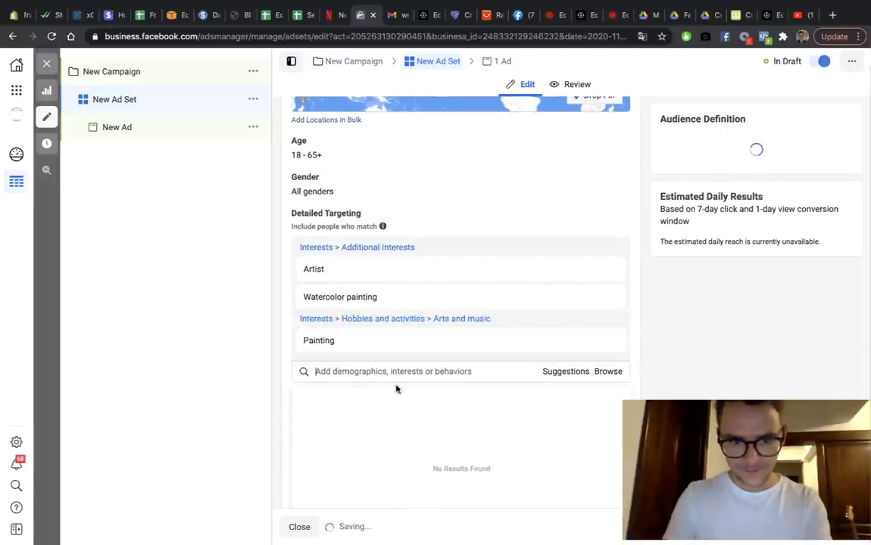
left_click(849, 357)
Step: Remove Watercolor painting from the included interests and narrow the audience to people who must also match Watercolor painting
scroll(632, 253, "down", 1)
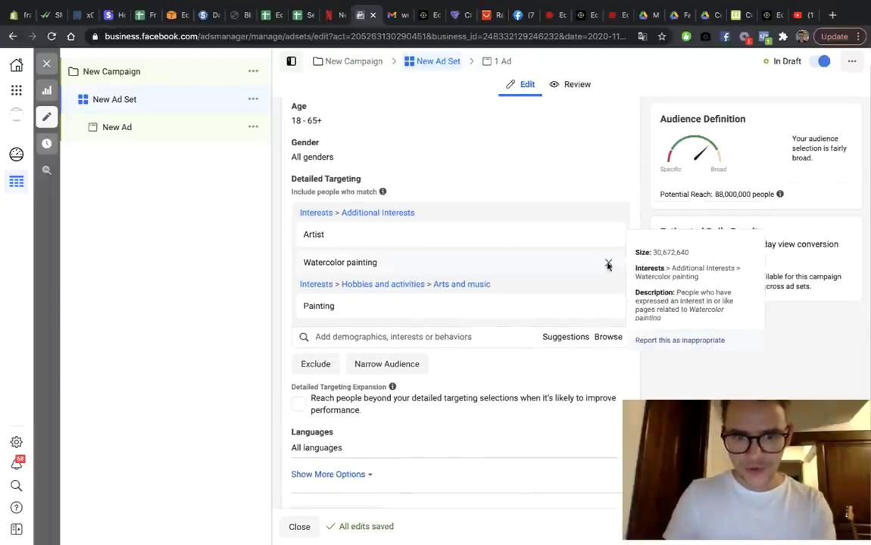
left_click(608, 263)
left_click(362, 336)
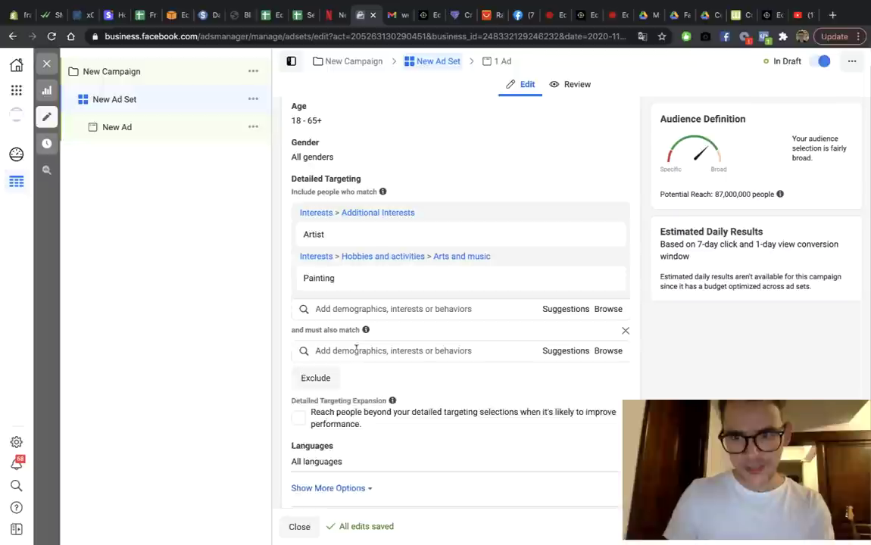
left_click(356, 348)
type("Waler color")
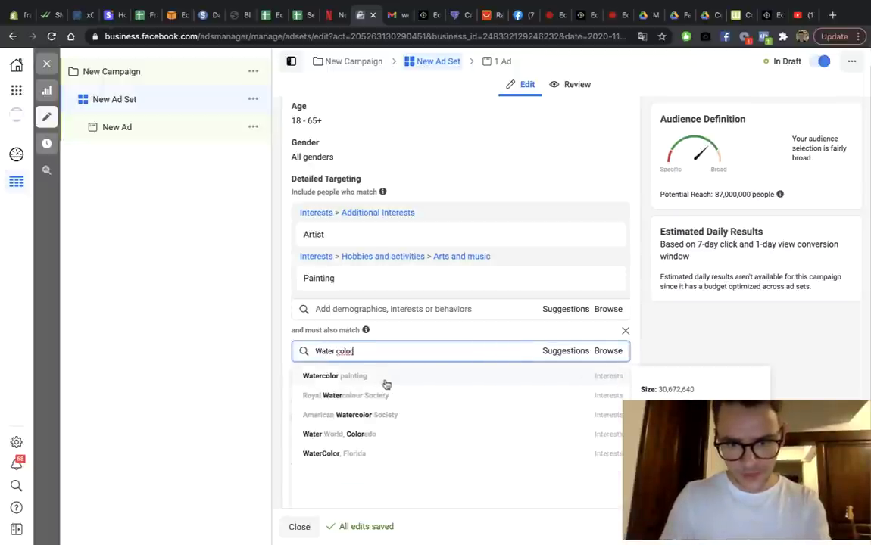
left_click(385, 378)
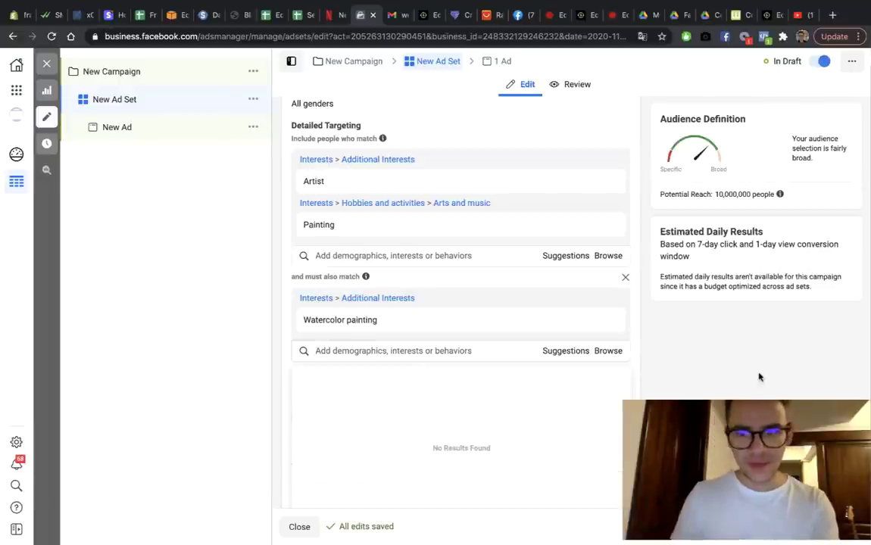
scroll(730, 355, "down", 1)
left_click(730, 354)
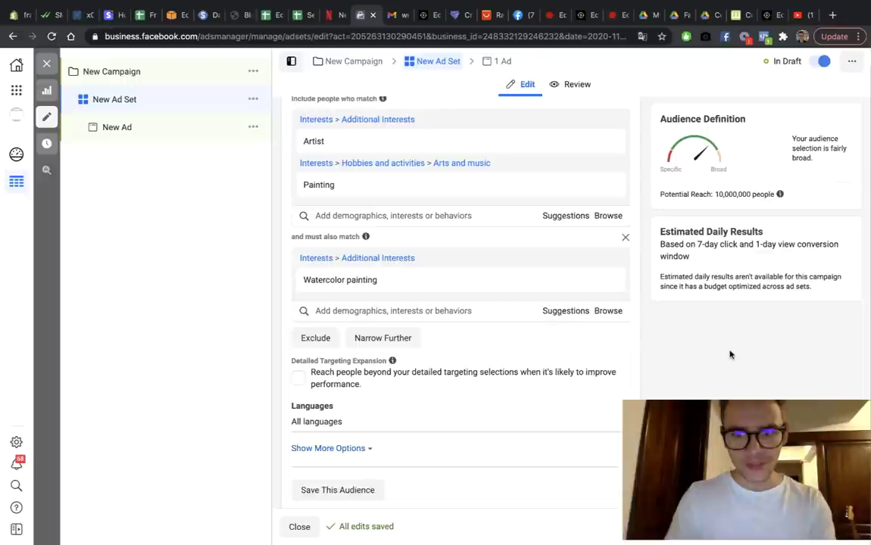
Step: Narrow the audience further to people who must also match the Writer interest
scroll(682, 346, "up", 1)
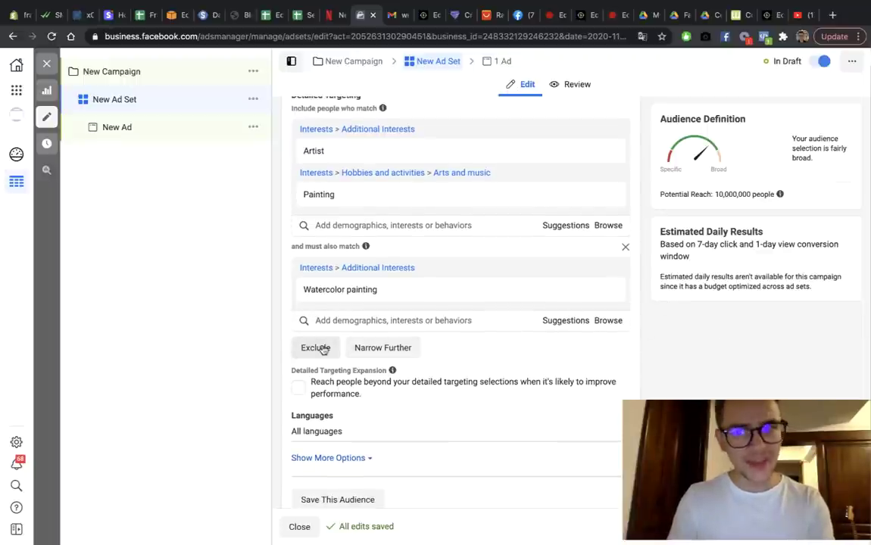
left_click(382, 347)
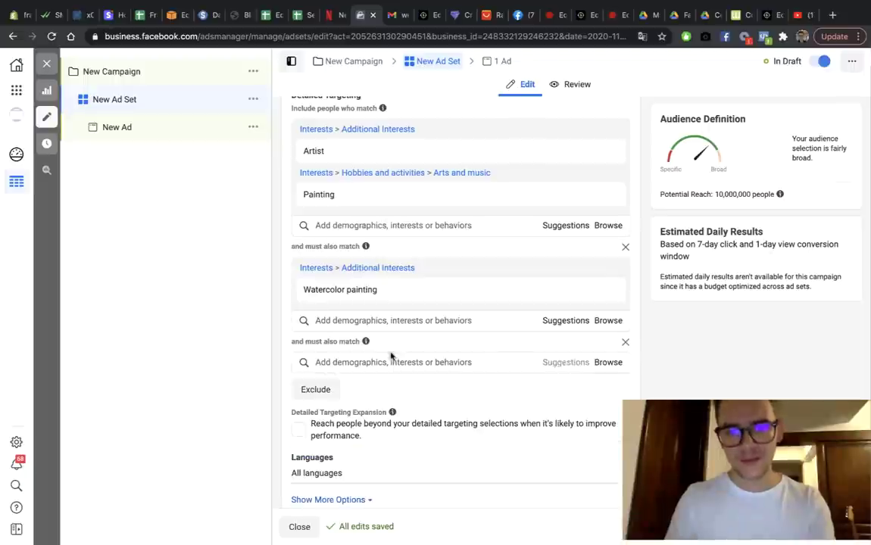
type("Writer")
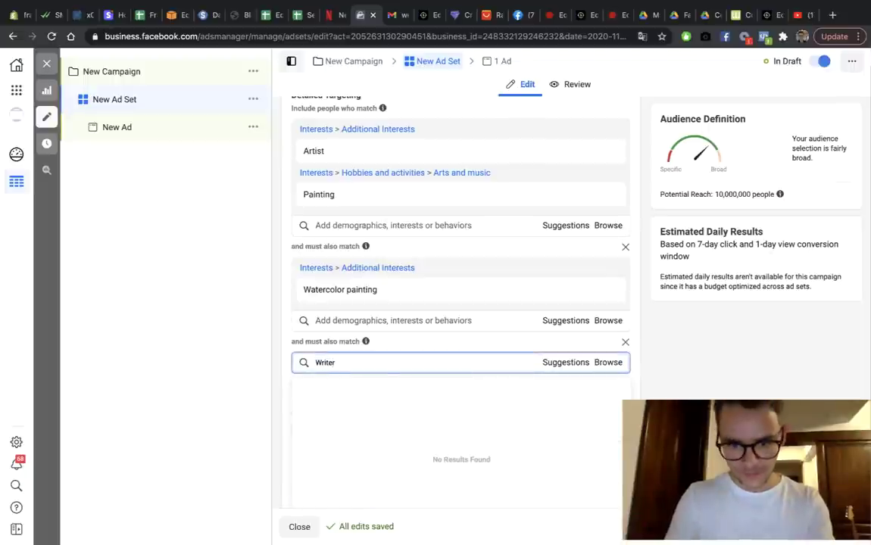
left_click(396, 387)
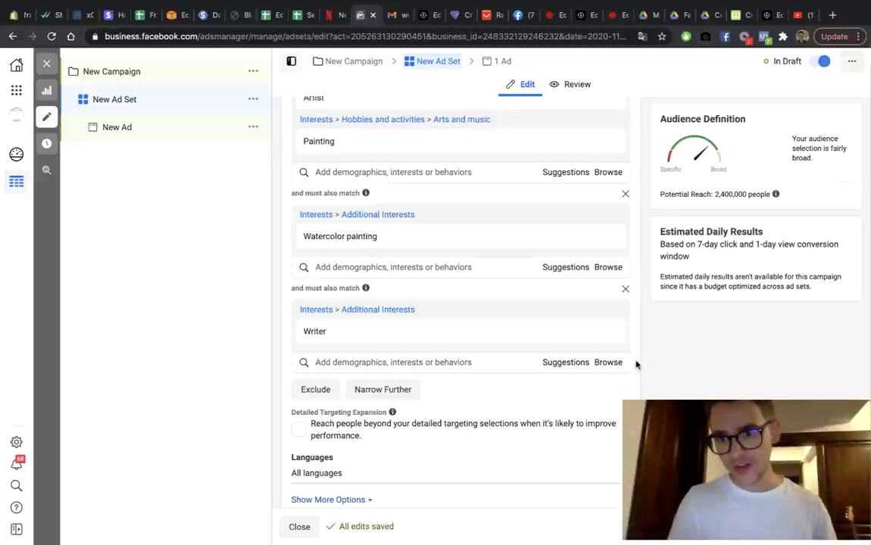
scroll(636, 364, "down", 1)
scroll(636, 365, "up", 2)
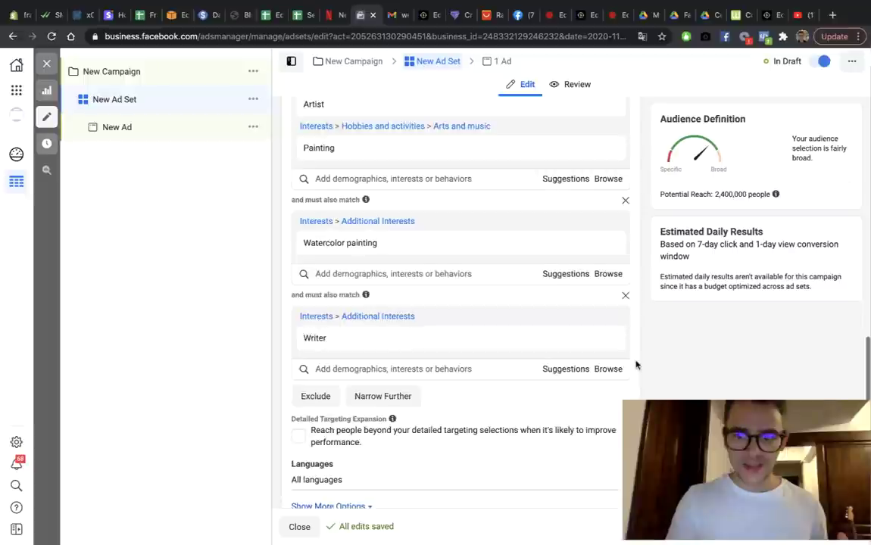
scroll(636, 364, "up", 2)
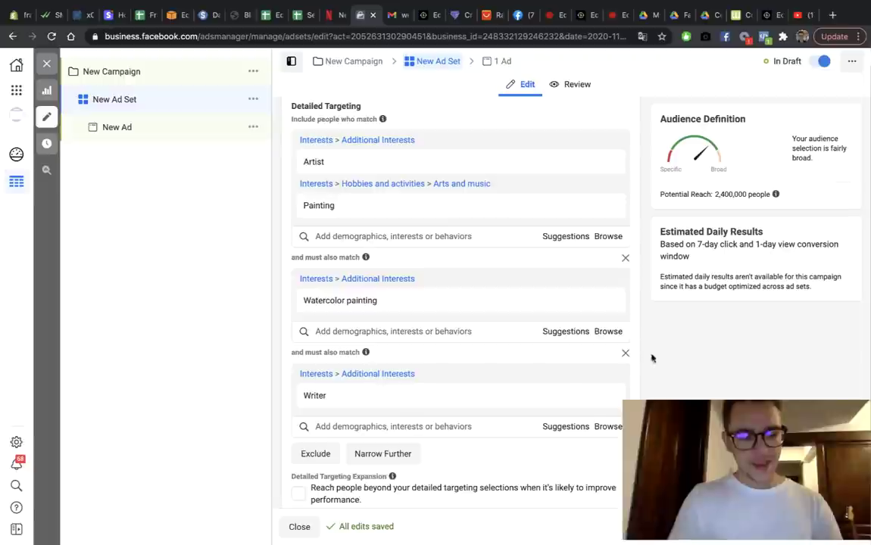
scroll(552, 389, "up", 2)
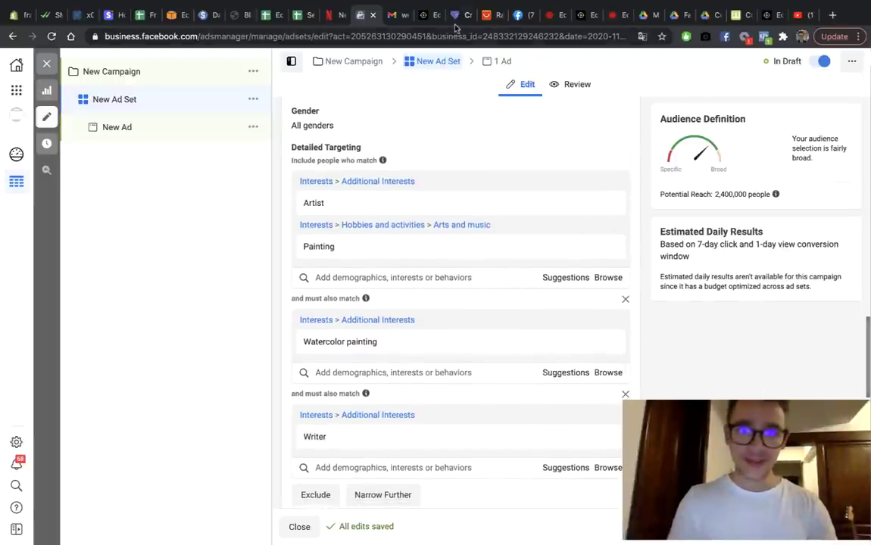
Step: Switch to the Crystal Glass Pen page on Ecomhunt and open the Ecomhunt Lucky product finder from there
left_click(424, 15)
scroll(534, 422, "up", 4)
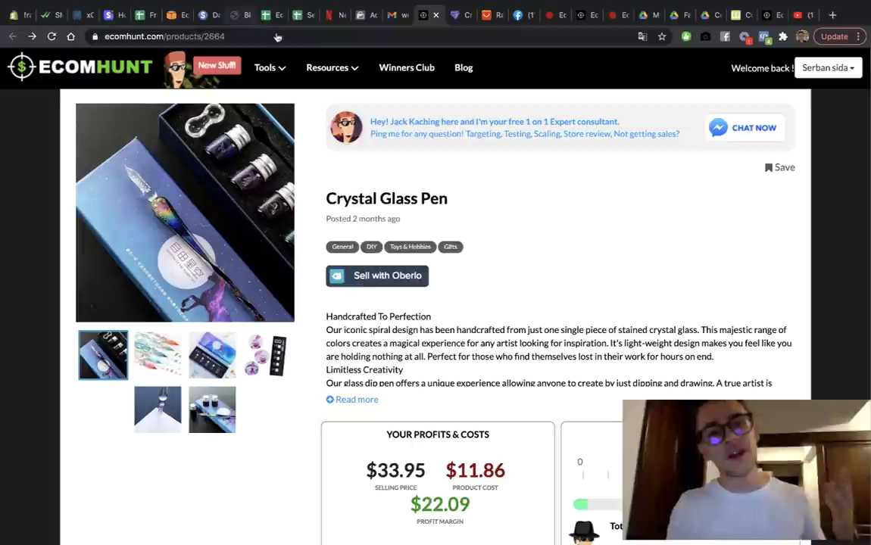
mouse_move(267, 84)
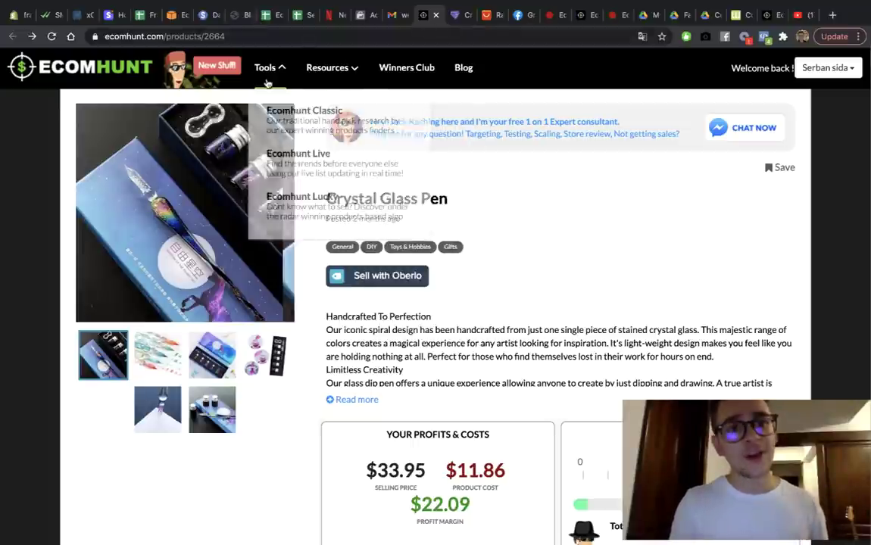
left_click(308, 209)
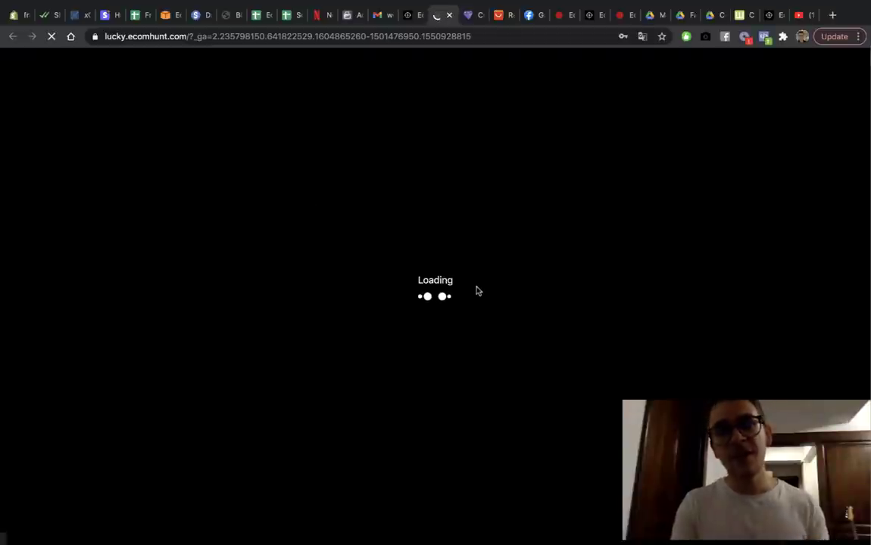